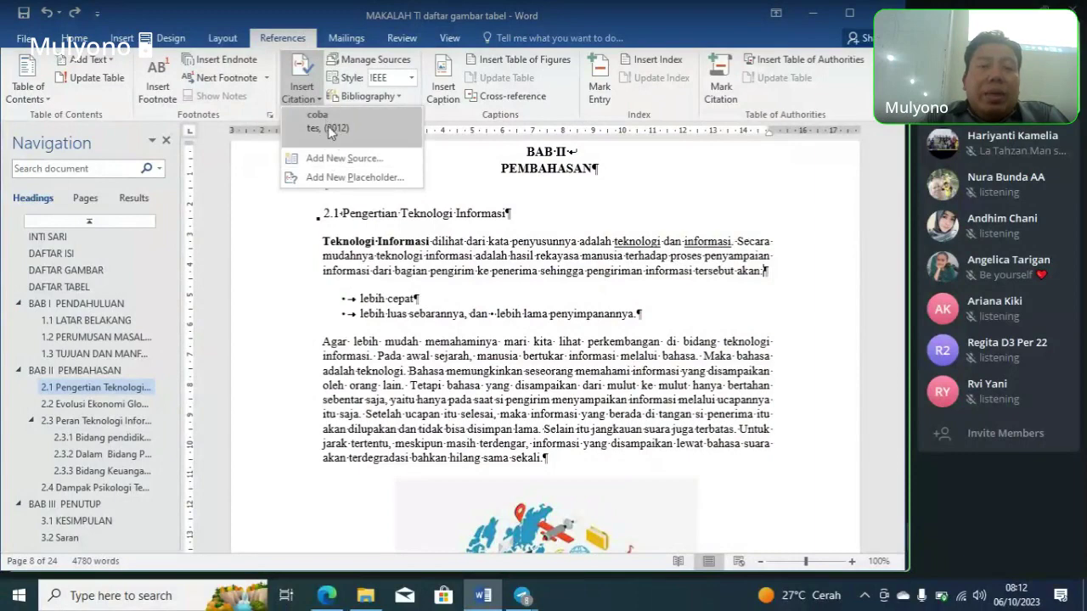
Step: Delete the source "coba; tes (2012)" from the master list of bibliography sources
{"action": "left_click", "coordinate": [357, 62]}
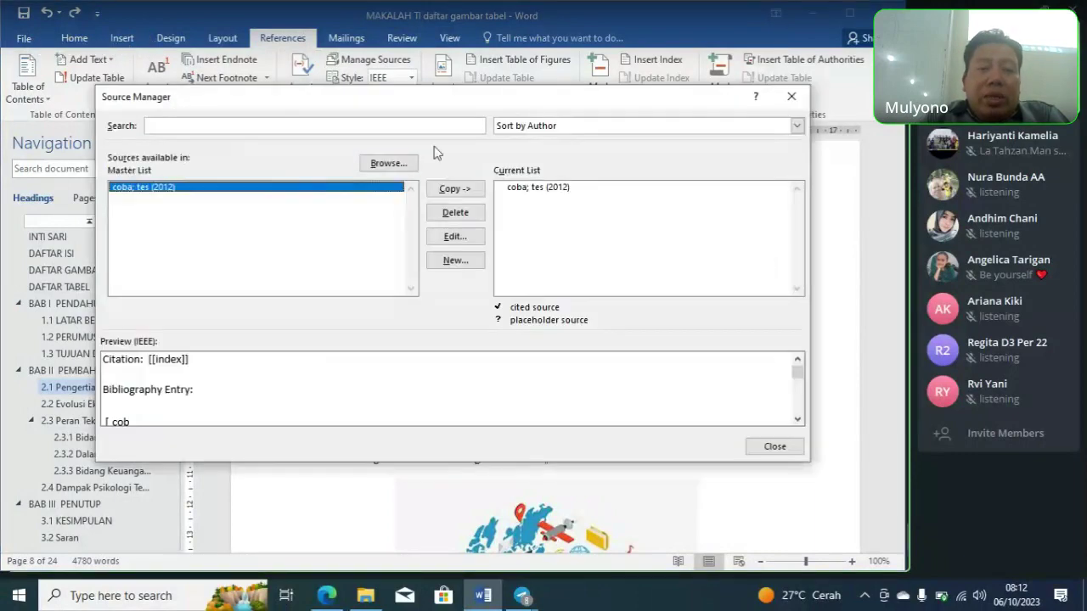
{"action": "left_click", "coordinate": [453, 214]}
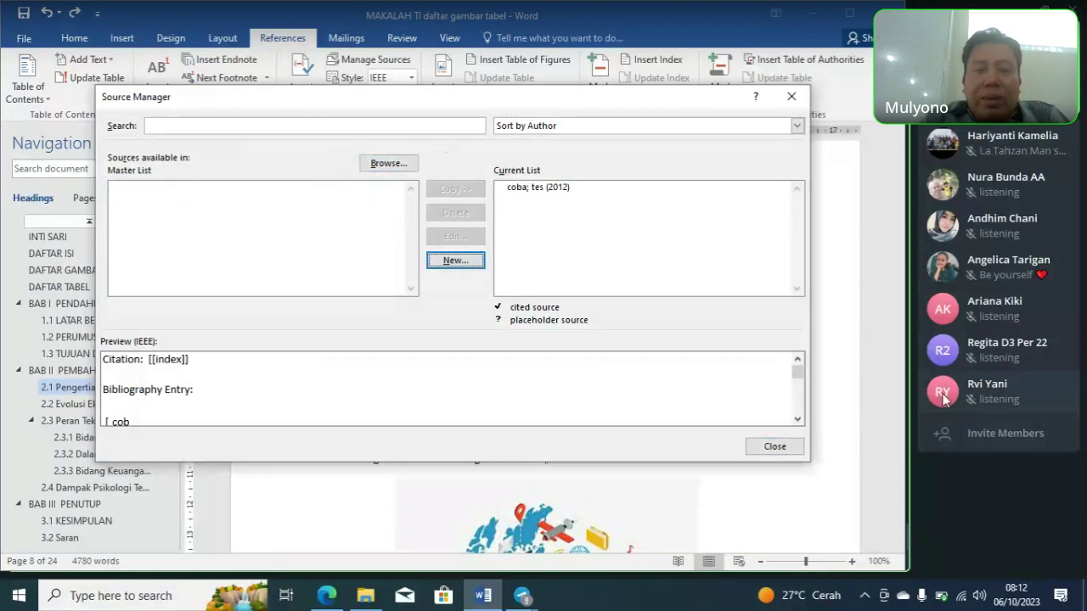
Step: Examine the source types offered for a new bibliography source, from Book to Miscellaneous, and leave the Source Manager without adding one
{"action": "left_click", "coordinate": [452, 265]}
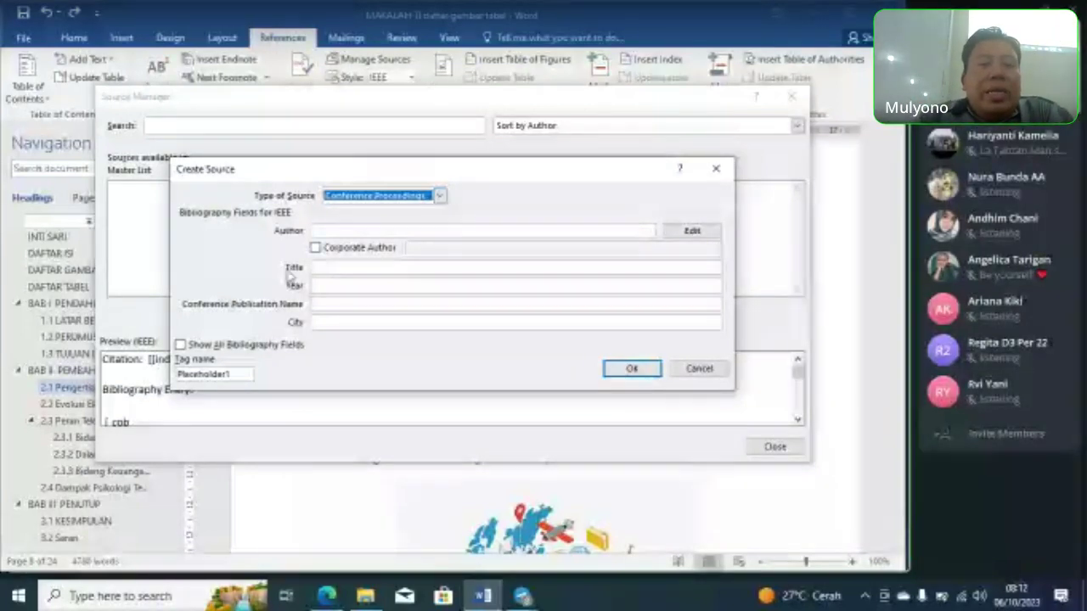
{"action": "left_click", "coordinate": [412, 196]}
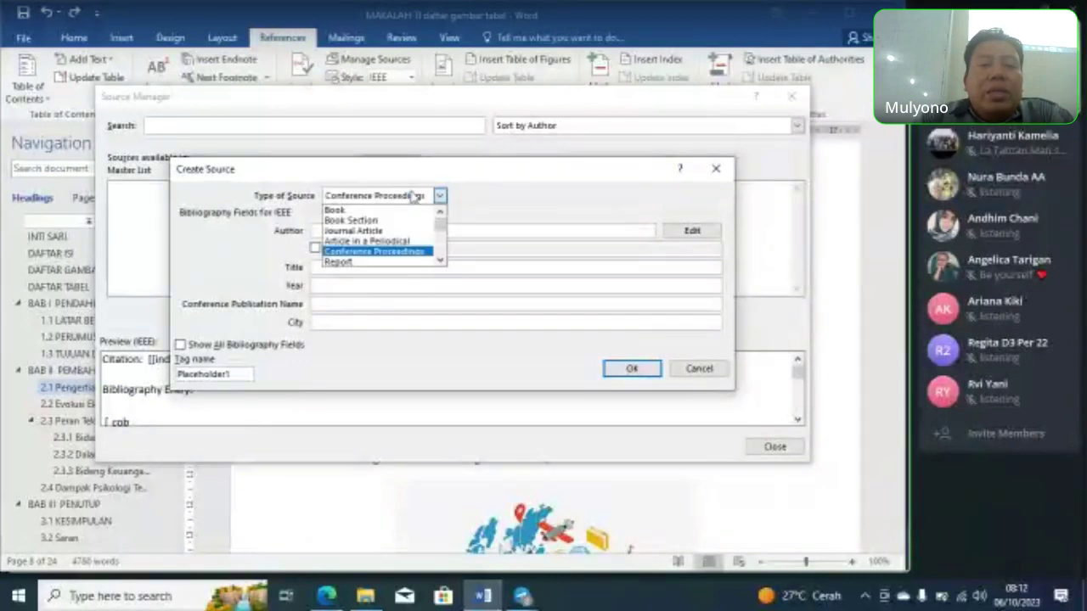
{"action": "scroll", "coordinate": [439, 225], "scroll_direction": "down", "scroll_amount": 5}
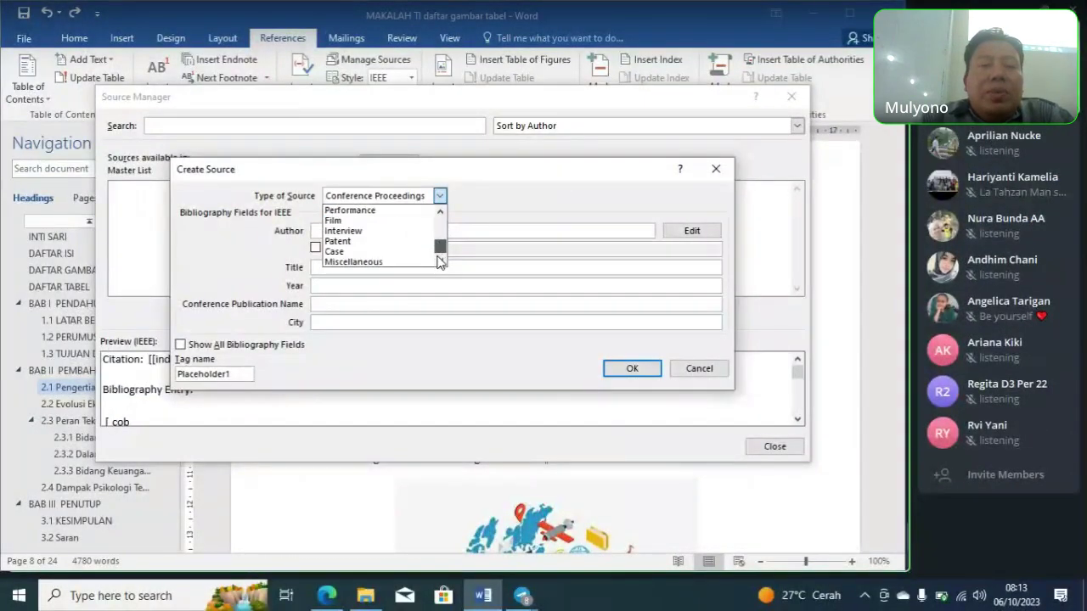
{"action": "scroll", "coordinate": [442, 233], "scroll_direction": "up", "scroll_amount": 5}
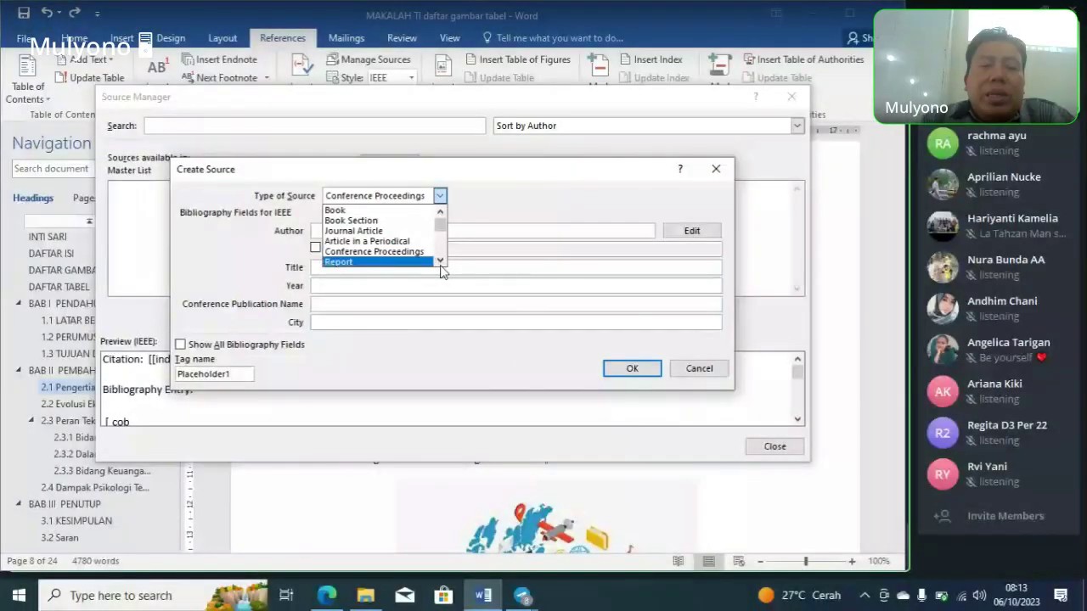
{"action": "left_click", "coordinate": [440, 260]}
{"action": "left_click", "coordinate": [440, 261]}
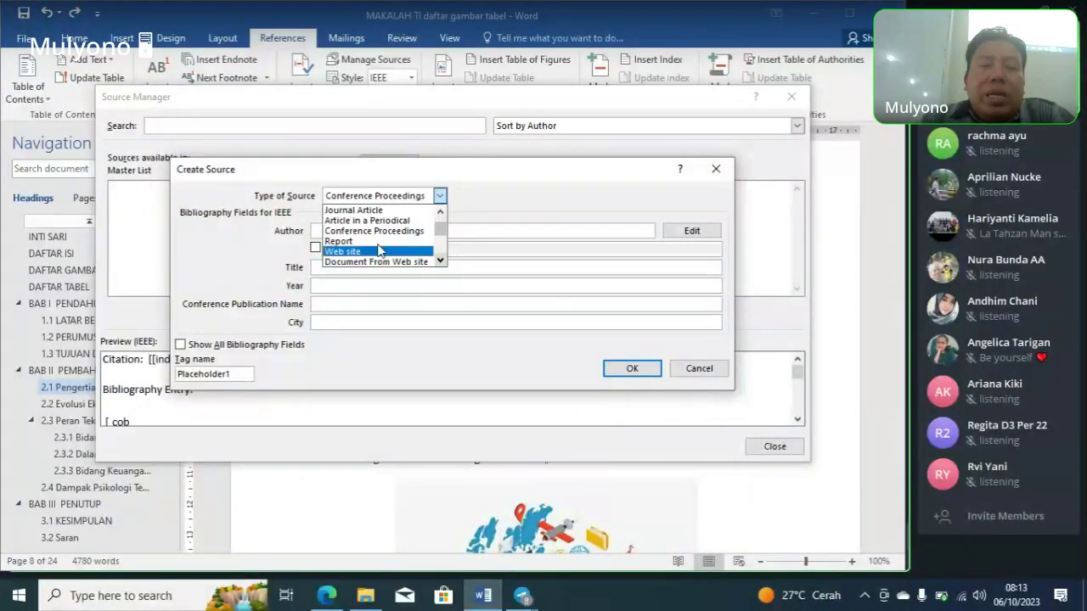
{"action": "left_click", "coordinate": [439, 261]}
{"action": "left_click", "coordinate": [440, 261]}
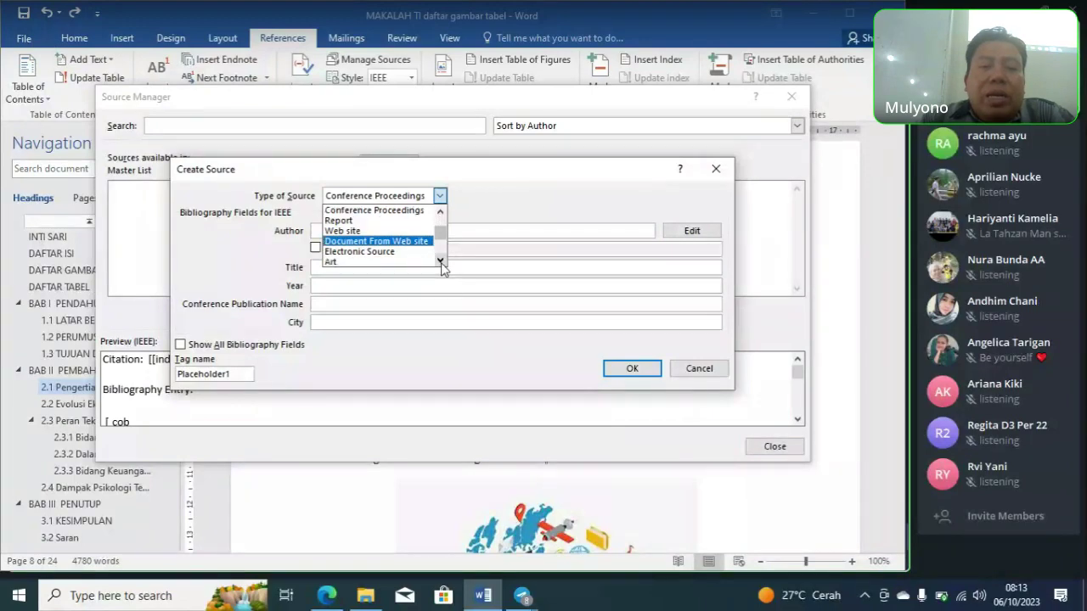
{"action": "left_click", "coordinate": [440, 261]}
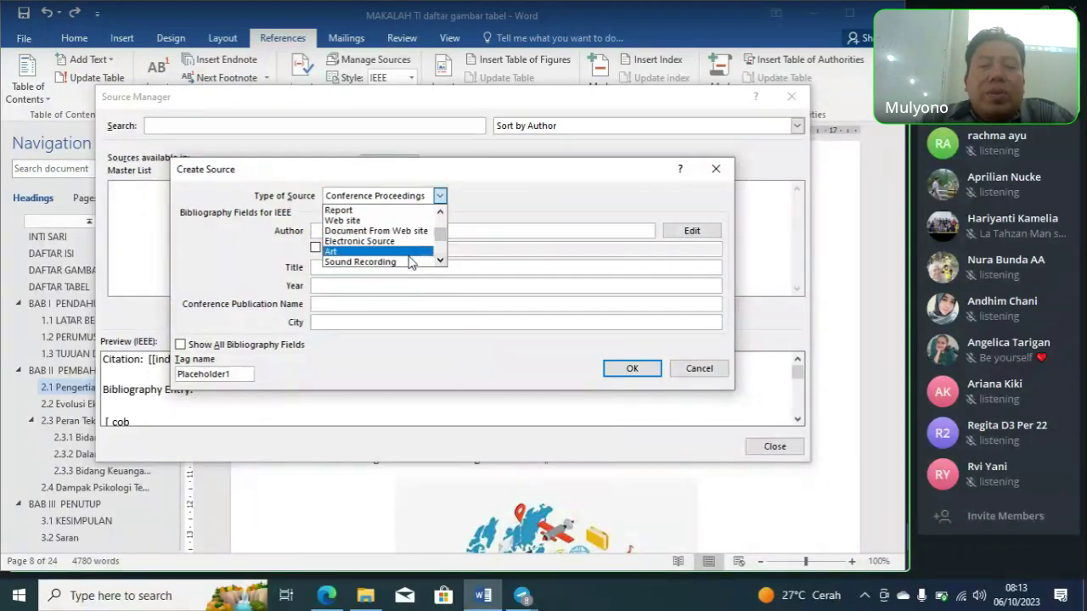
{"action": "left_click", "coordinate": [440, 262]}
{"action": "left_click", "coordinate": [439, 262]}
{"action": "left_click", "coordinate": [441, 261]}
{"action": "left_click", "coordinate": [439, 261]}
{"action": "left_click", "coordinate": [439, 261]}
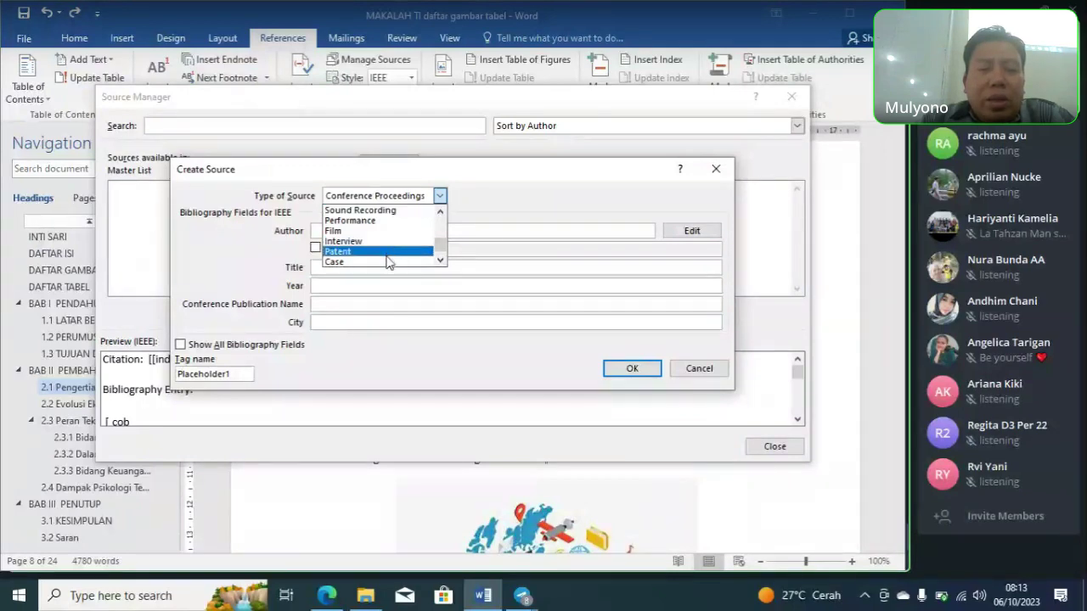
{"action": "scroll", "coordinate": [387, 246], "scroll_direction": "up", "scroll_amount": 3}
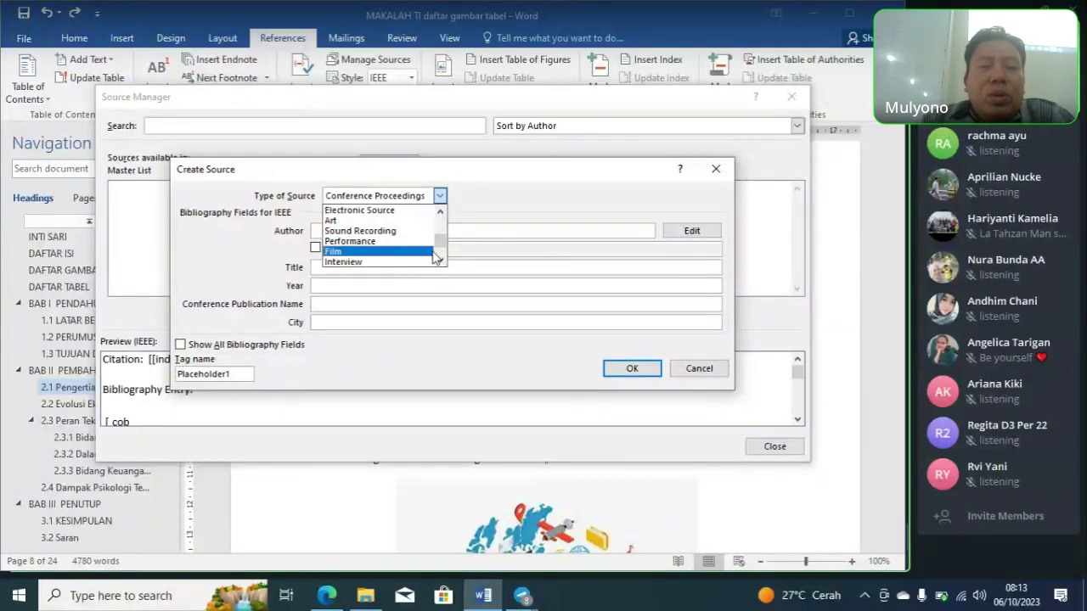
{"action": "scroll", "coordinate": [453, 235], "scroll_direction": "up", "scroll_amount": 1}
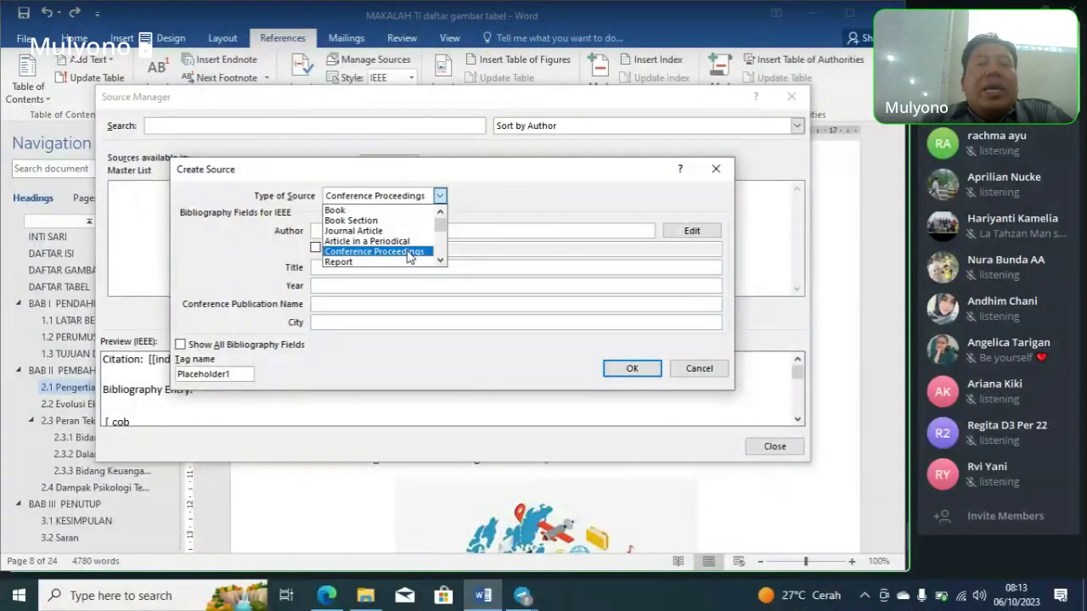
{"action": "scroll", "coordinate": [408, 256], "scroll_direction": "down", "scroll_amount": 1}
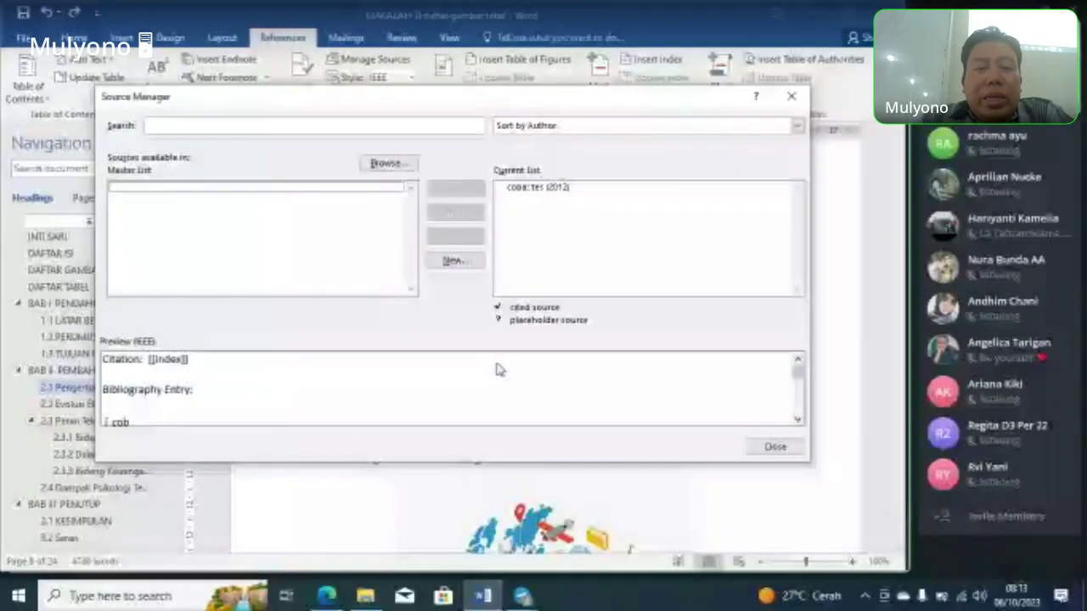
{"action": "left_click", "coordinate": [770, 446]}
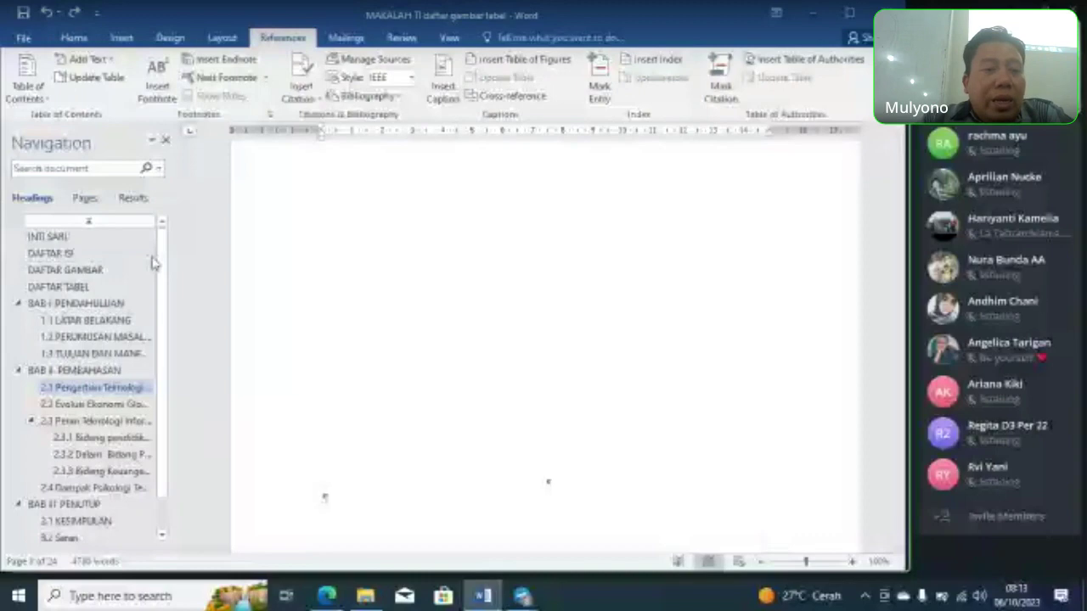
Step: Look over the paper's cover page and the INTI SARI page that follows
{"action": "left_click", "coordinate": [95, 237]}
{"action": "scroll", "coordinate": [641, 204], "scroll_direction": "up", "scroll_amount": 15}
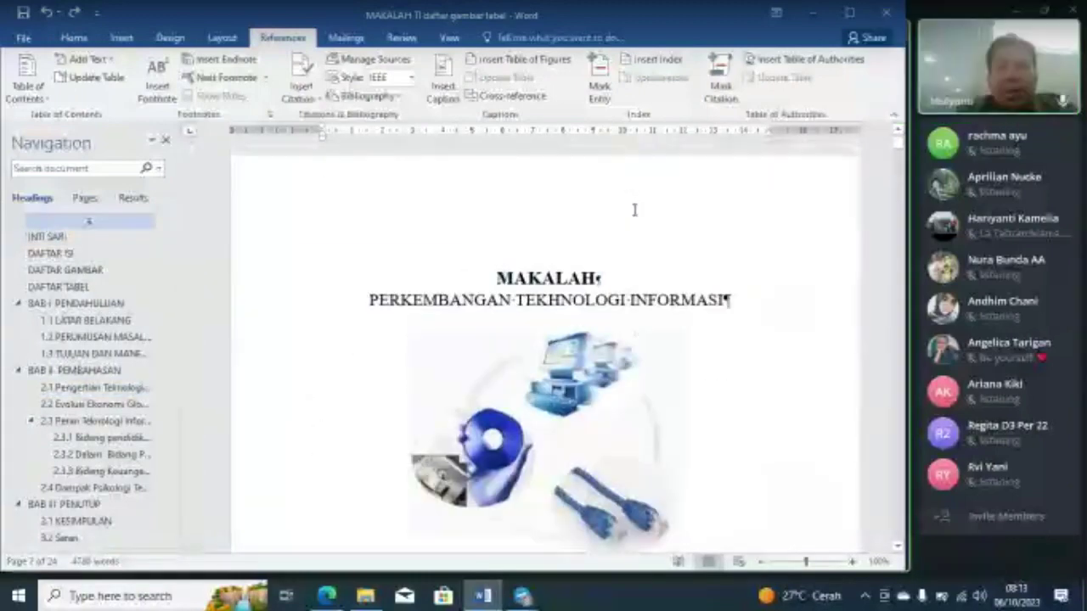
{"action": "scroll", "coordinate": [634, 210], "scroll_direction": "down", "scroll_amount": 10}
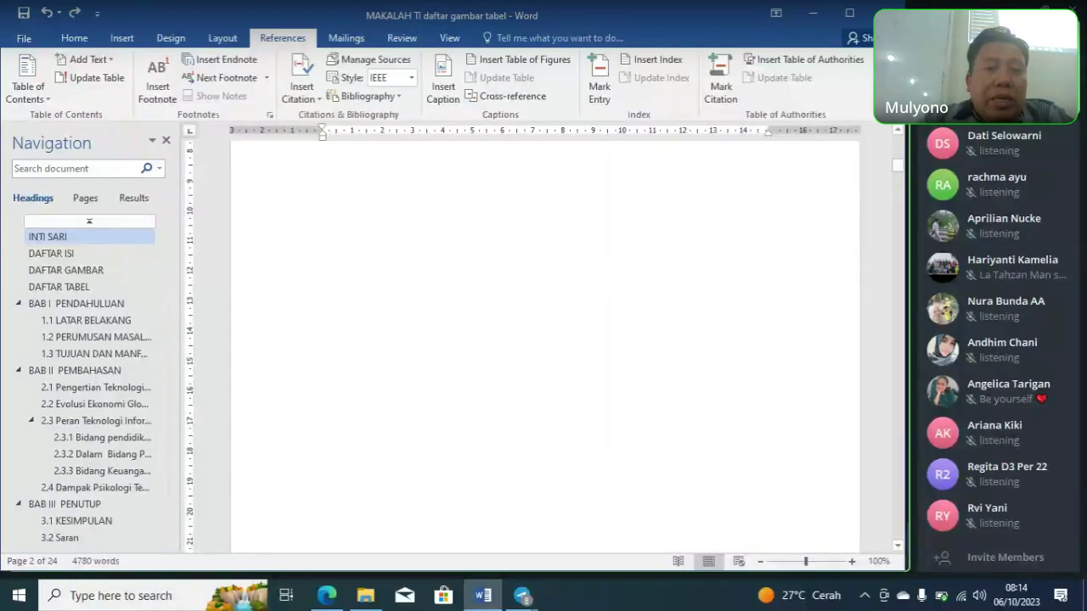
Step: Switch to Microsoft Edge and go to the first page of Google Cendekia results for "teknologi informasi"
{"action": "left_click", "coordinate": [328, 596]}
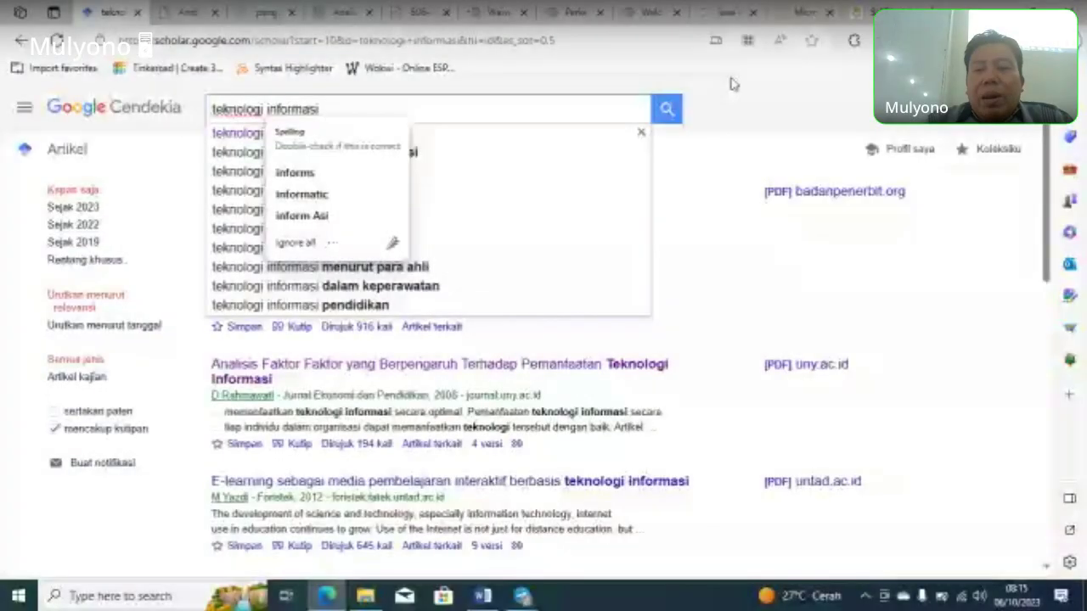
{"action": "scroll", "coordinate": [700, 120], "scroll_direction": "down", "scroll_amount": 1}
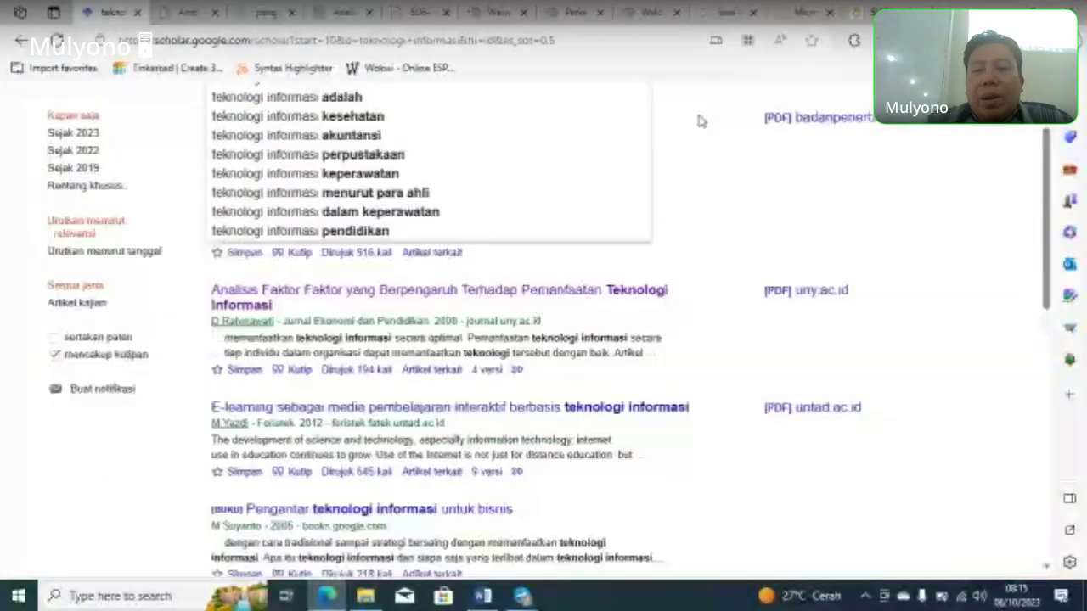
{"action": "scroll", "coordinate": [852, 283], "scroll_direction": "up", "scroll_amount": 1}
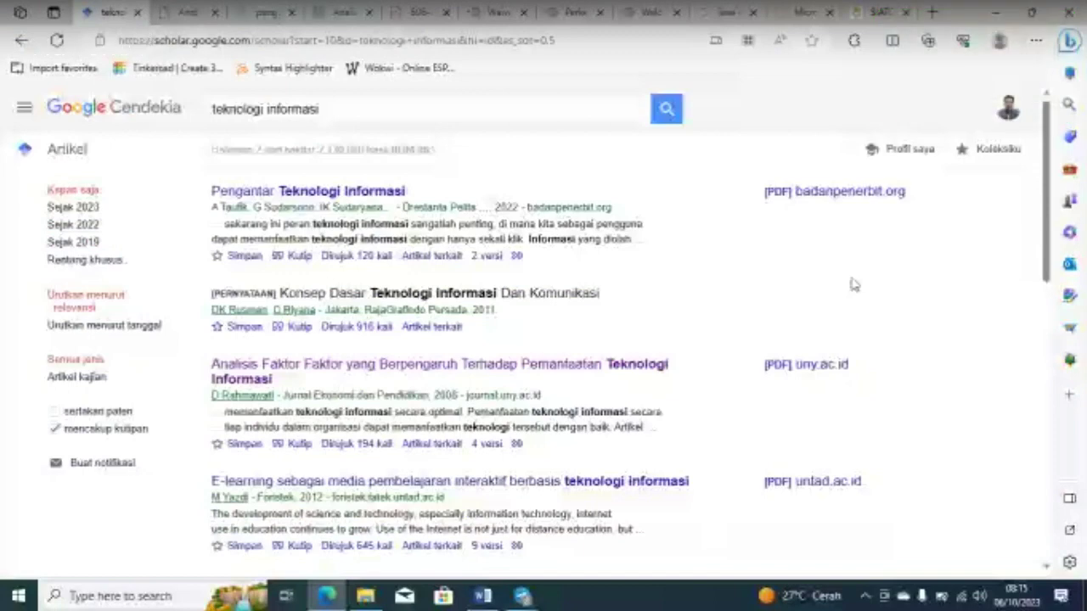
{"action": "scroll", "coordinate": [852, 283], "scroll_direction": "down", "scroll_amount": 10}
{"action": "left_click", "coordinate": [308, 505]}
{"action": "scroll", "coordinate": [266, 131], "scroll_direction": "up", "scroll_amount": 5}
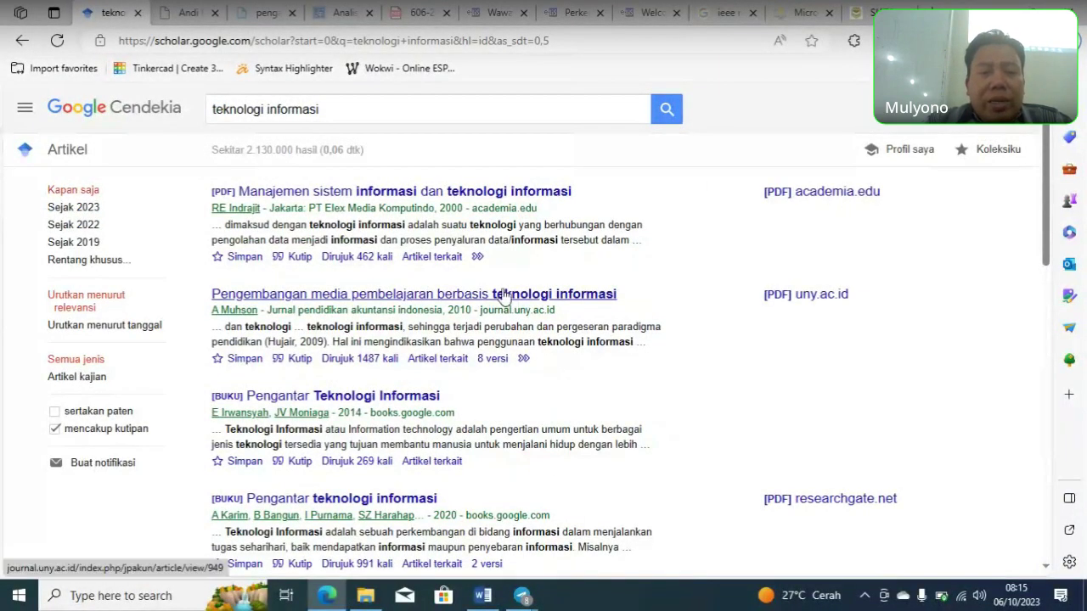
Step: Open the 2021 PDF result "Pengantar Teknologi Informasi" from repo.handayani.ac.id in a new tab and switch to it
{"action": "scroll", "coordinate": [504, 294], "scroll_direction": "down", "scroll_amount": 1}
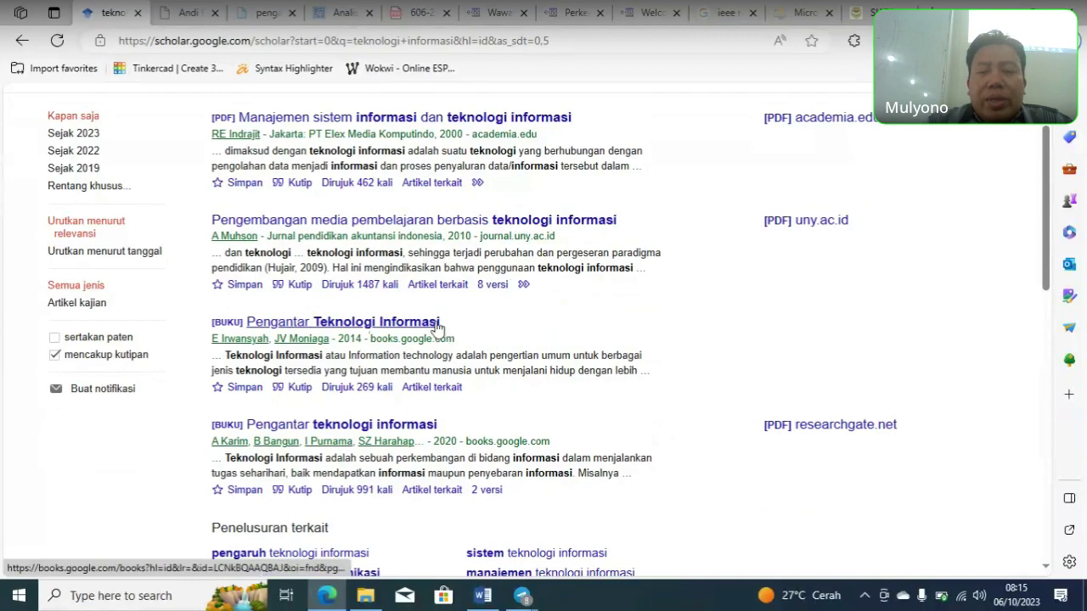
{"action": "scroll", "coordinate": [446, 326], "scroll_direction": "down", "scroll_amount": 2}
{"action": "scroll", "coordinate": [451, 304], "scroll_direction": "down", "scroll_amount": 3}
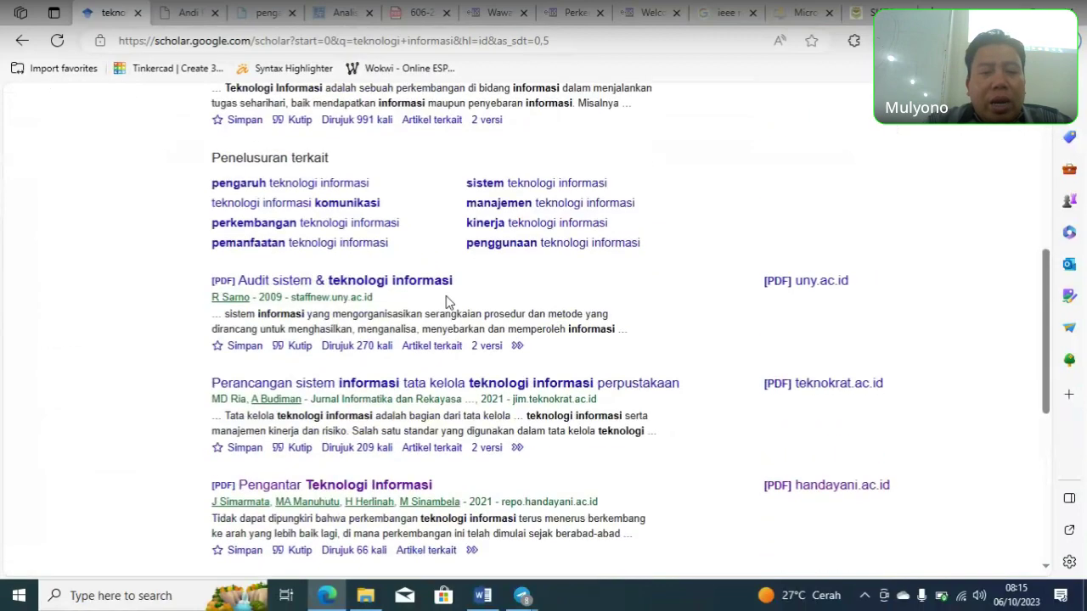
{"action": "scroll", "coordinate": [430, 299], "scroll_direction": "down", "scroll_amount": 1}
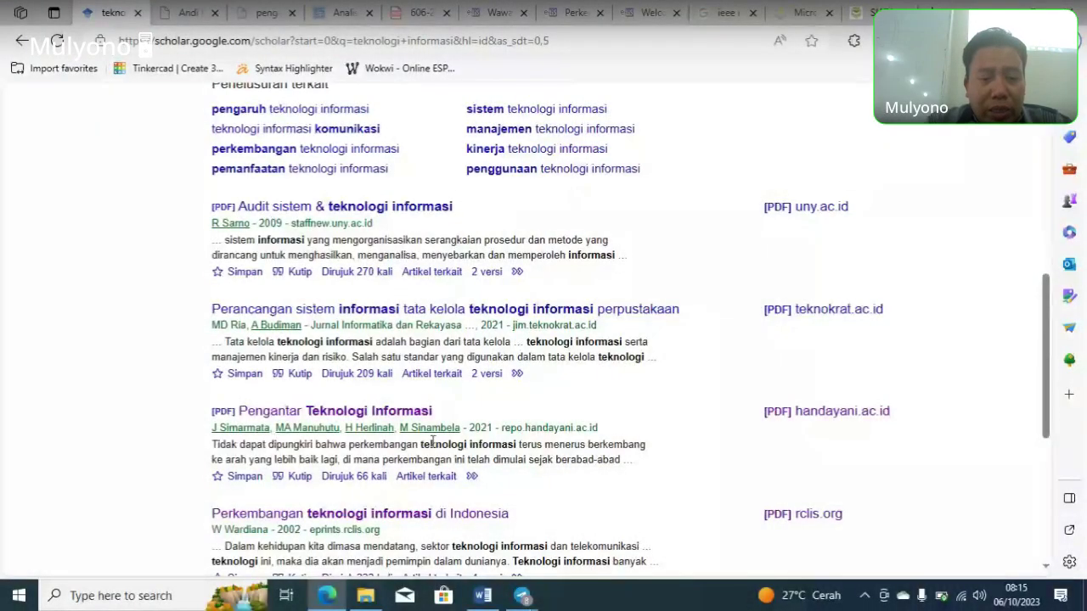
{"action": "right_click", "coordinate": [338, 413]}
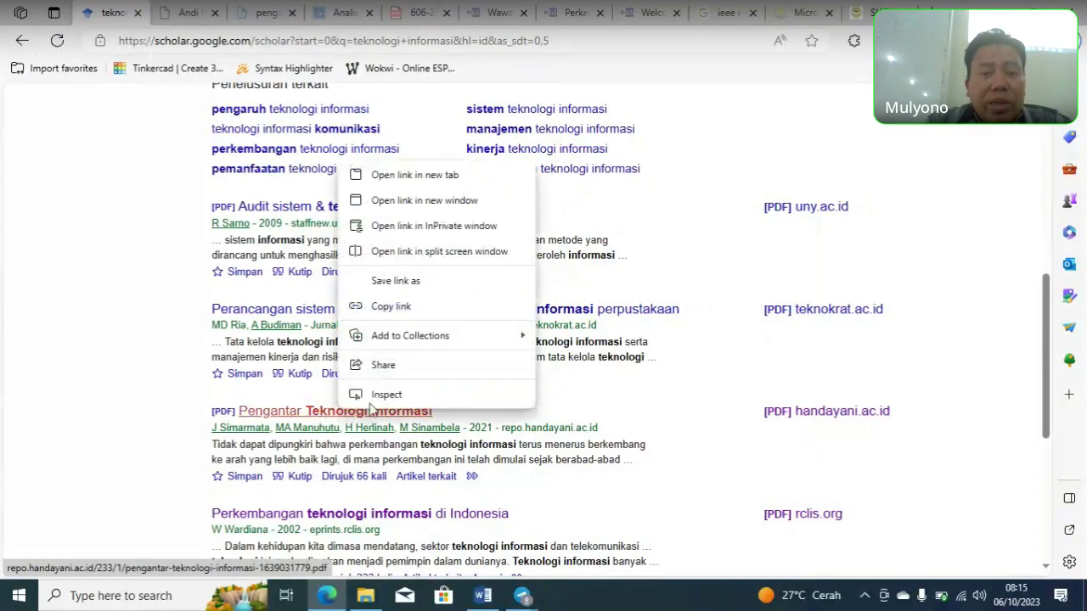
{"action": "left_click", "coordinate": [414, 174]}
{"action": "key", "text": "ctrl+Tab"}
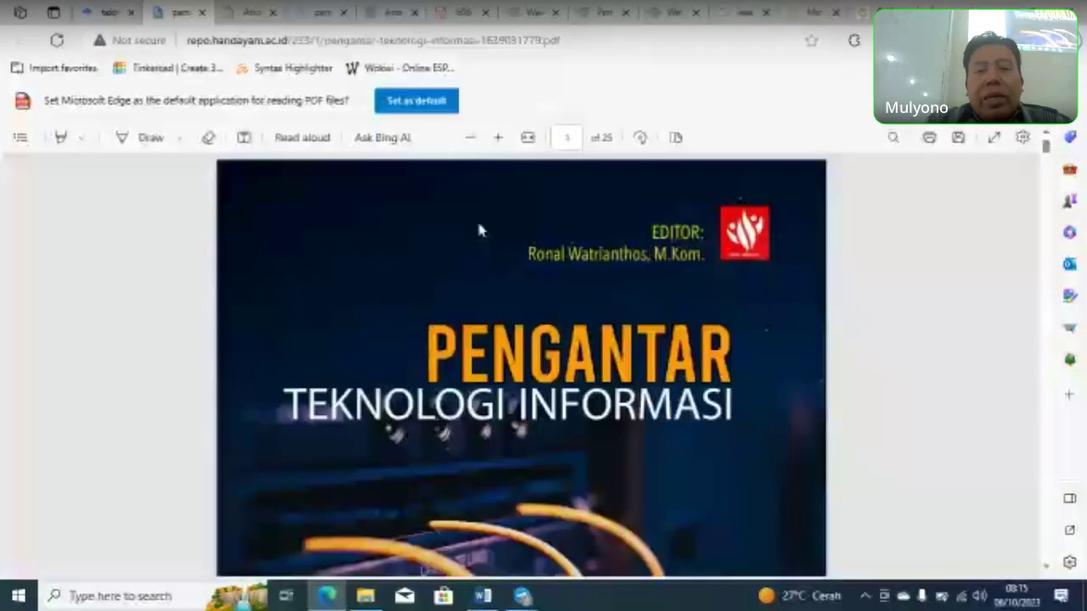
Step: Read the book's front matter up to the copyright page for its publisher, year and authors
{"action": "scroll", "coordinate": [530, 255], "scroll_direction": "down", "scroll_amount": 2}
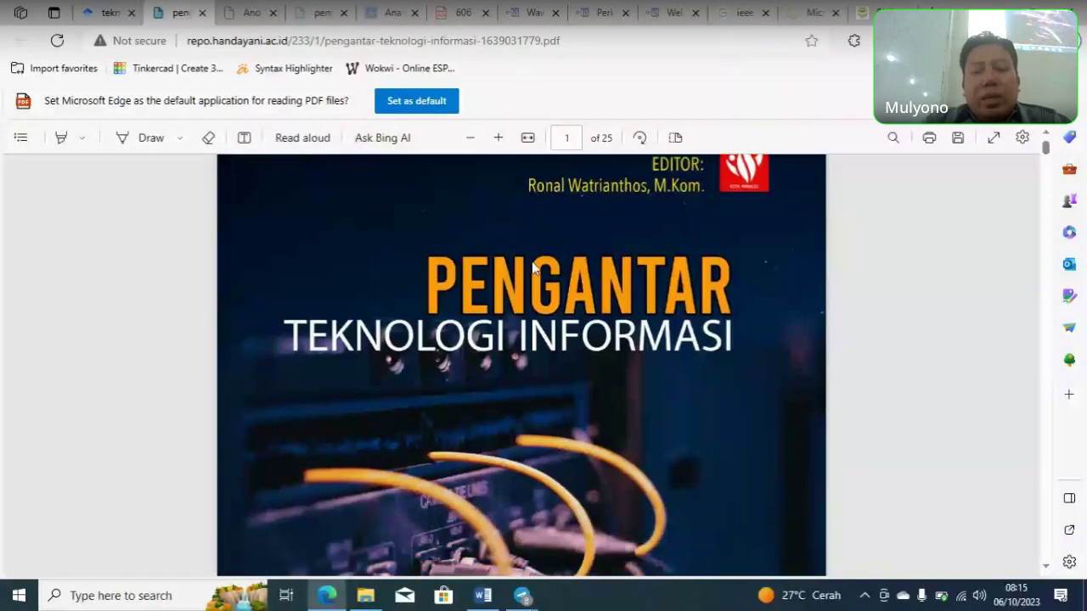
{"action": "scroll", "coordinate": [533, 269], "scroll_direction": "down", "scroll_amount": 5}
{"action": "scroll", "coordinate": [582, 271], "scroll_direction": "down", "scroll_amount": 15}
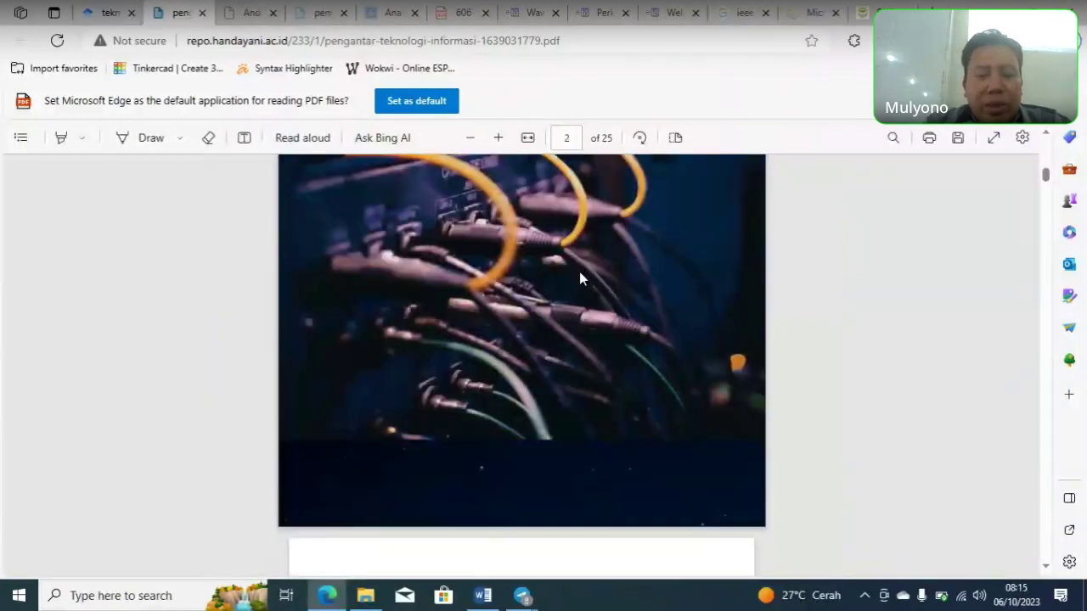
{"action": "scroll", "coordinate": [583, 281], "scroll_direction": "down", "scroll_amount": 5}
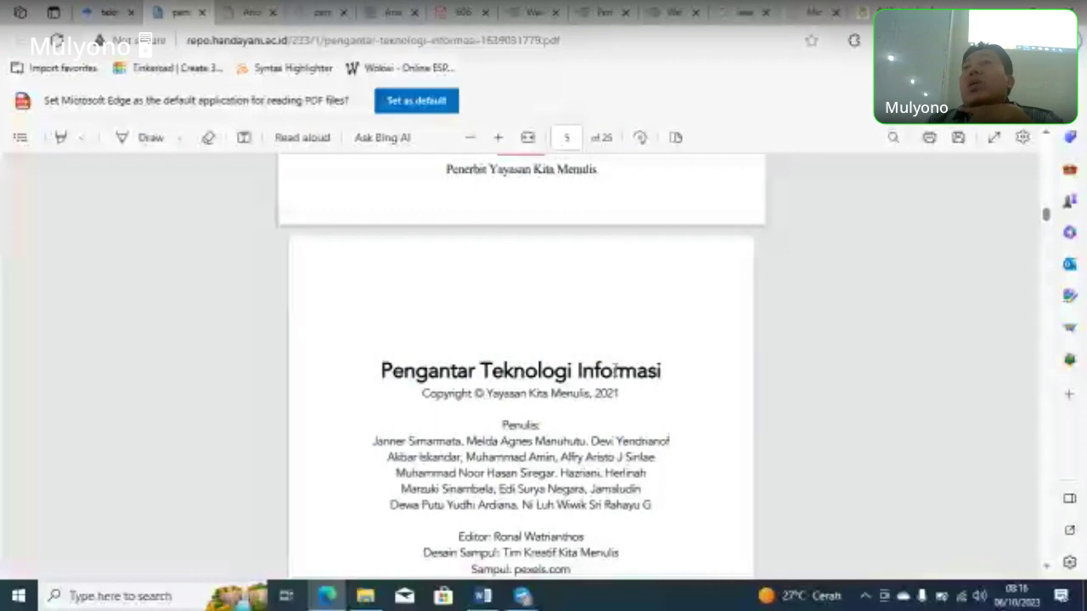
Step: Go back to the front cover of the PDF book and read its title, editor and list of authors
{"action": "scroll", "coordinate": [619, 381], "scroll_direction": "up", "scroll_amount": 10}
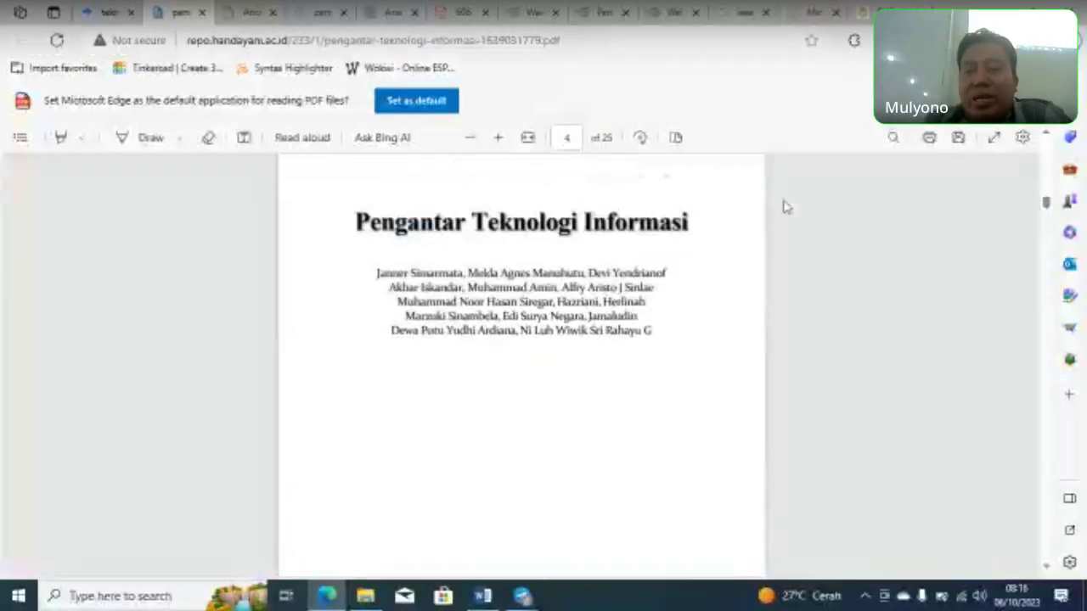
{"action": "scroll", "coordinate": [839, 303], "scroll_direction": "up", "scroll_amount": 15}
{"action": "scroll", "coordinate": [1031, 206], "scroll_direction": "down", "scroll_amount": 5}
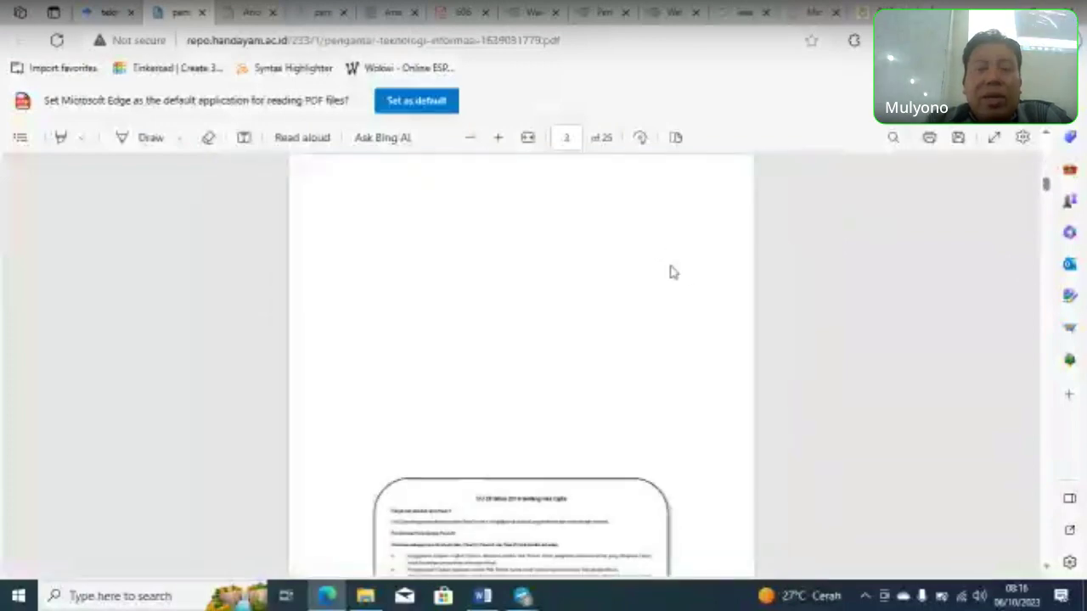
{"action": "scroll", "coordinate": [671, 285], "scroll_direction": "up", "scroll_amount": 10}
{"action": "scroll", "coordinate": [568, 306], "scroll_direction": "up", "scroll_amount": 5}
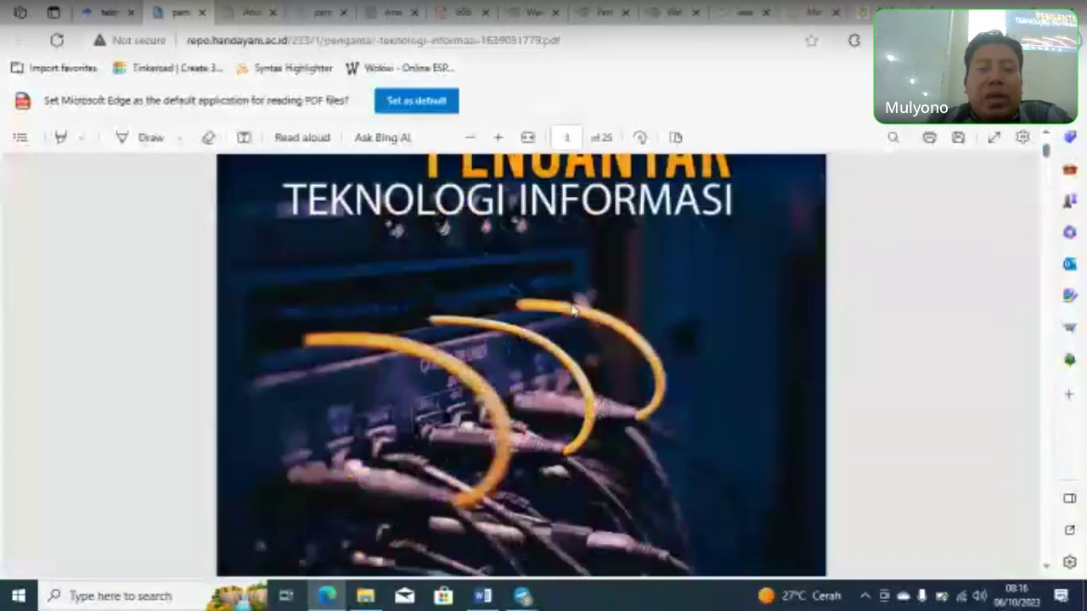
{"action": "scroll", "coordinate": [570, 293], "scroll_direction": "down", "scroll_amount": 4}
{"action": "scroll", "coordinate": [585, 293], "scroll_direction": "up", "scroll_amount": 4}
{"action": "scroll", "coordinate": [588, 295], "scroll_direction": "down", "scroll_amount": 1}
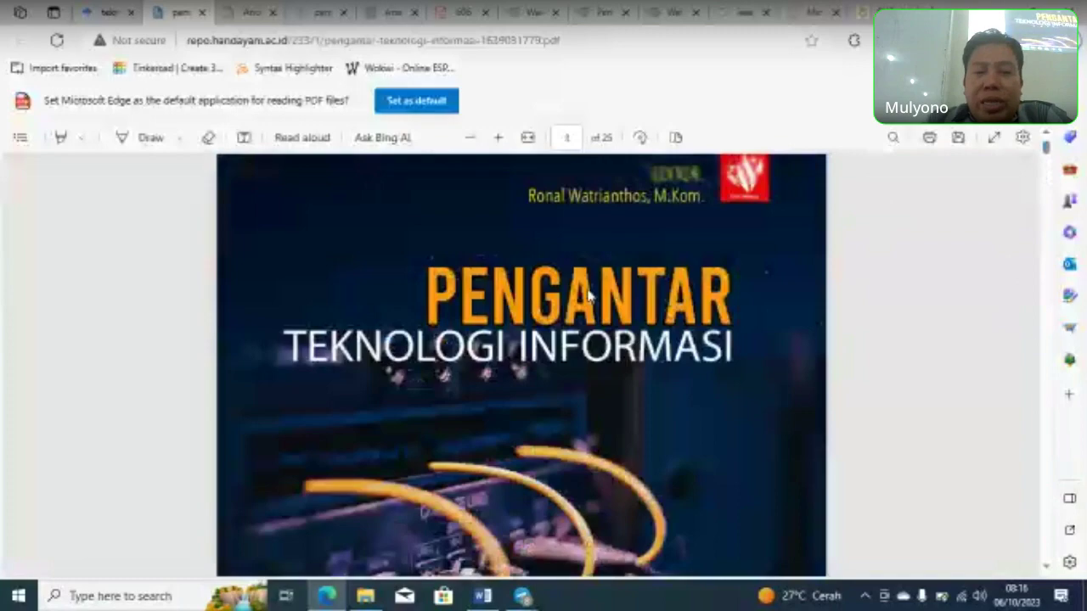
{"action": "scroll", "coordinate": [588, 295], "scroll_direction": "up", "scroll_amount": 2}
{"action": "scroll", "coordinate": [638, 267], "scroll_direction": "down", "scroll_amount": 6}
{"action": "scroll", "coordinate": [638, 281], "scroll_direction": "down", "scroll_amount": 1}
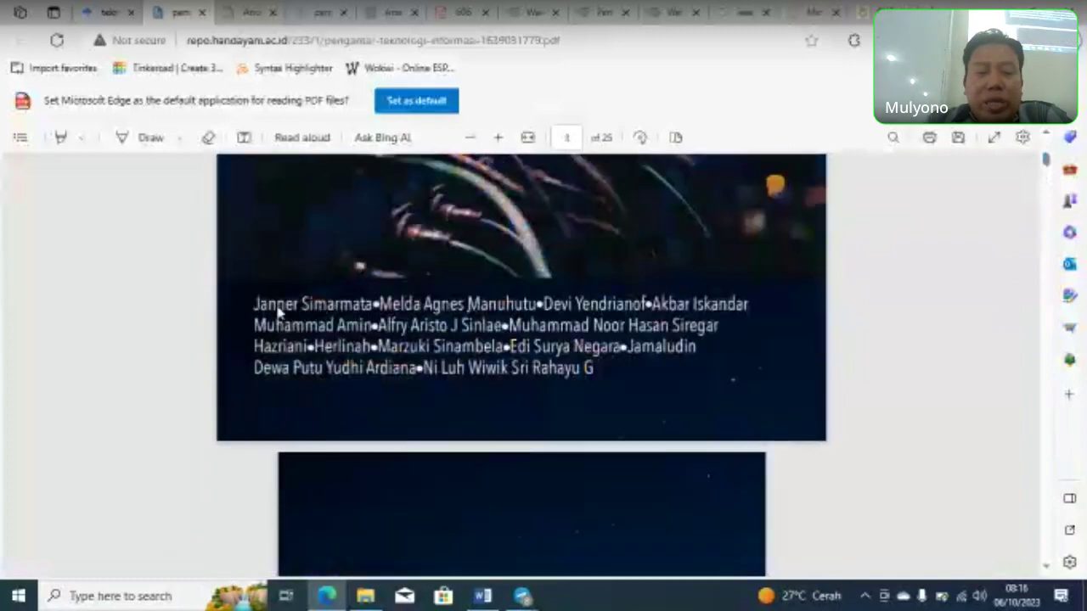
{"action": "scroll", "coordinate": [595, 379], "scroll_direction": "down", "scroll_amount": 4}
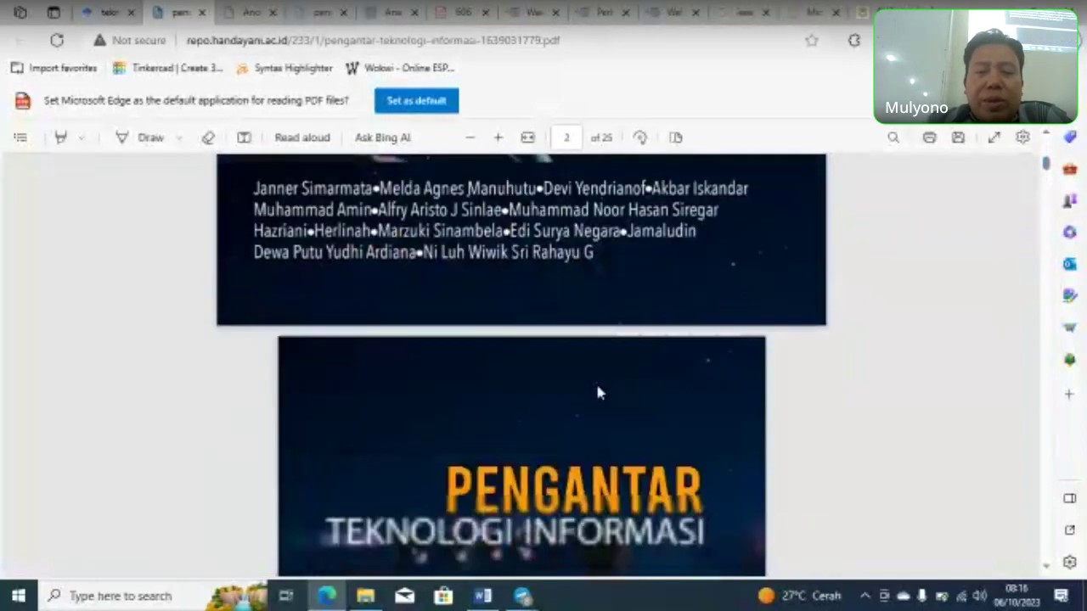
Step: Return to the book's copyright page and highlight the publication year and the title "Pengantar Teknologi Informasi"
{"action": "scroll", "coordinate": [593, 284], "scroll_direction": "down", "scroll_amount": 5}
{"action": "scroll", "coordinate": [596, 289], "scroll_direction": "down", "scroll_amount": 8}
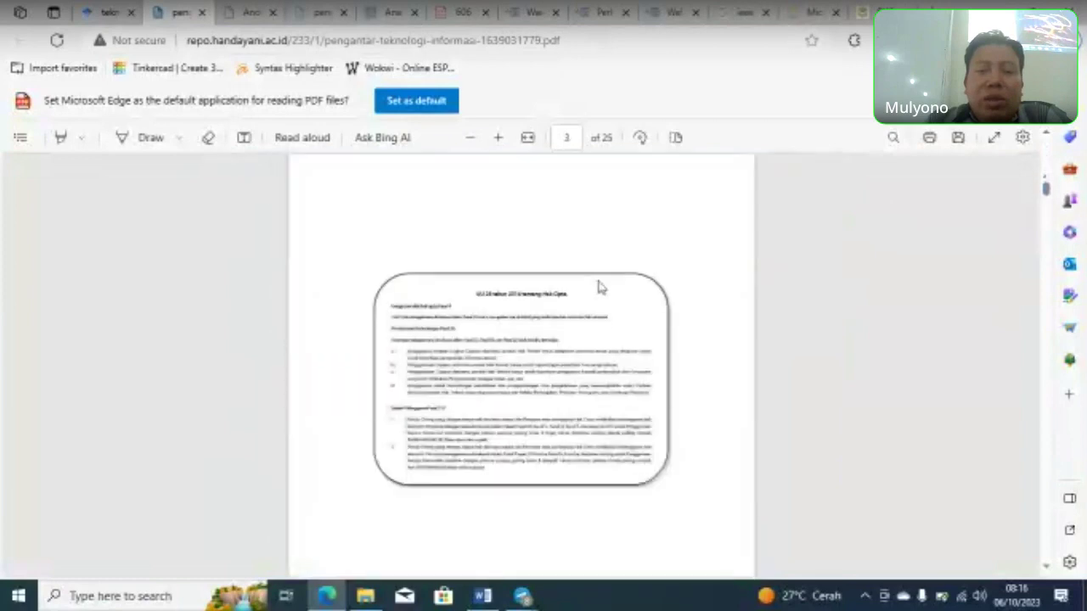
{"action": "scroll", "coordinate": [606, 299], "scroll_direction": "up", "scroll_amount": 1}
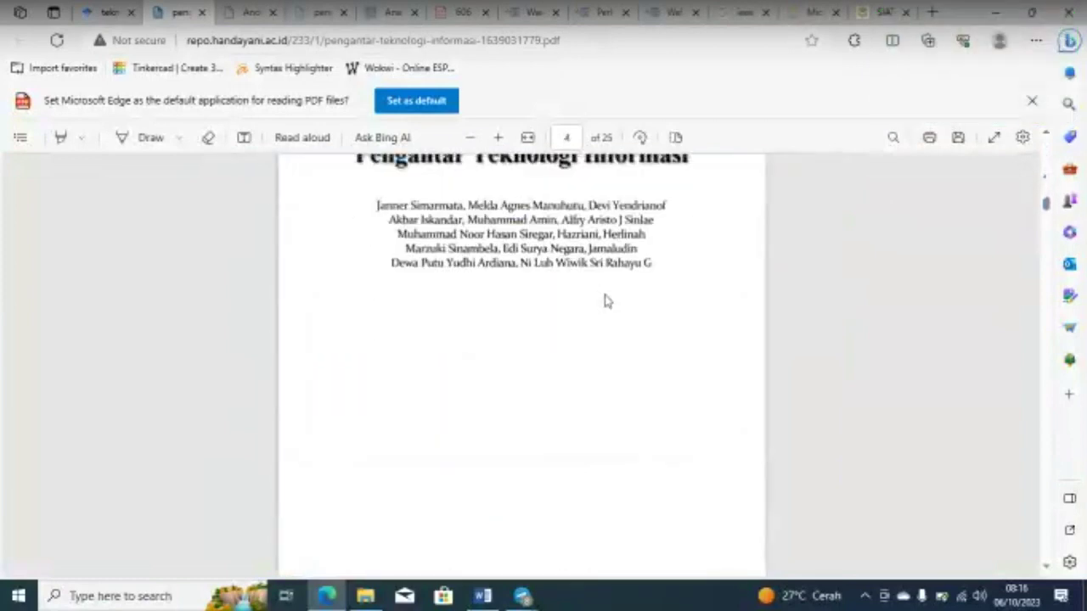
{"action": "scroll", "coordinate": [605, 298], "scroll_direction": "up", "scroll_amount": 1}
{"action": "scroll", "coordinate": [606, 299], "scroll_direction": "down", "scroll_amount": 1}
{"action": "scroll", "coordinate": [606, 299], "scroll_direction": "down", "scroll_amount": 3}
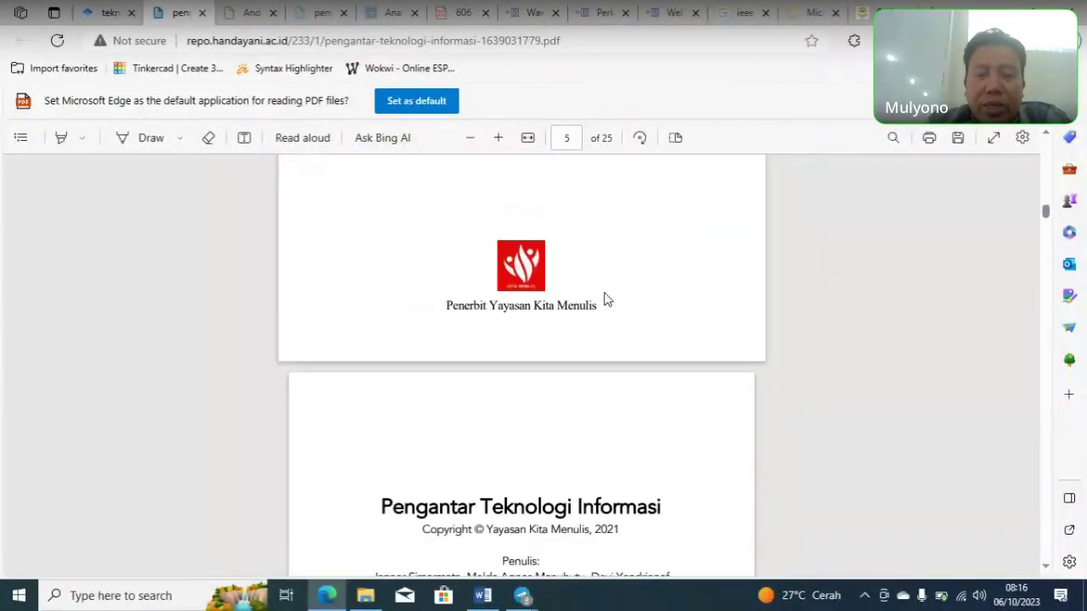
{"action": "scroll", "coordinate": [606, 340], "scroll_direction": "down", "scroll_amount": 2}
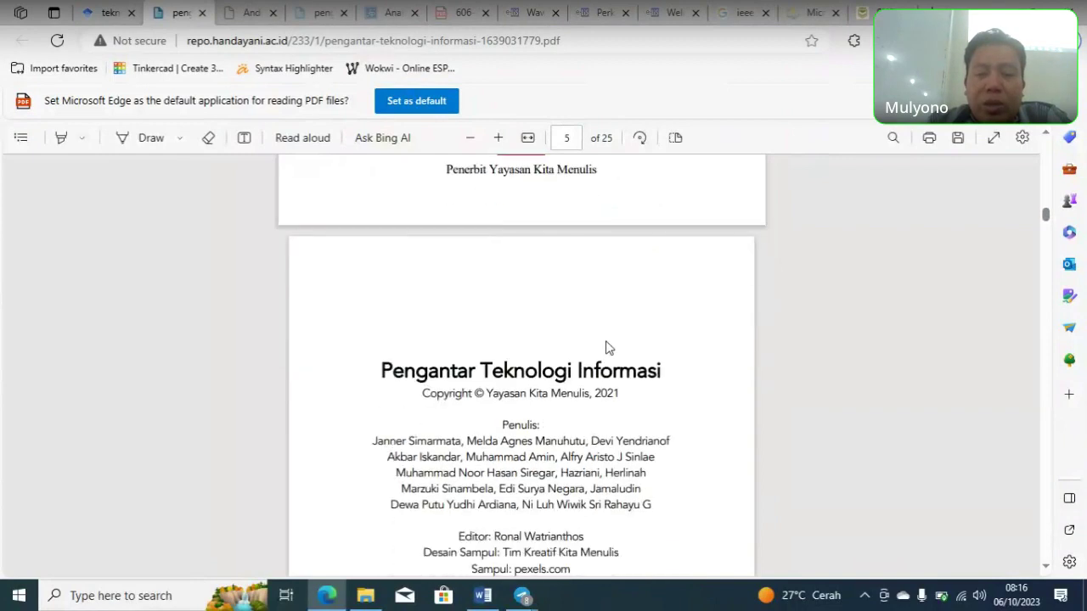
{"action": "left_click_drag", "start_coordinate": [597, 393], "coordinate": [628, 393]}
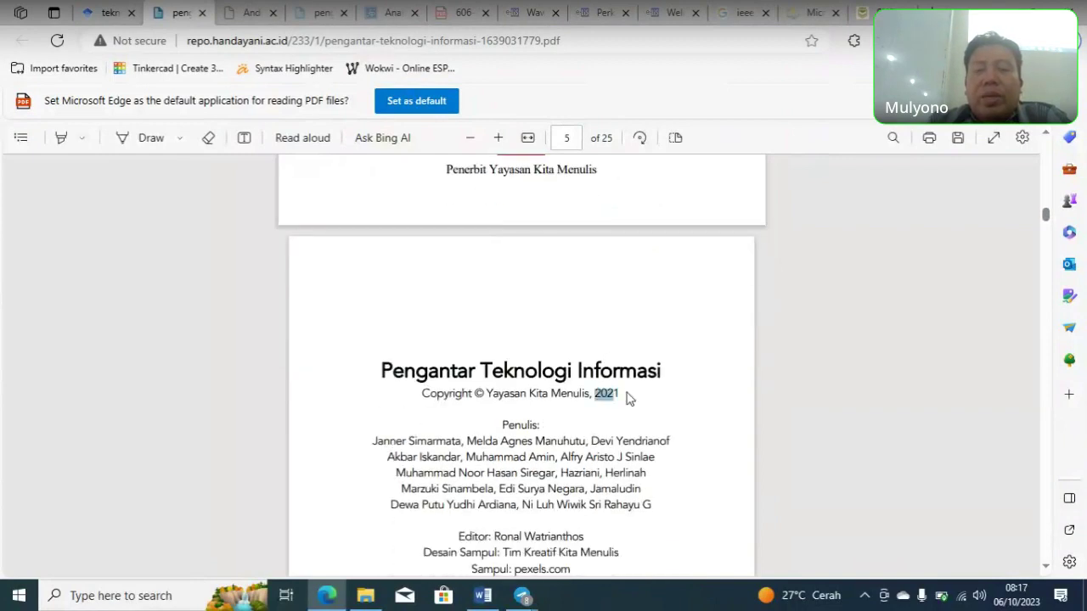
{"action": "scroll", "coordinate": [458, 374], "scroll_direction": "up", "scroll_amount": 1}
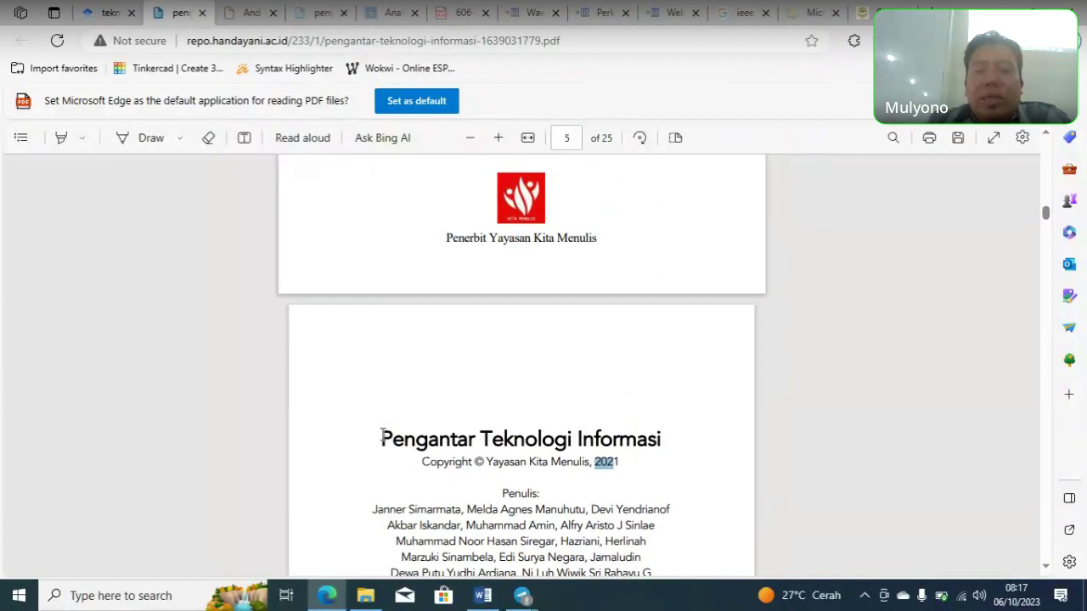
{"action": "left_click_drag", "start_coordinate": [390, 436], "coordinate": [704, 438]}
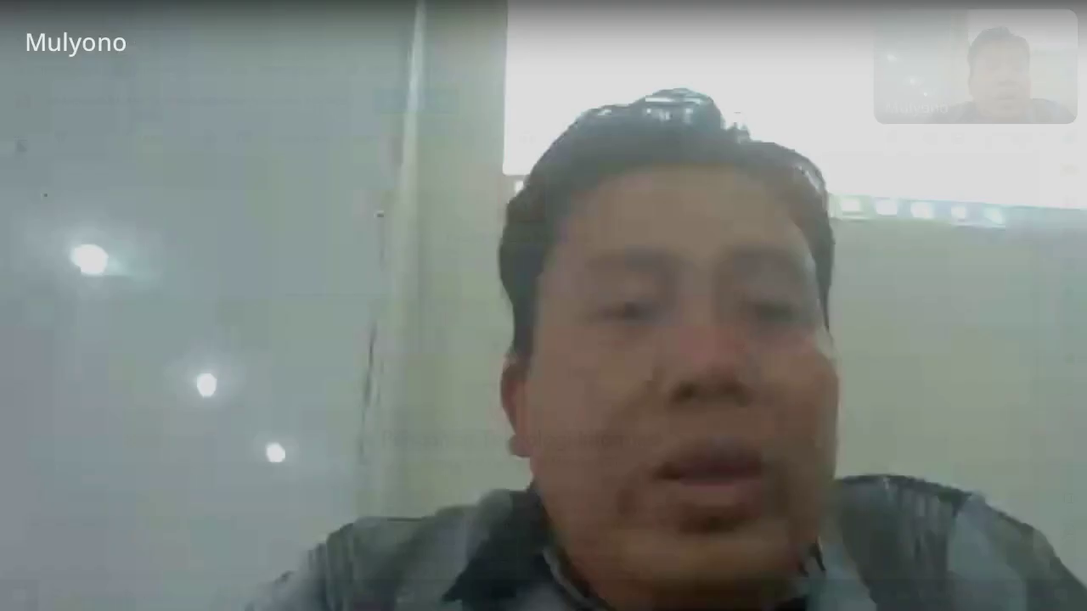
Step: Switch to the Andi Publisher page for "Pengantar Teknologi Informasi Edisi Revisi" and show the book's specifications
{"action": "left_click", "coordinate": [249, 15]}
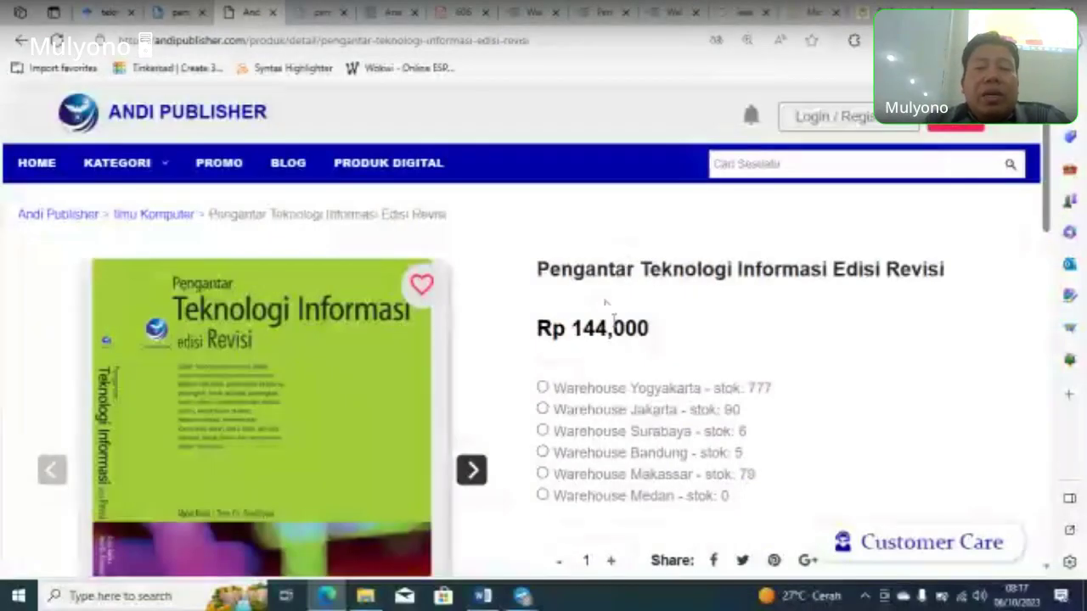
{"action": "scroll", "coordinate": [528, 361], "scroll_direction": "down", "scroll_amount": 1}
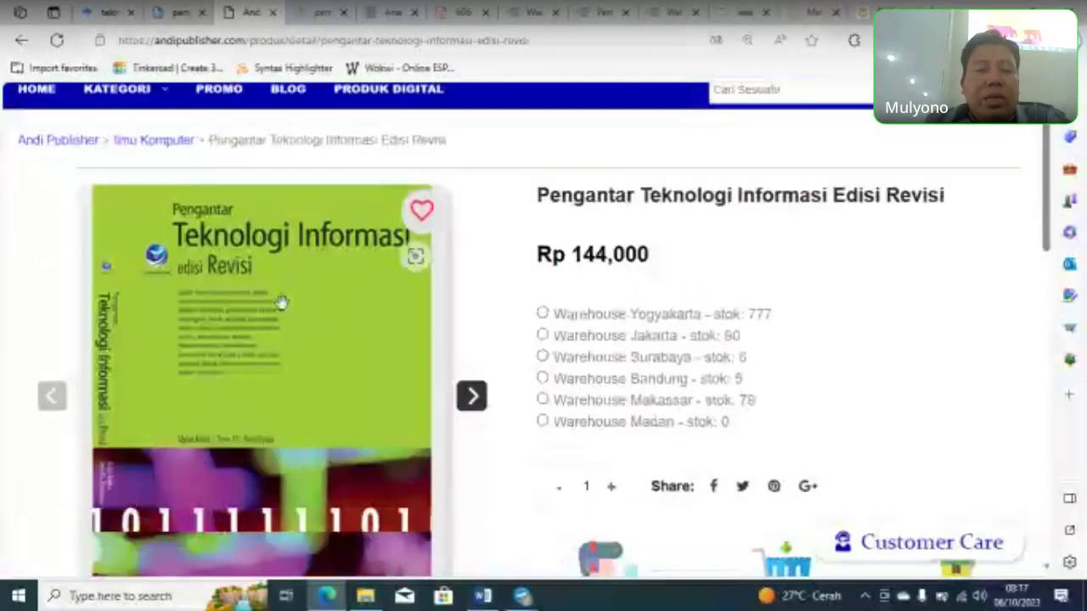
{"action": "scroll", "coordinate": [280, 299], "scroll_direction": "down", "scroll_amount": 3}
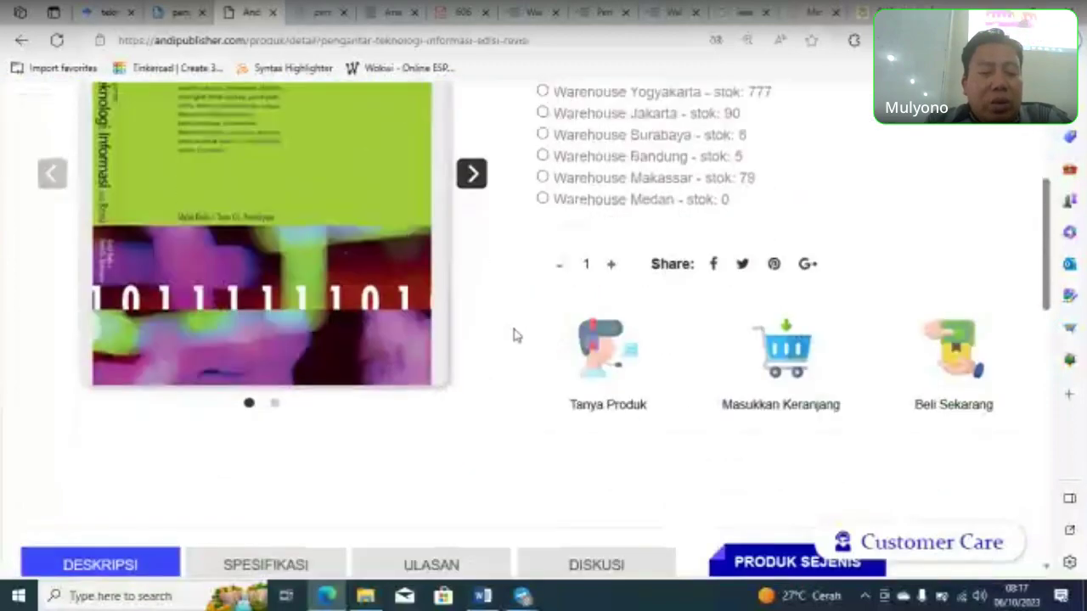
{"action": "scroll", "coordinate": [515, 332], "scroll_direction": "up", "scroll_amount": 4}
{"action": "scroll", "coordinate": [518, 333], "scroll_direction": "down", "scroll_amount": 4}
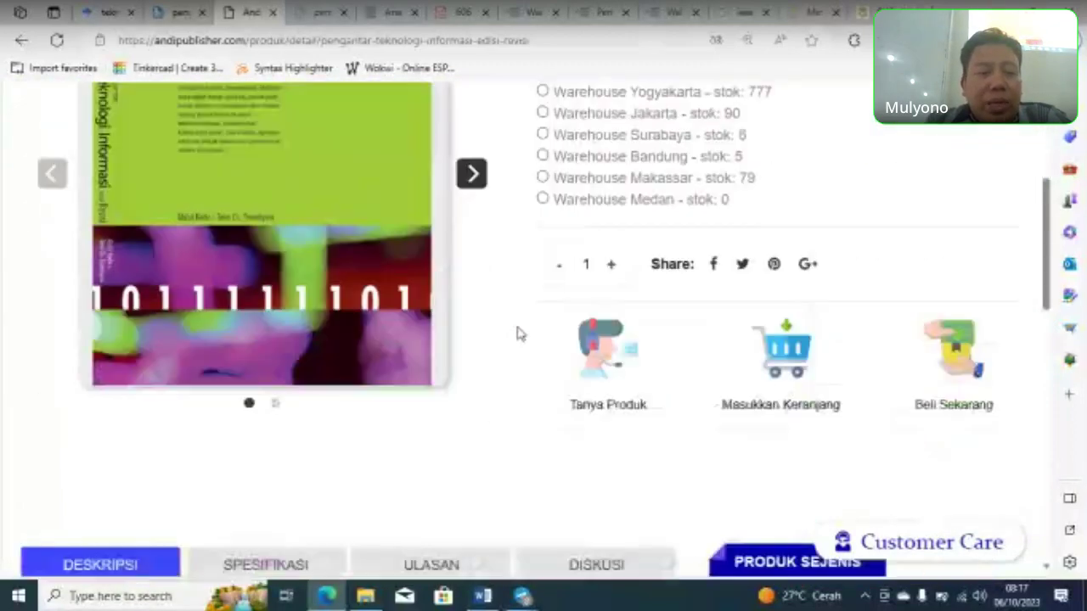
{"action": "scroll", "coordinate": [509, 343], "scroll_direction": "down", "scroll_amount": 3}
{"action": "left_click", "coordinate": [333, 346]}
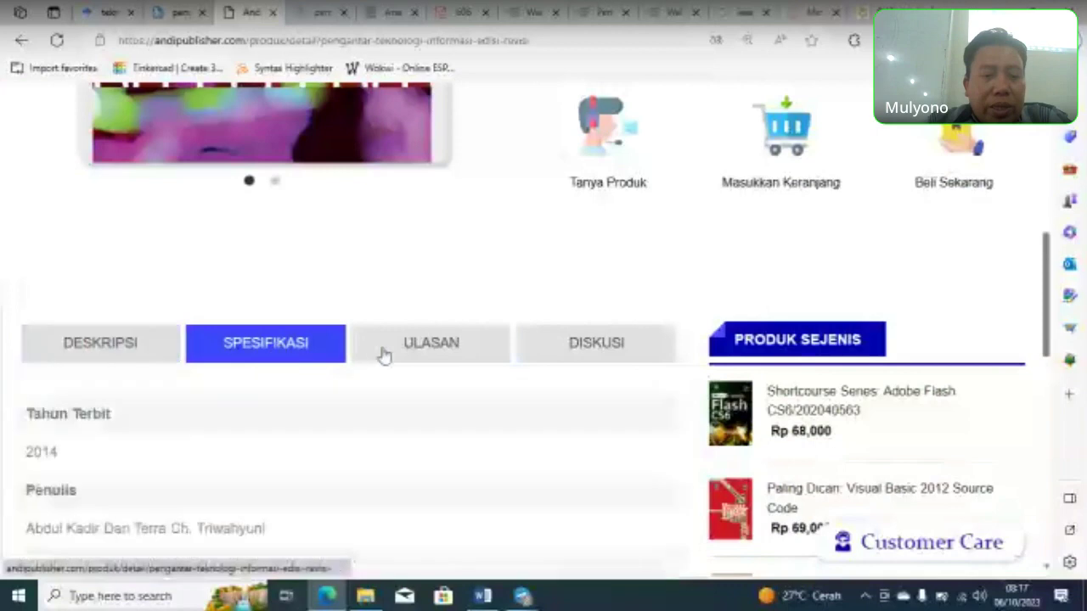
{"action": "scroll", "coordinate": [384, 355], "scroll_direction": "down", "scroll_amount": 4}
{"action": "scroll", "coordinate": [103, 270], "scroll_direction": "up", "scroll_amount": 1}
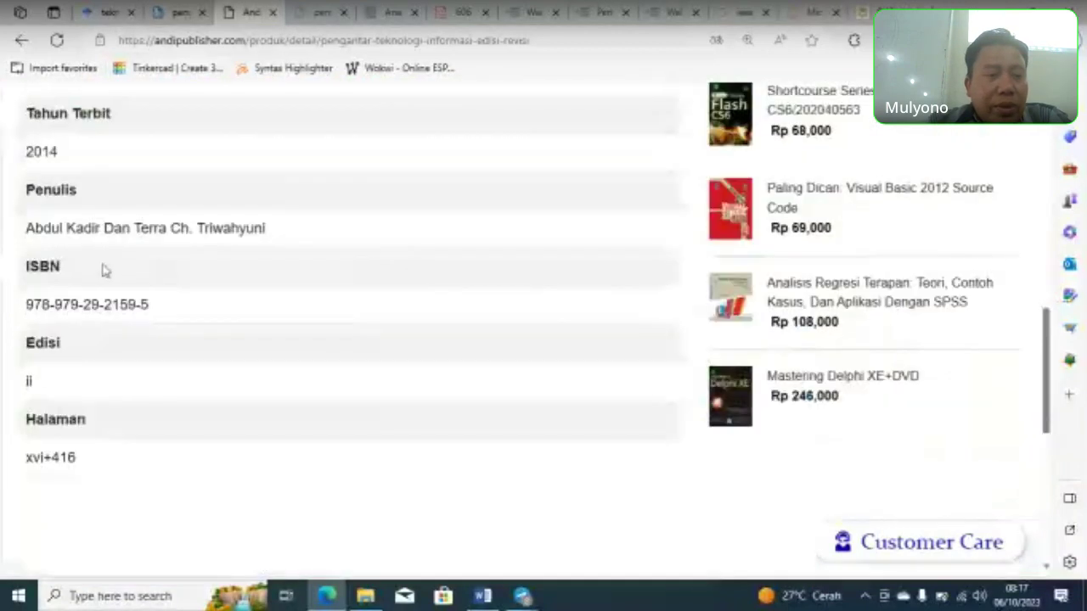
{"action": "scroll", "coordinate": [104, 270], "scroll_direction": "up", "scroll_amount": 1}
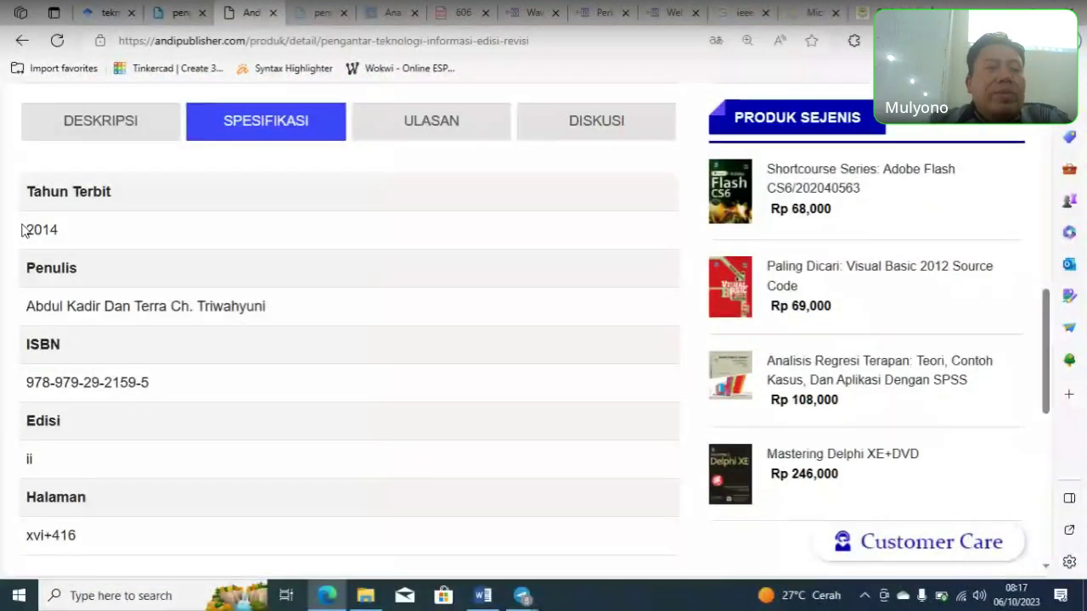
Step: Check the Andi Publisher book's title, publication year, authors and page count, highlighting the year and the authors
{"action": "left_click_drag", "start_coordinate": [25, 229], "coordinate": [65, 240]}
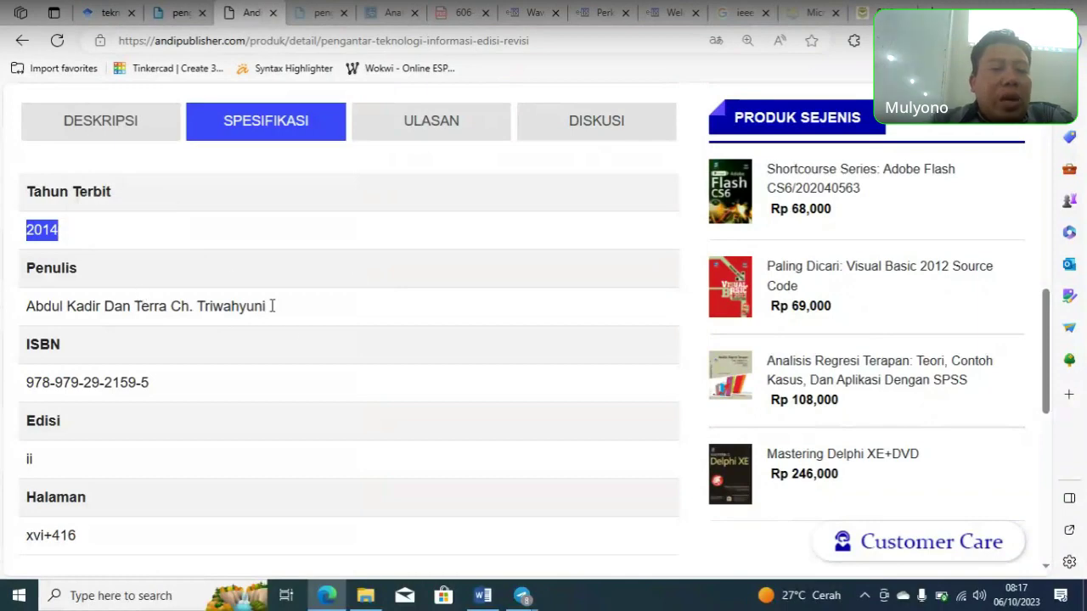
{"action": "scroll", "coordinate": [297, 332], "scroll_direction": "down", "scroll_amount": 1}
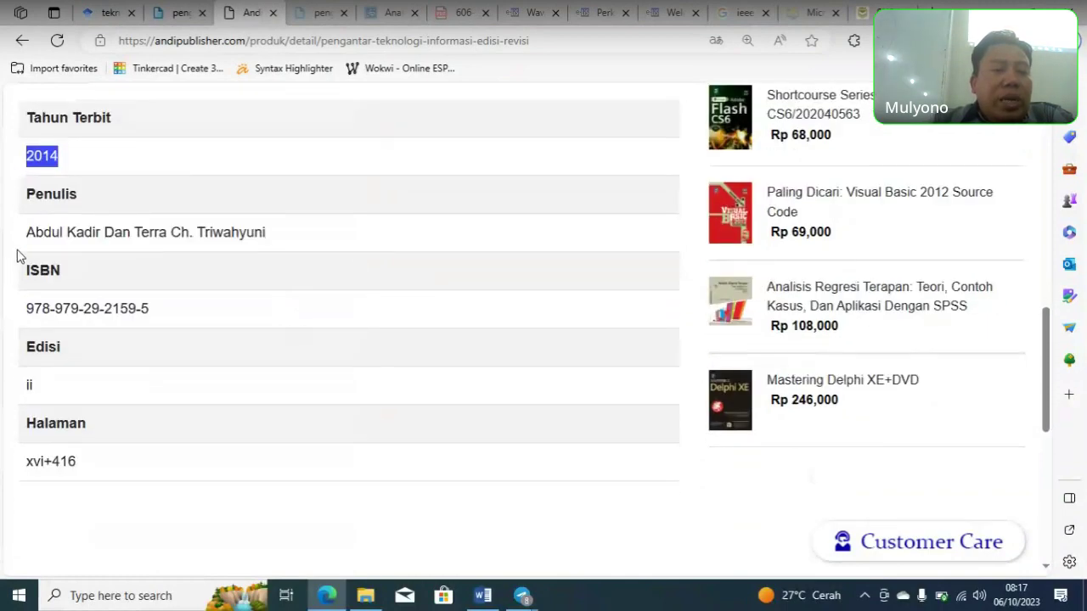
{"action": "left_click_drag", "start_coordinate": [35, 233], "coordinate": [235, 267]}
{"action": "scroll", "coordinate": [281, 219], "scroll_direction": "up", "scroll_amount": 10}
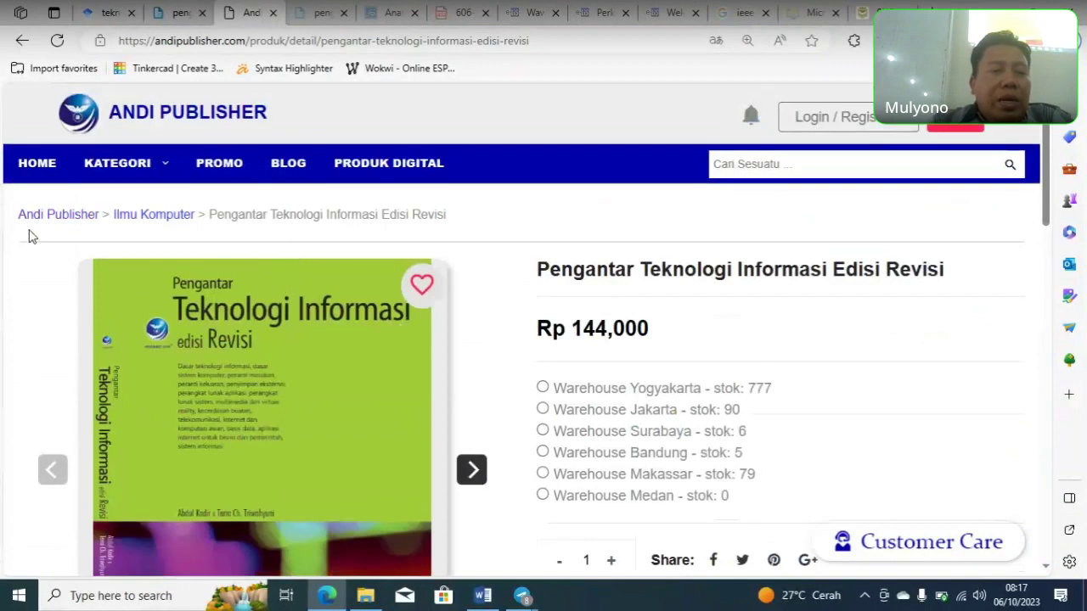
{"action": "scroll", "coordinate": [182, 310], "scroll_direction": "down", "scroll_amount": 10}
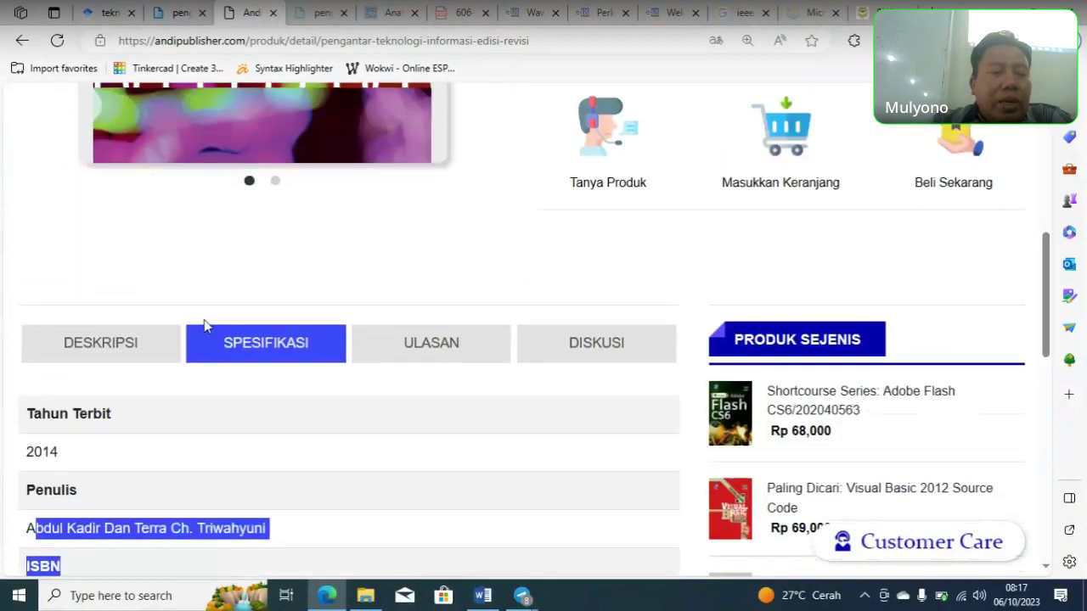
{"action": "left_click", "coordinate": [228, 348]}
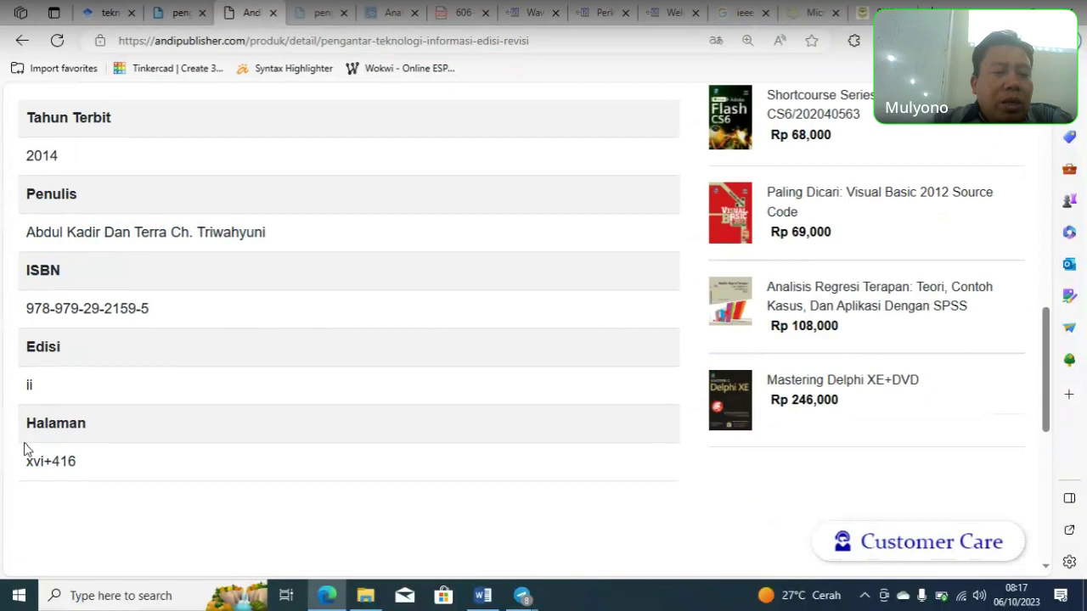
{"action": "scroll", "coordinate": [66, 165], "scroll_direction": "up", "scroll_amount": 1}
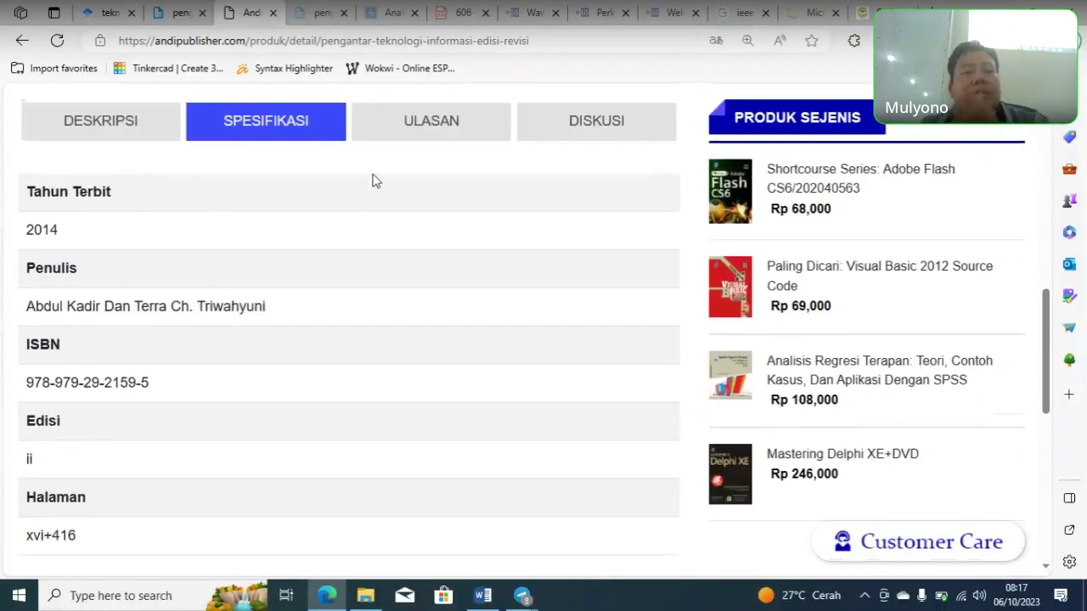
Step: Switch to Word and open the citation options at the end of the first paragraph under 1.1 LATAR BELAKANG
{"action": "left_click", "coordinate": [484, 597]}
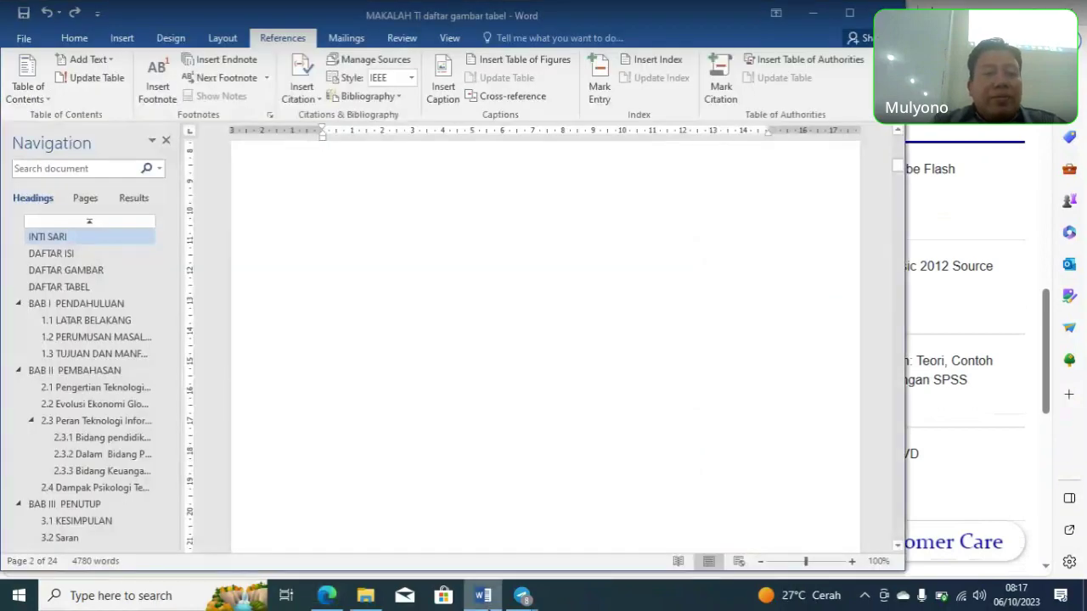
{"action": "scroll", "coordinate": [444, 187], "scroll_direction": "up", "scroll_amount": 5}
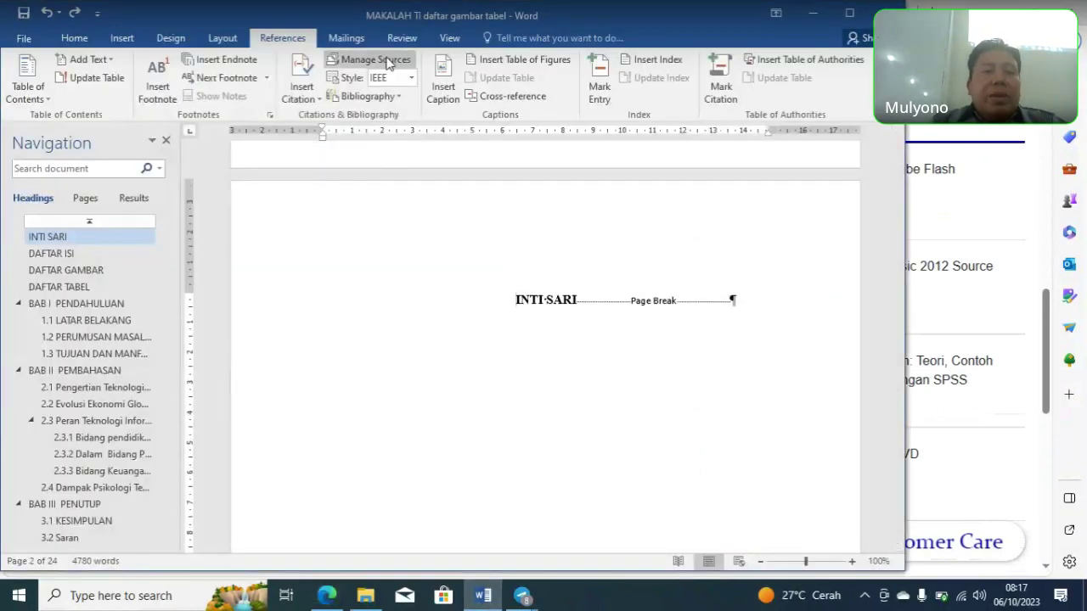
{"action": "left_click", "coordinate": [315, 100]}
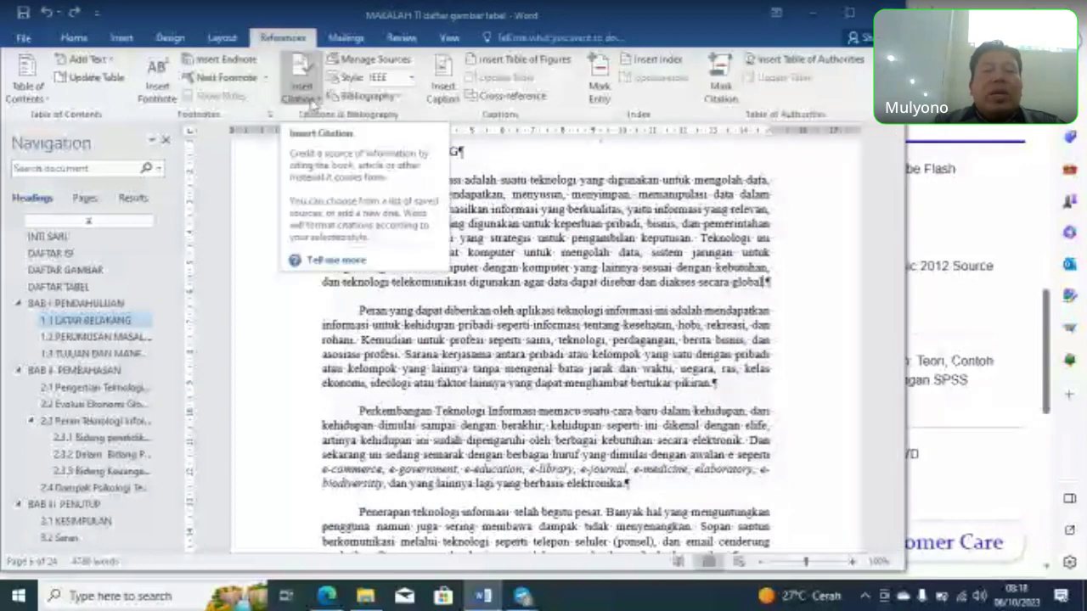
{"action": "left_click", "coordinate": [321, 99]}
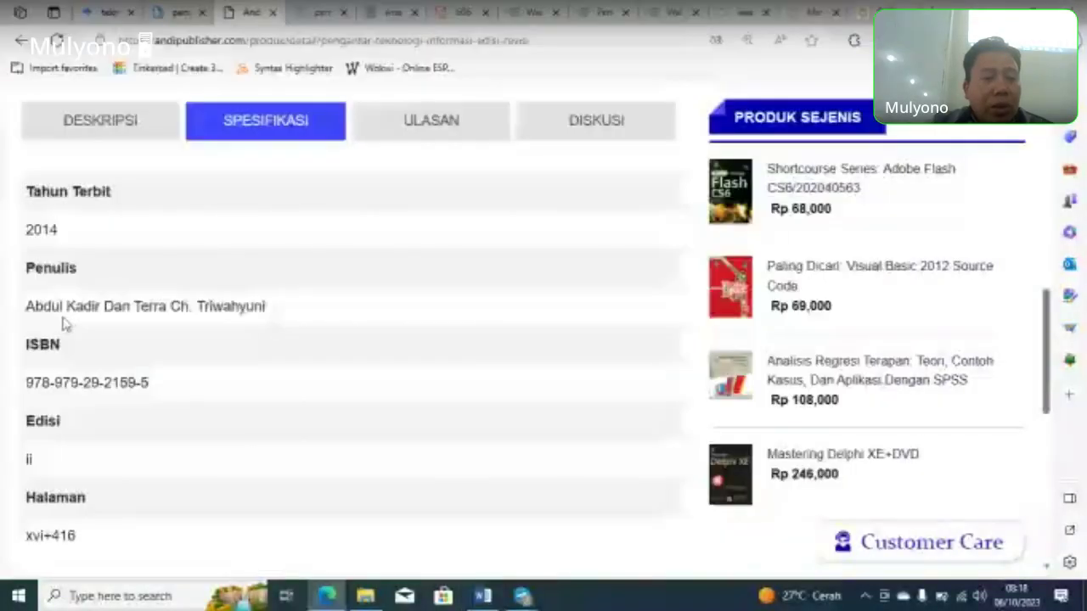
Step: Open the author name editor of the new book source and add the book's first author with first and middle names
{"action": "key", "text": "alt+Tab"}
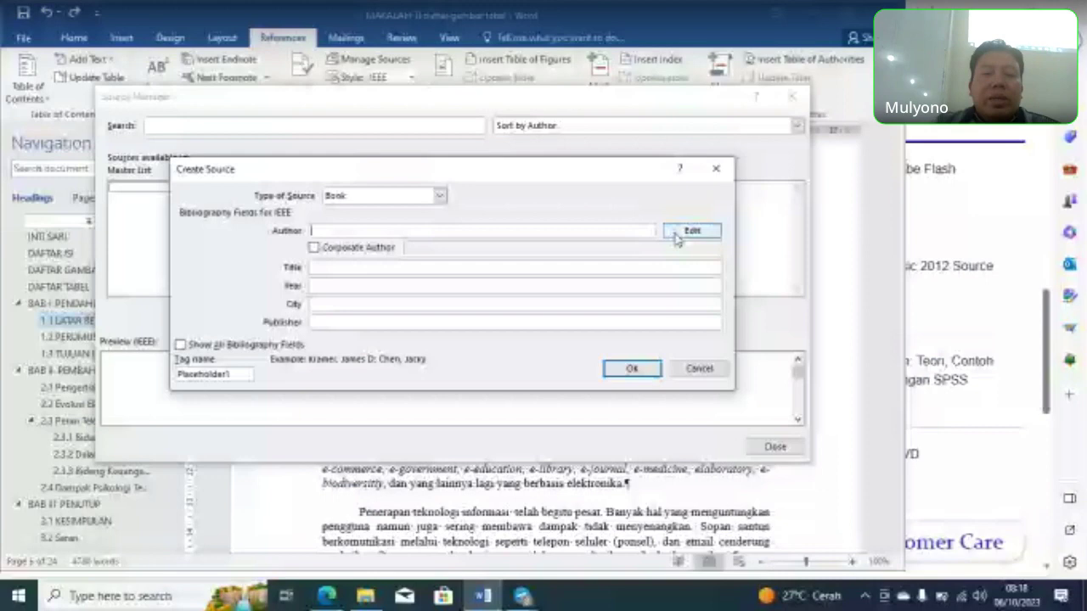
{"action": "left_click", "coordinate": [689, 232]}
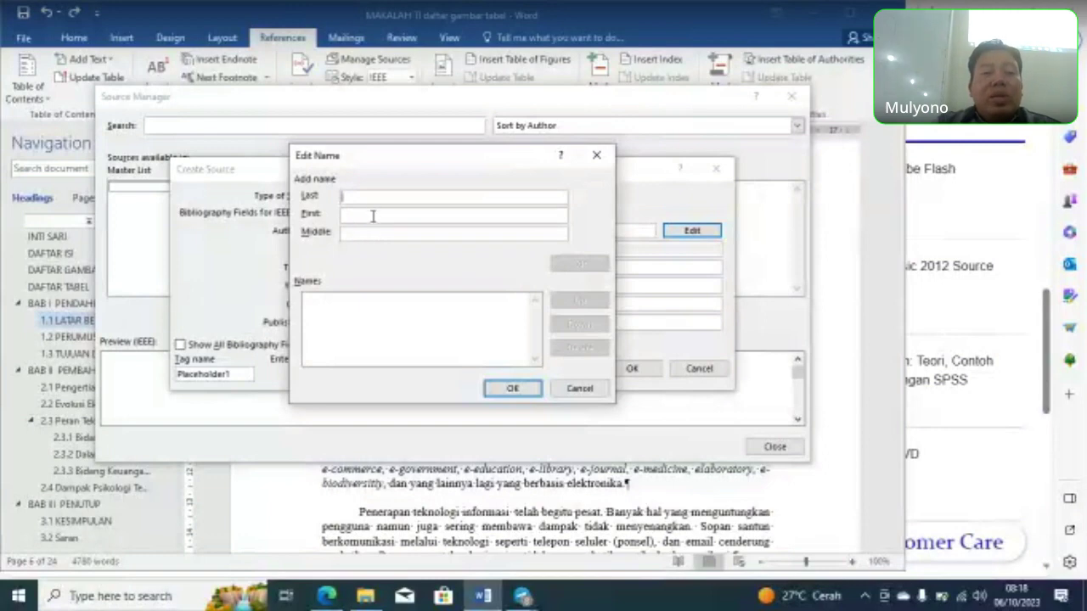
{"action": "left_click", "coordinate": [368, 197]}
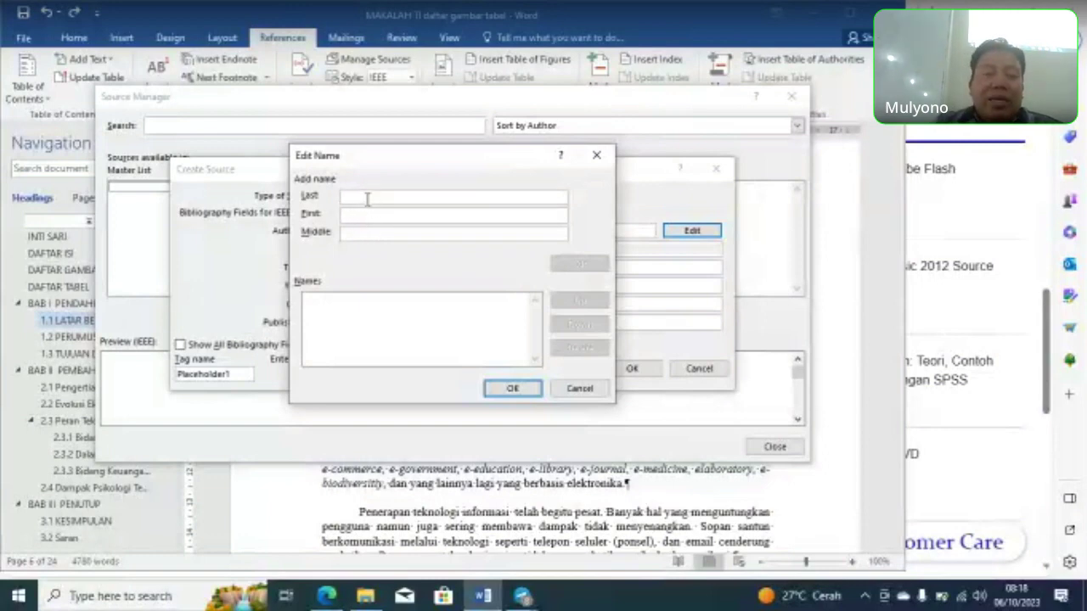
{"action": "left_click", "coordinate": [372, 215]}
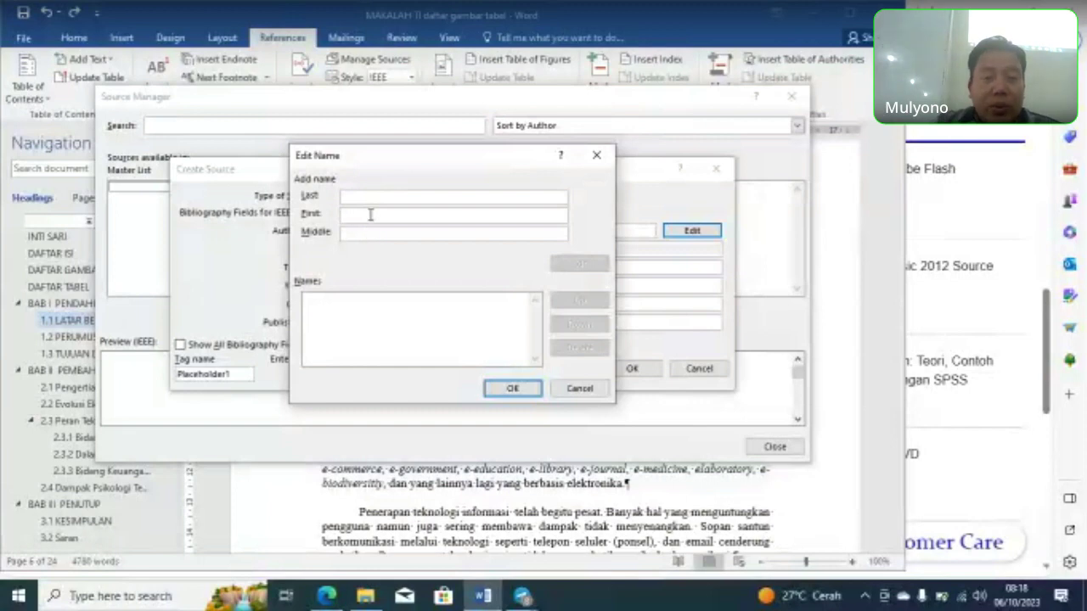
{"action": "type", "text": "Abdul Qadir"}
{"action": "double_click", "coordinate": [370, 214]}
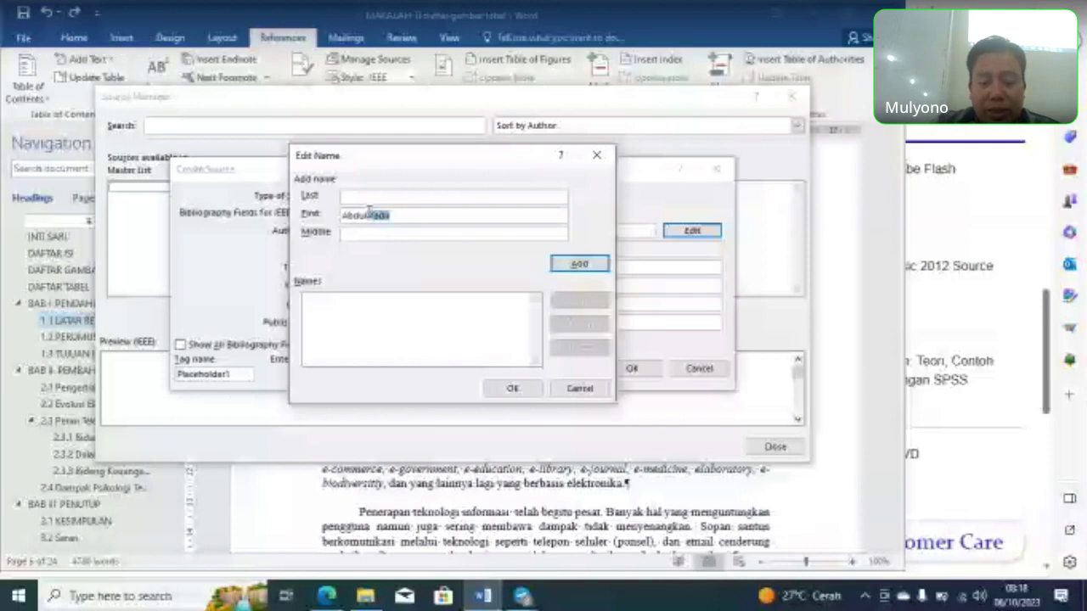
{"action": "left_click_drag", "start_coordinate": [381, 215], "coordinate": [365, 232]}
{"action": "left_click", "coordinate": [579, 263]}
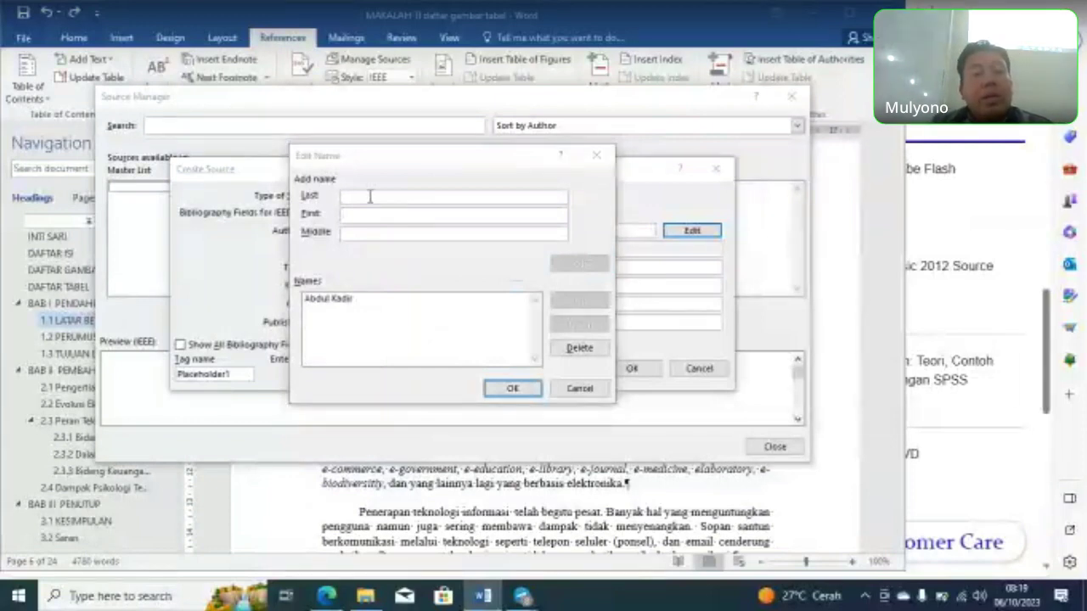
Step: Add the second author listed on the Andi Publisher page, split into first, middle and last names, and confirm the author list
{"action": "key", "text": "alt+Tab"}
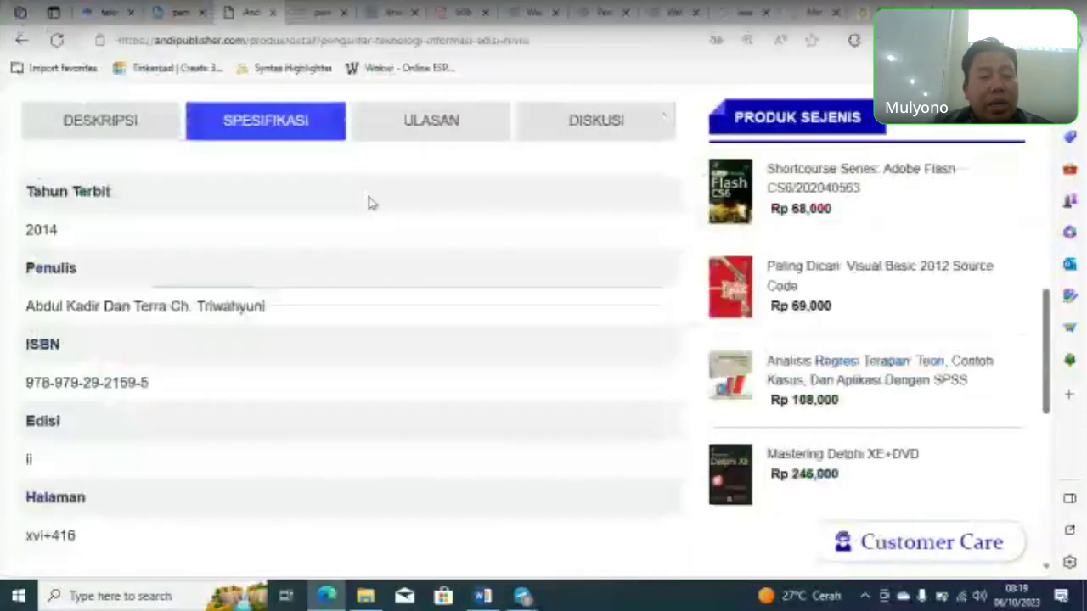
{"action": "left_click_drag", "start_coordinate": [134, 306], "coordinate": [270, 310]}
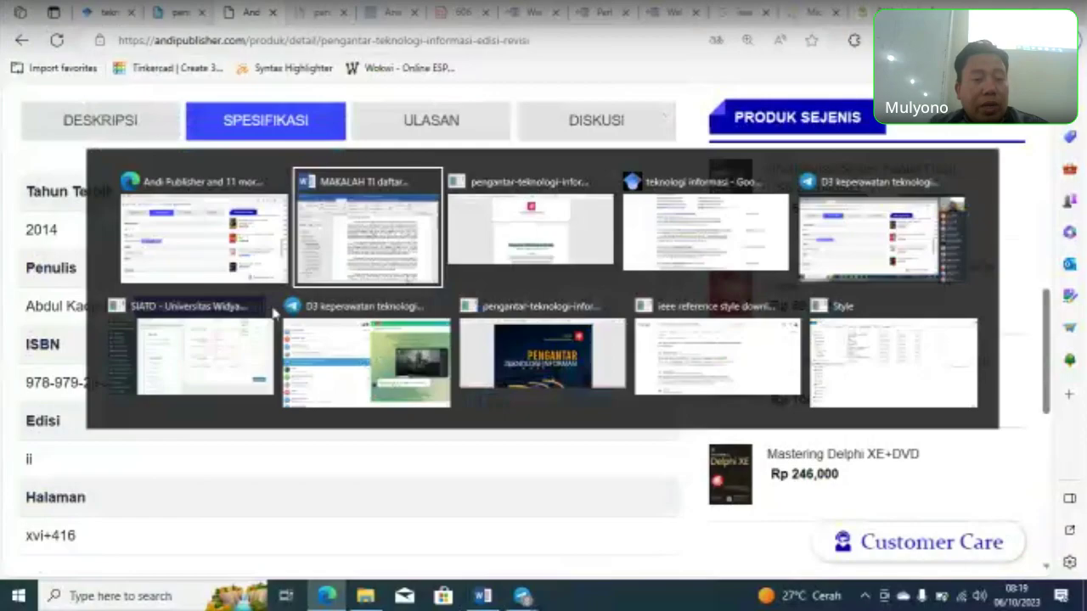
{"action": "left_click", "coordinate": [293, 323]}
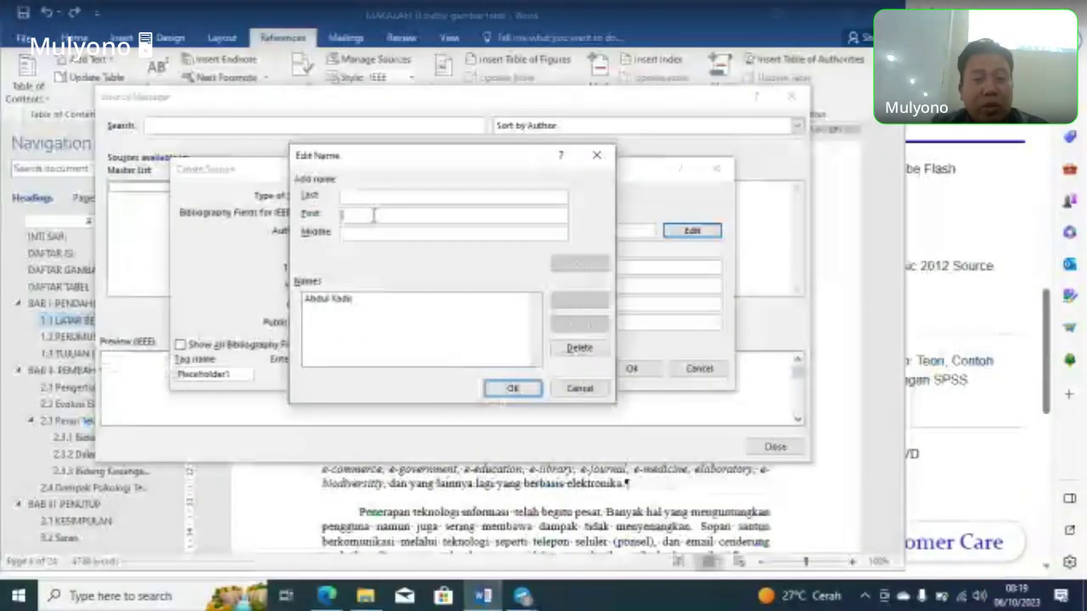
{"action": "type", "text": "Terra Ch Triwdhyuni"}
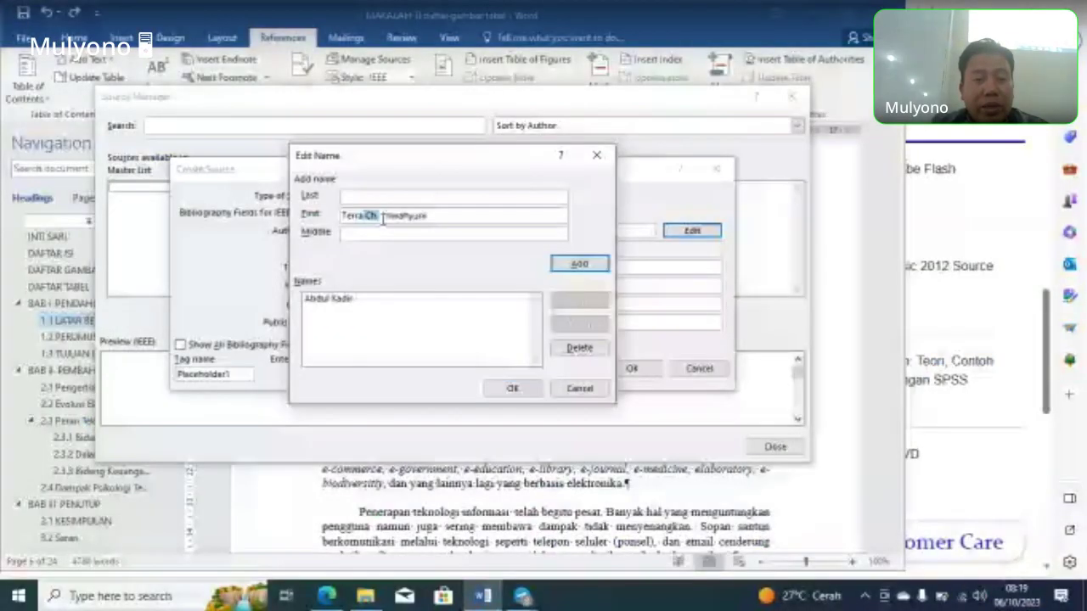
{"action": "left_click_drag", "start_coordinate": [384, 219], "coordinate": [389, 231]}
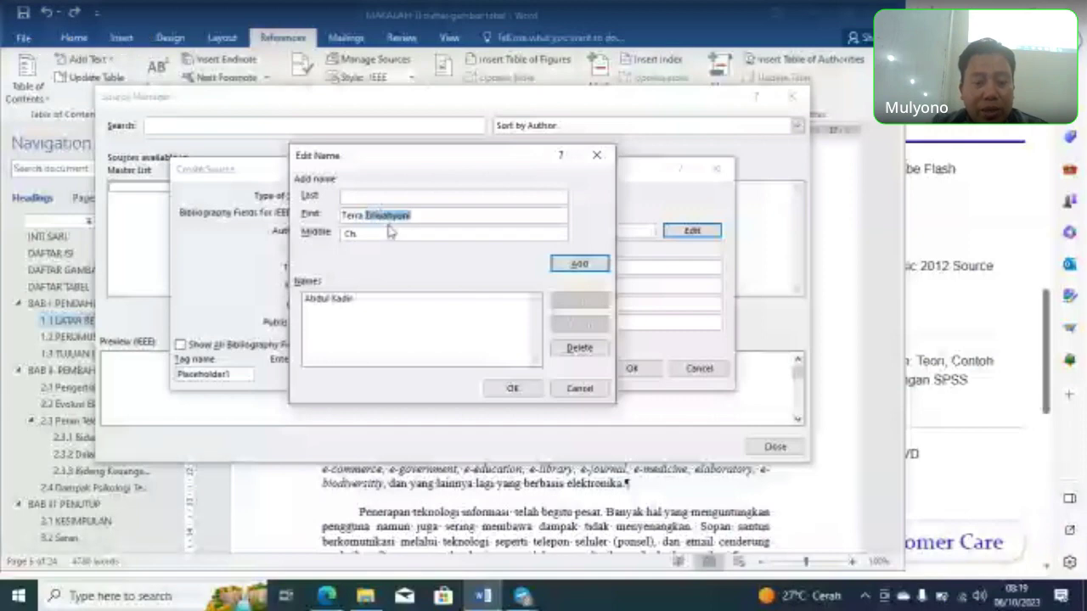
{"action": "key", "text": "ctrl+x"}
{"action": "left_click", "coordinate": [343, 196]}
{"action": "key", "text": "ctrl+v"}
{"action": "left_click", "coordinate": [581, 265]}
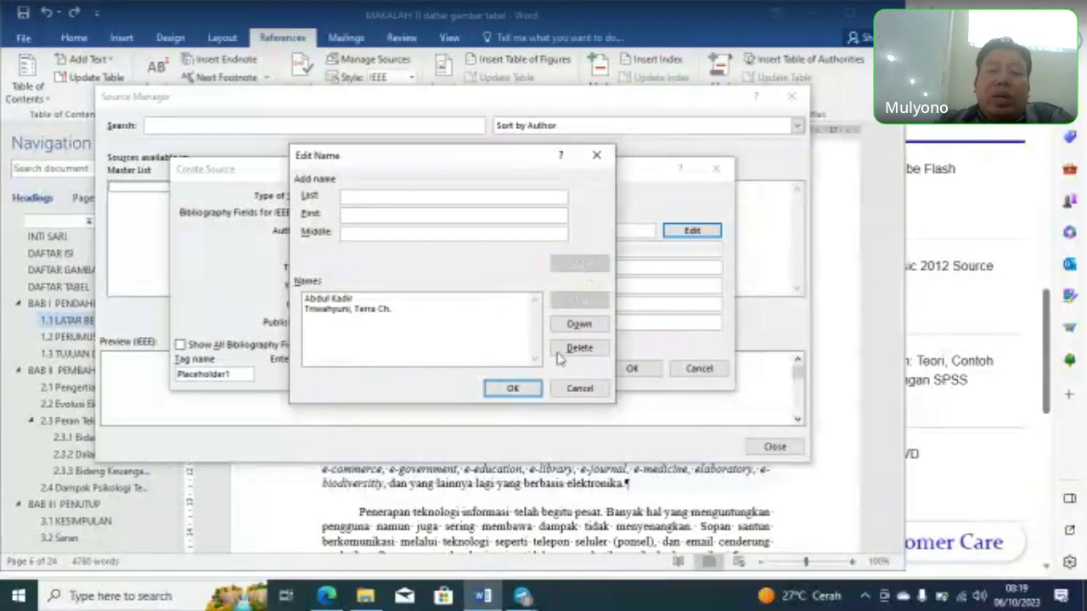
{"action": "left_click", "coordinate": [512, 390]}
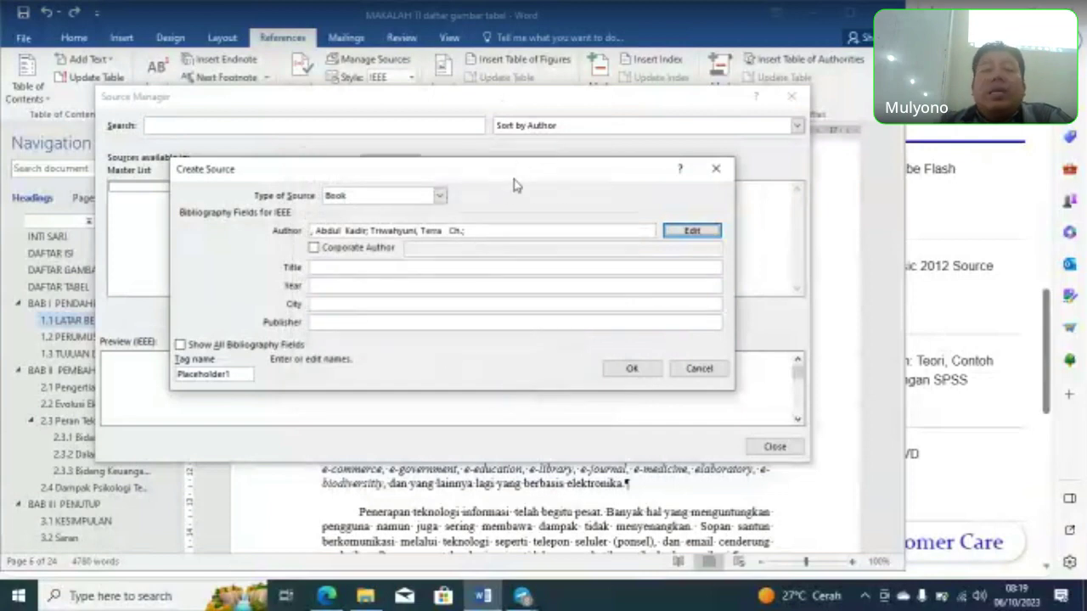
Step: Copy the book title from the Andi Publisher page and set the source's title to "Pengantar Teknologi Informasi Edisi Revisi"
{"action": "left_click", "coordinate": [321, 267]}
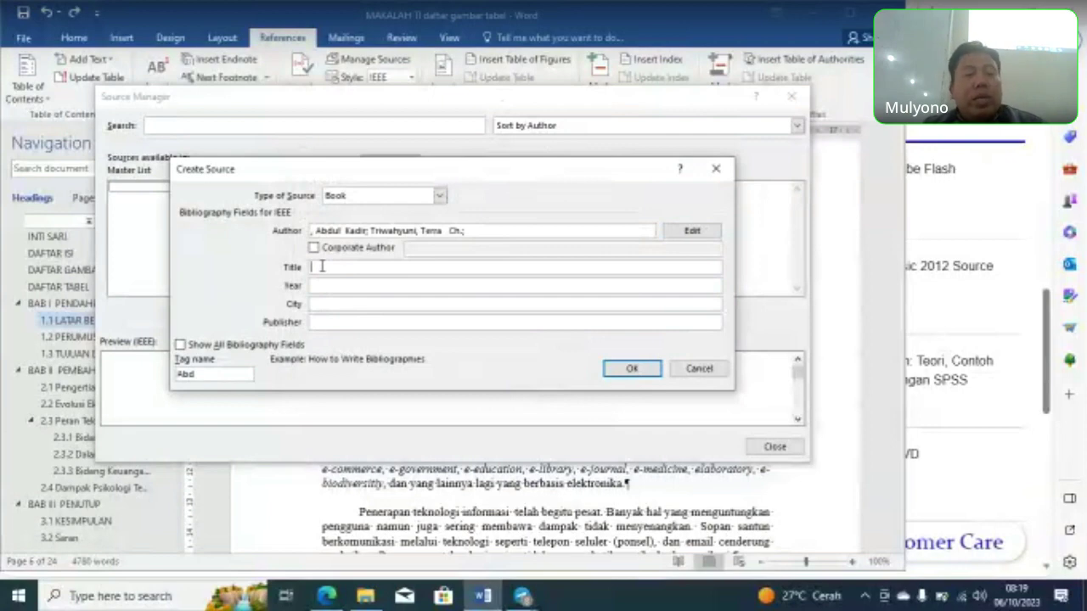
{"action": "key", "text": "alt+Tab"}
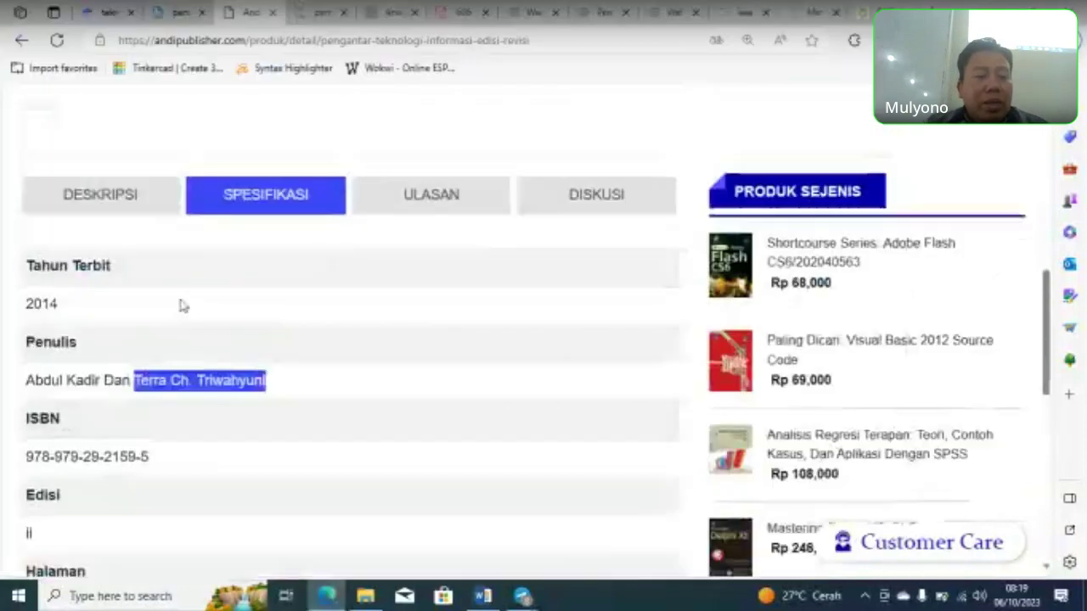
{"action": "scroll", "coordinate": [182, 303], "scroll_direction": "down", "scroll_amount": 2}
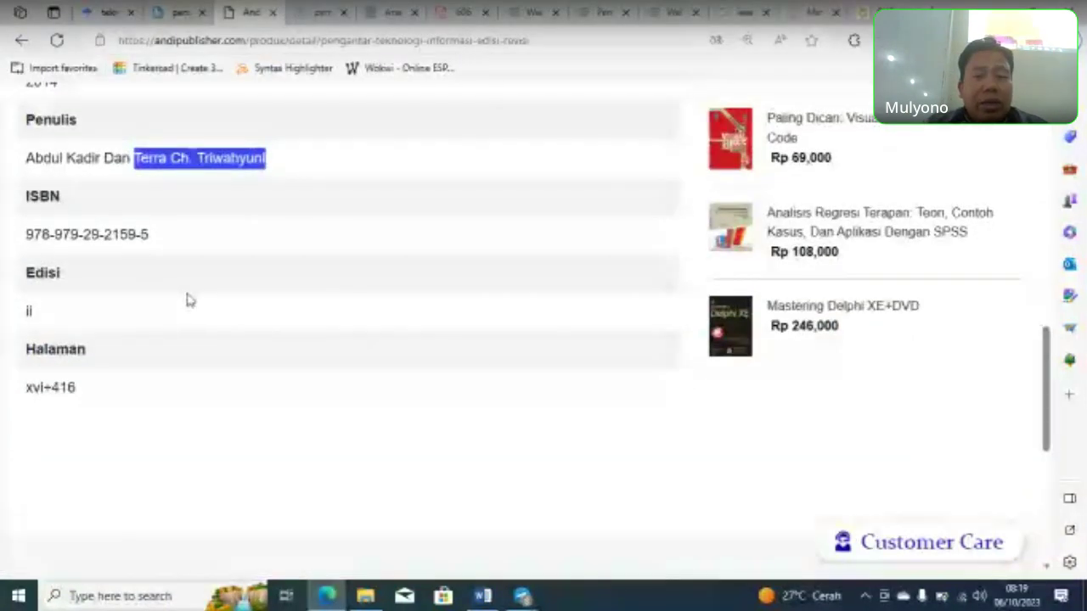
{"action": "scroll", "coordinate": [189, 299], "scroll_direction": "up", "scroll_amount": 5}
{"action": "left_click_drag", "start_coordinate": [536, 269], "coordinate": [951, 269]}
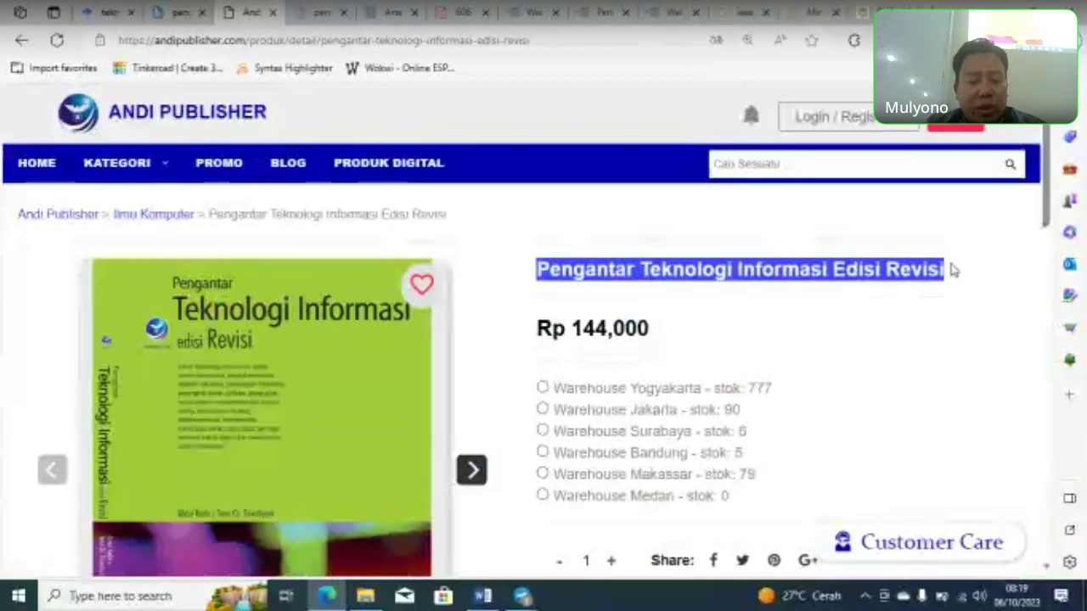
{"action": "left_click", "coordinate": [950, 269]}
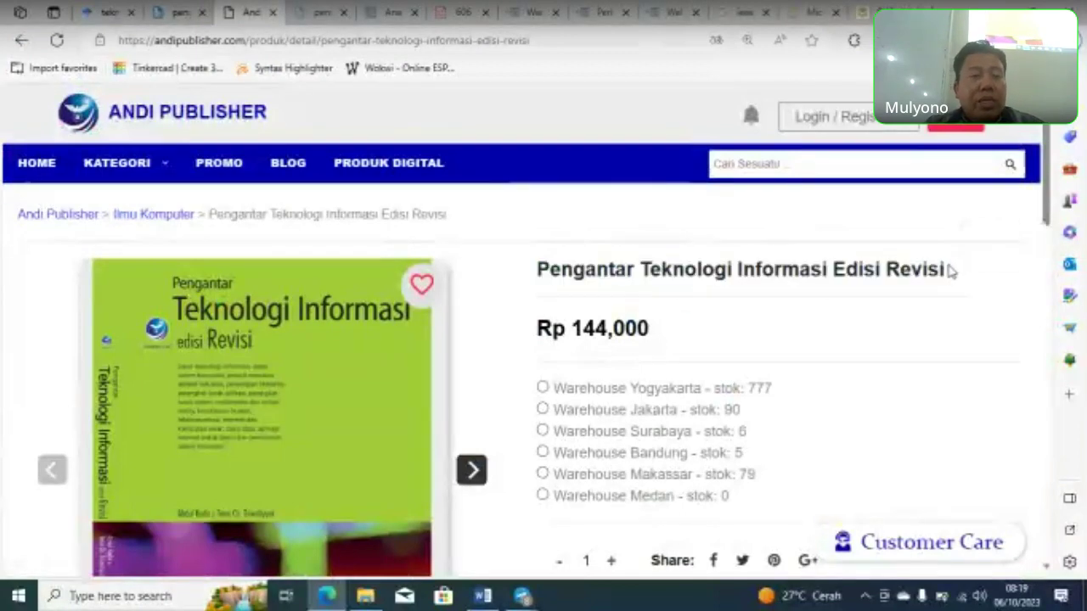
{"action": "key", "text": "alt+Tab"}
{"action": "key", "text": "ctrl+v"}
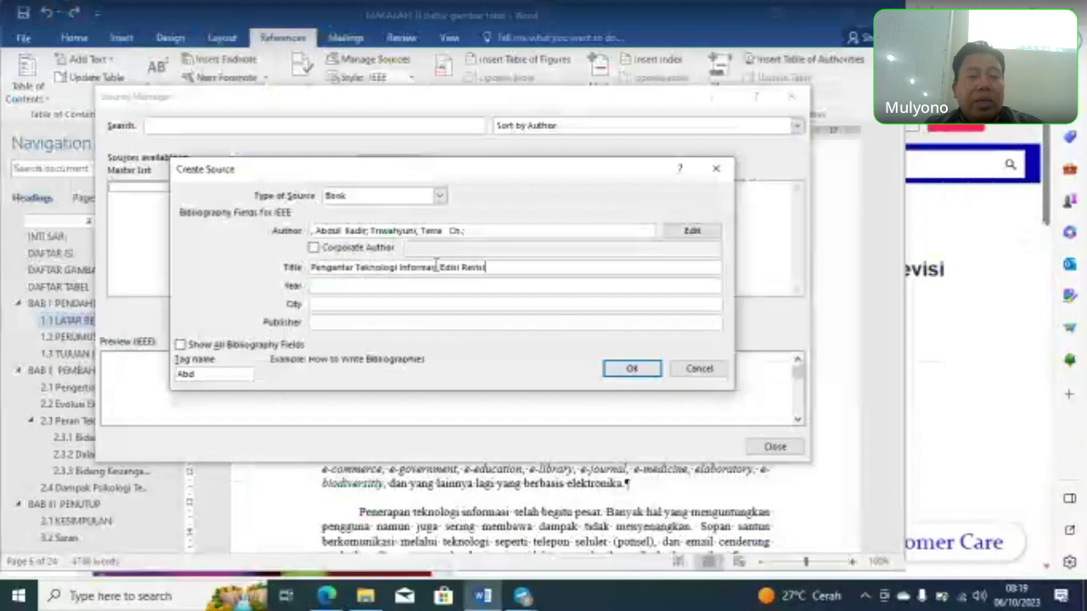
Step: Look up the publication year on the Andi Publisher page and set the source's year to 2014
{"action": "key", "text": "alt+Tab"}
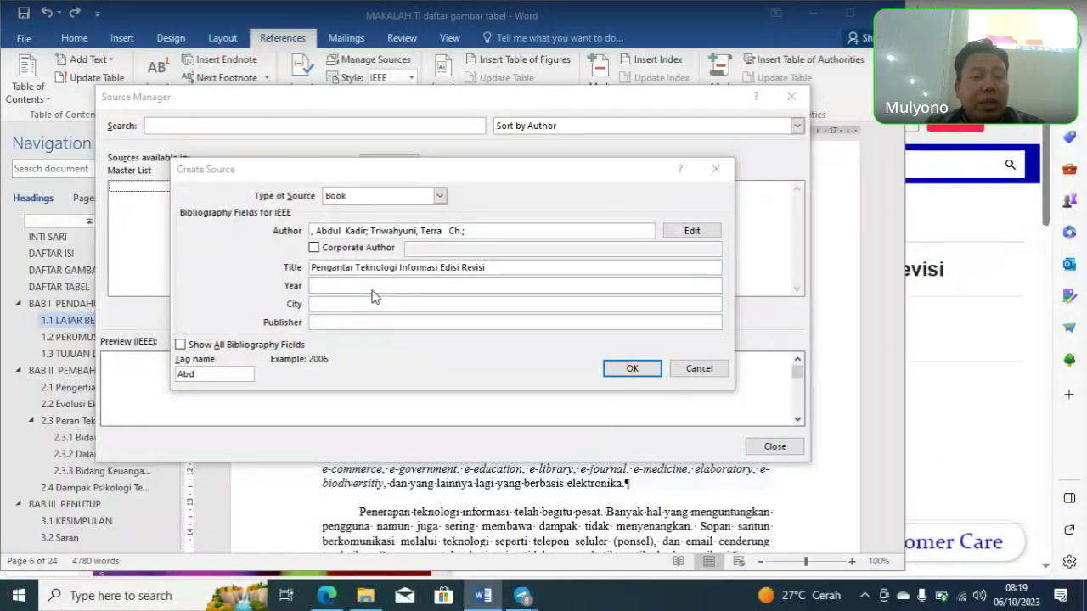
{"action": "scroll", "coordinate": [554, 319], "scroll_direction": "down", "scroll_amount": 5}
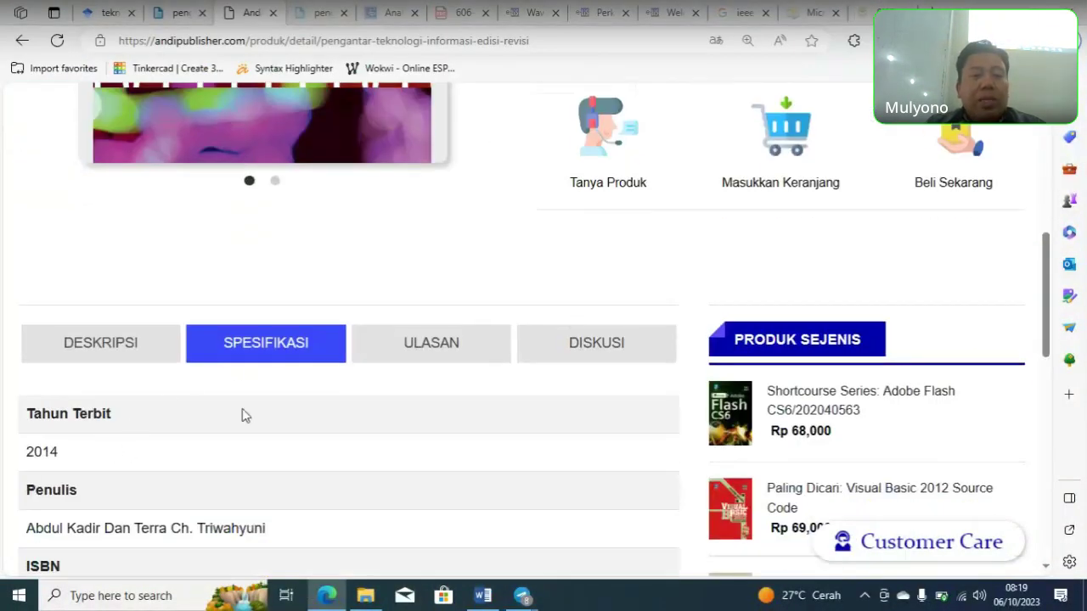
{"action": "key", "text": "alt+Tab"}
{"action": "type", "text": "2014"}
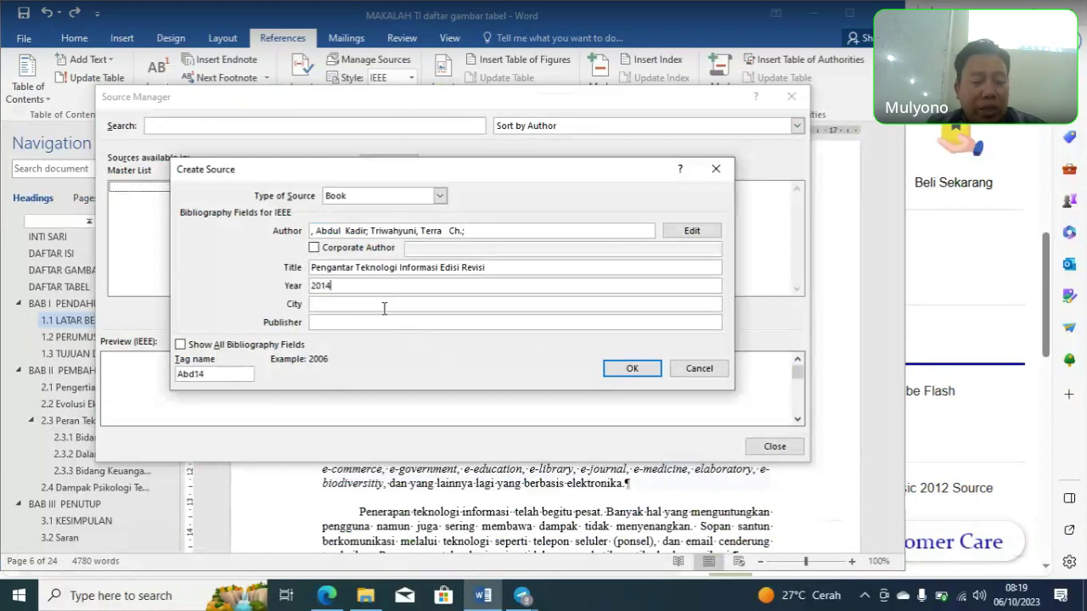
Step: Check the Andi Publisher page for publisher details, set the source's publisher to "Andi Publizer" and save the book source
{"action": "key", "text": "alt+Tab"}
{"action": "scroll", "coordinate": [203, 456], "scroll_direction": "down", "scroll_amount": 2}
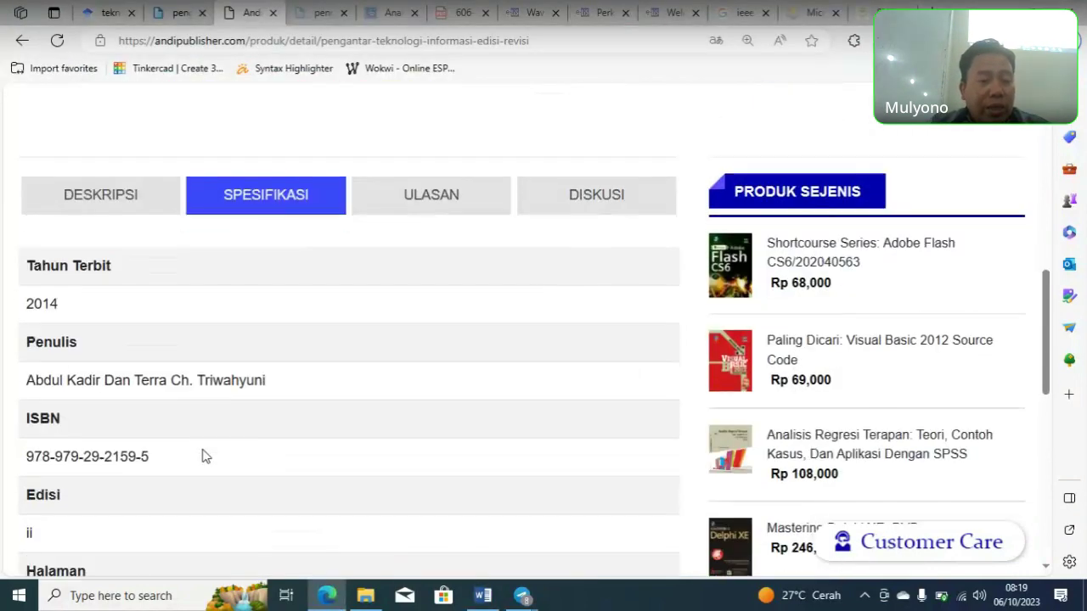
{"action": "scroll", "coordinate": [213, 436], "scroll_direction": "down", "scroll_amount": 4}
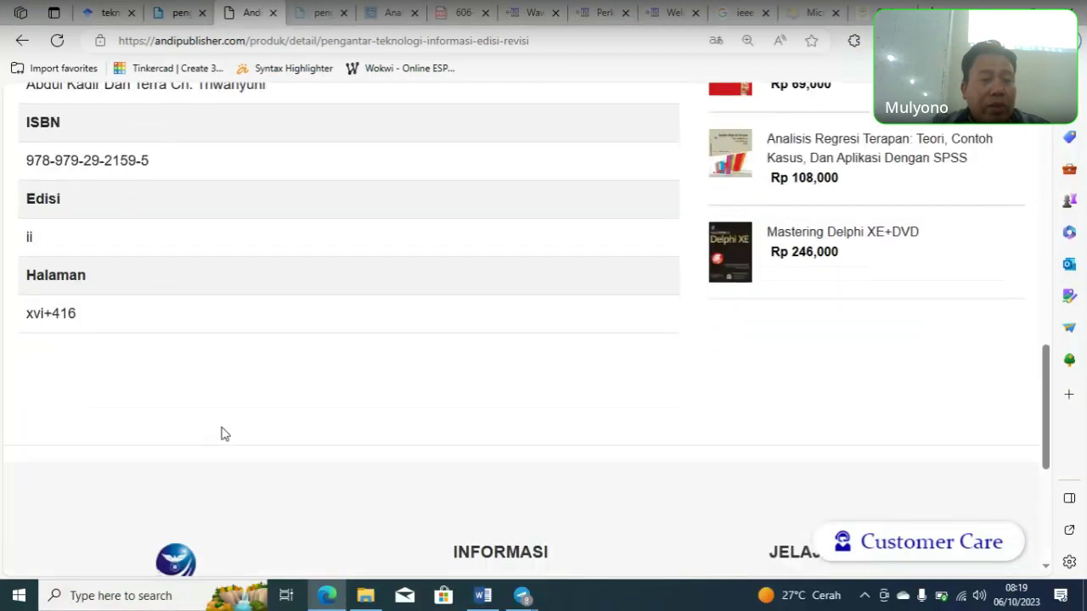
{"action": "scroll", "coordinate": [222, 432], "scroll_direction": "up", "scroll_amount": 6}
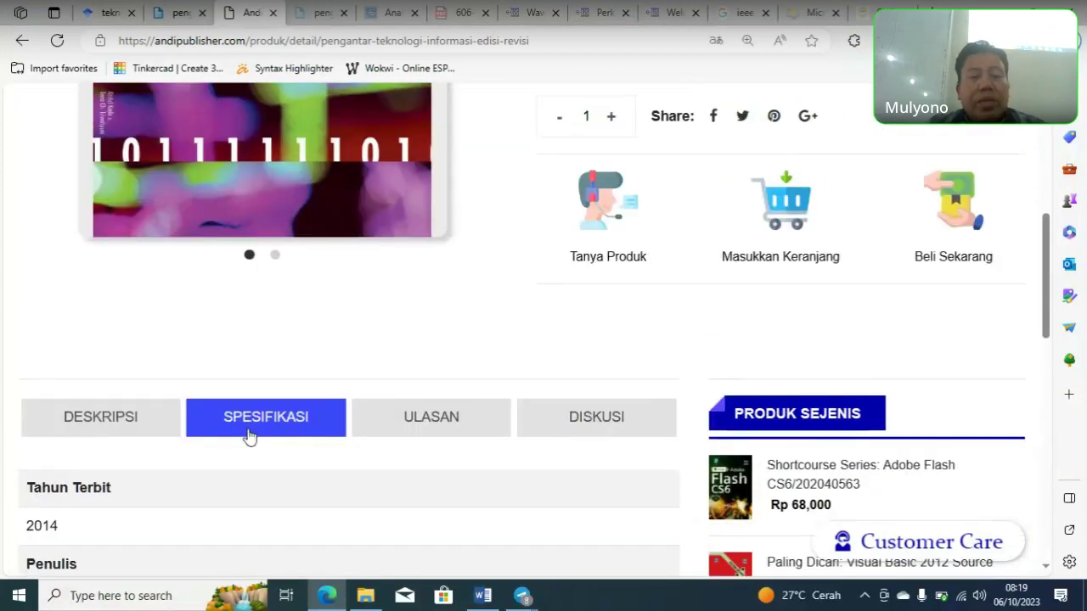
{"action": "key", "text": "alt+Tab"}
{"action": "left_click", "coordinate": [328, 321]}
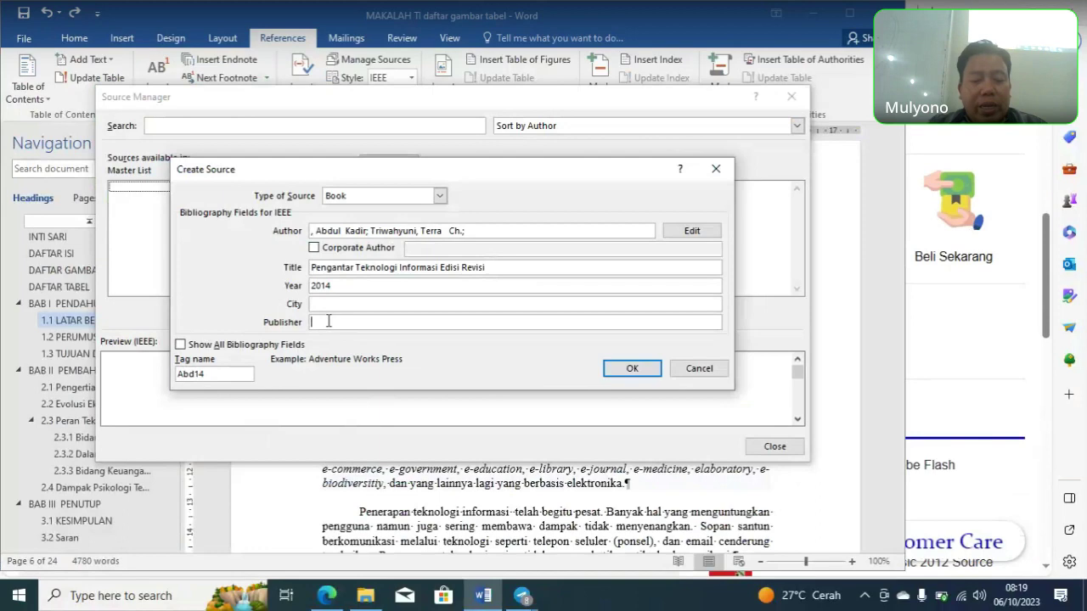
{"action": "type", "text": "Andi"}
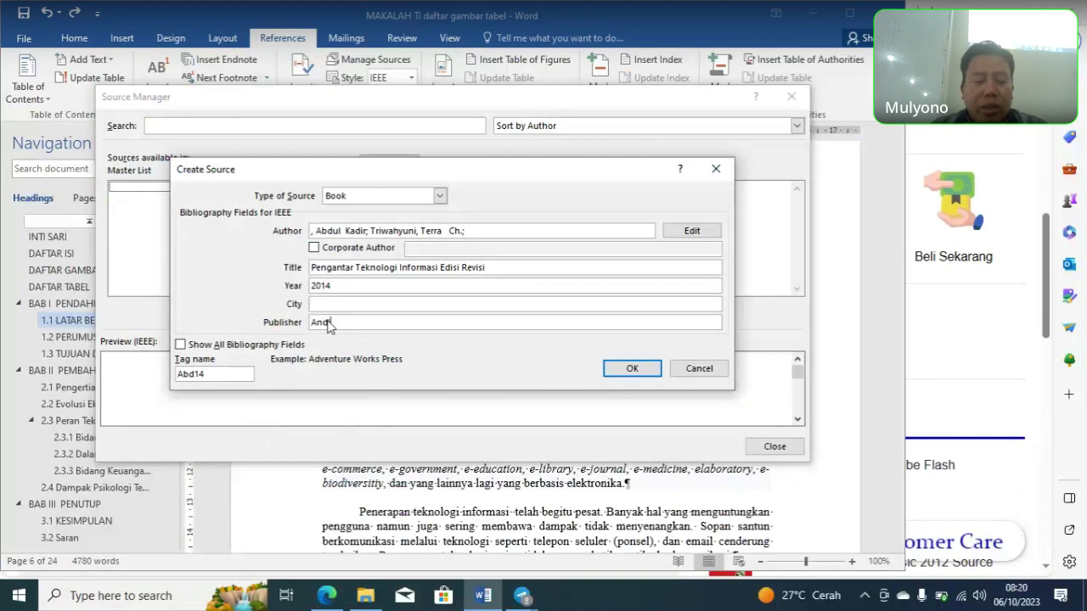
{"action": "key", "text": "alt+Tab"}
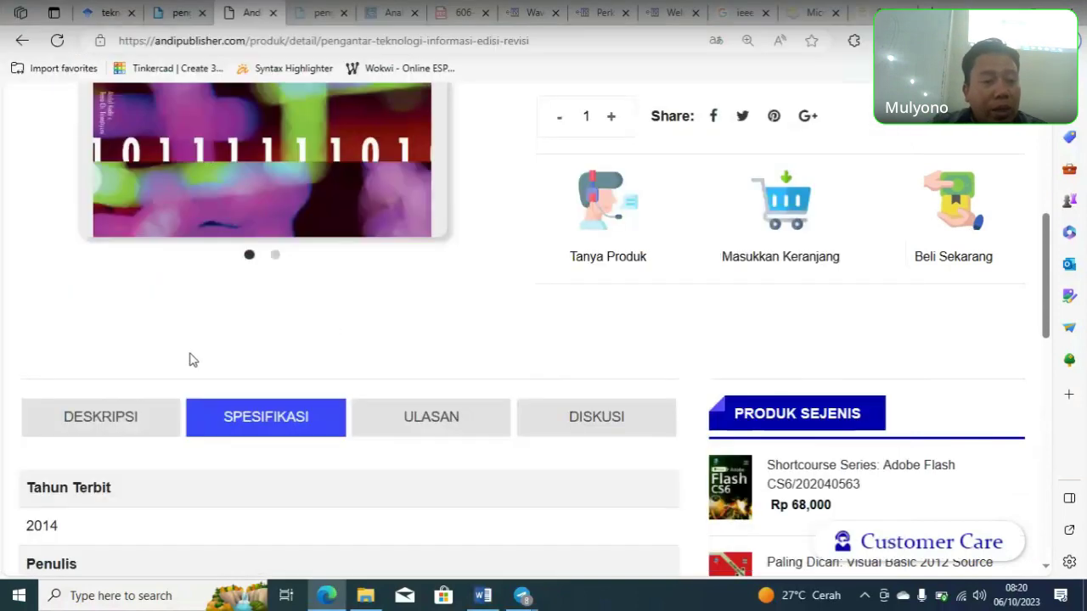
{"action": "scroll", "coordinate": [187, 353], "scroll_direction": "up", "scroll_amount": 6}
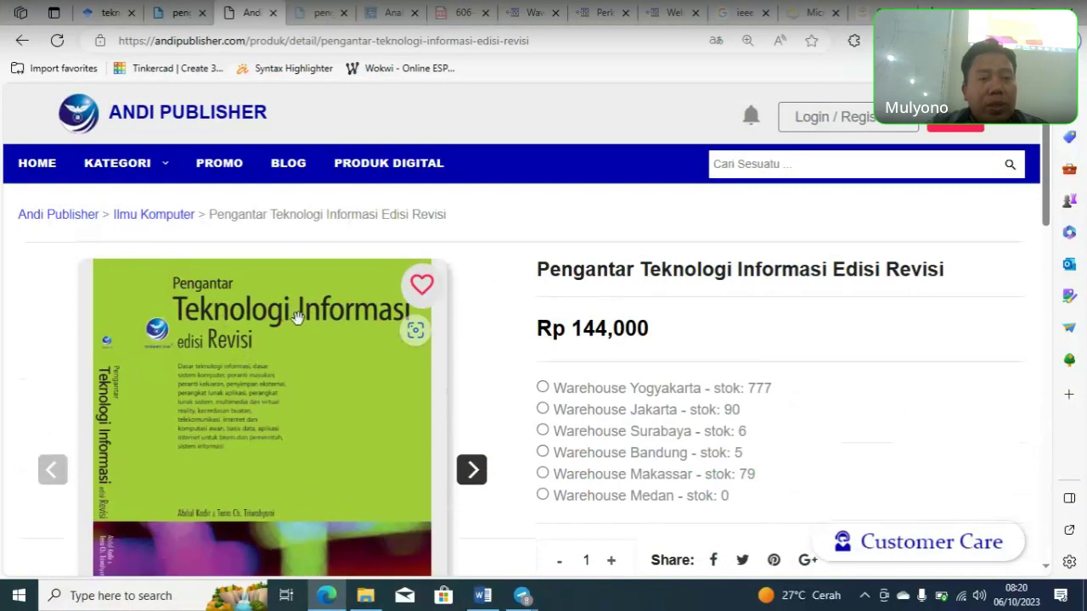
{"action": "key", "text": "alt+Tab"}
{"action": "type", "text": "di "}
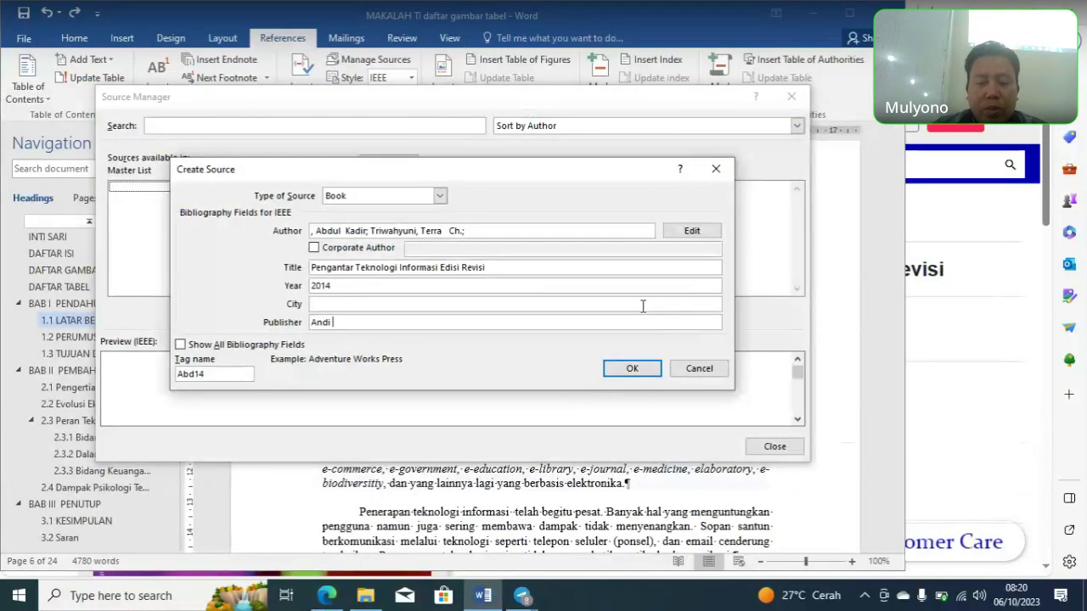
{"action": "type", "text": "Publizer"}
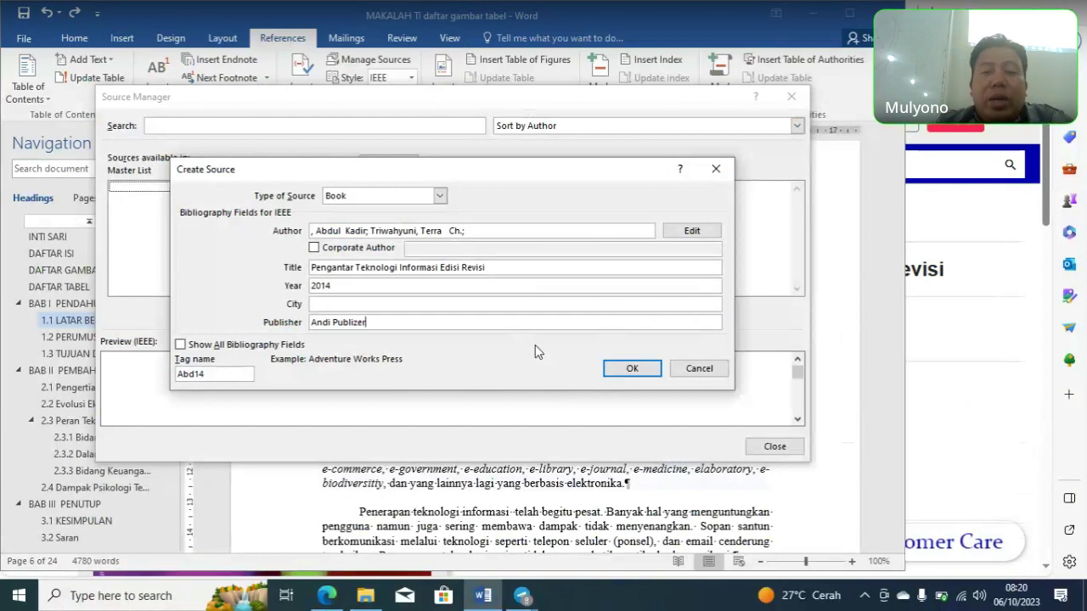
{"action": "left_click", "coordinate": [633, 370]}
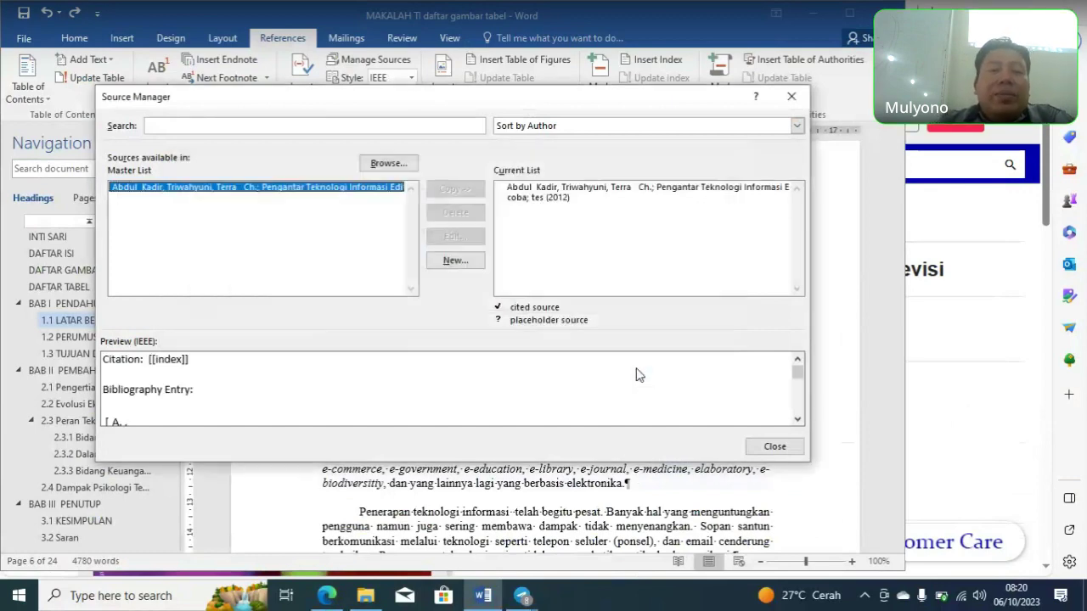
Step: Create a new book source titled "Pengantar Teknologi Informasi" with year 2021 and publisher "Yayasan Kita Menulis", copied from the PDF's copyright page
{"action": "left_click", "coordinate": [455, 261]}
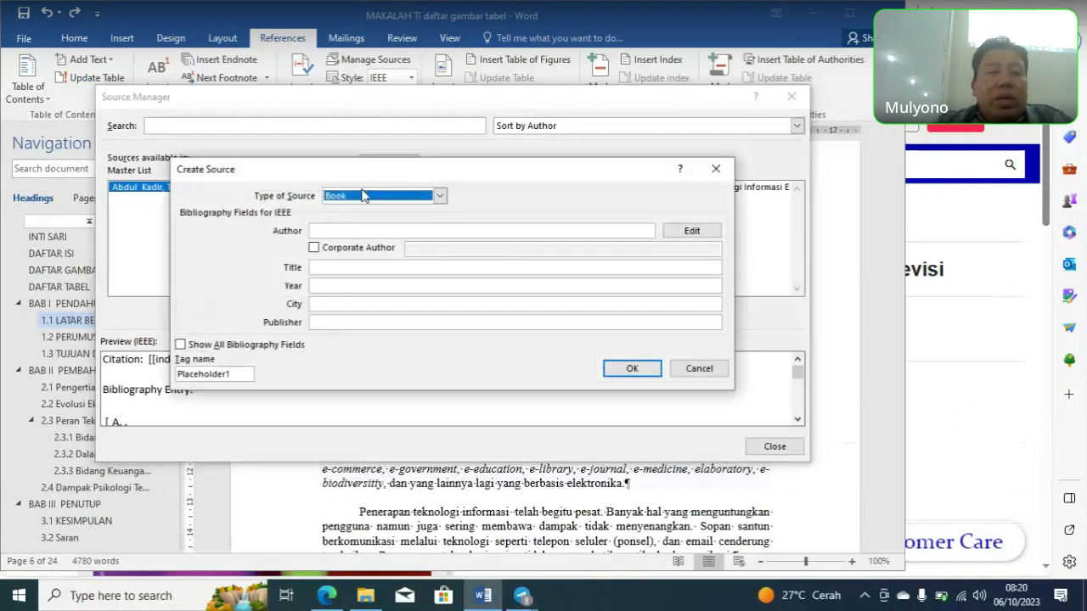
{"action": "left_click", "coordinate": [326, 595]}
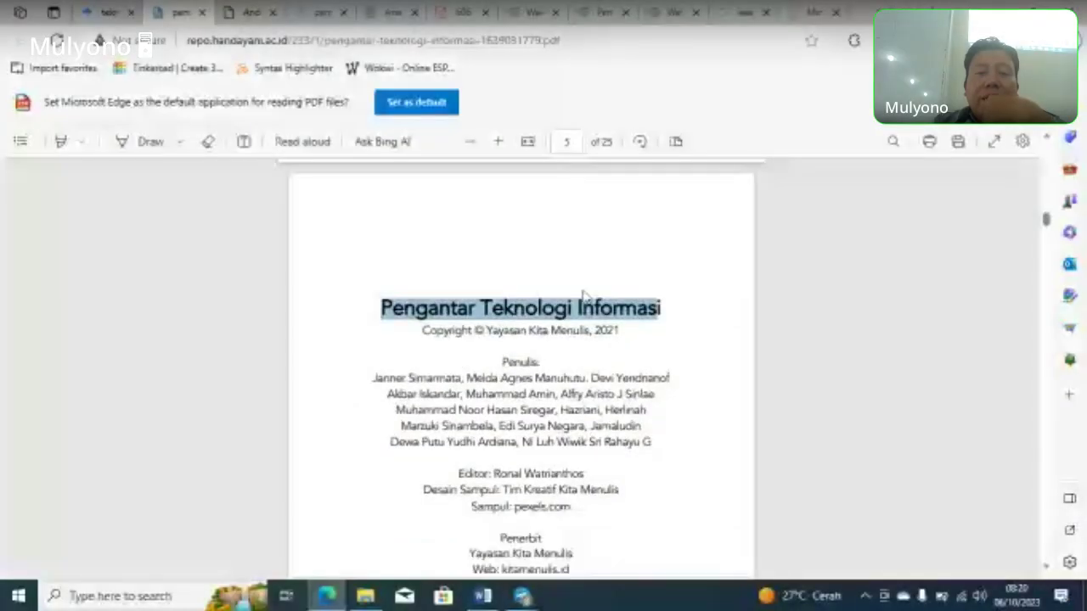
{"action": "scroll", "coordinate": [586, 293], "scroll_direction": "down", "scroll_amount": 1}
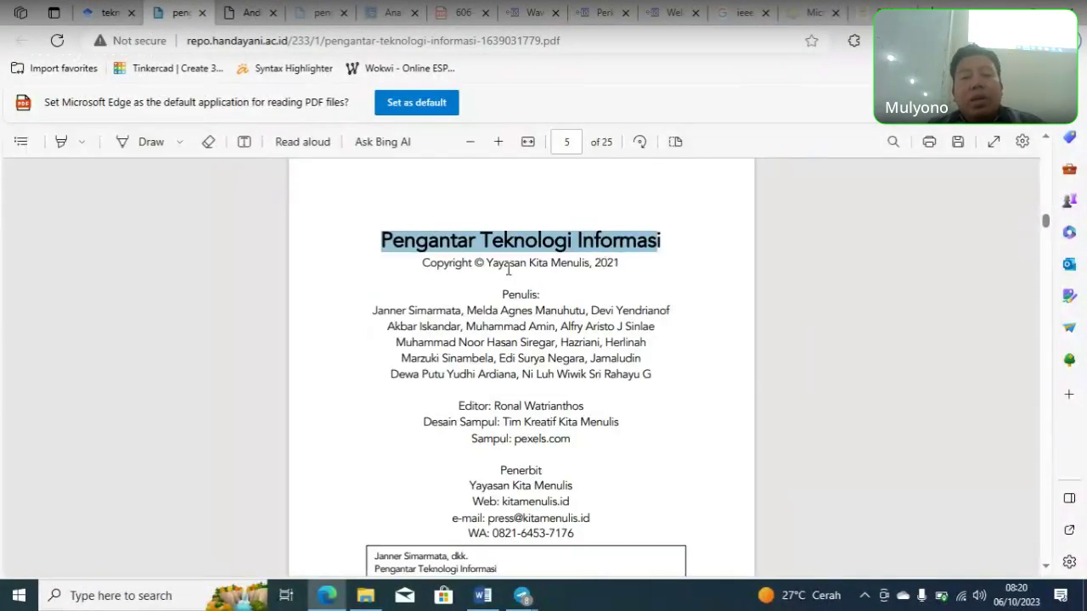
{"action": "left_click_drag", "start_coordinate": [485, 264], "coordinate": [590, 264]}
{"action": "key", "text": "alt+Tab"}
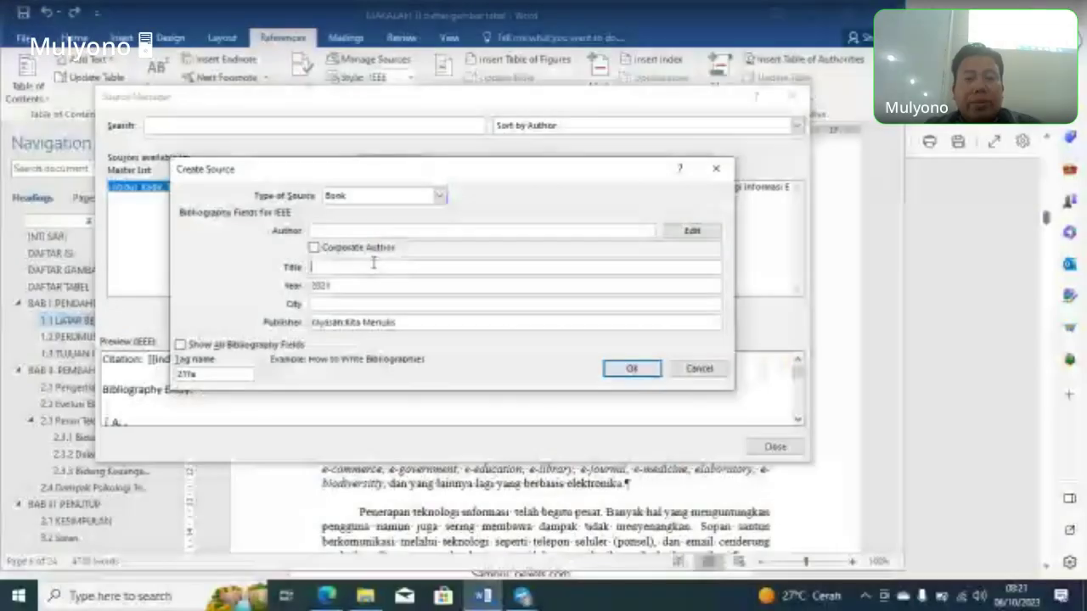
Step: Copy the first listed author's name from the PDF into the source's author entry and split it into first and middle names
{"action": "left_click", "coordinate": [692, 230]}
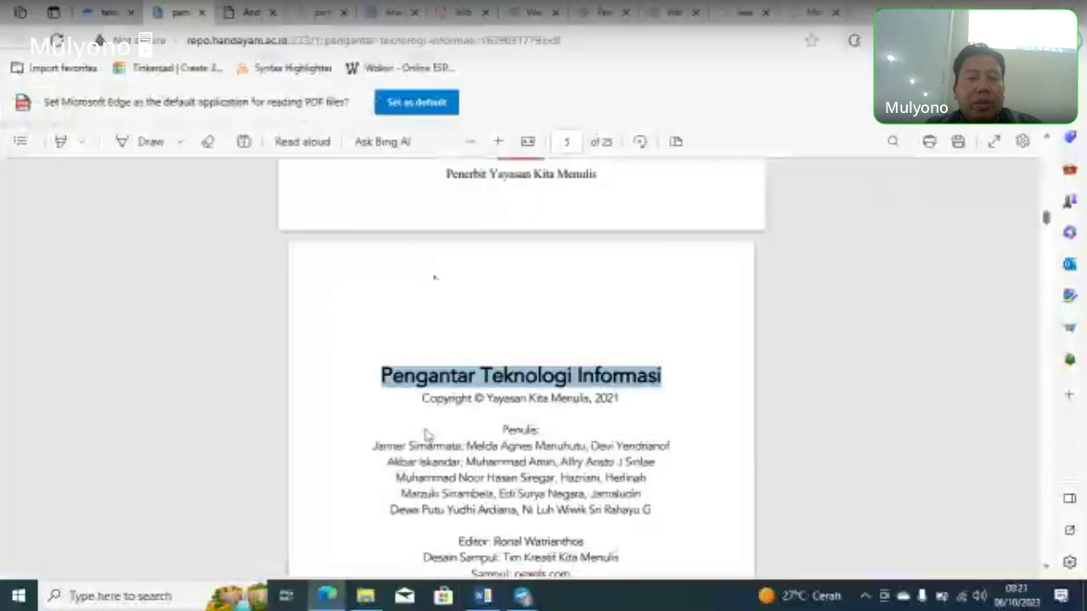
{"action": "left_click_drag", "start_coordinate": [376, 450], "coordinate": [462, 450]}
{"action": "key", "text": "ctrl+c"}
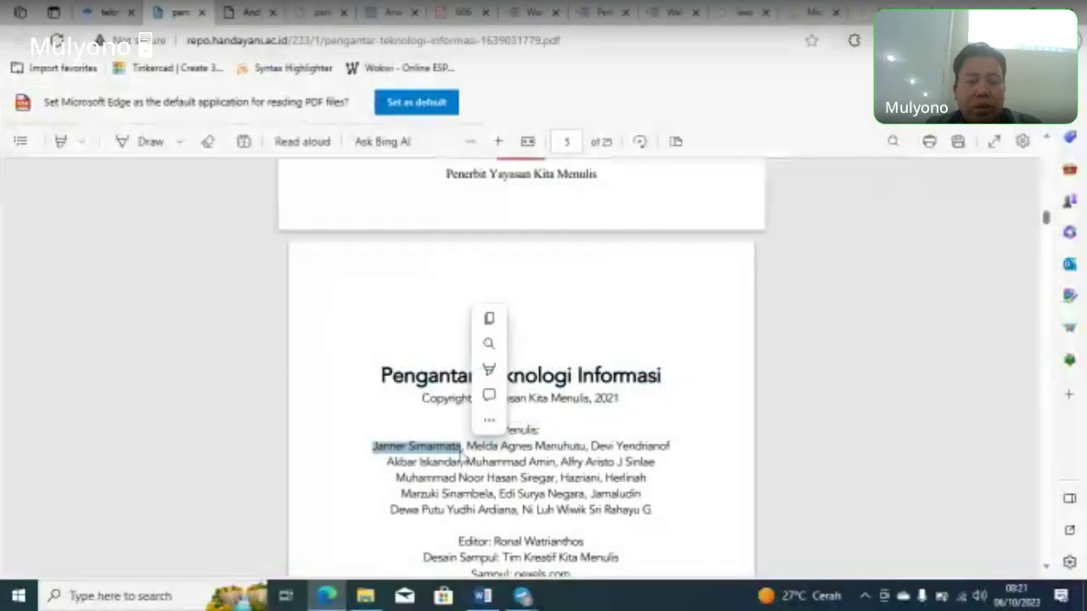
{"action": "key", "text": "alt+Tab"}
{"action": "key", "text": "ctrl+v"}
{"action": "double_click", "coordinate": [388, 215]}
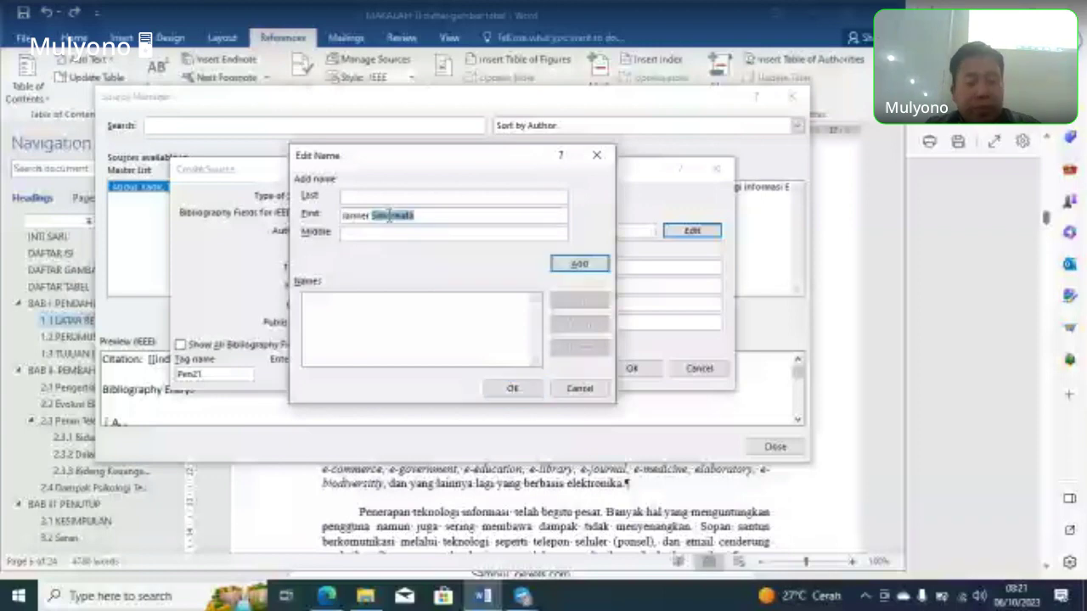
{"action": "key", "text": "ctrl+x"}
{"action": "key", "text": "Tab"}
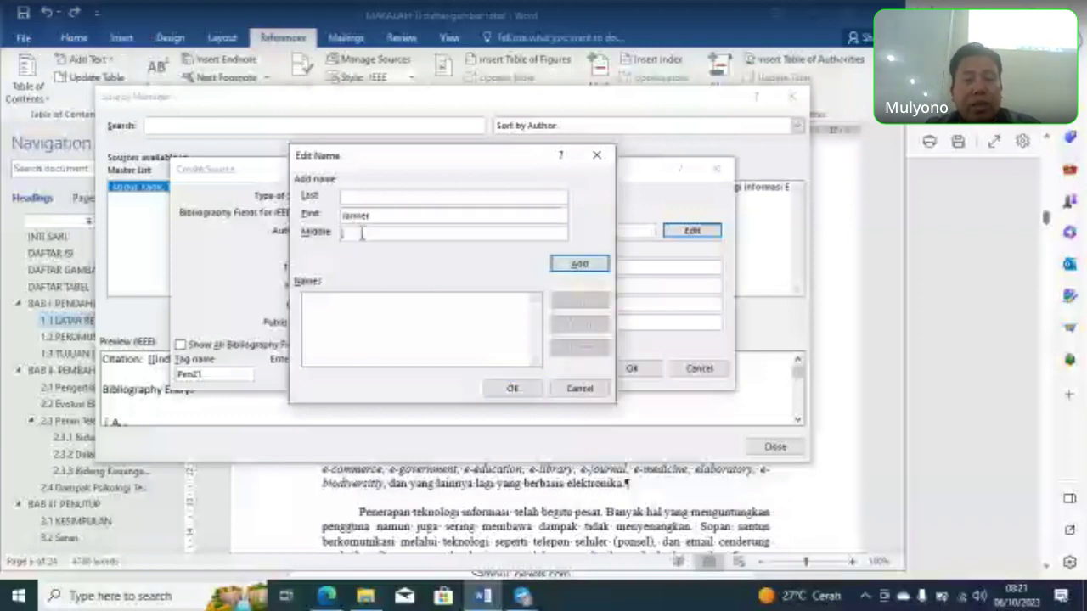
Step: Copy the second listed author's full name from the PDF into the first-name field of a new author entry
{"action": "key", "text": "alt+Tab"}
{"action": "left_click_drag", "start_coordinate": [466, 446], "coordinate": [587, 454]}
{"action": "key", "text": "ctrl+c"}
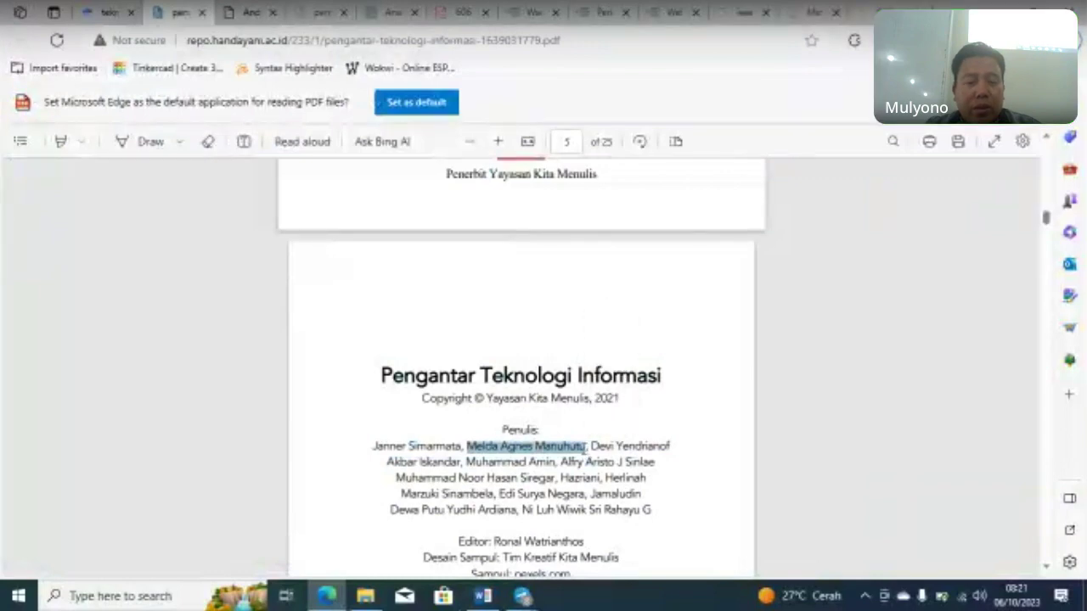
{"action": "key", "text": "alt+Tab"}
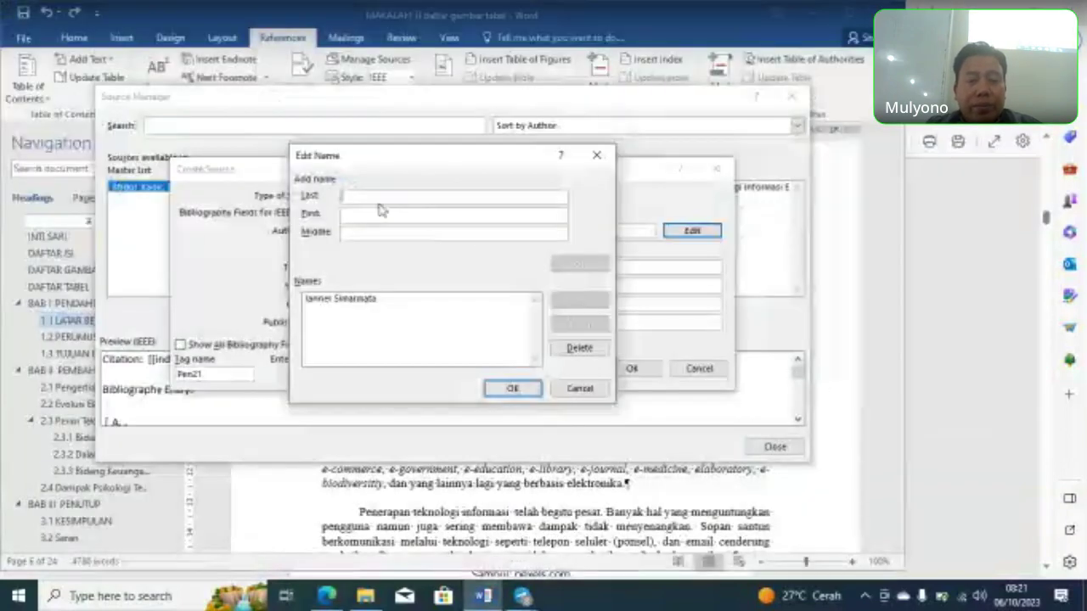
{"action": "left_click", "coordinate": [380, 215]}
{"action": "key", "text": "ctrl+v"}
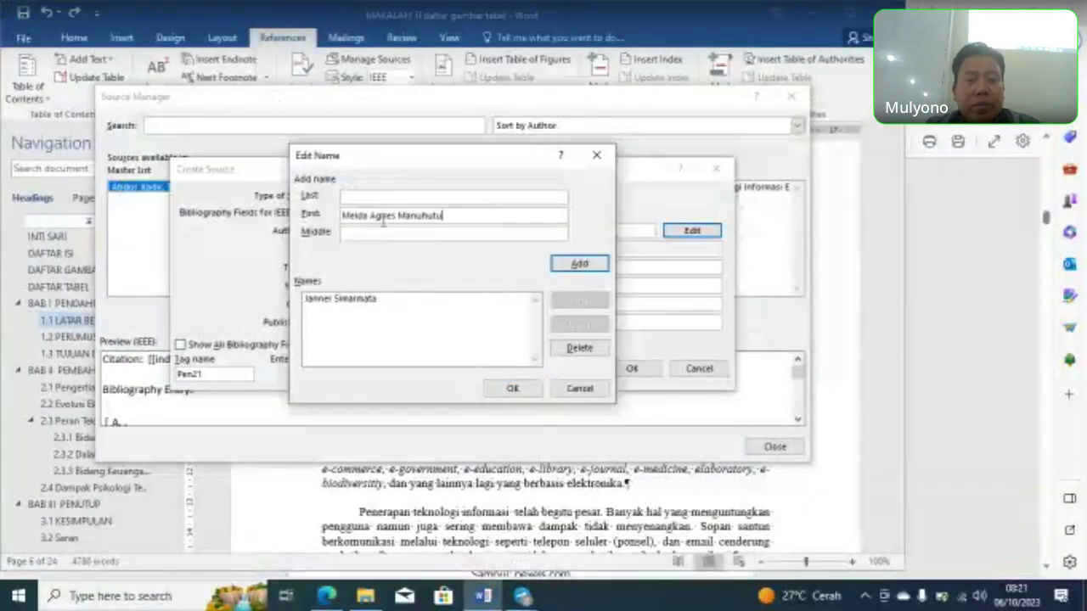
Step: Move the second author's middle and last names into their own fields and add the author to the names list
{"action": "double_click", "coordinate": [383, 216]}
{"action": "key", "text": "BackSpace"}
{"action": "left_click", "coordinate": [369, 233]}
{"action": "type", "text": "Agnes"}
{"action": "double_click", "coordinate": [398, 216]}
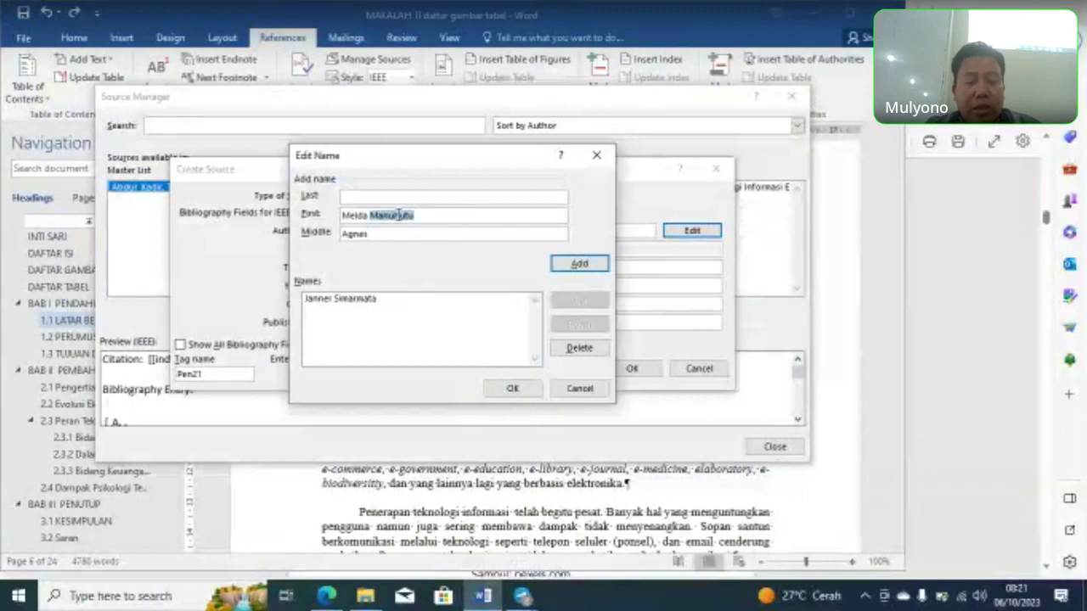
{"action": "key", "text": "BackSpace"}
{"action": "left_click", "coordinate": [382, 198]}
{"action": "type", "text": "Manuhutu"}
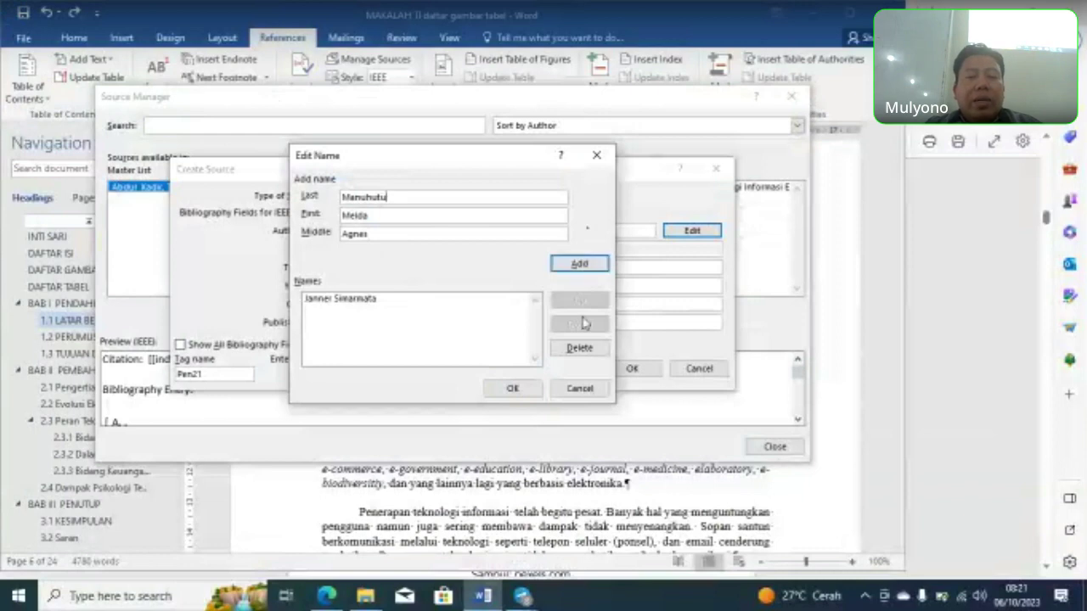
{"action": "left_click", "coordinate": [557, 267]}
Step: Add the third author listed in the PDF, split into first and middle names, and save the book source
{"action": "key", "text": "alt+Tab"}
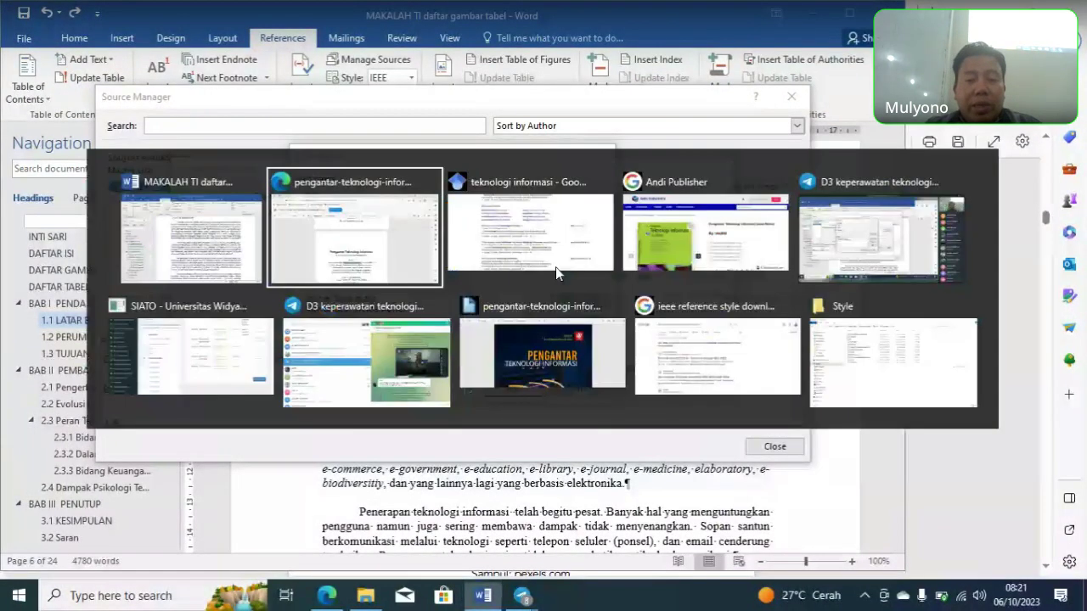
{"action": "left_click_drag", "start_coordinate": [592, 447], "coordinate": [459, 466]}
{"action": "key", "text": "ctrl+c"}
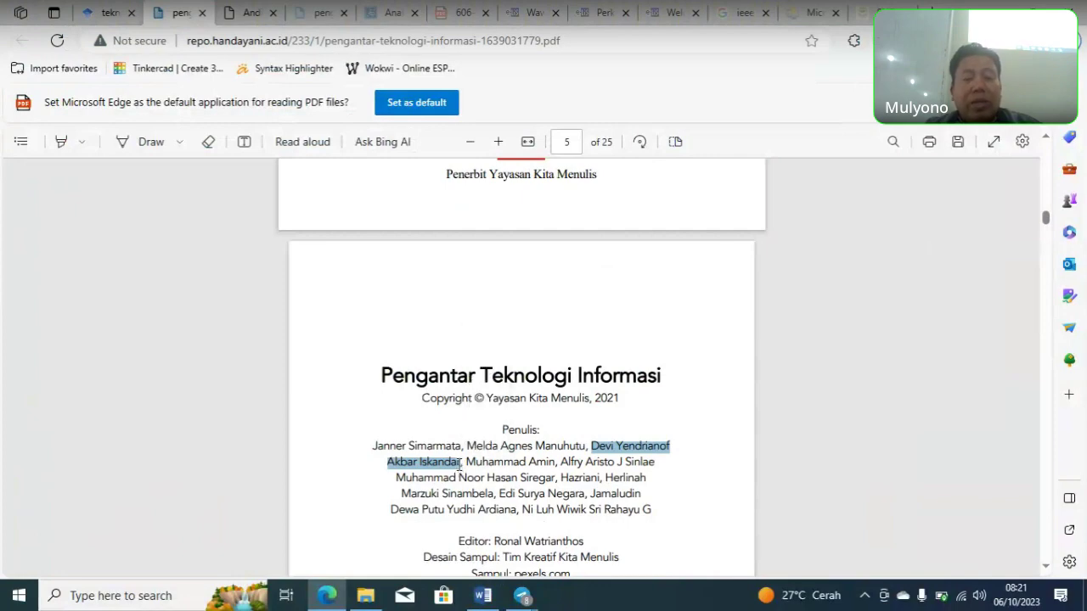
{"action": "key", "text": "alt+Tab"}
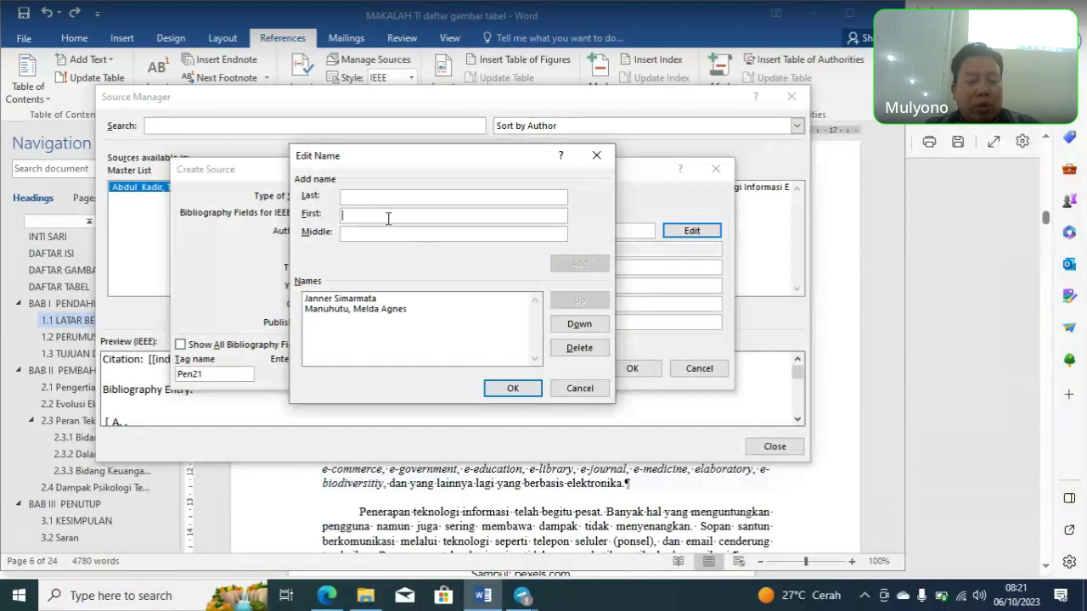
{"action": "left_click", "coordinate": [388, 218]}
{"action": "key", "text": "ctrl+v"}
{"action": "double_click", "coordinate": [383, 217]}
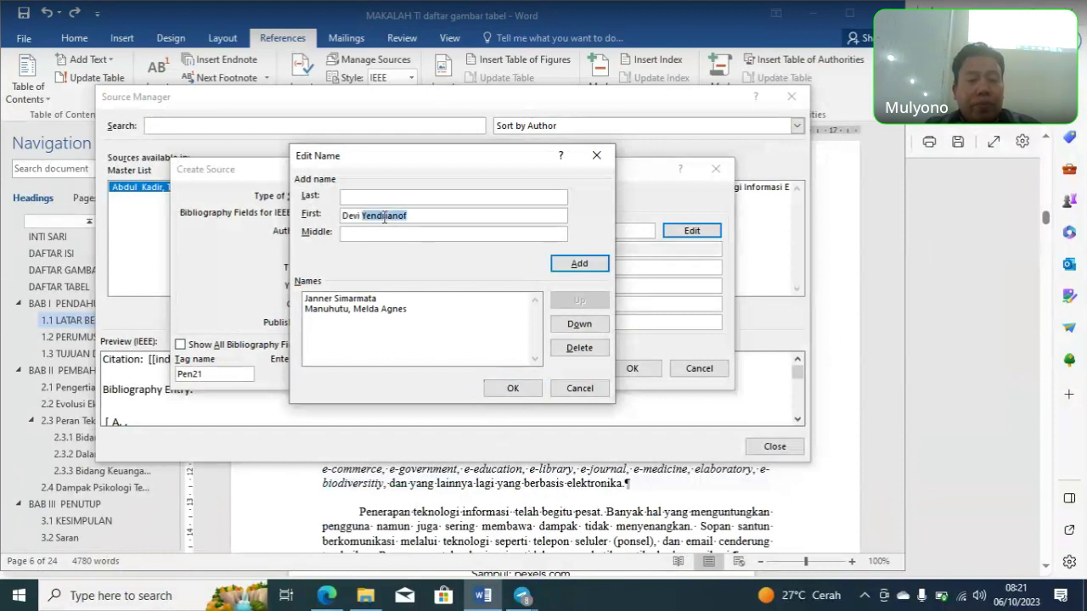
{"action": "key", "text": "ctrl+x"}
{"action": "left_click", "coordinate": [390, 233]}
{"action": "key", "text": "ctrl+v"}
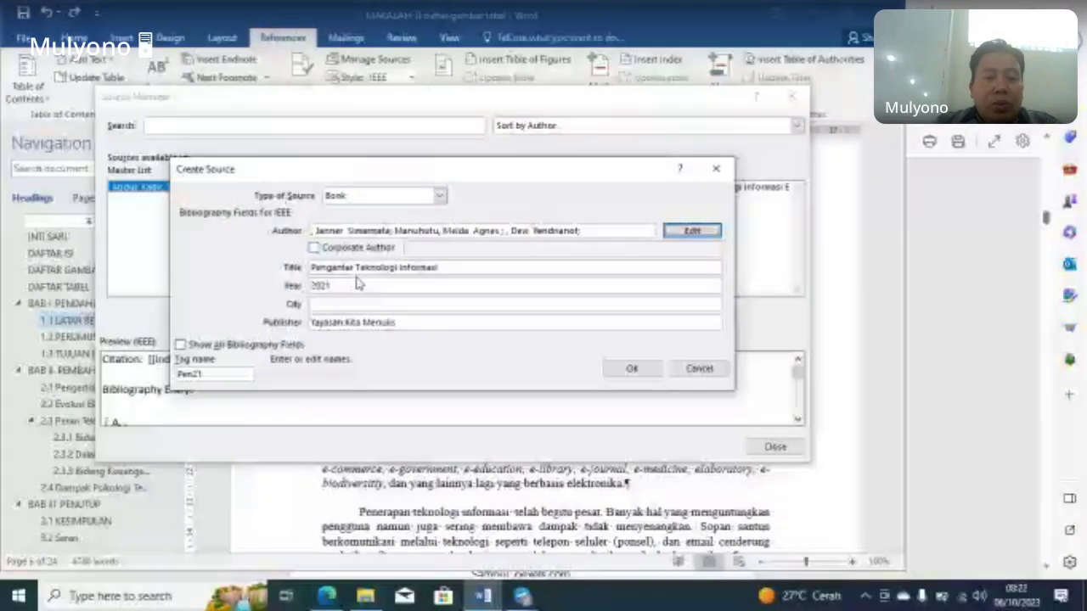
{"action": "left_click", "coordinate": [632, 368]}
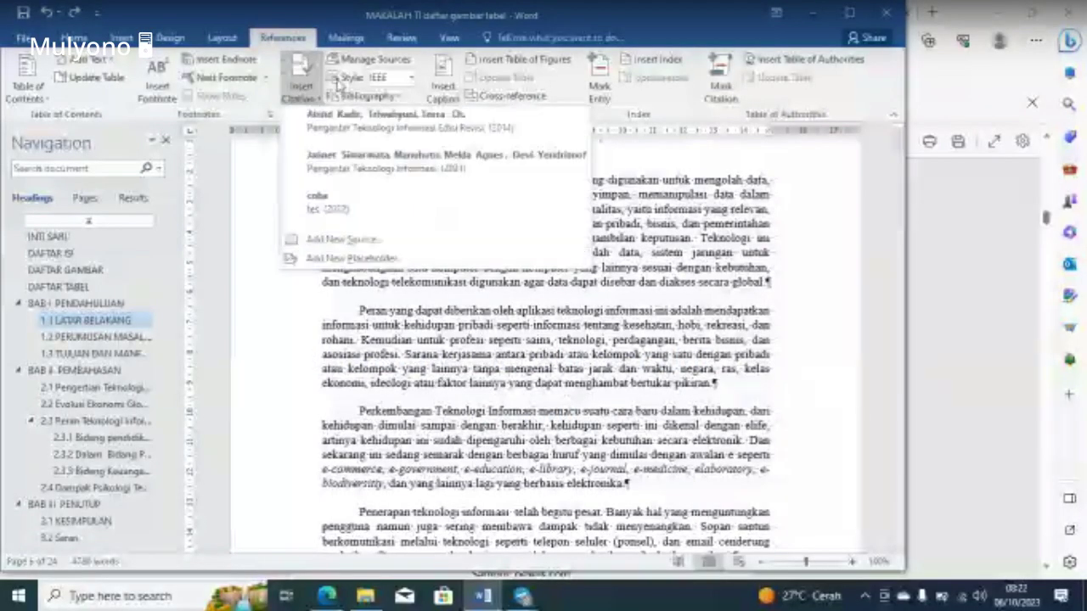
Step: Check the source list, restart Word with the document "MAKALAH TI daftar gambar tabel" and check the source list again
{"action": "left_click", "coordinate": [369, 59]}
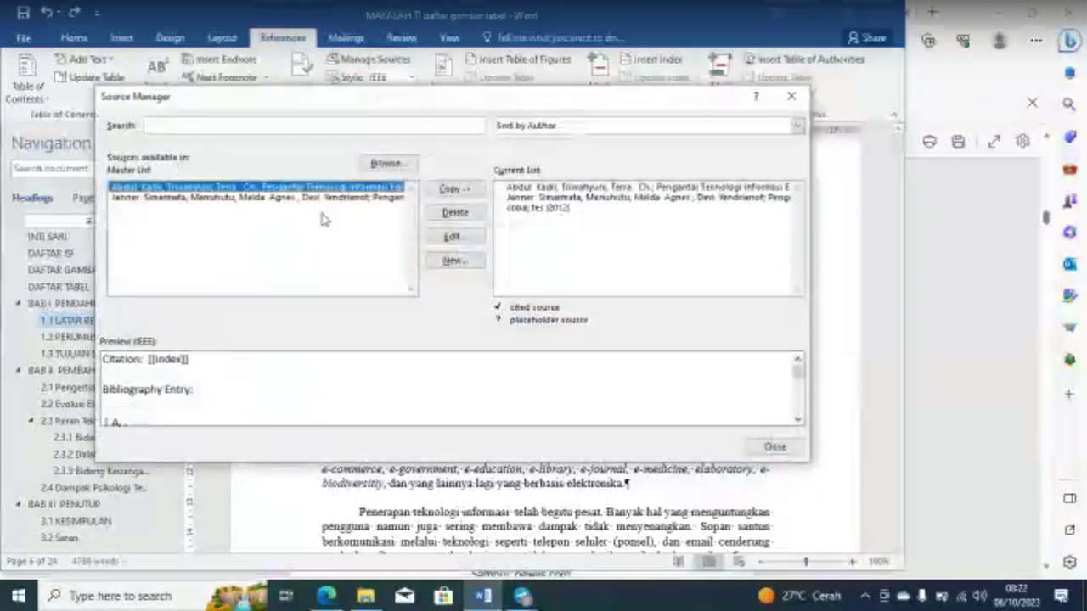
{"action": "left_click", "coordinate": [775, 448]}
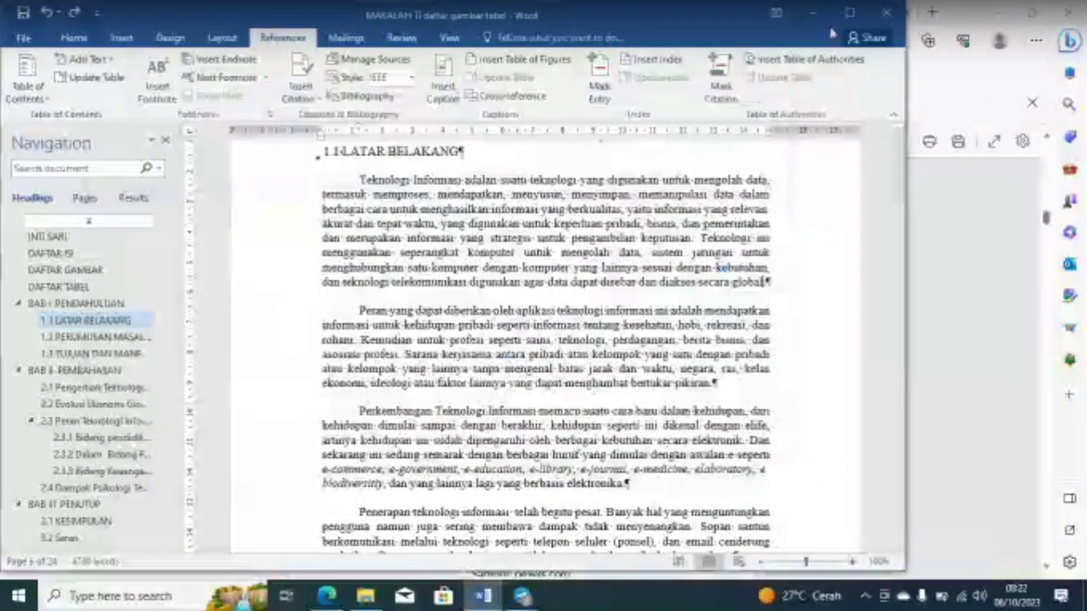
{"action": "left_click", "coordinate": [881, 16]}
{"action": "key", "text": "super"}
{"action": "type", "text": "wor"}
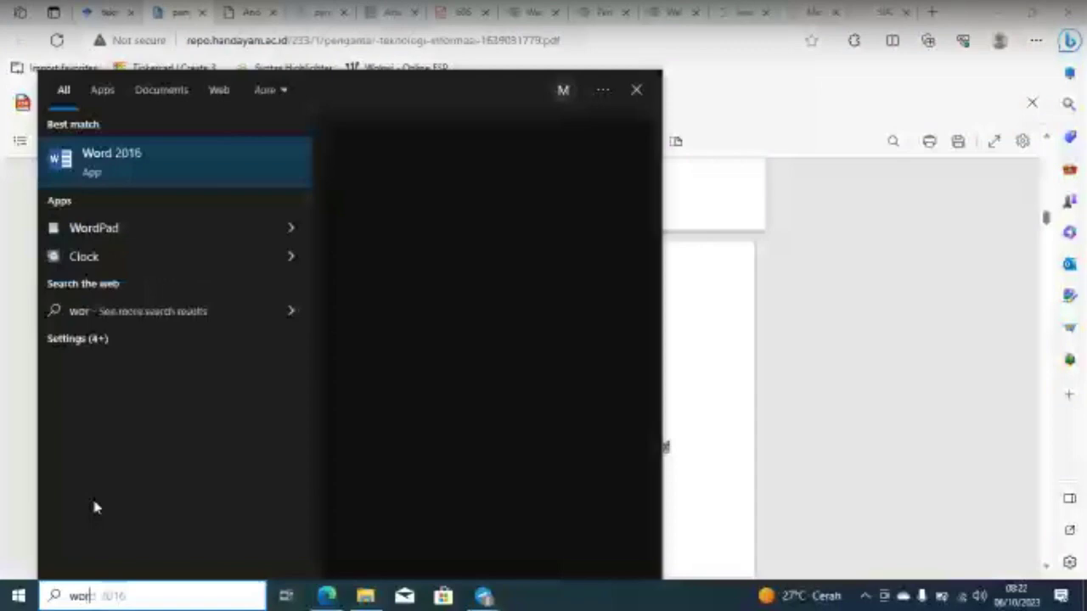
{"action": "type", "text": "d"}
{"action": "key", "text": "Return"}
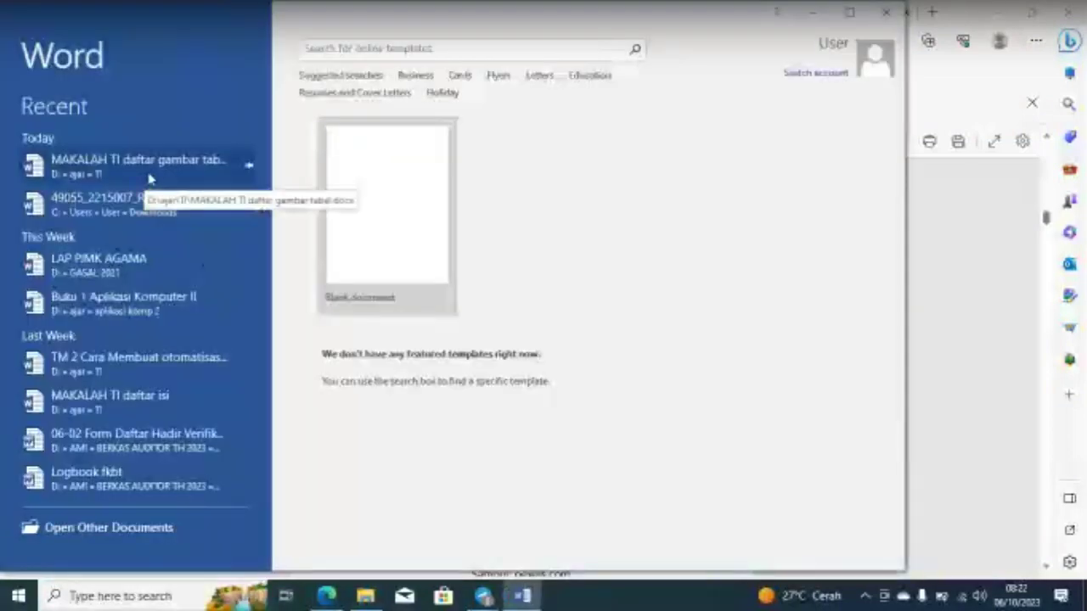
{"action": "left_click", "coordinate": [154, 174]}
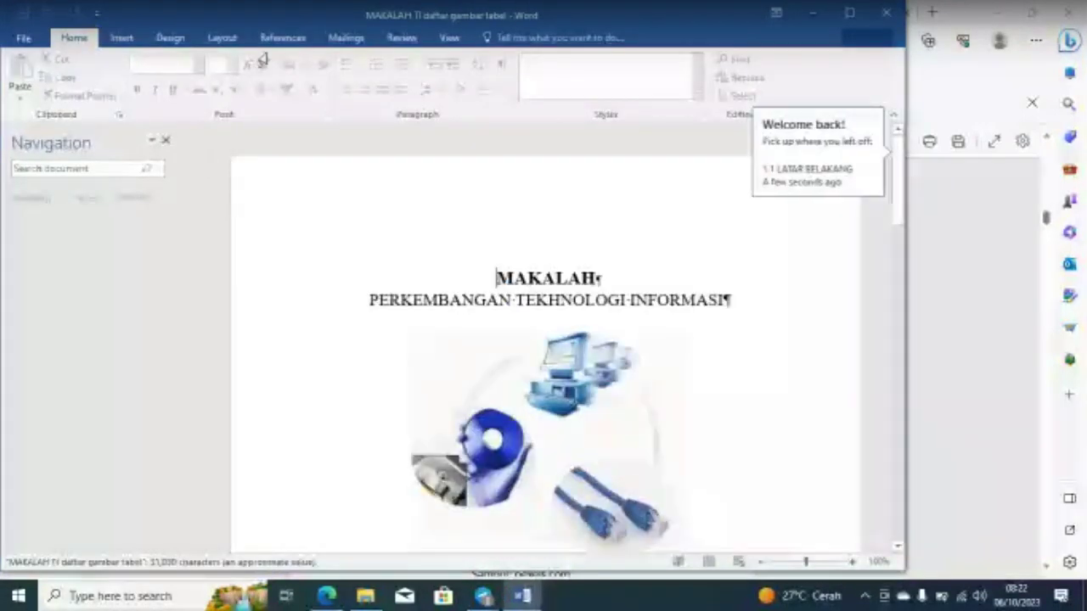
{"action": "left_click", "coordinate": [284, 39]}
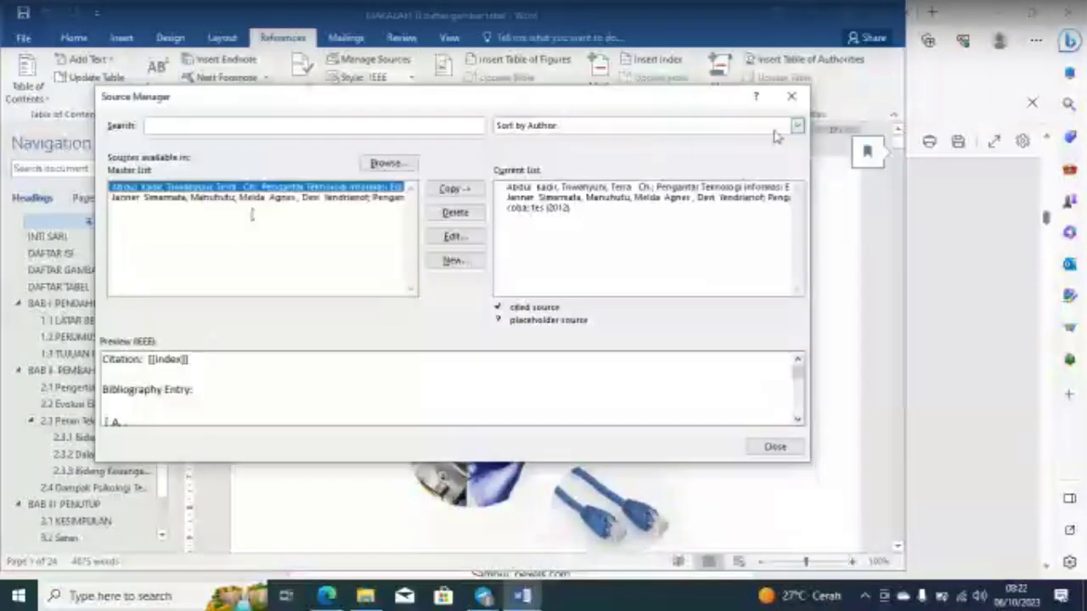
{"action": "left_click", "coordinate": [790, 98]}
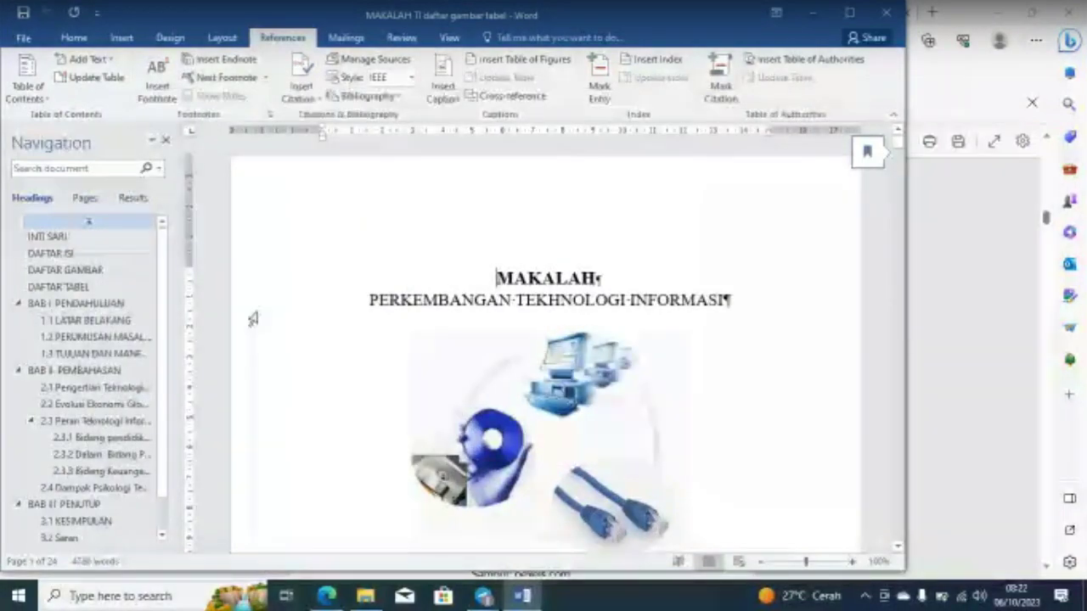
Step: Place the insertion point in section 1.1 LATAR BELAKANG at the end of the paragraph ending with "berbasis elektronika"
{"action": "scroll", "coordinate": [253, 318], "scroll_direction": "down", "scroll_amount": 15}
{"action": "scroll", "coordinate": [416, 343], "scroll_direction": "down", "scroll_amount": 5}
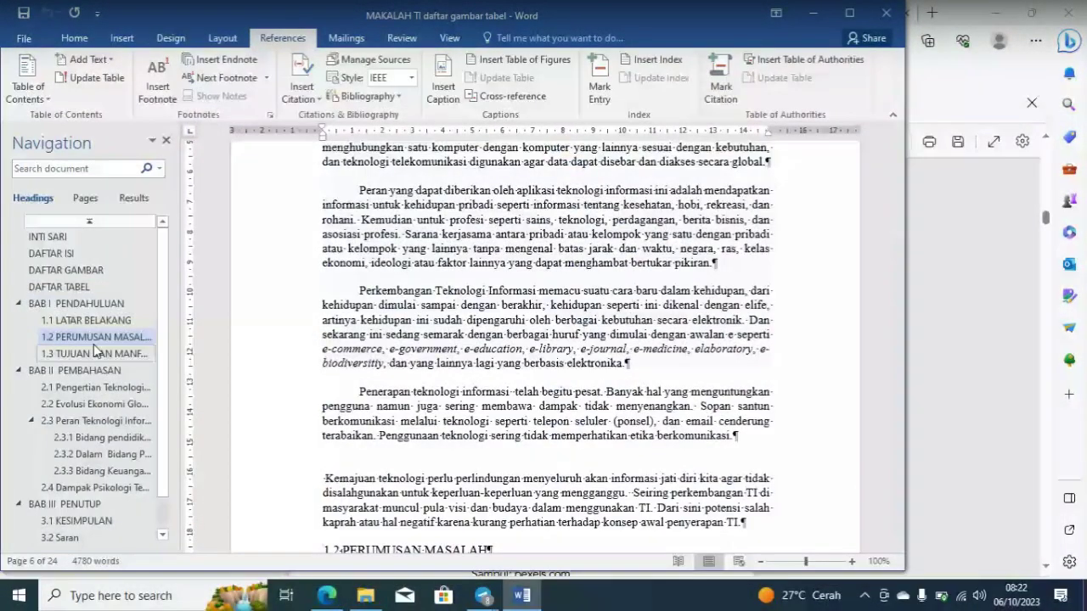
{"action": "scroll", "coordinate": [492, 212], "scroll_direction": "up", "scroll_amount": 4}
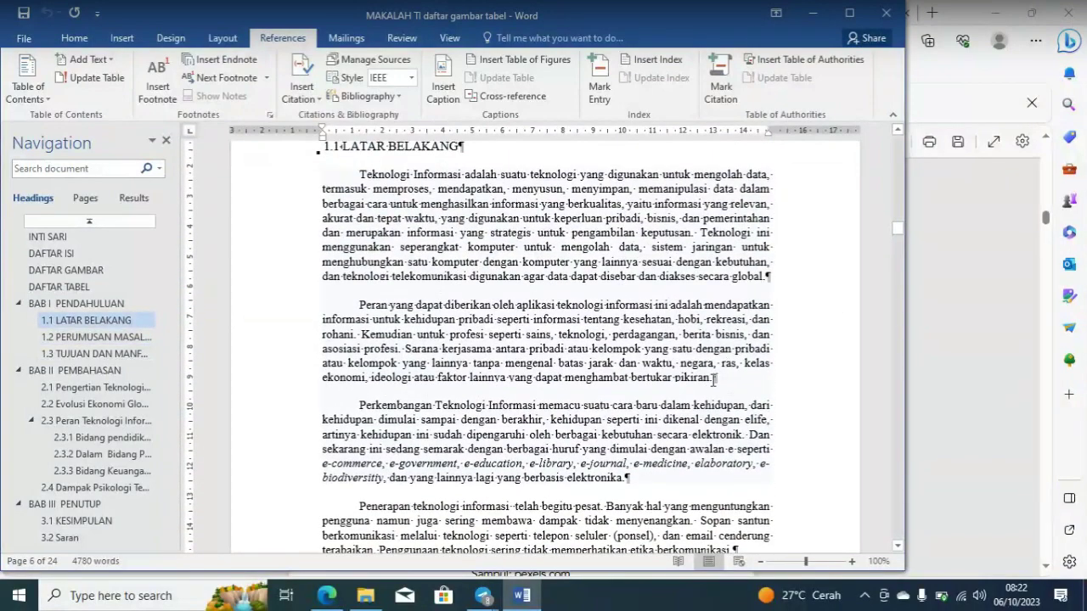
{"action": "left_click", "coordinate": [626, 480]}
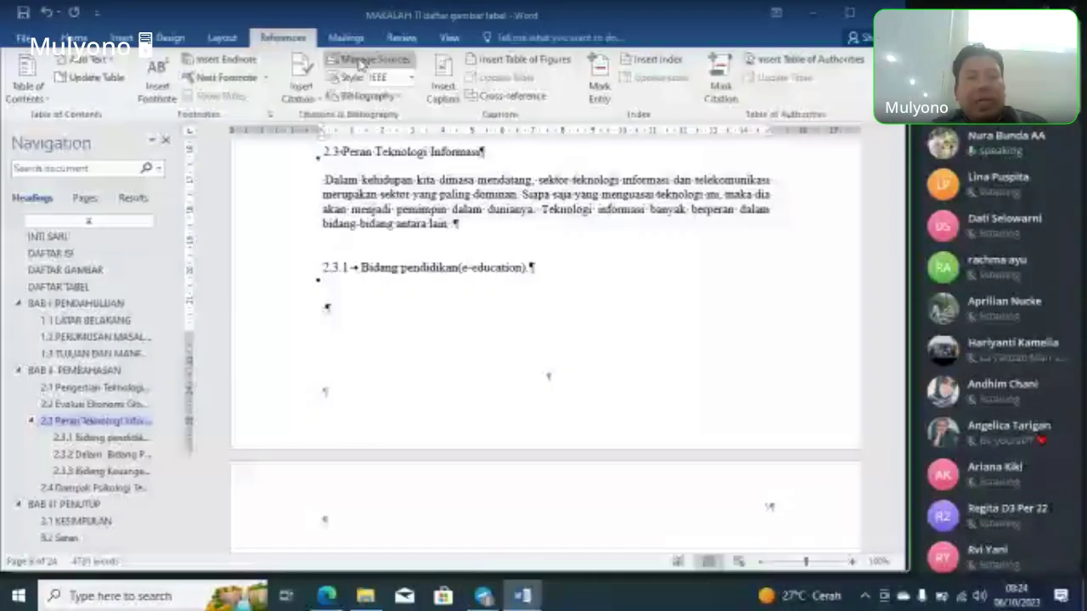
Step: Set the city of the Yayasan Kita Menulis book source to Kalimantan and update both the master and current lists
{"action": "left_click", "coordinate": [365, 60]}
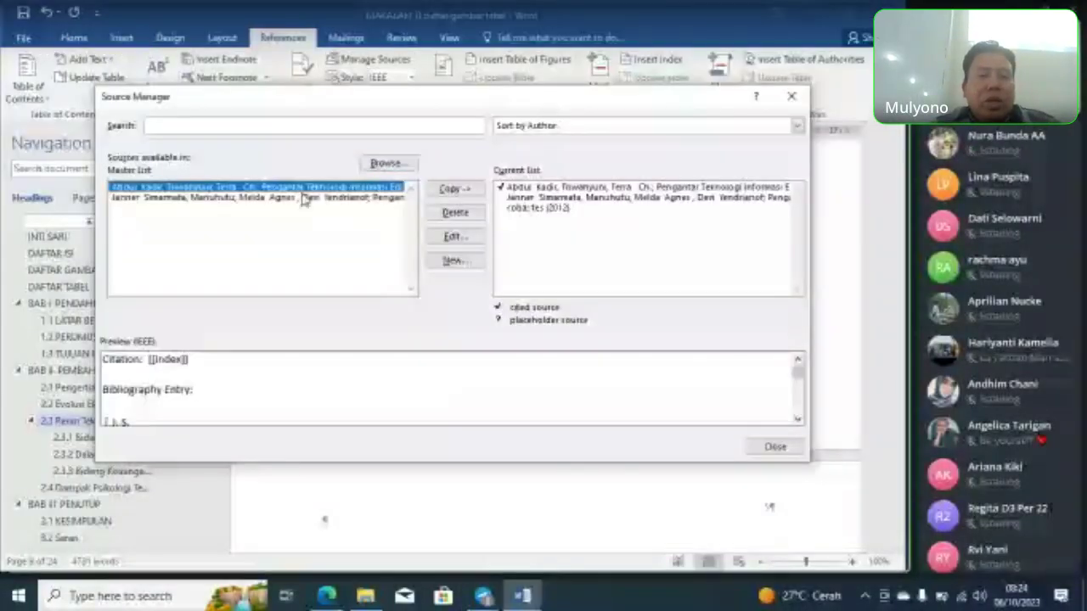
{"action": "left_click", "coordinate": [377, 198]}
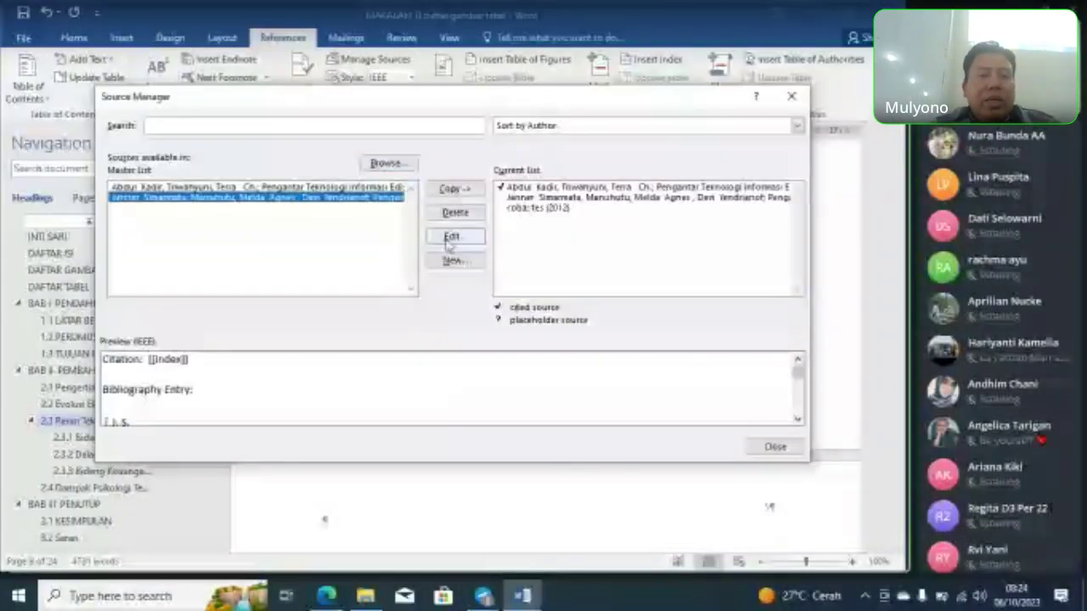
{"action": "left_click", "coordinate": [458, 240]}
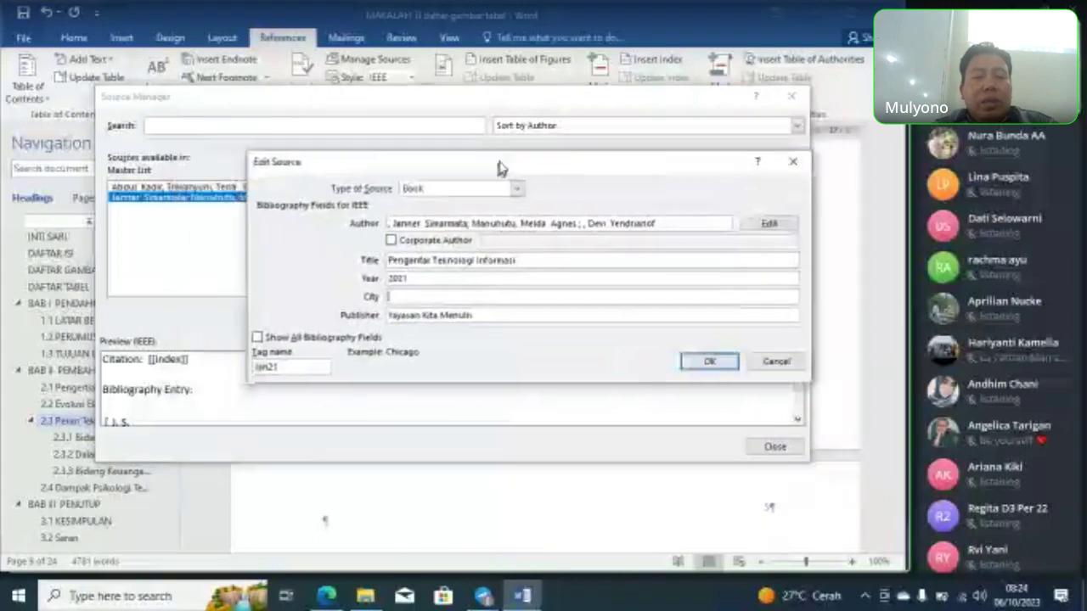
{"action": "left_click_drag", "start_coordinate": [500, 168], "coordinate": [502, 165]}
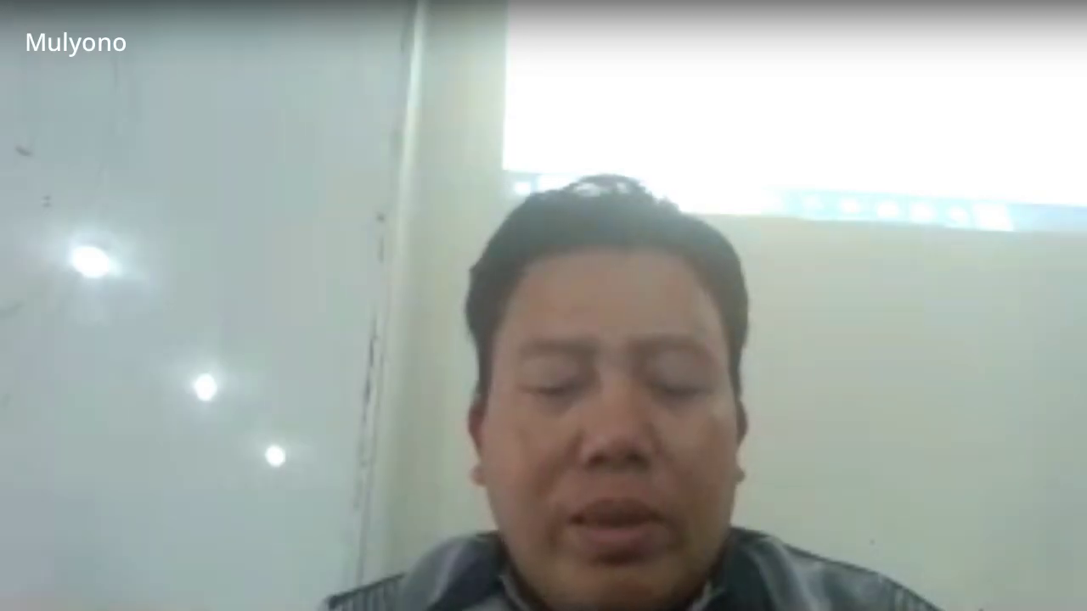
{"action": "left_click_drag", "start_coordinate": [501, 166], "coordinate": [481, 164]}
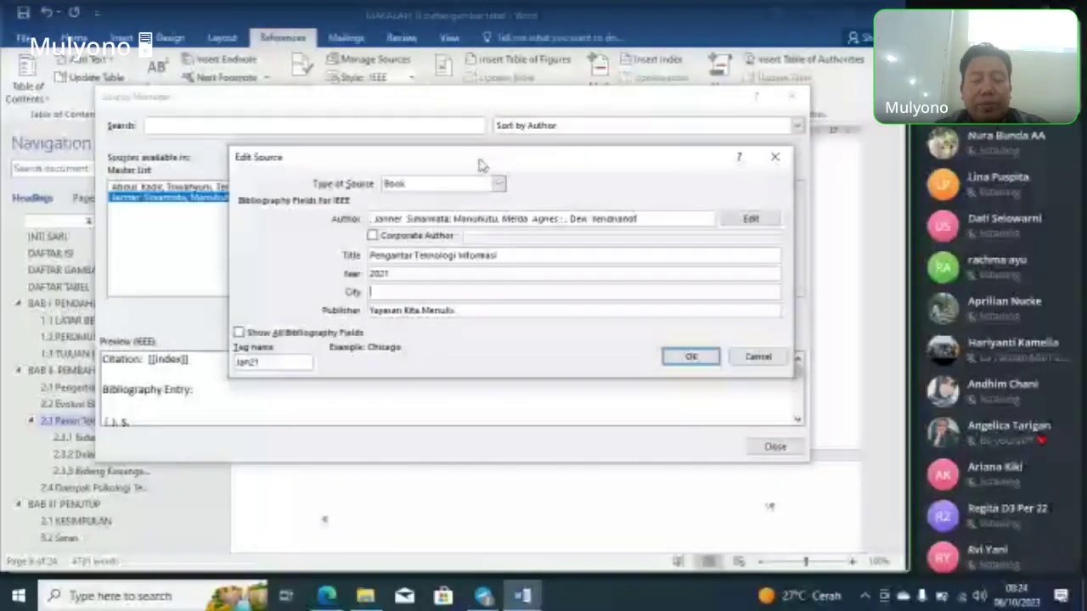
{"action": "type", "text": "Ka"}
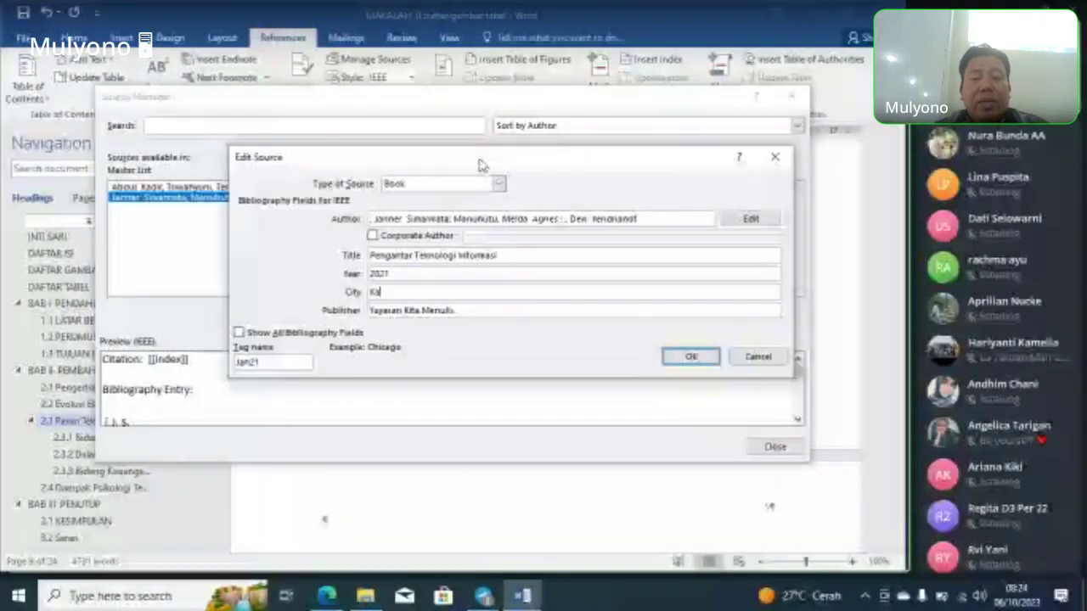
{"action": "type", "text": "rawang"}
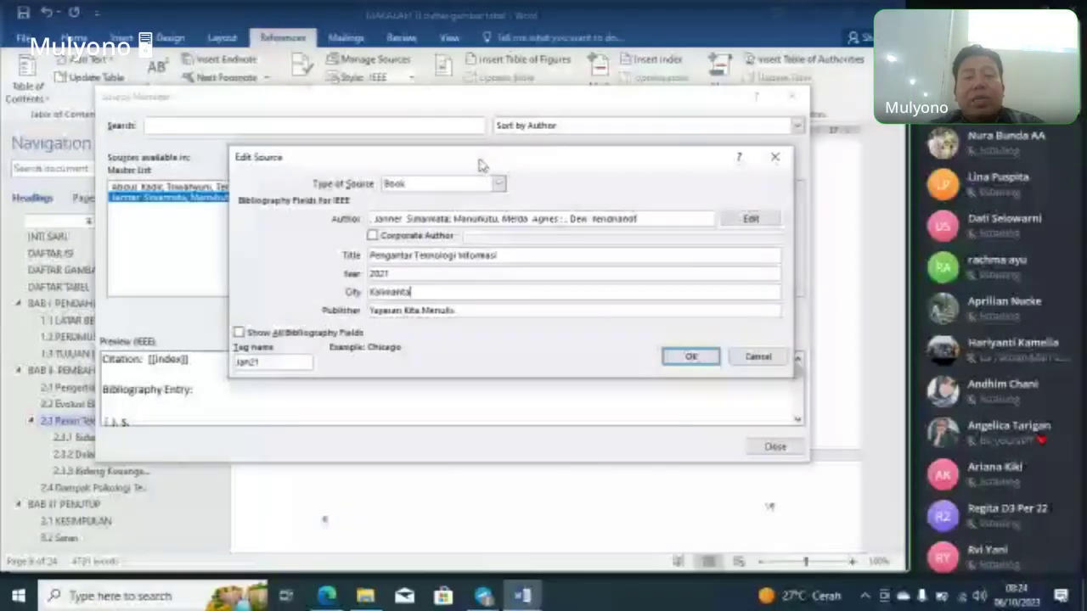
{"action": "key", "text": "Return"}
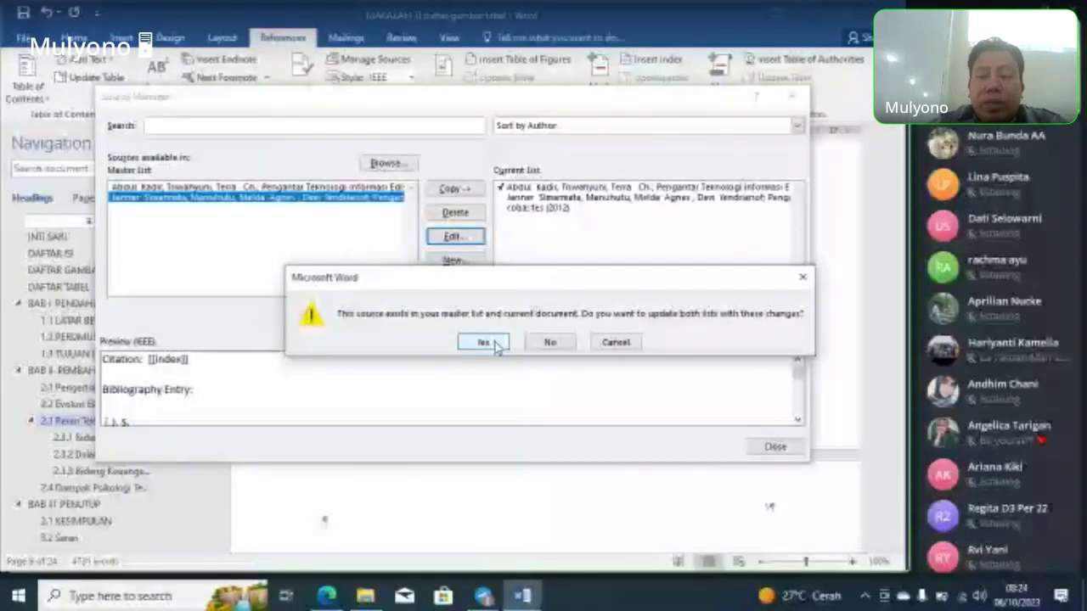
{"action": "left_click", "coordinate": [482, 342]}
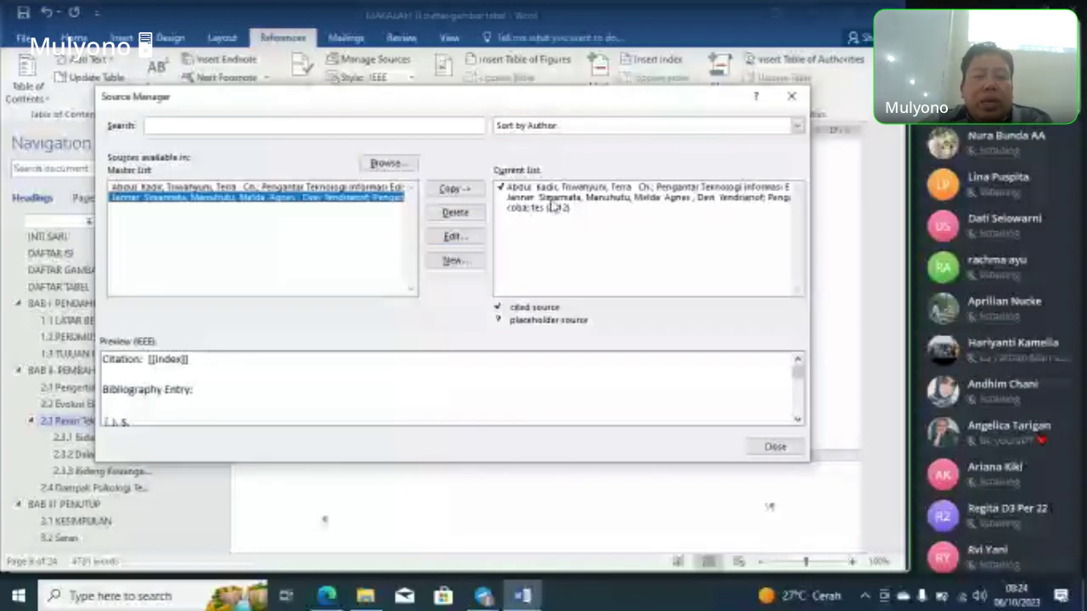
{"action": "left_click", "coordinate": [774, 446]}
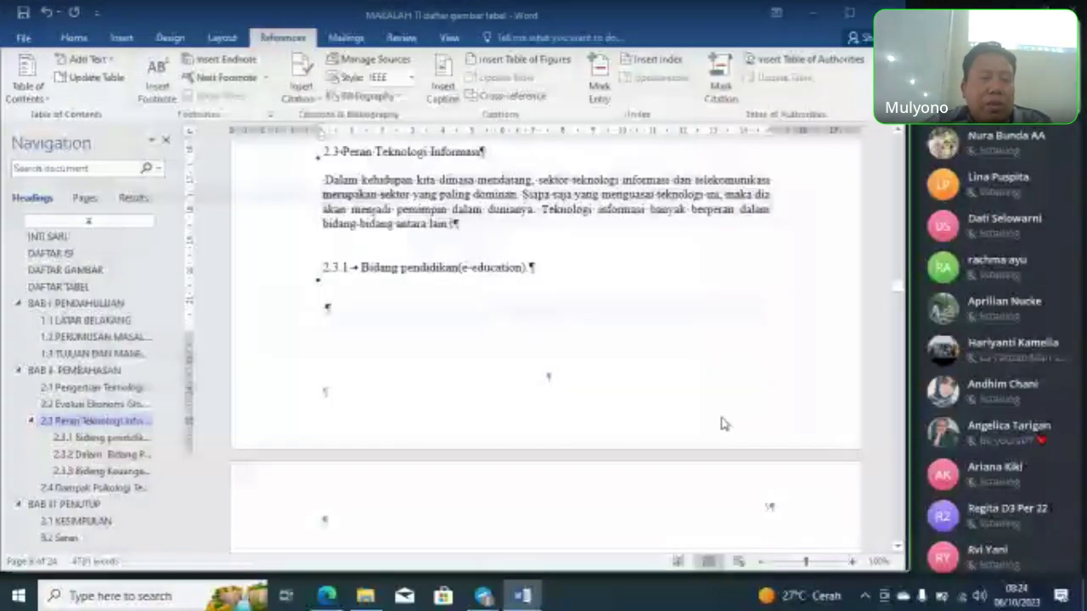
Step: Cite the 2021 "Pengantar Teknologi Informasi" book in section 1.1 LATAR BELAKANG after the paragraph ending with "bertukar pikiran"
{"action": "left_click", "coordinate": [101, 308]}
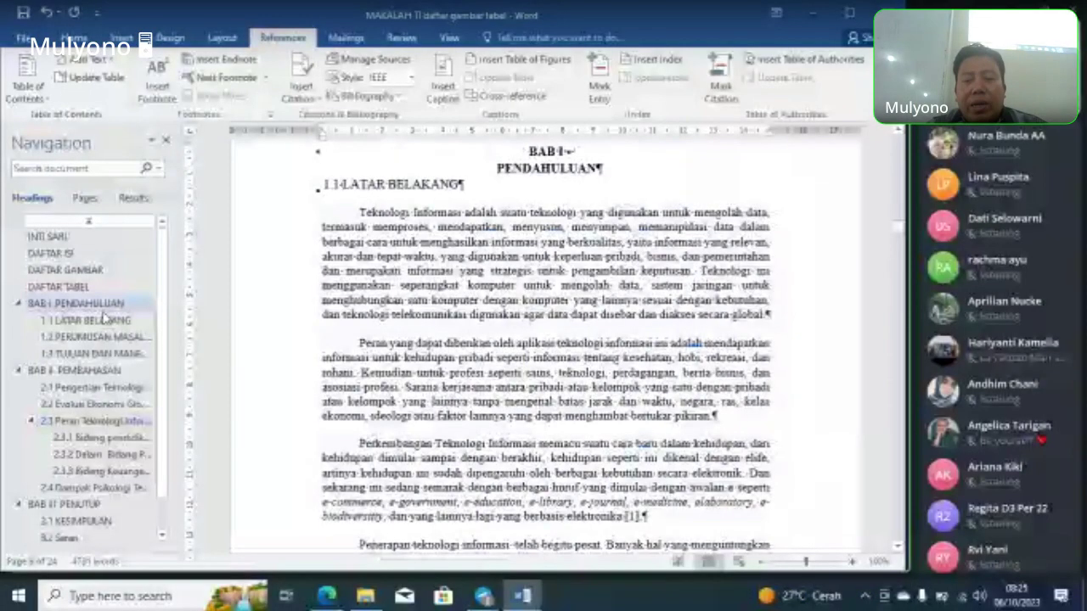
{"action": "left_click", "coordinate": [103, 320]}
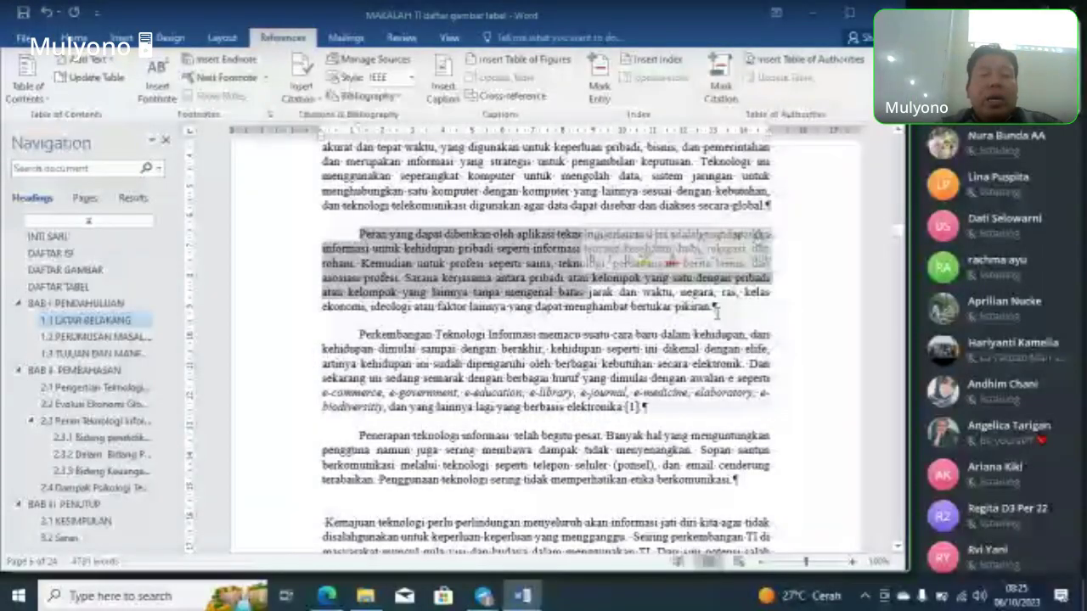
{"action": "left_click", "coordinate": [314, 95]}
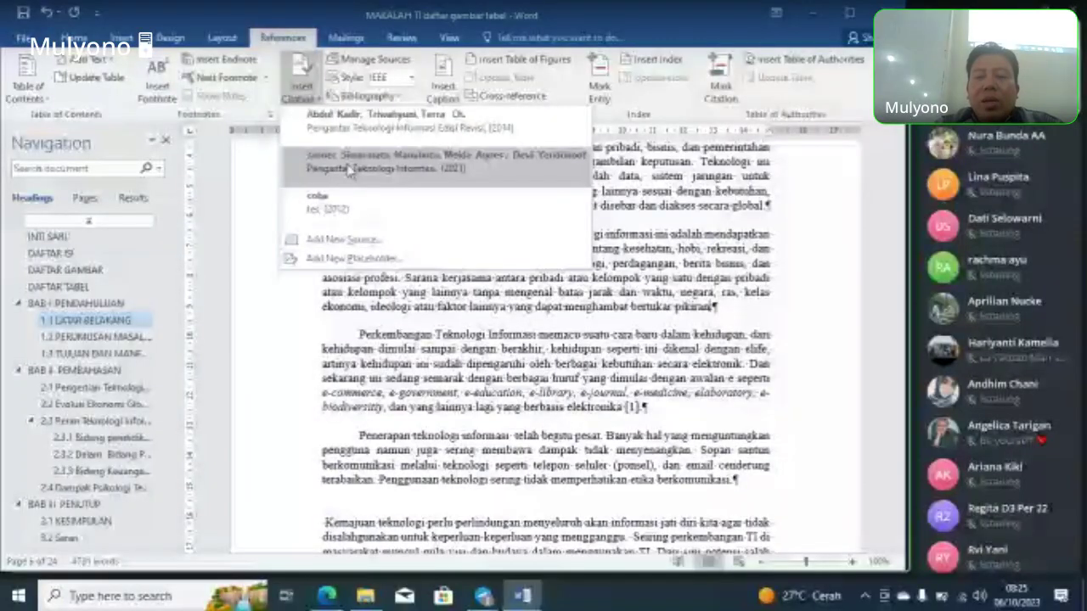
{"action": "left_click", "coordinate": [348, 171]}
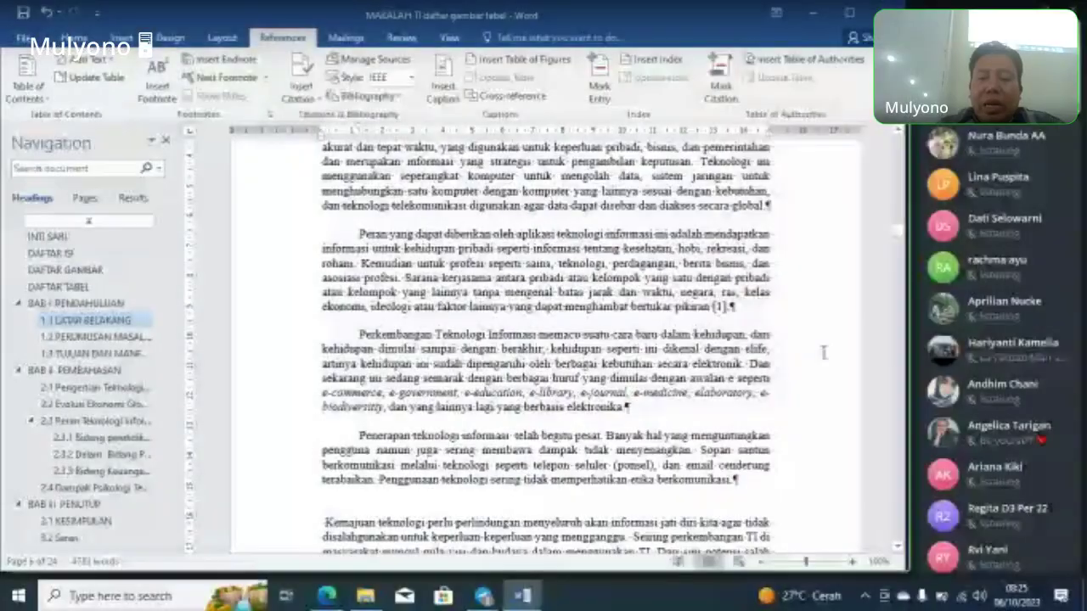
Step: Update the citations and bibliography from the citation after "berbasis elektronika" and save the document
{"action": "left_click", "coordinate": [632, 408]}
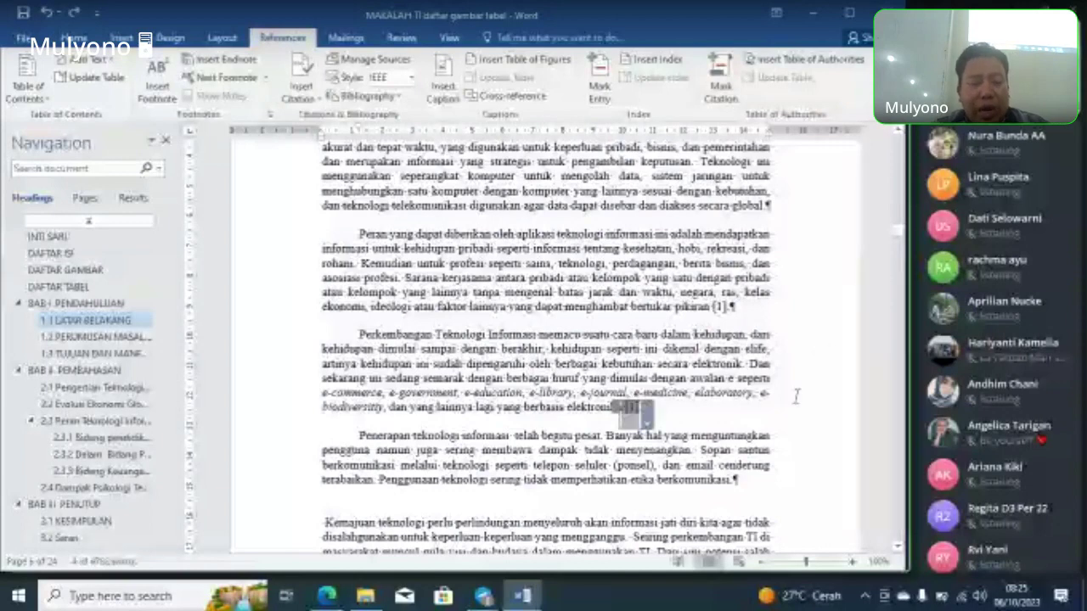
{"action": "left_click", "coordinate": [647, 422]}
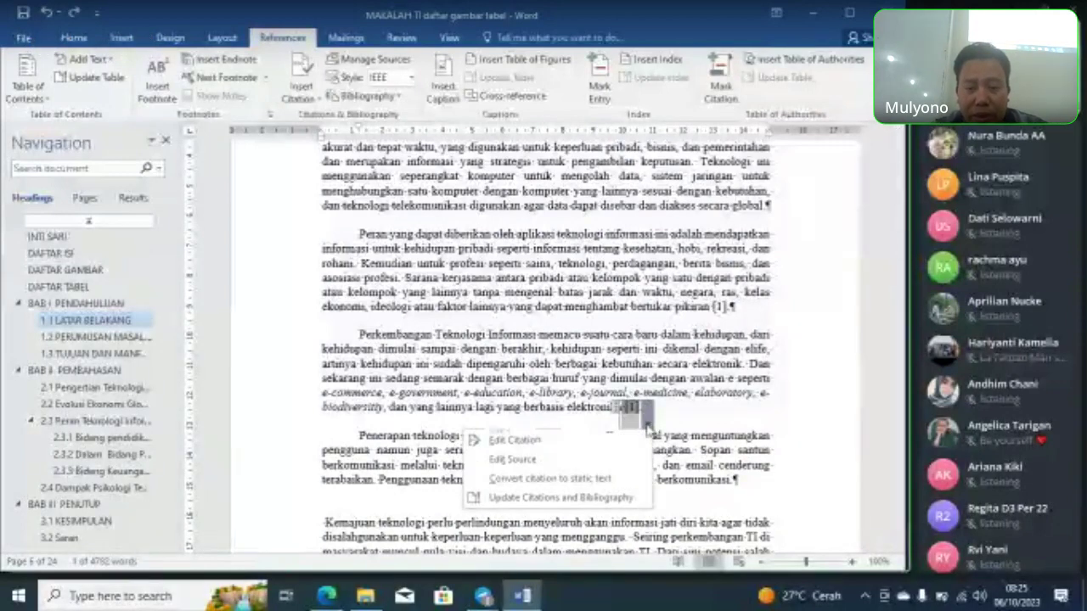
{"action": "left_click", "coordinate": [556, 497]}
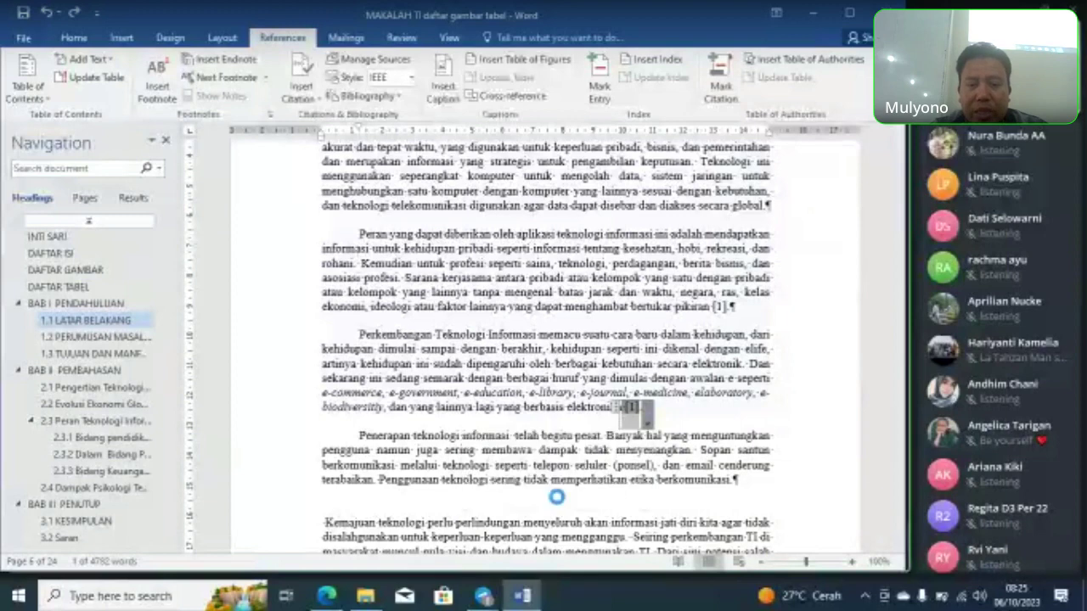
{"action": "left_click", "coordinate": [746, 318]}
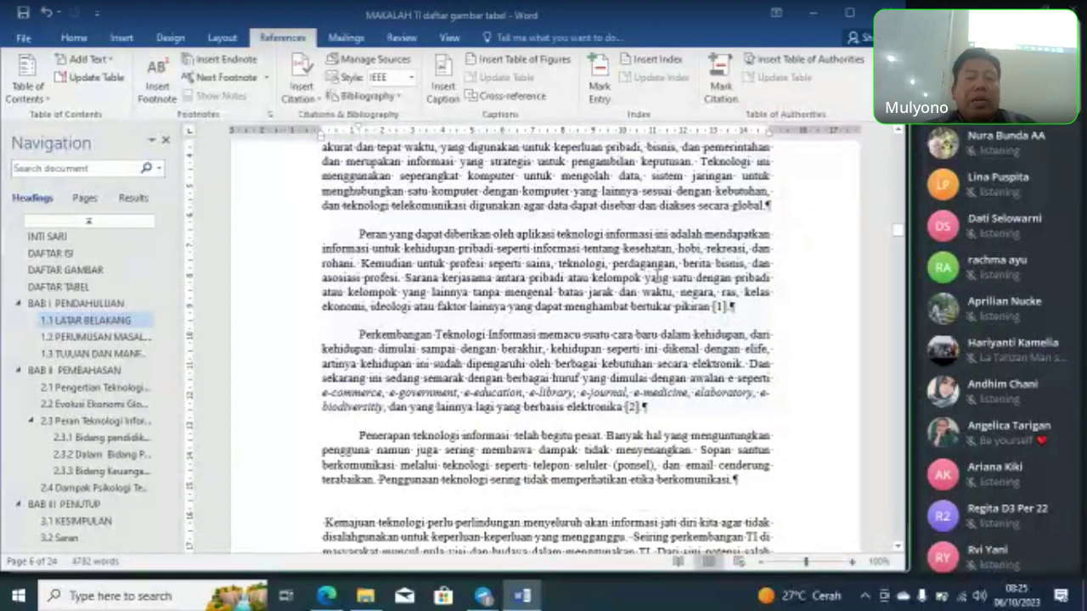
{"action": "key", "text": "ctrl+s"}
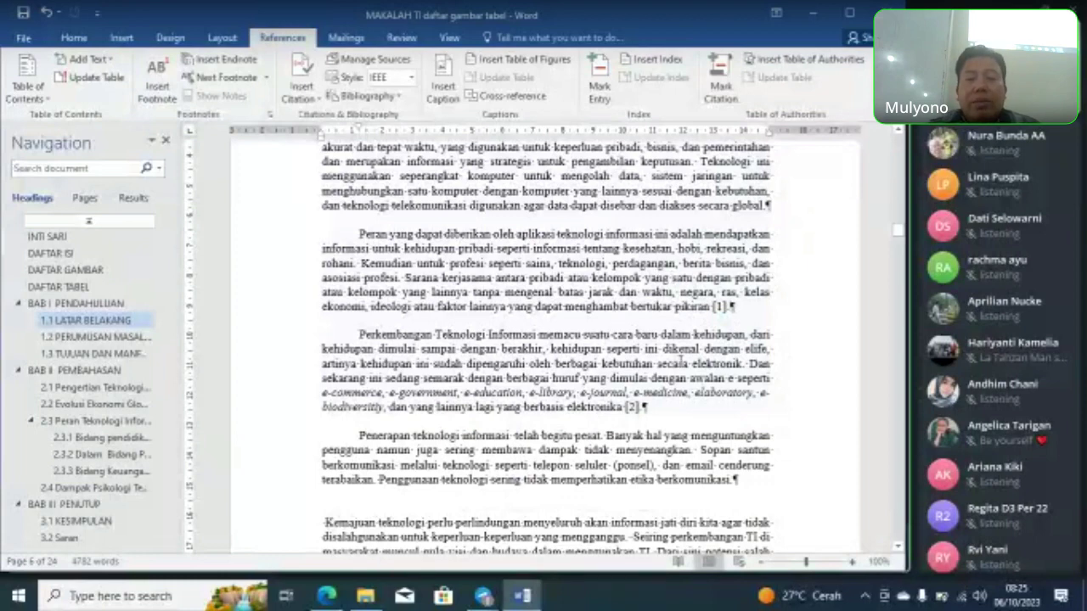
Step: Switch to the browser and examine the journal article page "Analisis Faktor Faktor yang Berpengaruh Terhadap Pemanfaatan Teknologi Informasi" for its source details
{"action": "scroll", "coordinate": [681, 358], "scroll_direction": "down", "scroll_amount": 1}
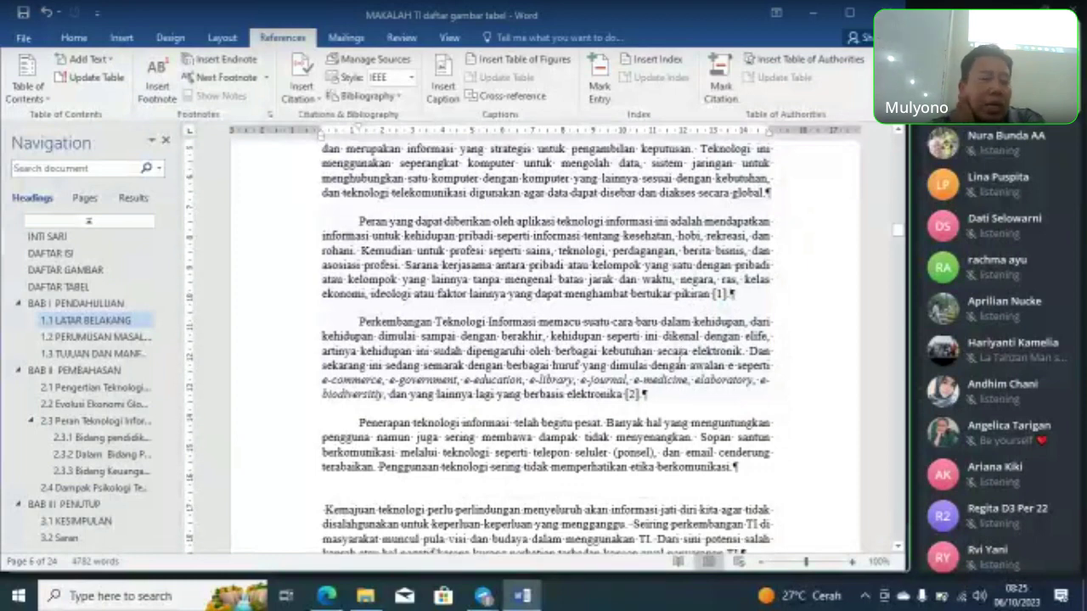
{"action": "scroll", "coordinate": [633, 340], "scroll_direction": "down", "scroll_amount": 5}
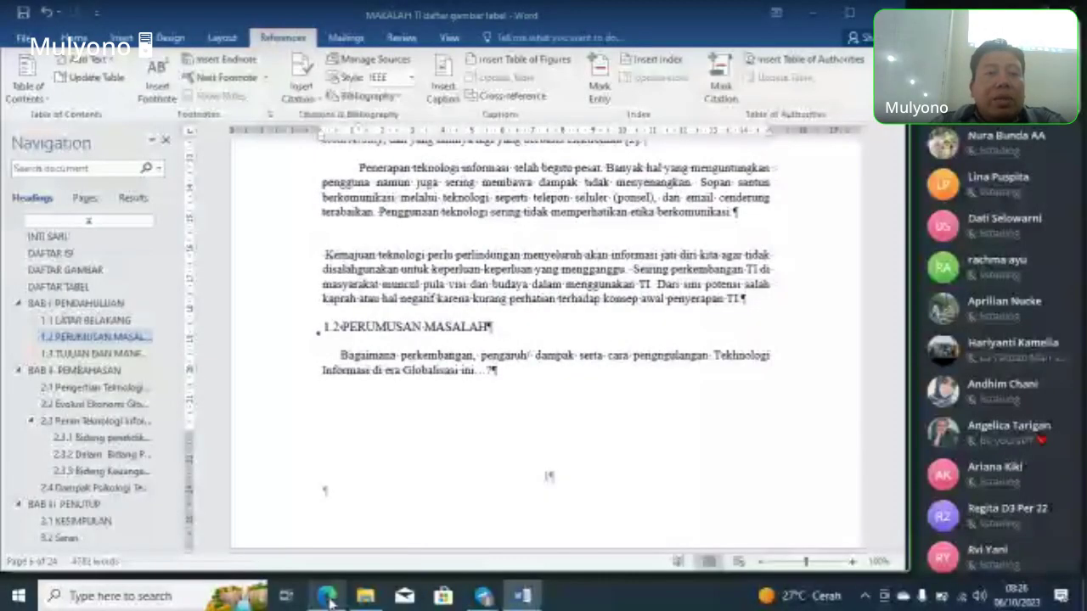
{"action": "left_click", "coordinate": [328, 597]}
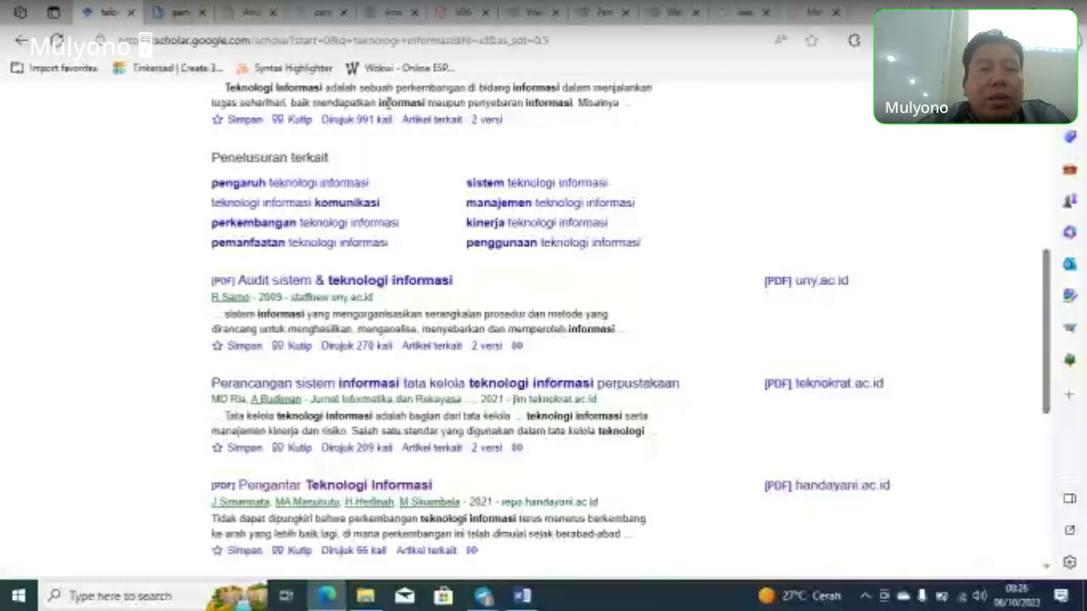
{"action": "left_click", "coordinate": [389, 14]}
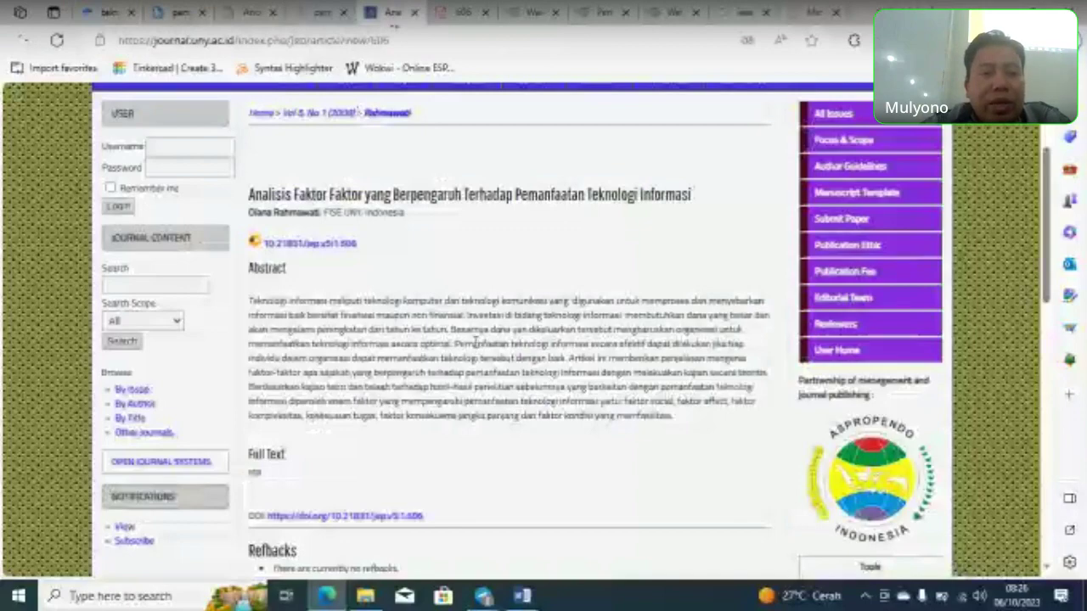
{"action": "scroll", "coordinate": [488, 356], "scroll_direction": "up", "scroll_amount": 2}
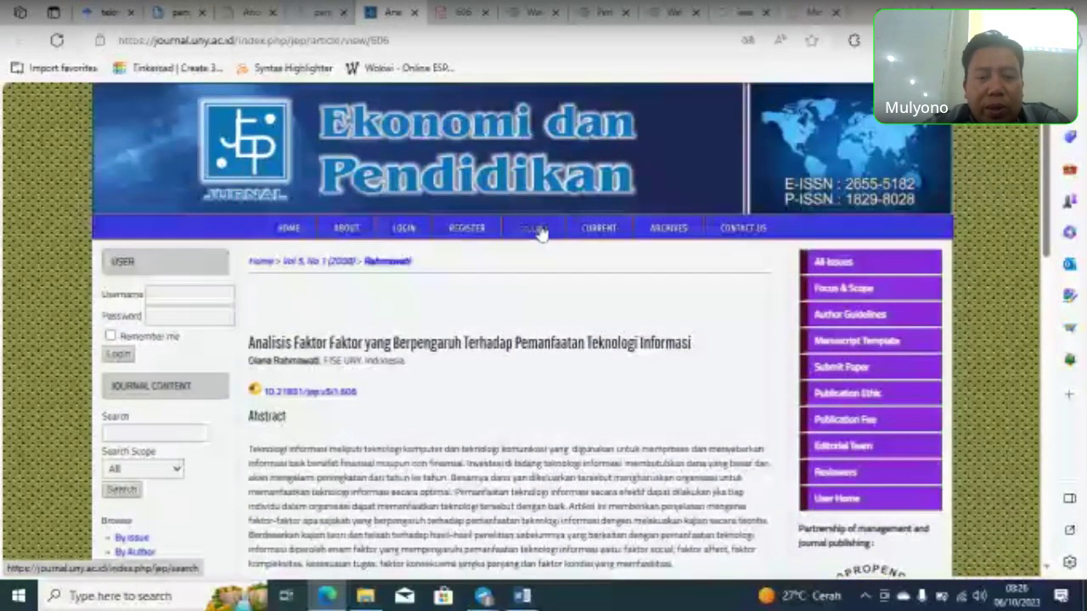
{"action": "scroll", "coordinate": [593, 404], "scroll_direction": "down", "scroll_amount": 4}
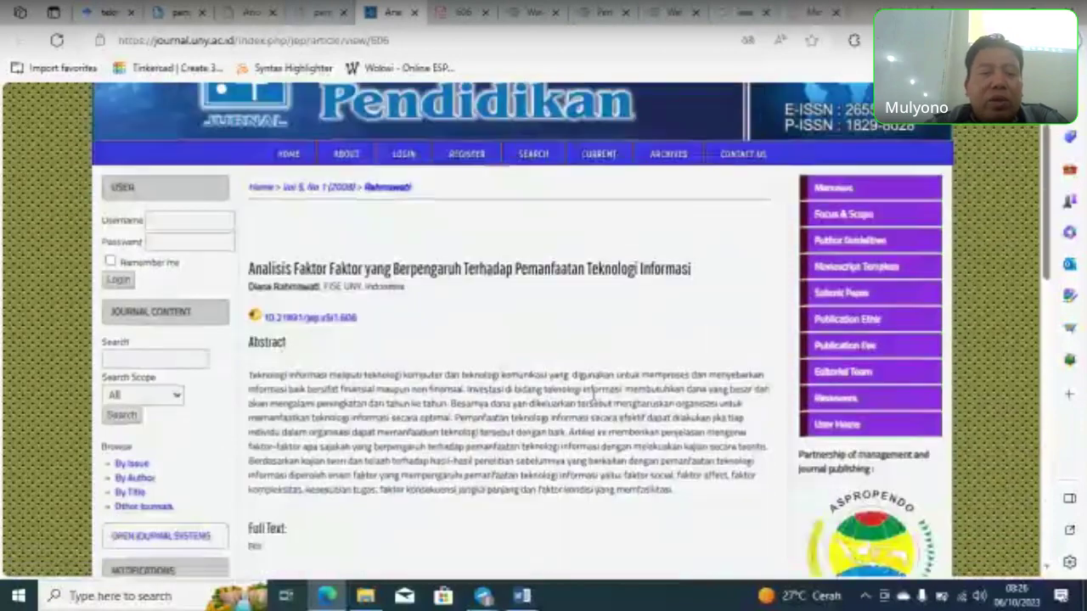
{"action": "scroll", "coordinate": [593, 404], "scroll_direction": "up", "scroll_amount": 3}
{"action": "scroll", "coordinate": [592, 404], "scroll_direction": "up", "scroll_amount": 1}
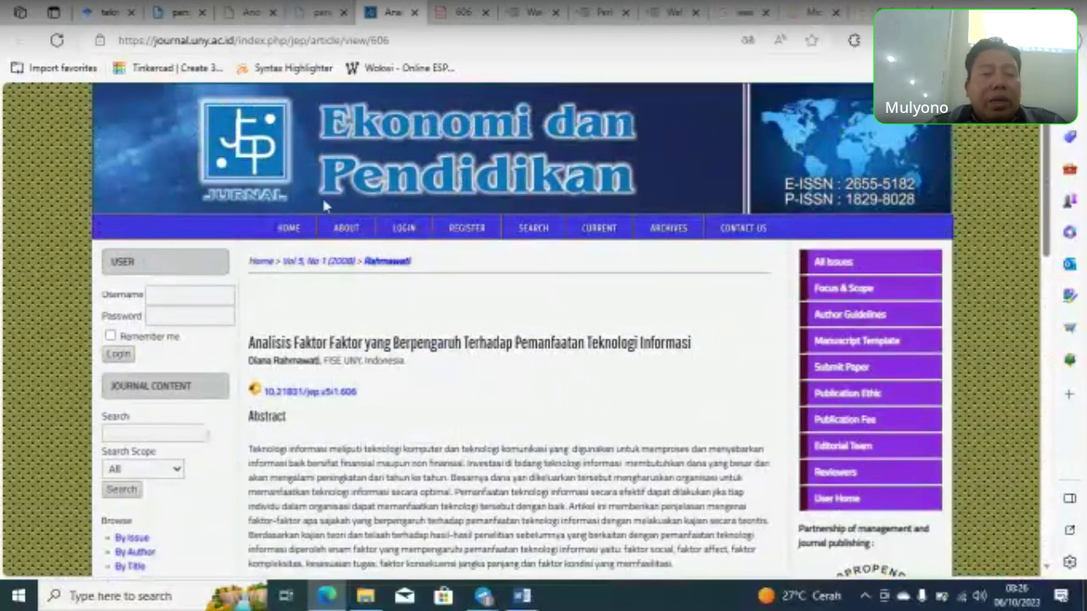
{"action": "scroll", "coordinate": [577, 395], "scroll_direction": "down", "scroll_amount": 2}
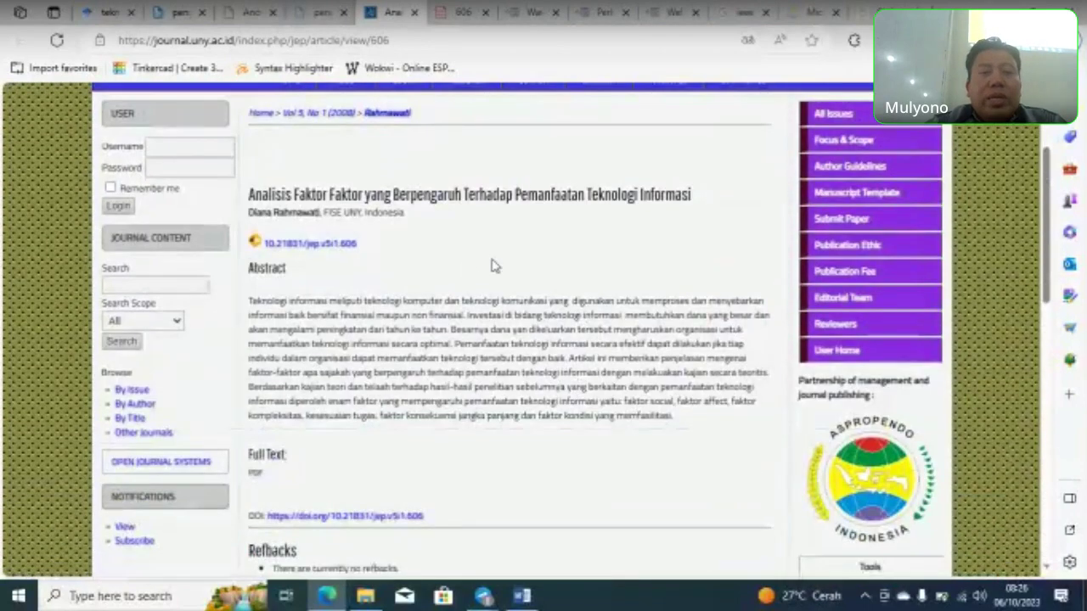
Step: Bring up the call window behind the browser, then move and narrow the browser window so the participant list stays uncovered
{"action": "left_click", "coordinate": [521, 596]}
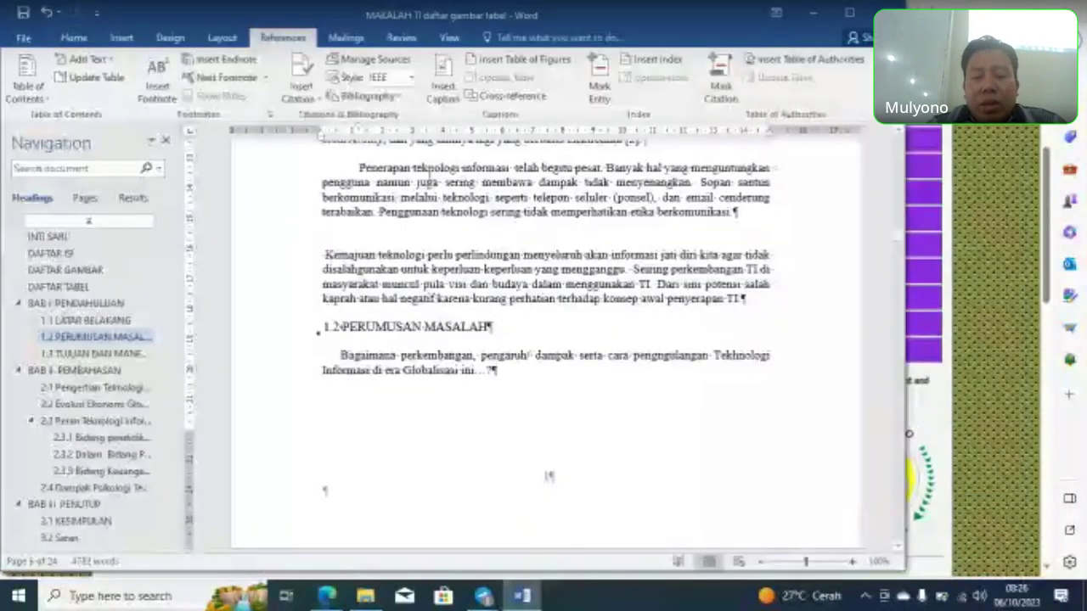
{"action": "scroll", "coordinate": [549, 476], "scroll_direction": "up", "scroll_amount": 2}
{"action": "mouse_move", "coordinate": [482, 596]}
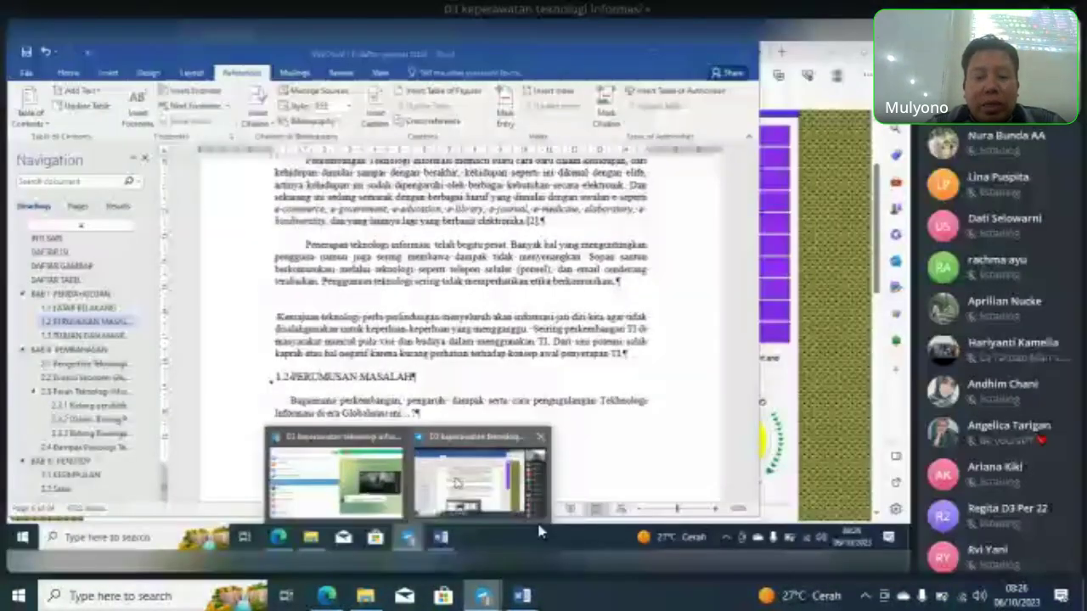
{"action": "left_click", "coordinate": [541, 531]}
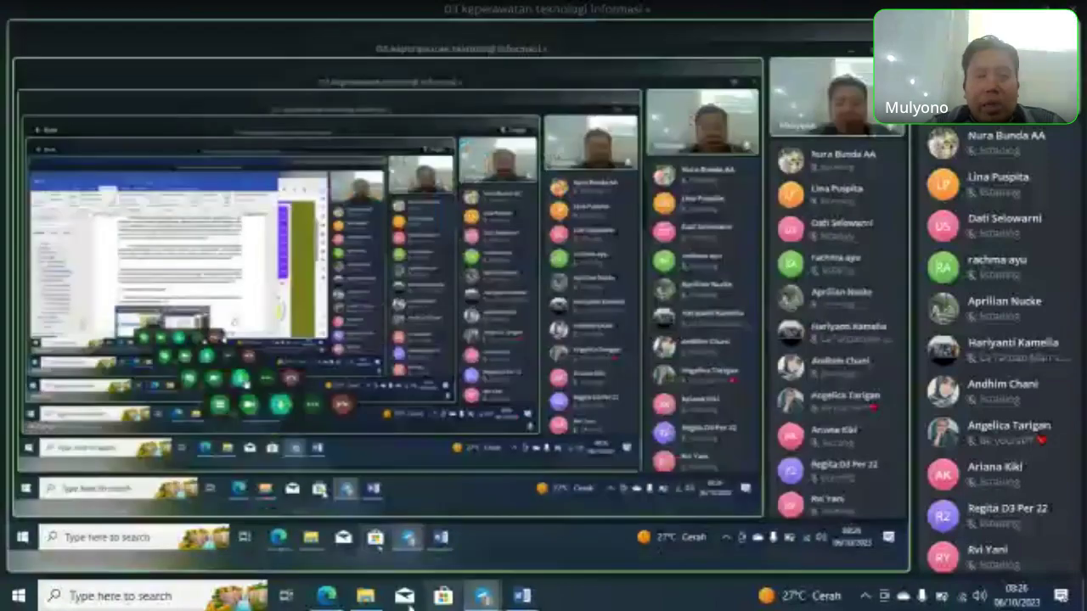
{"action": "key", "text": "alt+Tab"}
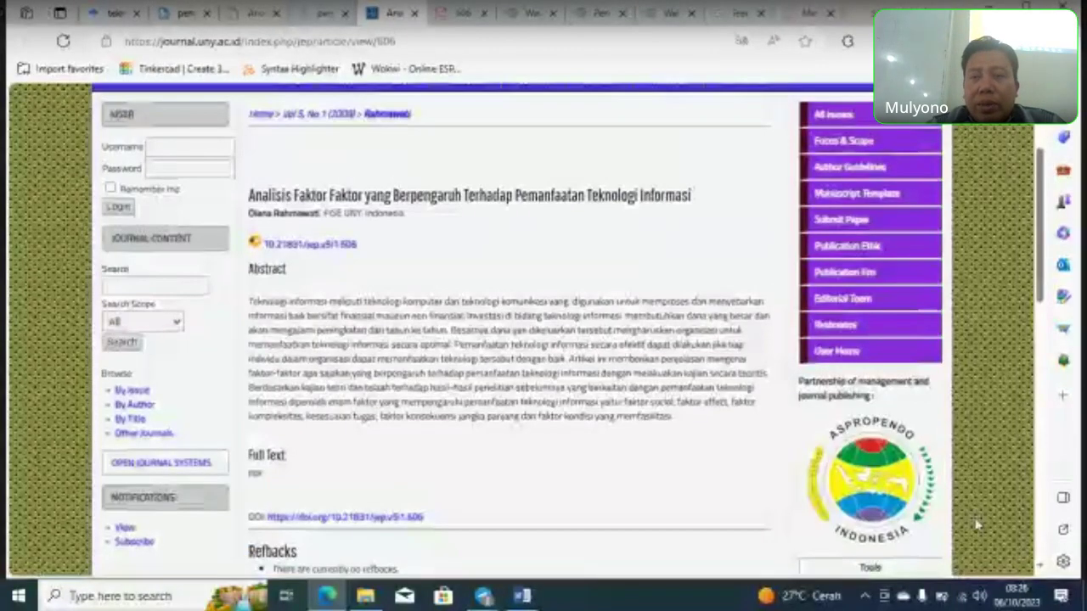
{"action": "left_click_drag", "start_coordinate": [947, 19], "coordinate": [797, 43]}
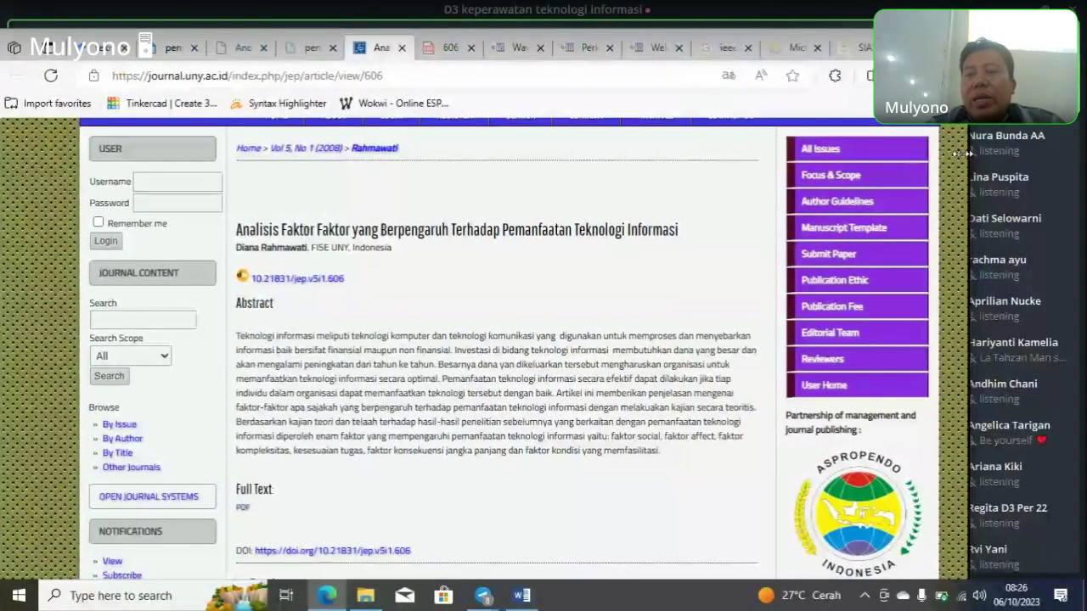
{"action": "left_click_drag", "start_coordinate": [962, 153], "coordinate": [927, 147]}
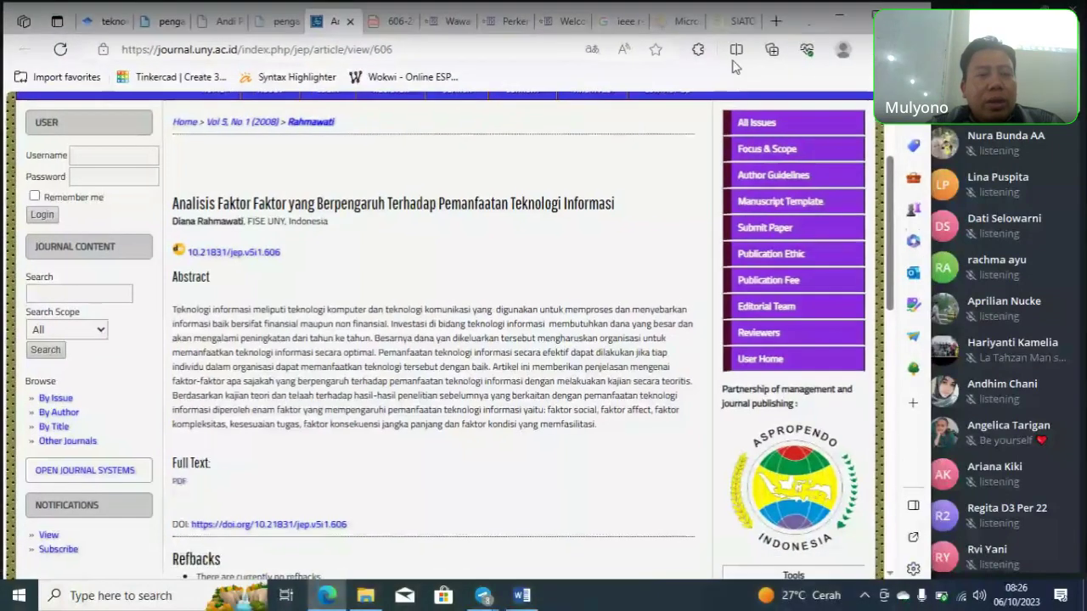
Step: Switch back to Word and open the Source Manager to manage the document's sources
{"action": "left_click", "coordinate": [525, 601]}
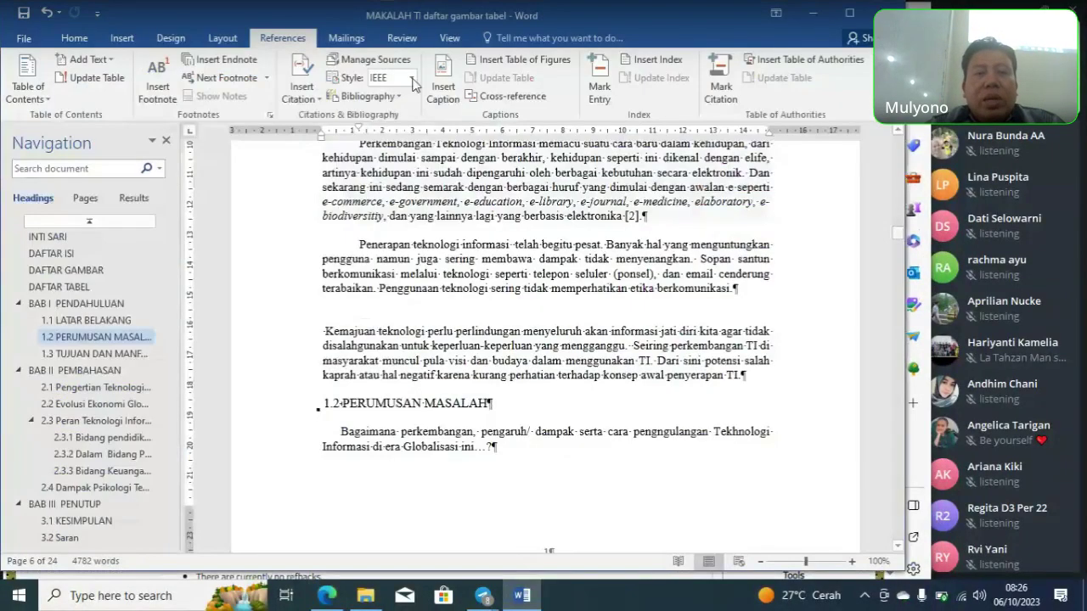
{"action": "left_click", "coordinate": [376, 60]}
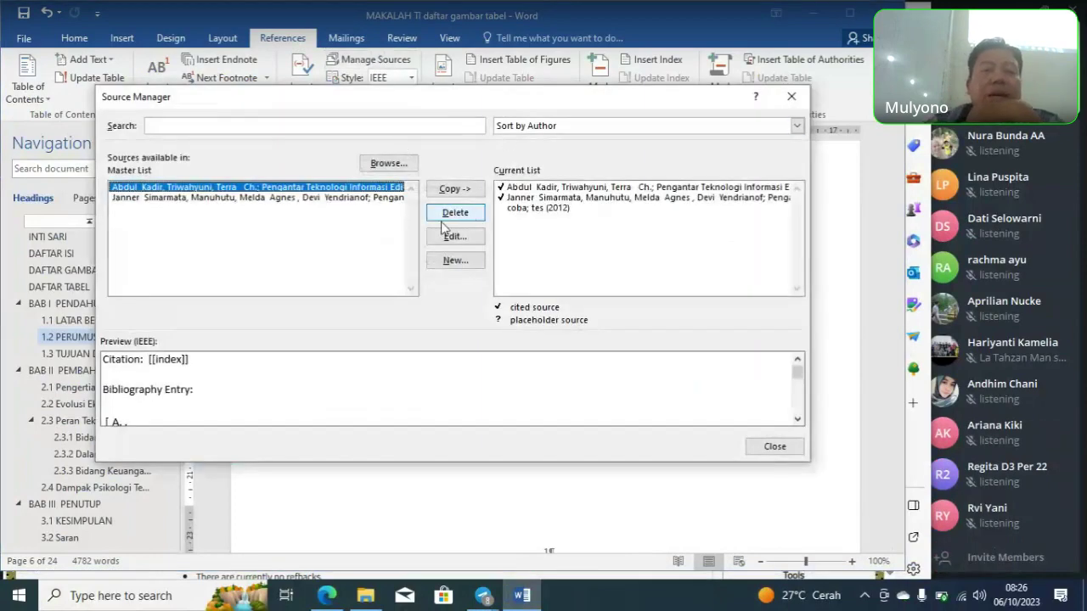
{"action": "left_click", "coordinate": [465, 264]}
{"action": "left_click", "coordinate": [448, 185]}
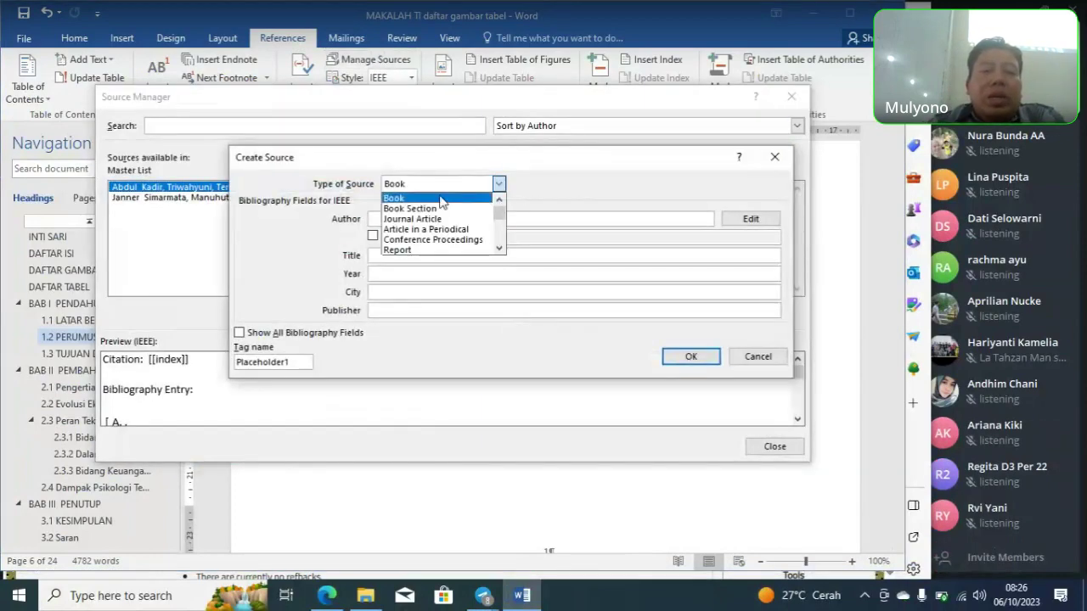
{"action": "left_click", "coordinate": [603, 173]}
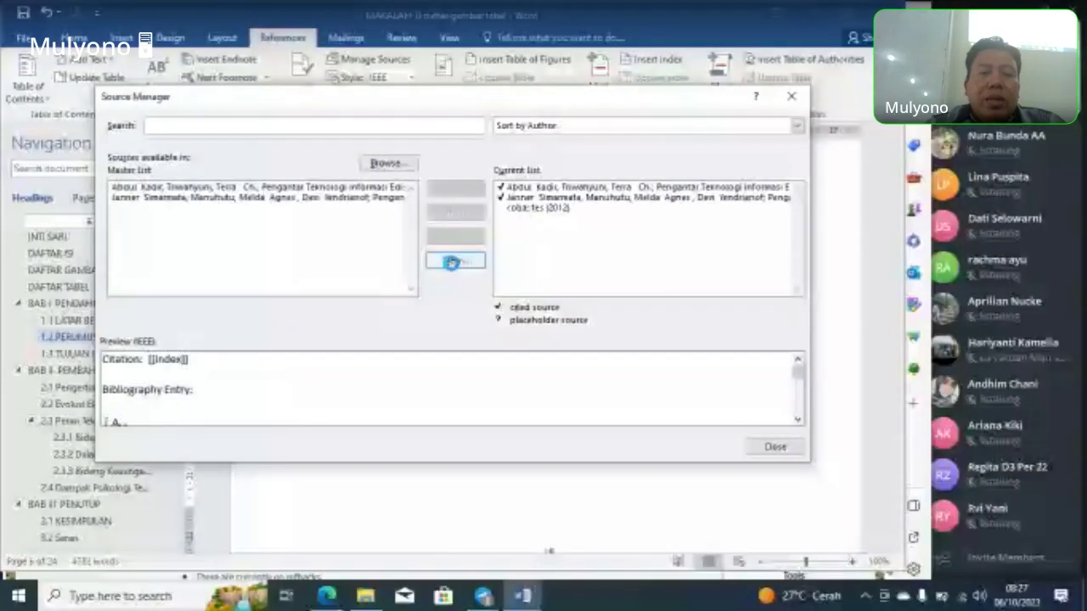
Step: Create a new source of type Journal Article and fill in the author's full name copied from the journal web page
{"action": "left_click", "coordinate": [455, 262]}
{"action": "left_click", "coordinate": [441, 184]}
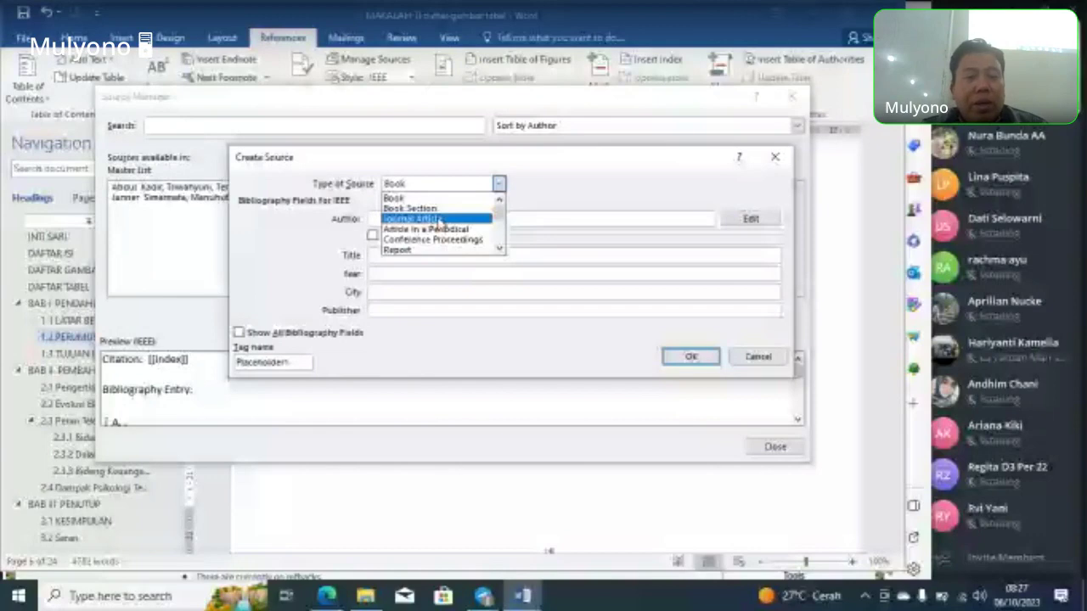
{"action": "left_click", "coordinate": [330, 599]}
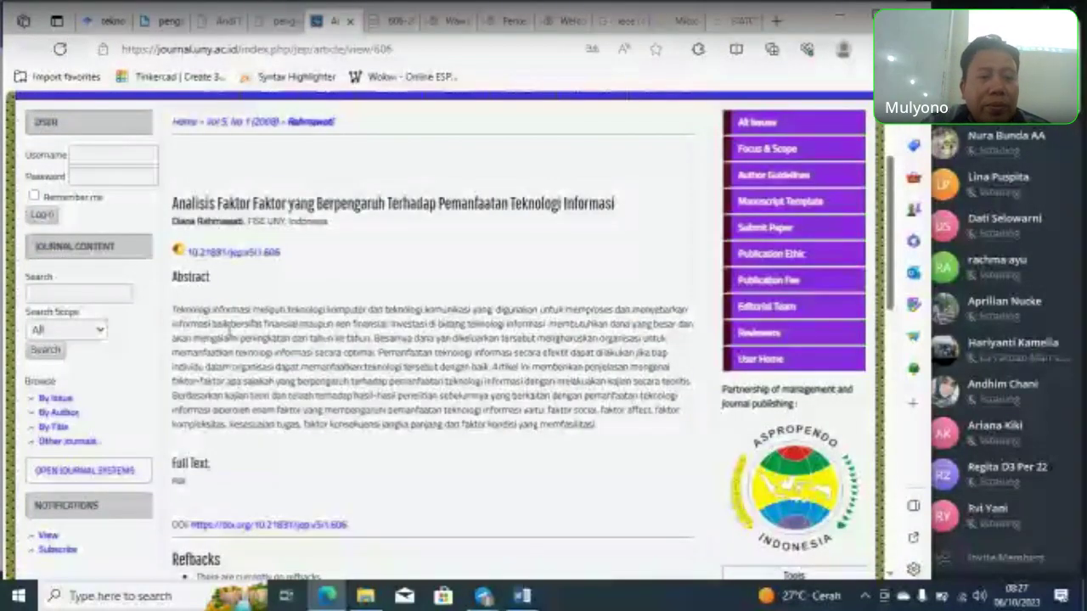
{"action": "left_click_drag", "start_coordinate": [174, 221], "coordinate": [243, 222]}
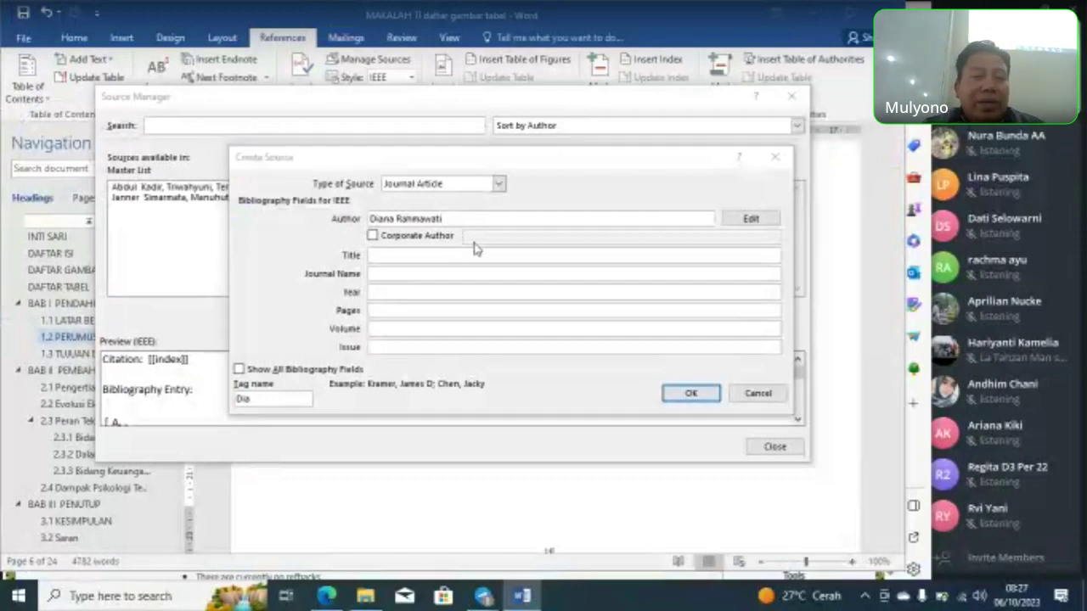
Step: Copy the title "Analisis Faktor Faktor yang Berpengaruh Terhadap Pemanfaatan Teknologi Informasi" from the article page into the new source's title
{"action": "key", "text": "alt+Tab"}
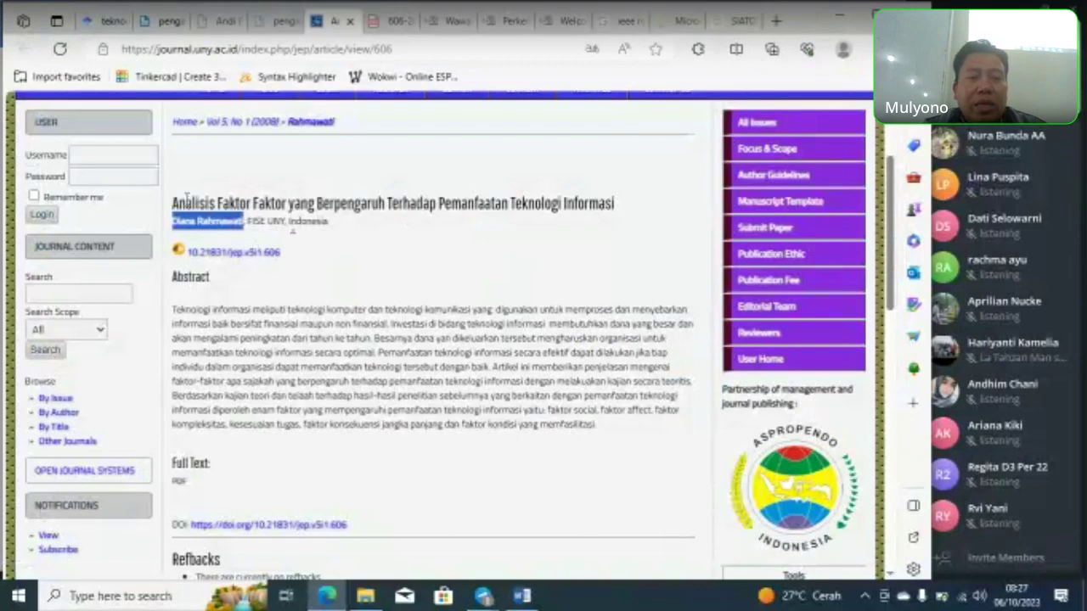
{"action": "left_click_drag", "start_coordinate": [172, 204], "coordinate": [577, 187]}
{"action": "left_click", "coordinate": [612, 181]}
{"action": "triple_click", "coordinate": [625, 190]}
{"action": "key", "text": "ctrl+c"}
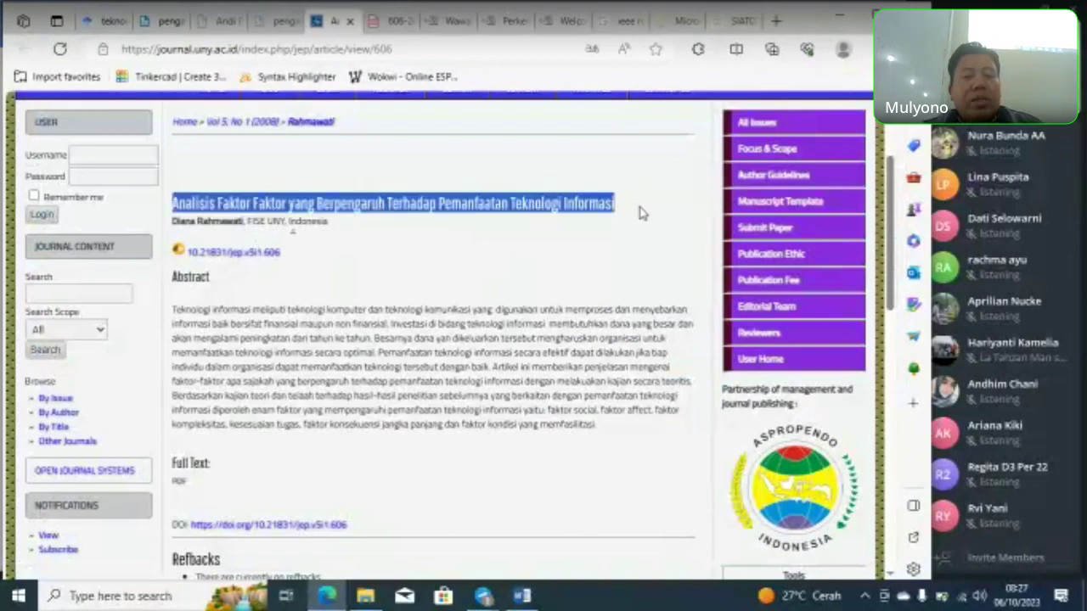
{"action": "key", "text": "alt+Tab"}
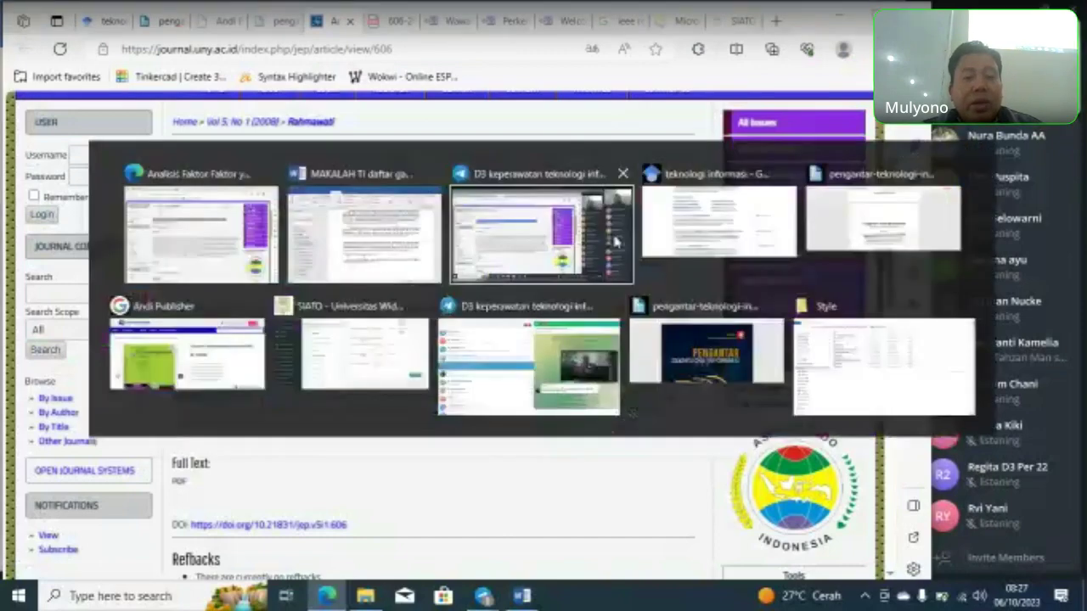
{"action": "key", "text": "ctrl+v"}
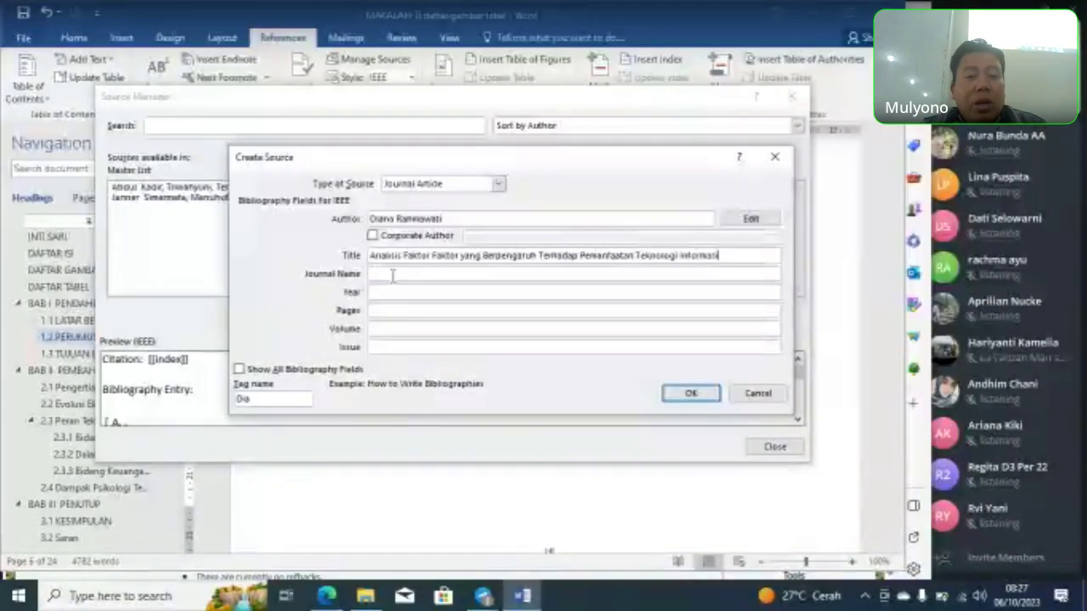
Step: Check the journal's name on the article page and set the source's journal name to "Jurnal Ekonomi dan Pendidikan UNY"
{"action": "key", "text": "alt+Tab"}
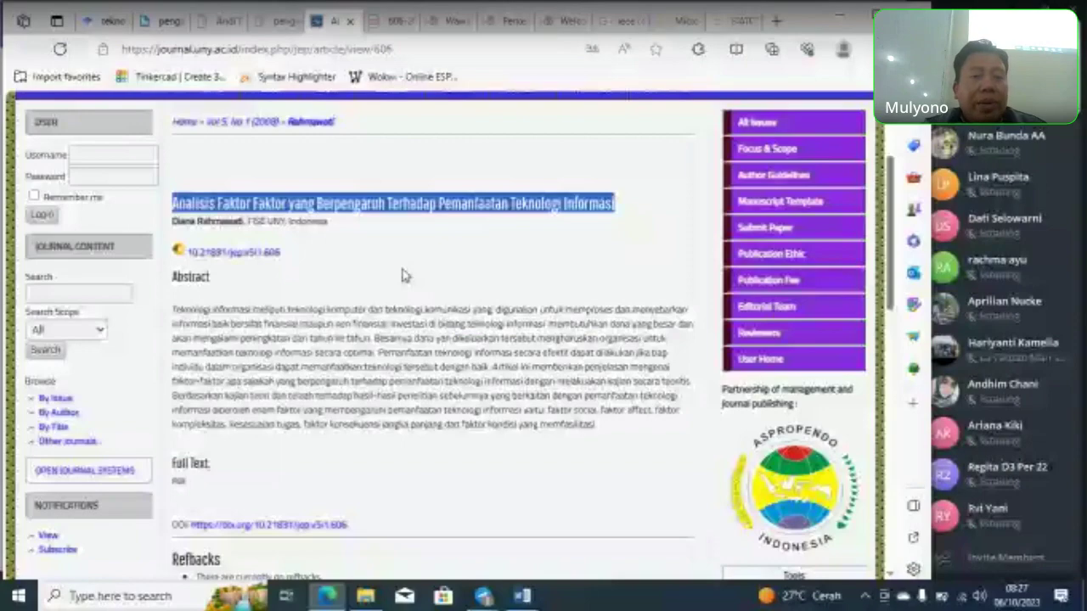
{"action": "scroll", "coordinate": [403, 275], "scroll_direction": "up", "scroll_amount": 2}
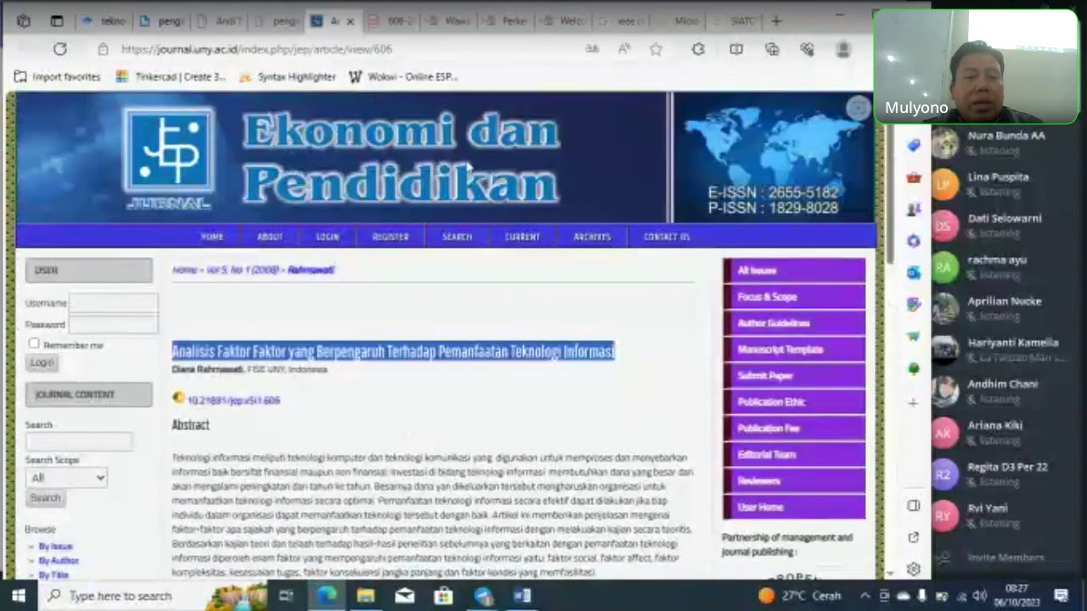
{"action": "key", "text": "alt+Tab"}
{"action": "left_click", "coordinate": [404, 273]}
{"action": "type", "text": "Jurnal Ekonomi dan Pendidikan UNY"}
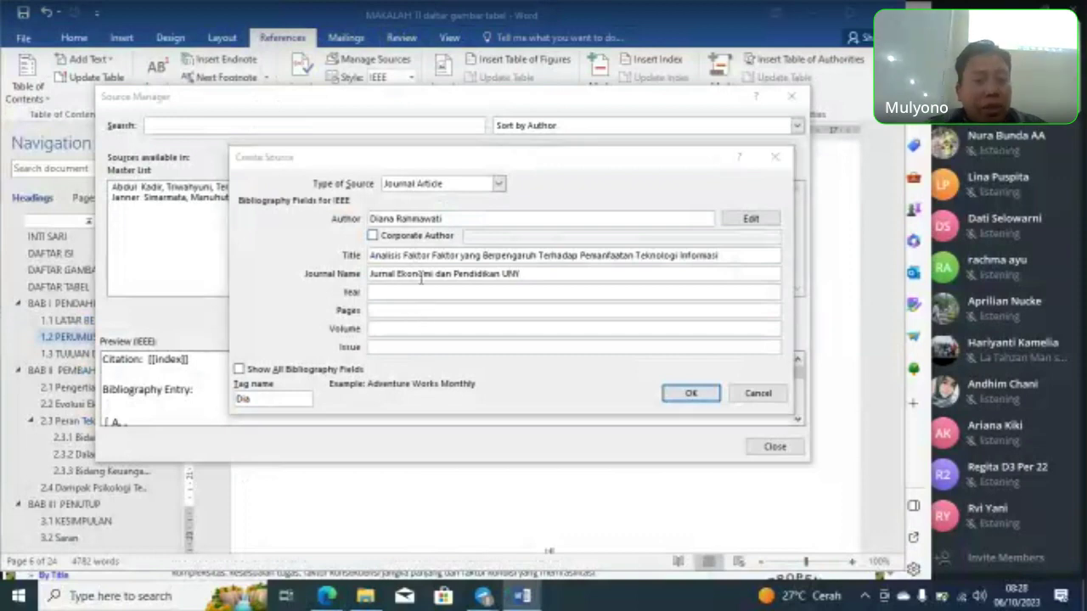
Step: Check the publication year on the article page and set the source's year to 2008
{"action": "key", "text": "alt+Tab"}
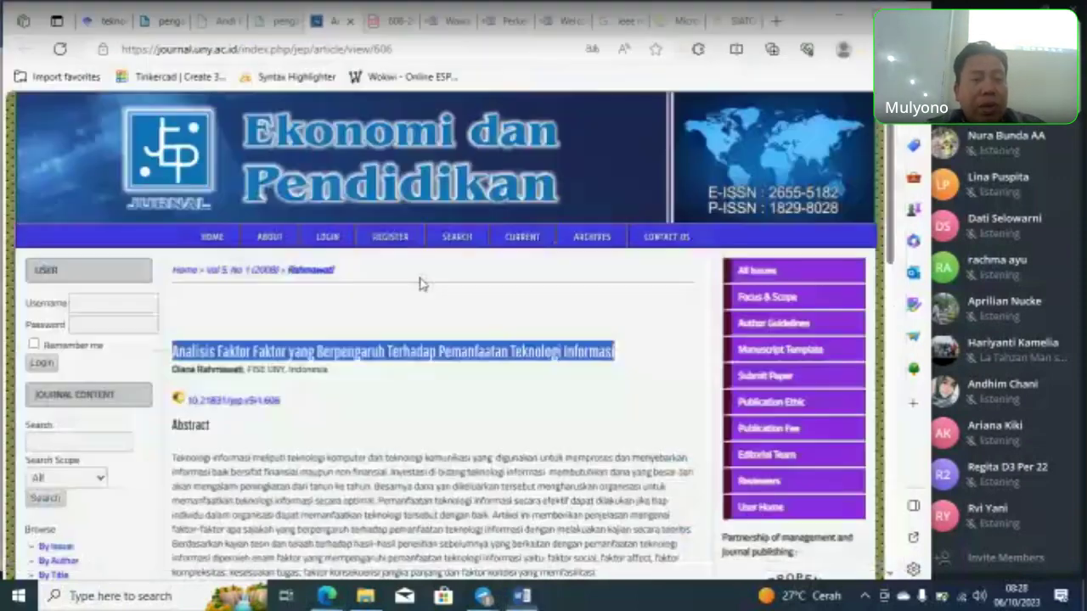
{"action": "key", "text": "alt+Tab"}
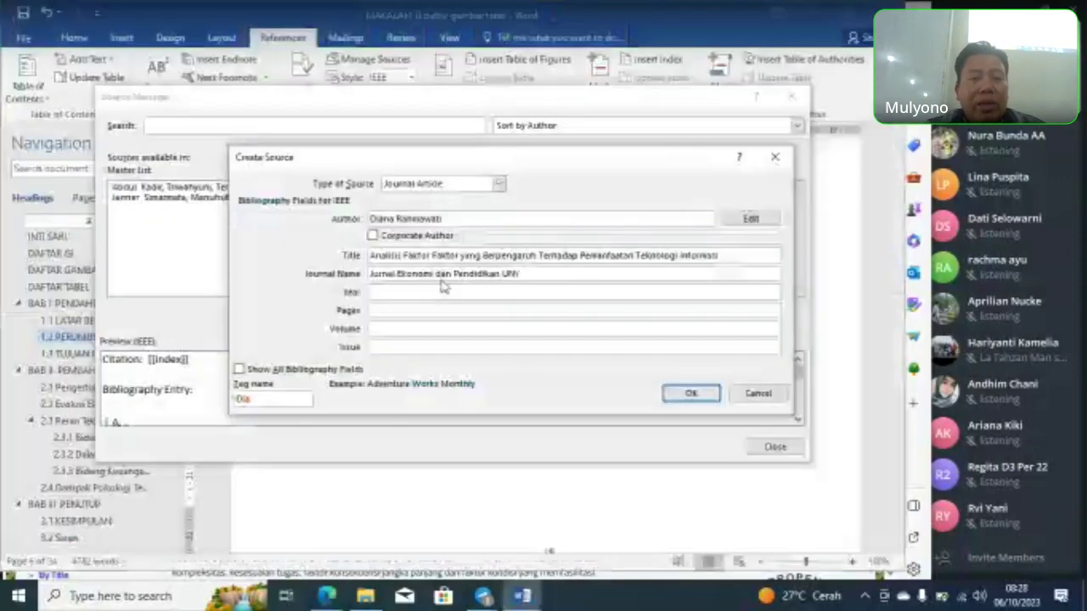
{"action": "left_click", "coordinate": [440, 290]}
{"action": "type", "text": "2000"}
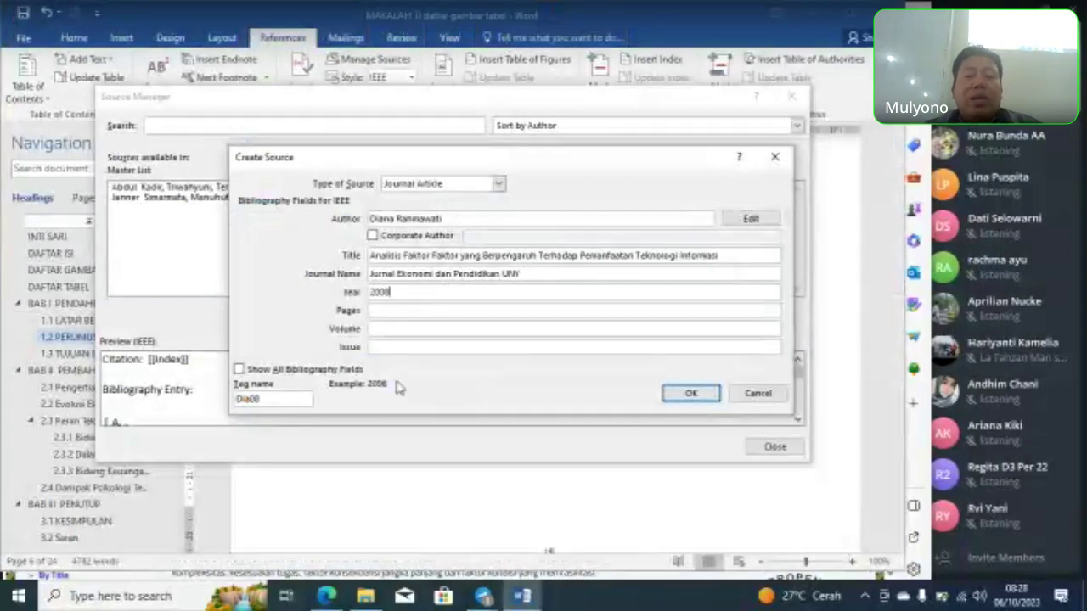
Step: Examine the article's PDF 606-2026-1-PB.pdf in the browser for the printed page numbers of its first and last pages
{"action": "left_click", "coordinate": [438, 310]}
{"action": "key", "text": "alt+Tab"}
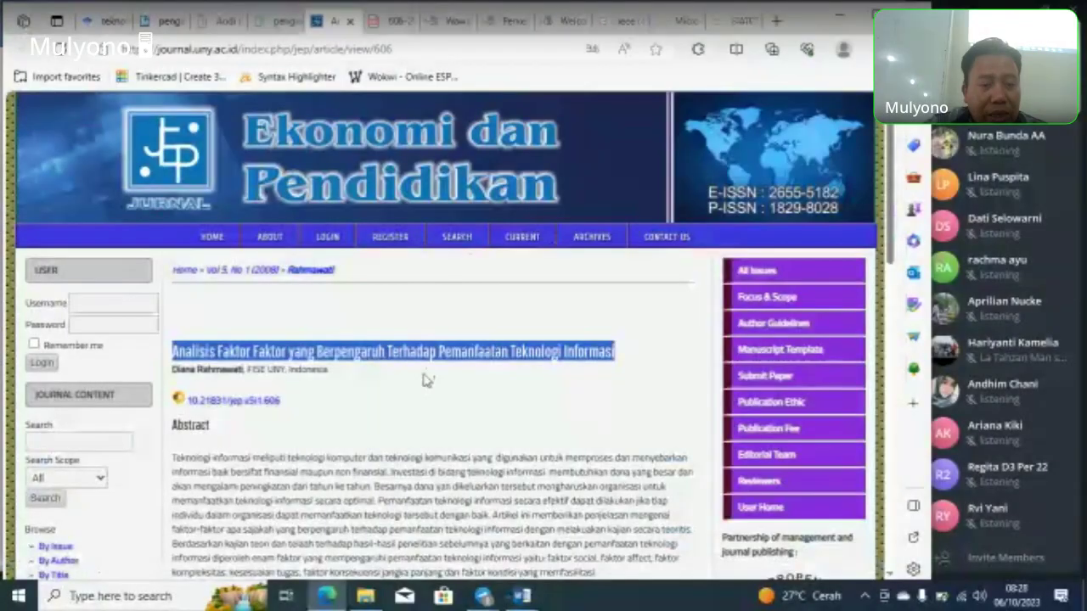
{"action": "scroll", "coordinate": [426, 382], "scroll_direction": "down", "scroll_amount": 3}
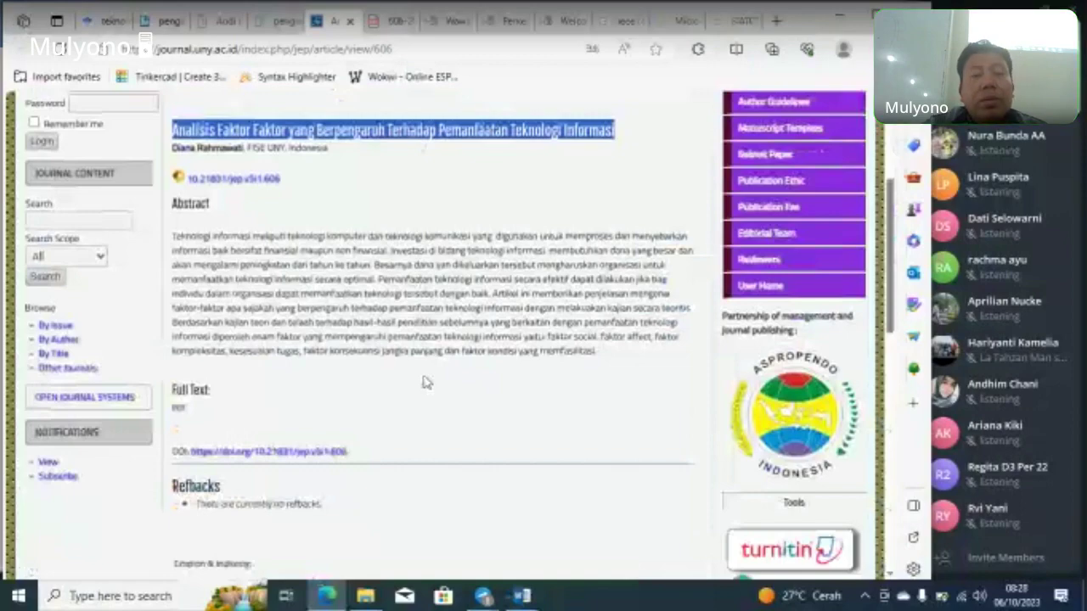
{"action": "left_click", "coordinate": [416, 18]}
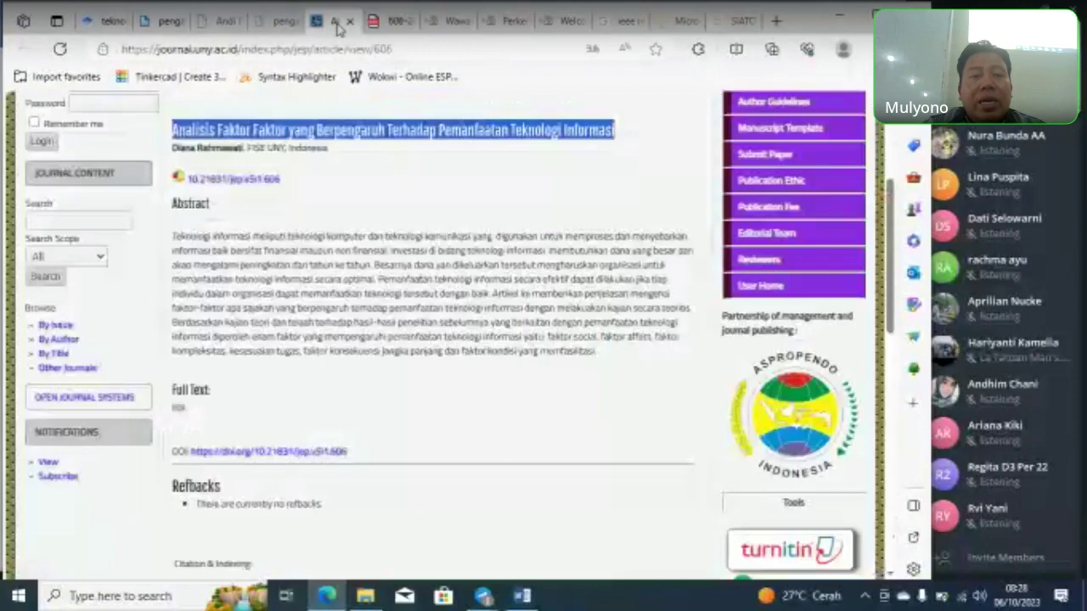
{"action": "left_click", "coordinate": [340, 24]}
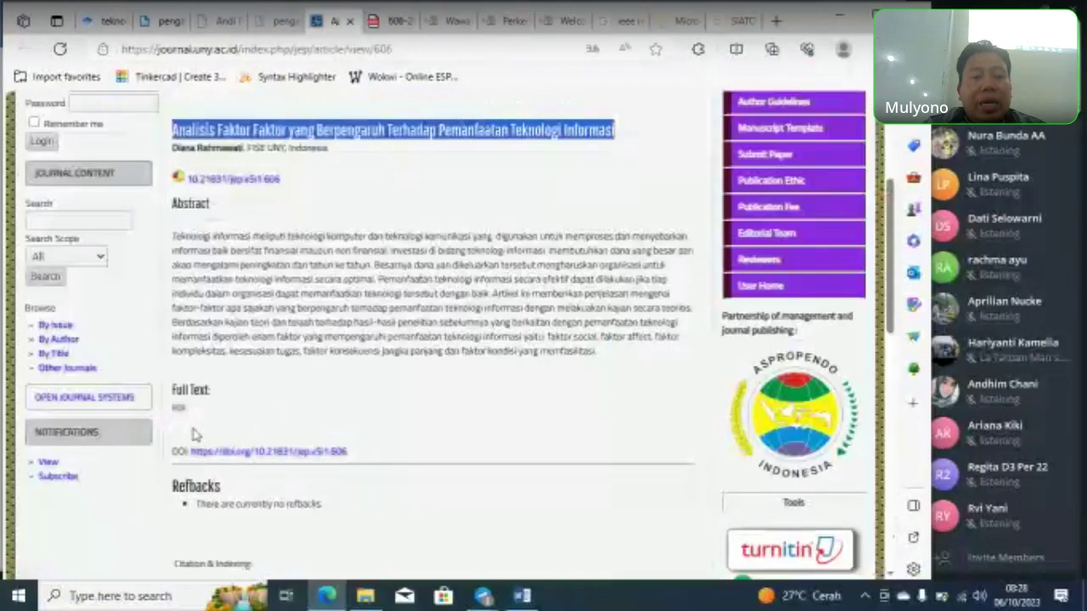
{"action": "left_click", "coordinate": [382, 20]}
{"action": "scroll", "coordinate": [667, 242], "scroll_direction": "up", "scroll_amount": 10}
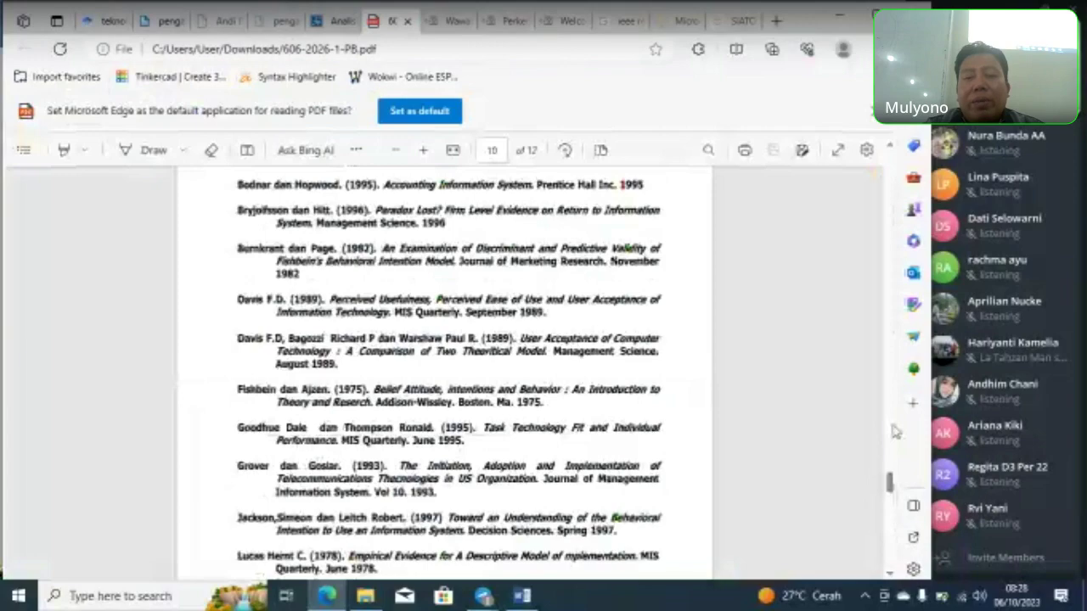
{"action": "left_click_drag", "start_coordinate": [889, 481], "coordinate": [889, 160]}
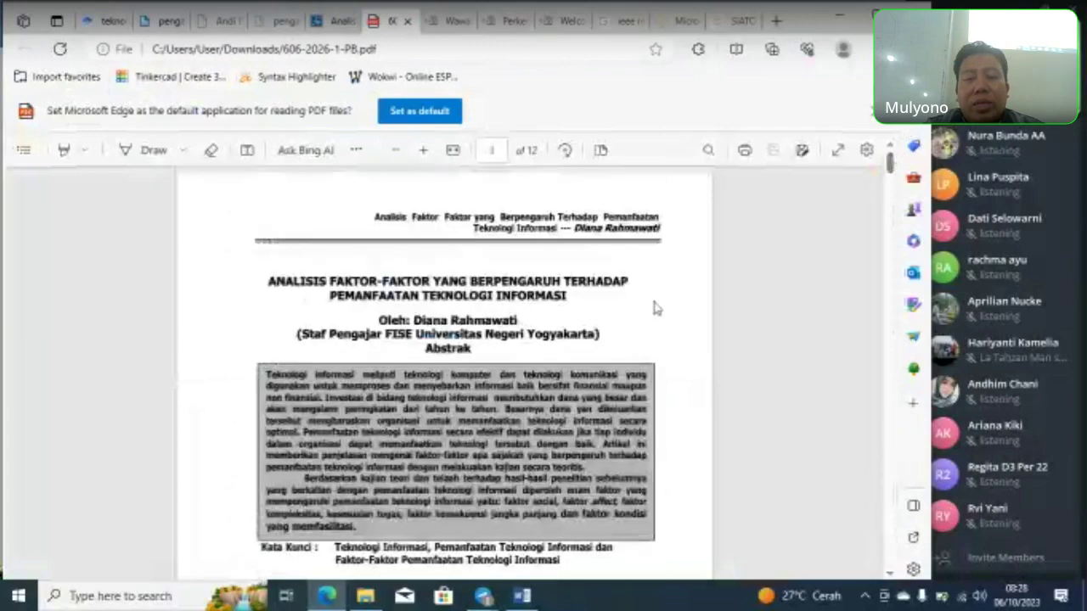
{"action": "scroll", "coordinate": [656, 309], "scroll_direction": "down", "scroll_amount": 6}
{"action": "scroll", "coordinate": [653, 312], "scroll_direction": "up", "scroll_amount": 4}
{"action": "scroll", "coordinate": [654, 313], "scroll_direction": "up", "scroll_amount": 3}
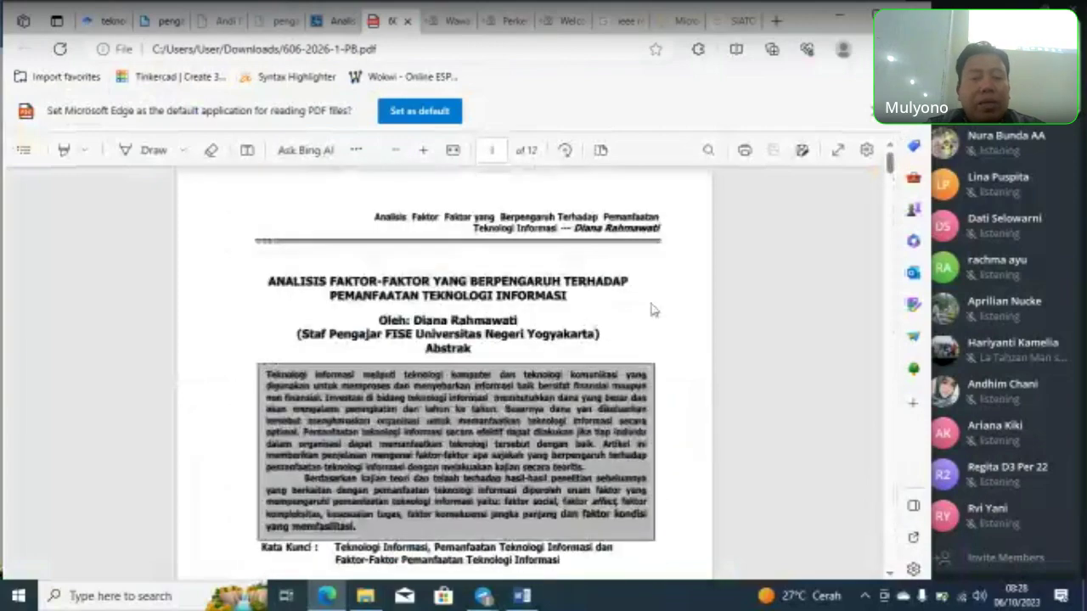
{"action": "scroll", "coordinate": [652, 305], "scroll_direction": "down", "scroll_amount": 5}
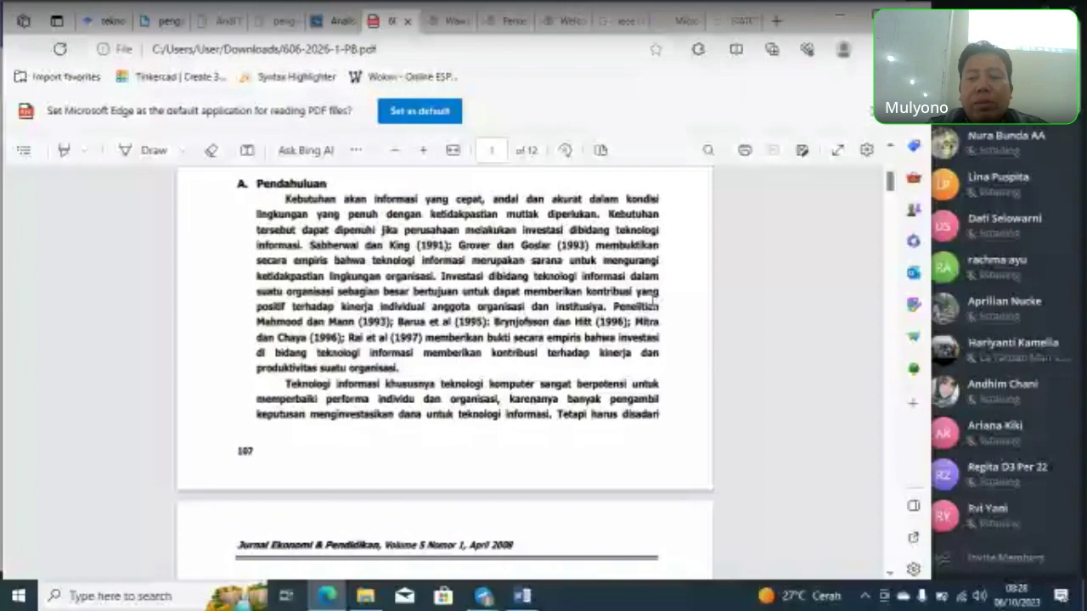
{"action": "left_click_drag", "start_coordinate": [889, 180], "coordinate": [898, 567]}
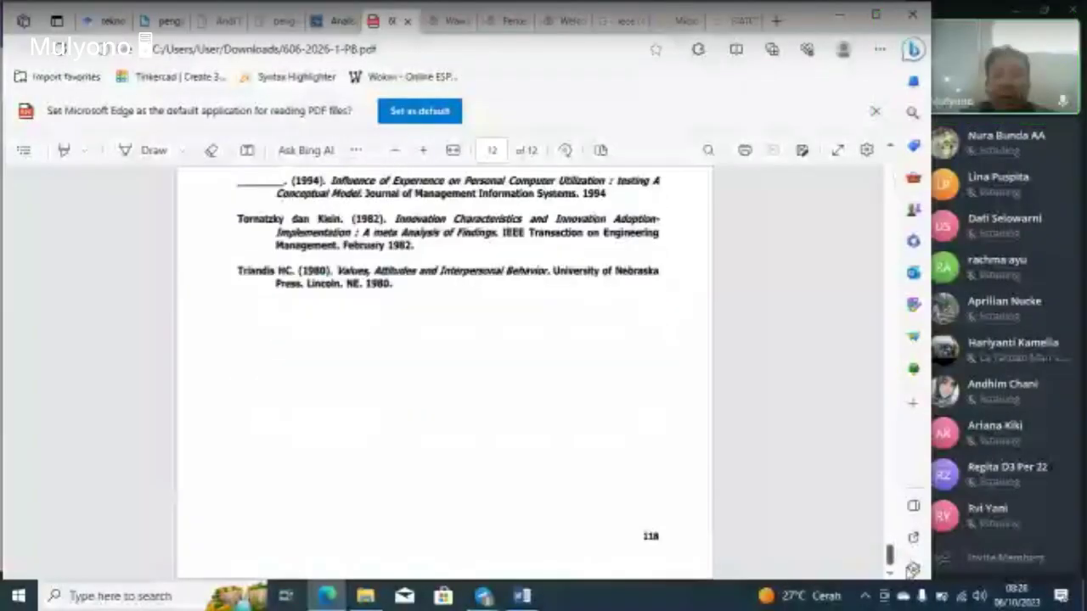
Step: Return to the new source in Word and set its pages to 107-118
{"action": "key", "text": "alt+Tab"}
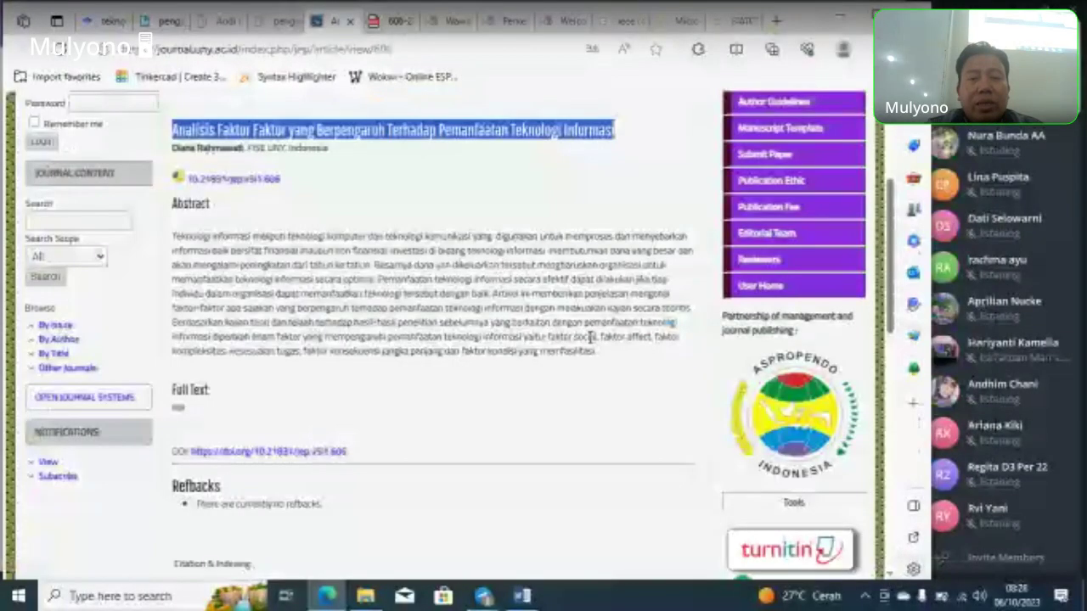
{"action": "key", "text": "alt+Tab"}
{"action": "key", "text": "alt+Tab"}
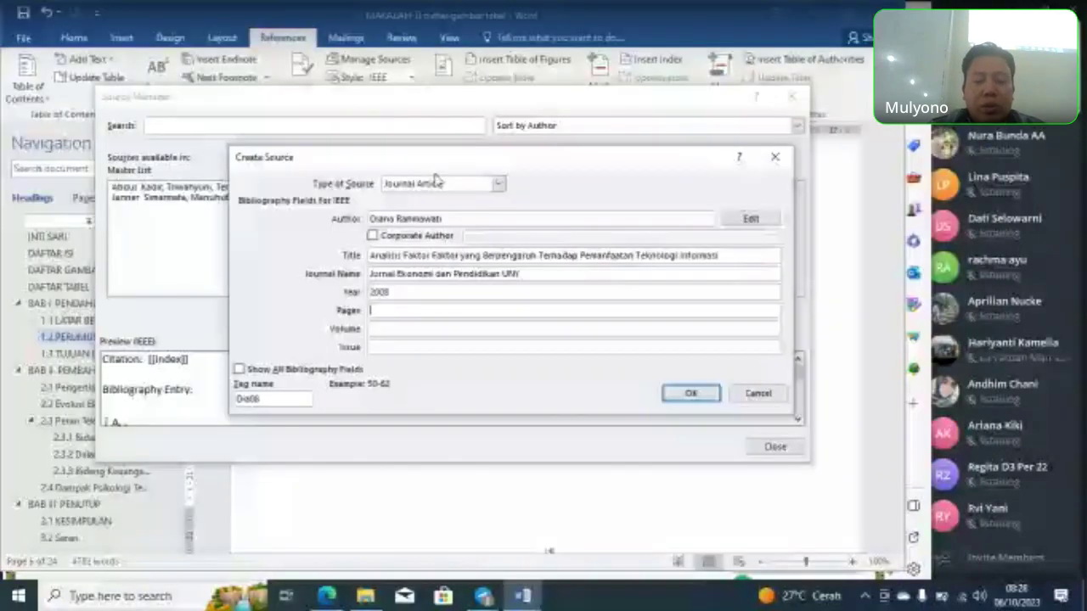
{"action": "type", "text": "10"}
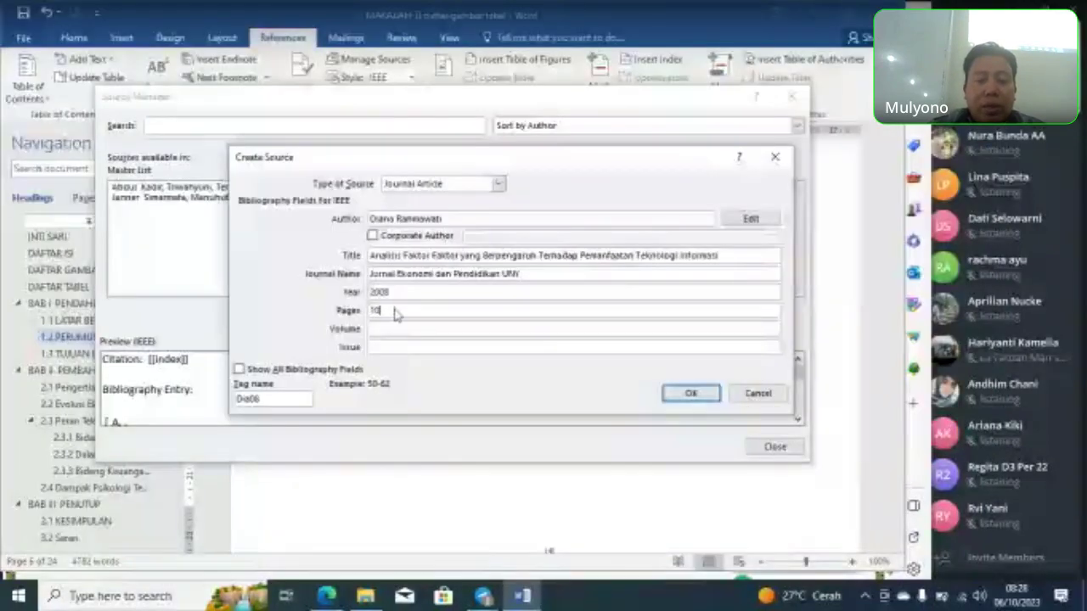
{"action": "type", "text": "7-118"}
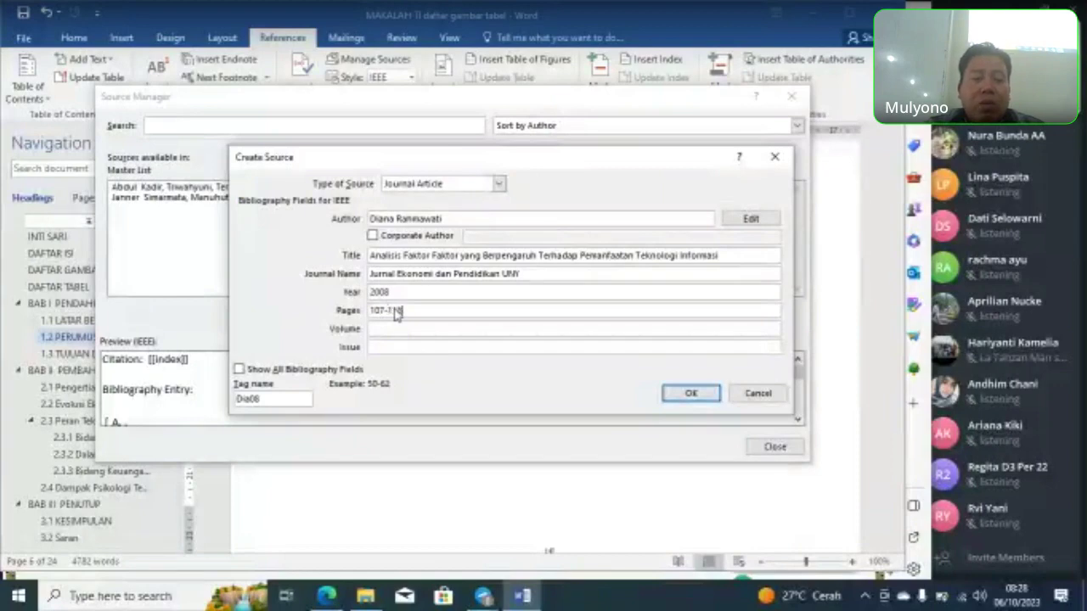
Step: Check the volume and number on the article's journal page, set the source's volume to "5 No 1", and save the new source
{"action": "left_click", "coordinate": [399, 330]}
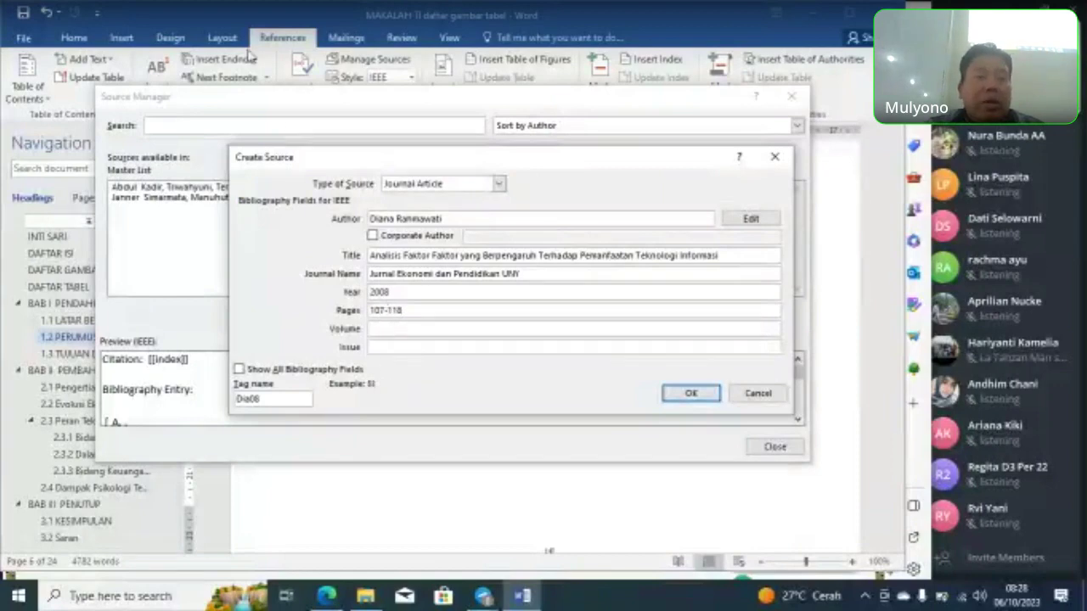
{"action": "left_click", "coordinate": [304, 117]}
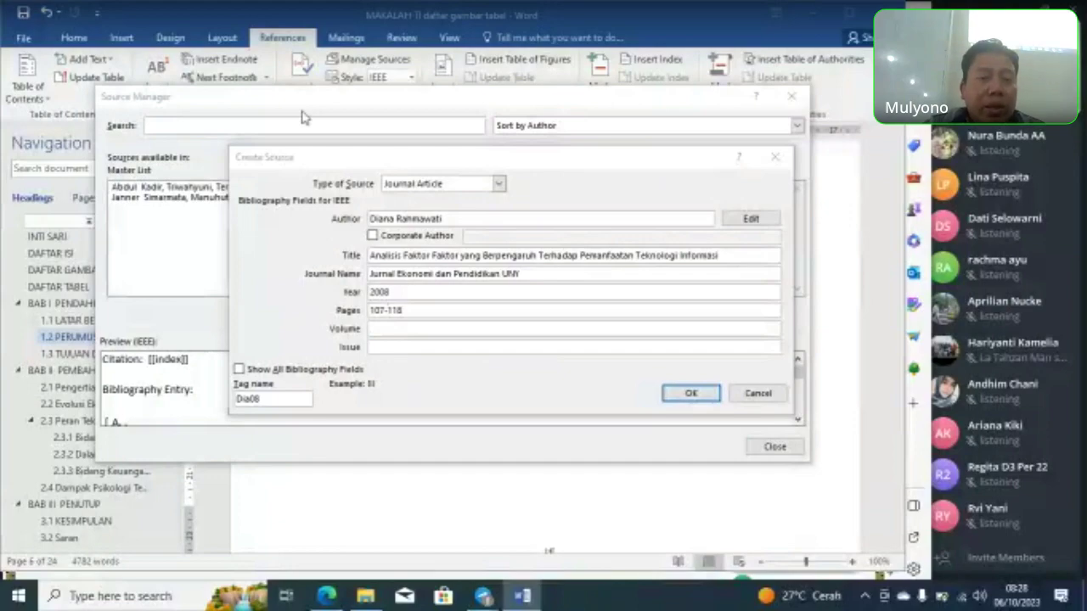
{"action": "key", "text": "alt+Tab"}
{"action": "scroll", "coordinate": [225, 208], "scroll_direction": "up", "scroll_amount": 2}
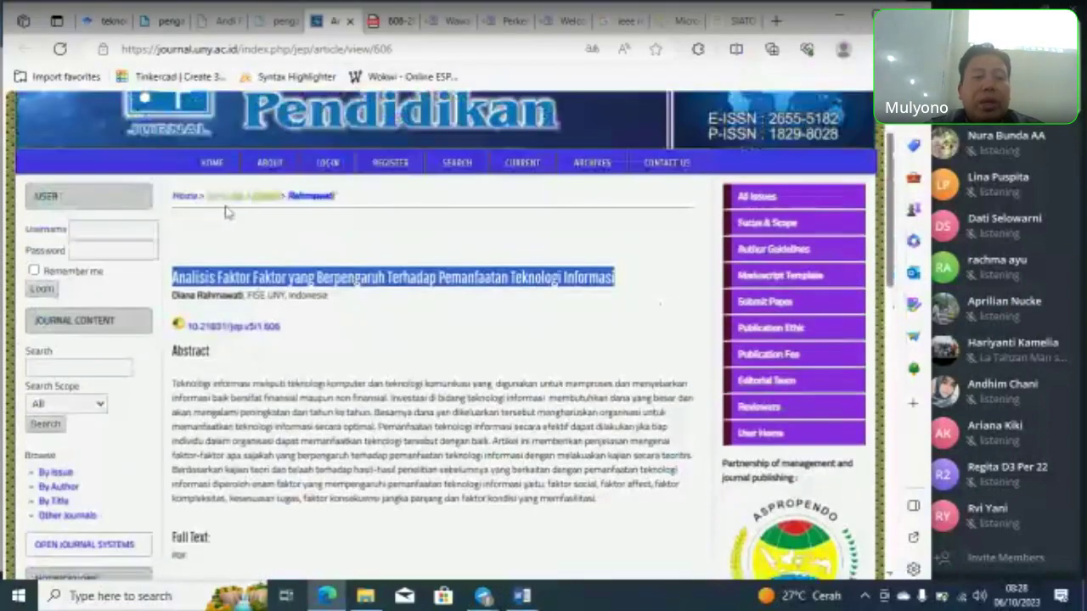
{"action": "key", "text": "alt+Tab"}
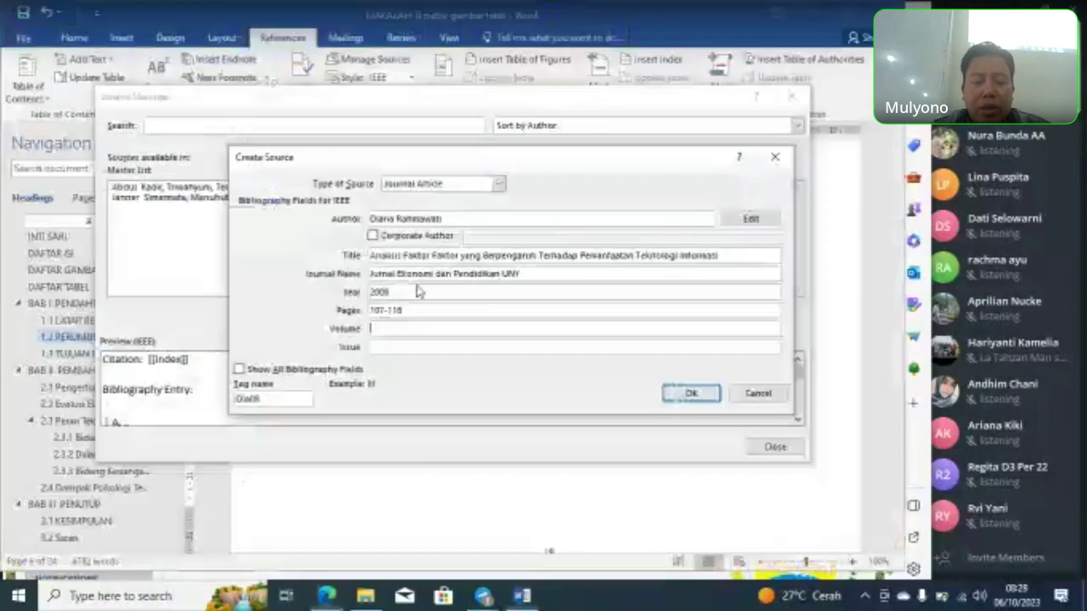
{"action": "type", "text": "5 N"}
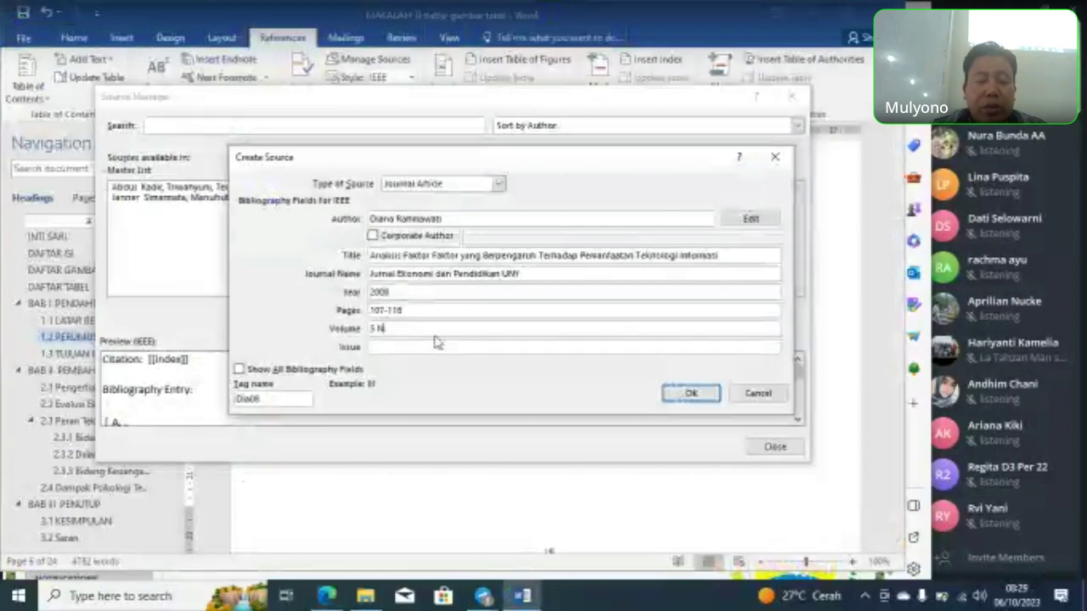
{"action": "type", "text": "o 1"}
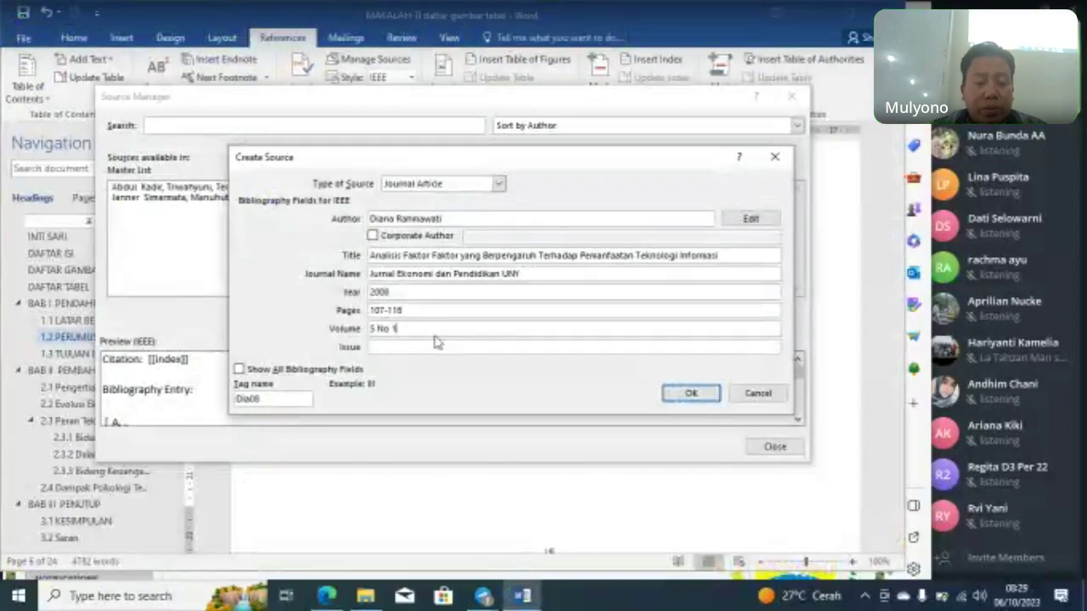
{"action": "key", "text": "alt+Tab"}
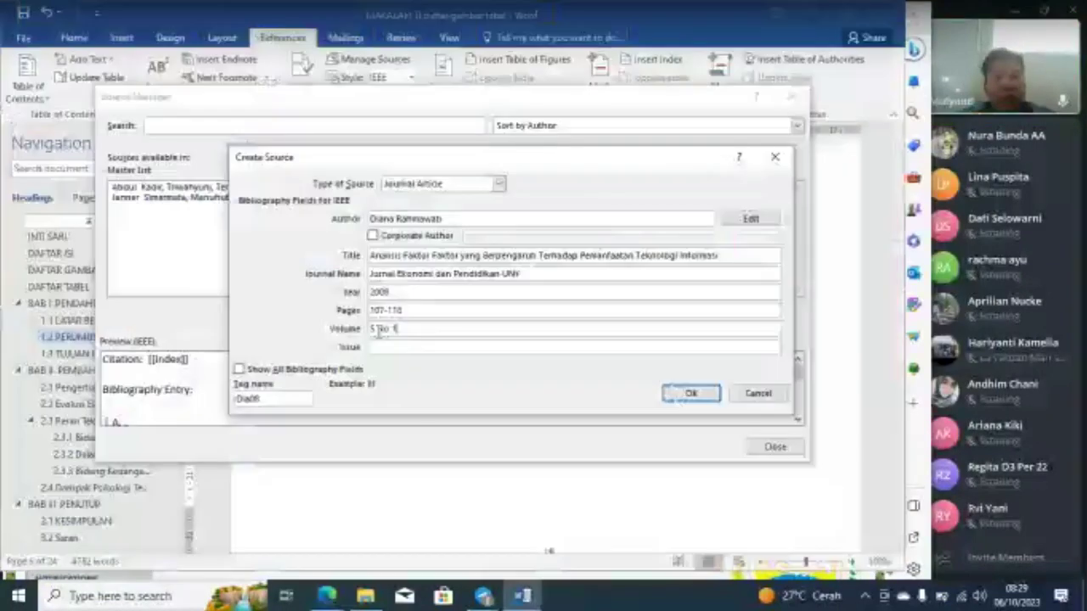
{"action": "left_click", "coordinate": [691, 393]}
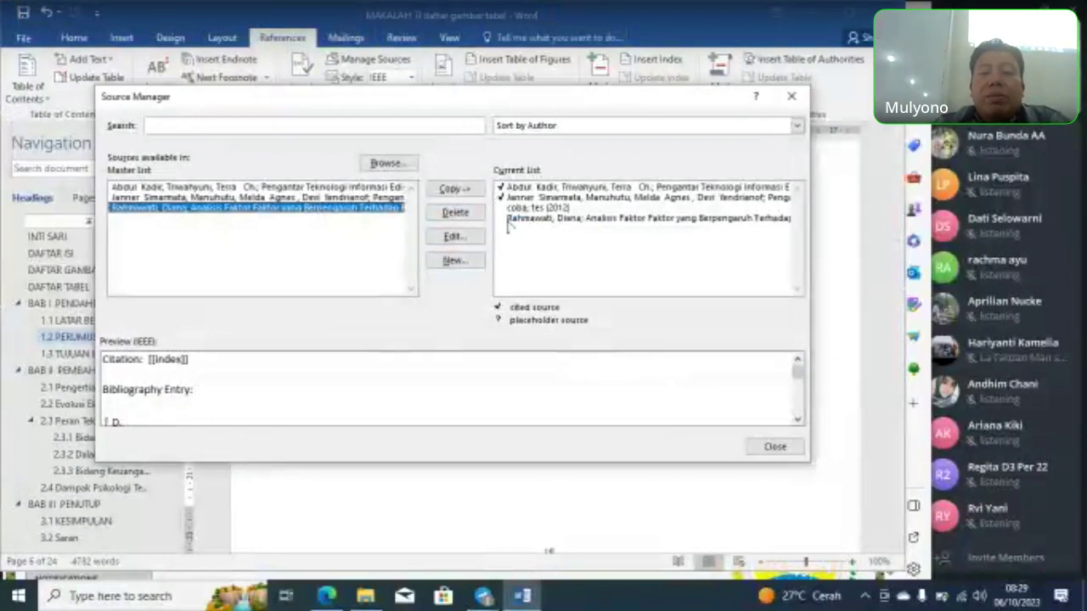
{"action": "left_click", "coordinate": [775, 447]}
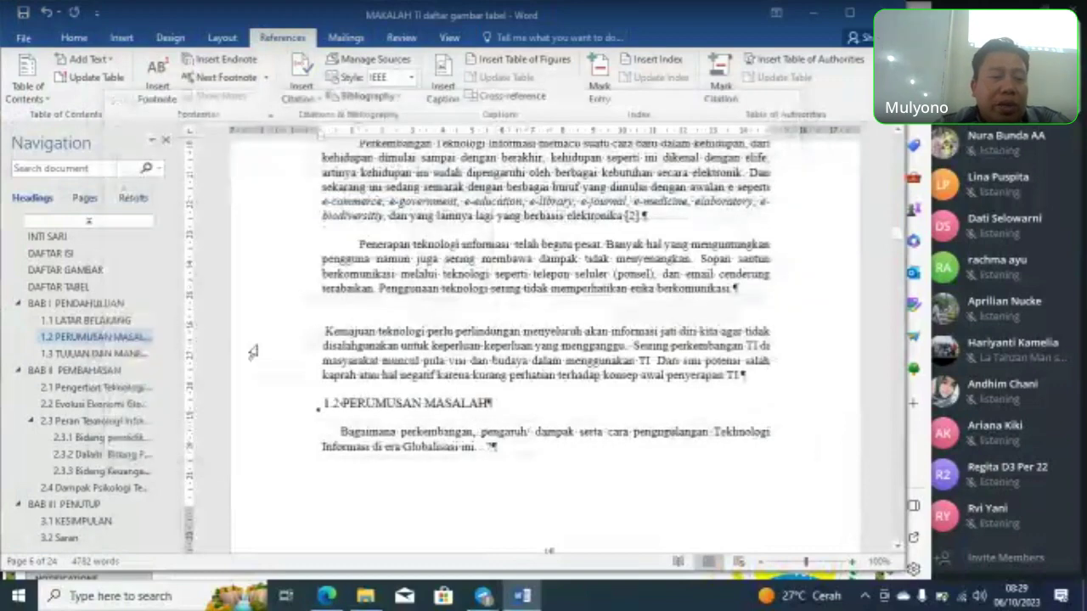
Step: Cite the 2008 article "Analisis Faktor Faktor..." at the end of the first paragraph under 2.2 Evolusi Ekonomi Global, followed by a period
{"action": "left_click", "coordinate": [116, 390]}
{"action": "scroll", "coordinate": [441, 272], "scroll_direction": "down", "scroll_amount": 1}
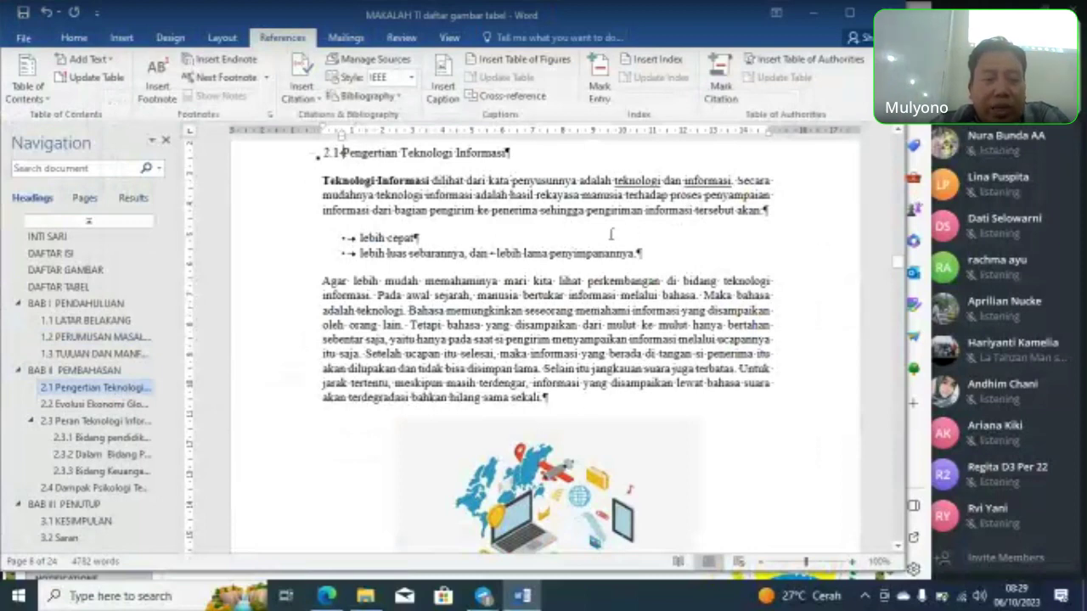
{"action": "scroll", "coordinate": [460, 264], "scroll_direction": "down", "scroll_amount": 1}
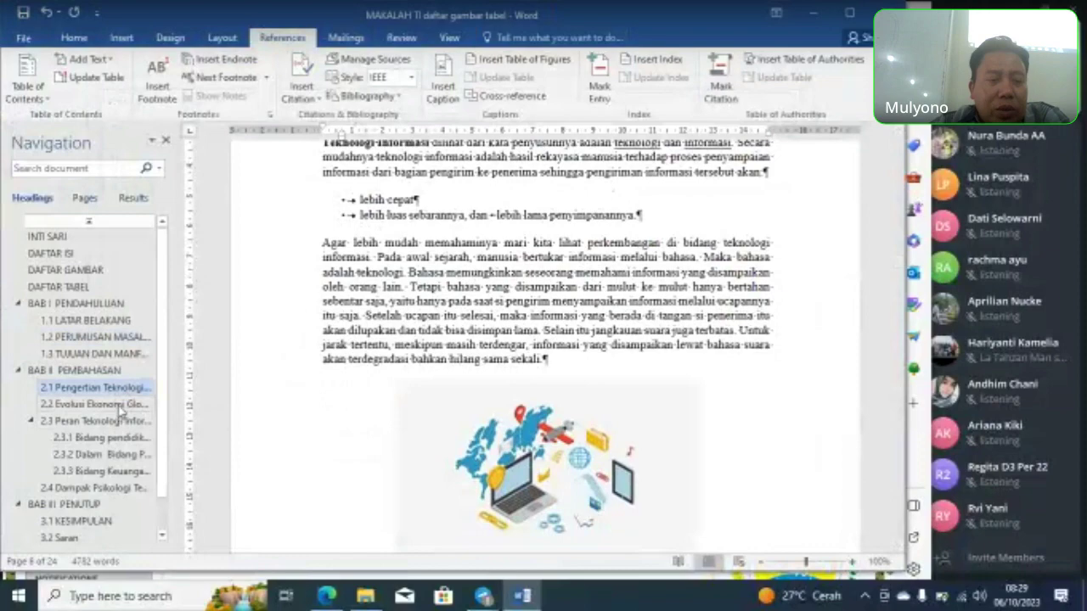
{"action": "left_click", "coordinate": [122, 405]}
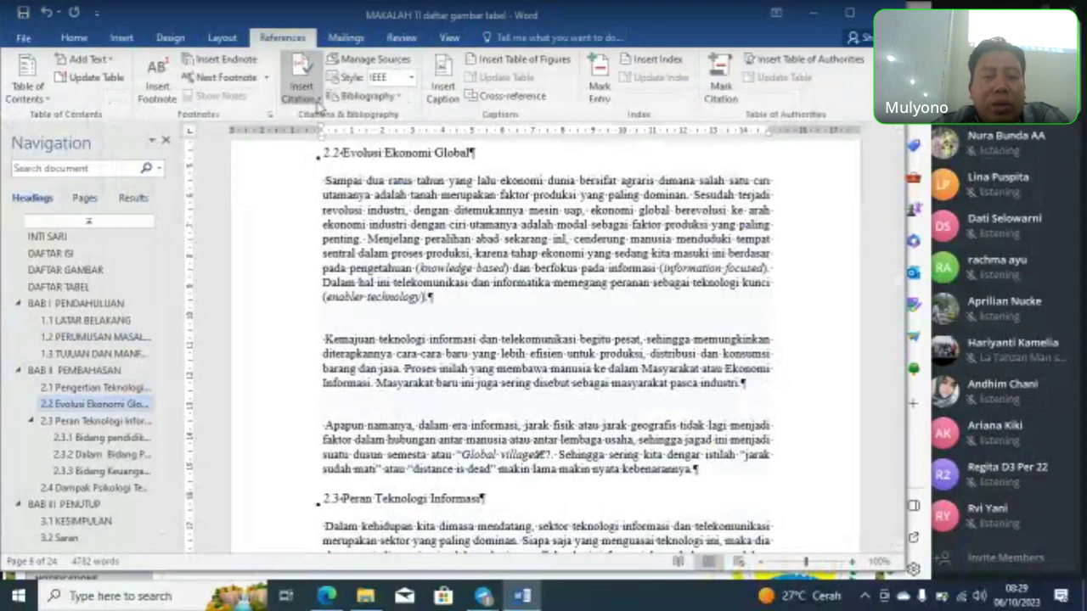
{"action": "left_click", "coordinate": [301, 85]}
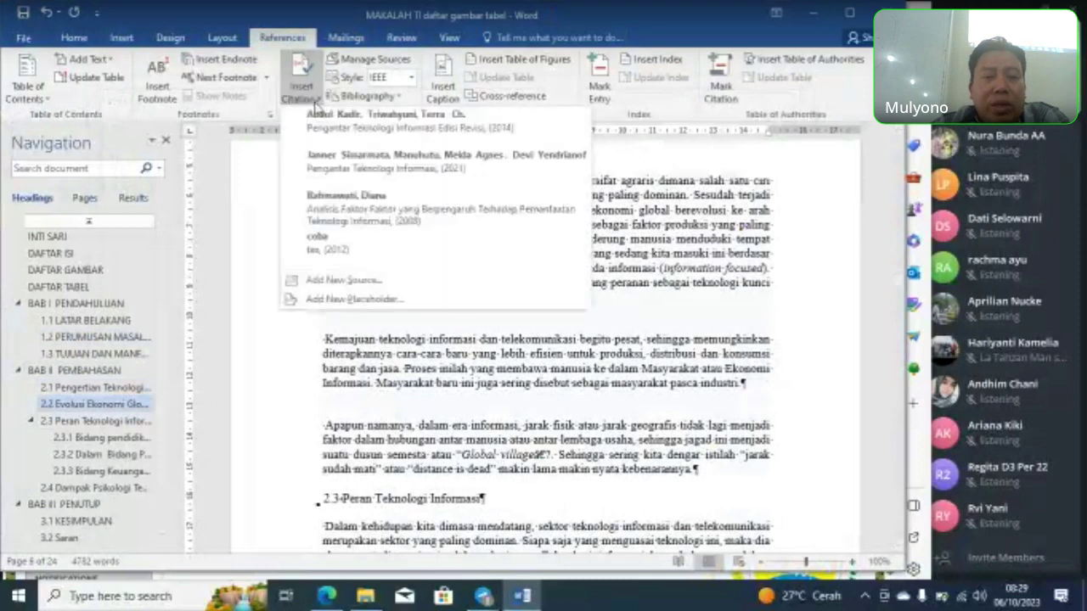
{"action": "left_click", "coordinate": [396, 215]}
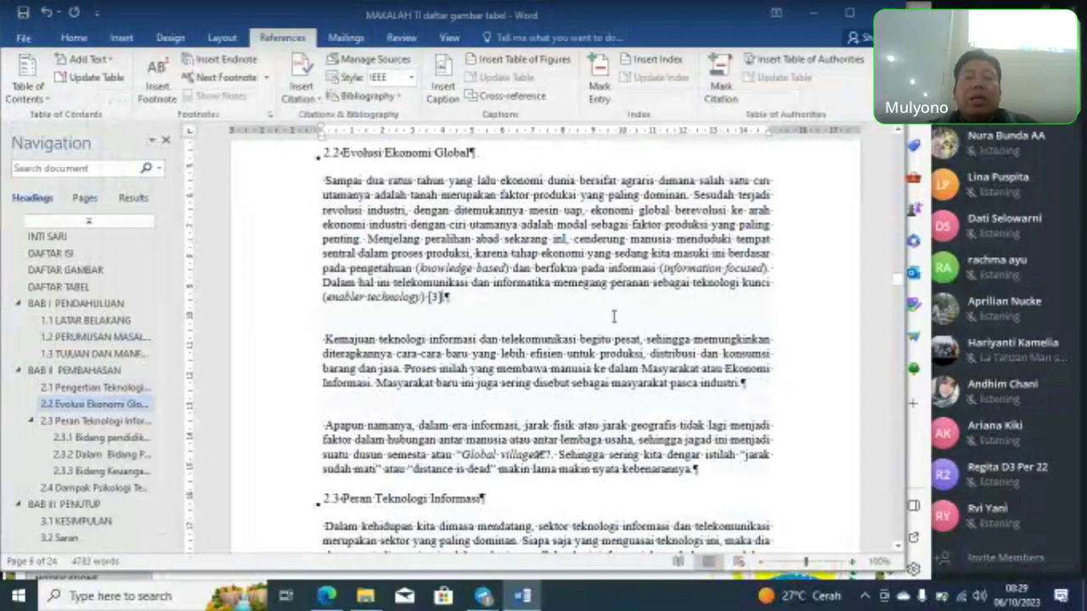
{"action": "scroll", "coordinate": [645, 331], "scroll_direction": "up", "scroll_amount": 1}
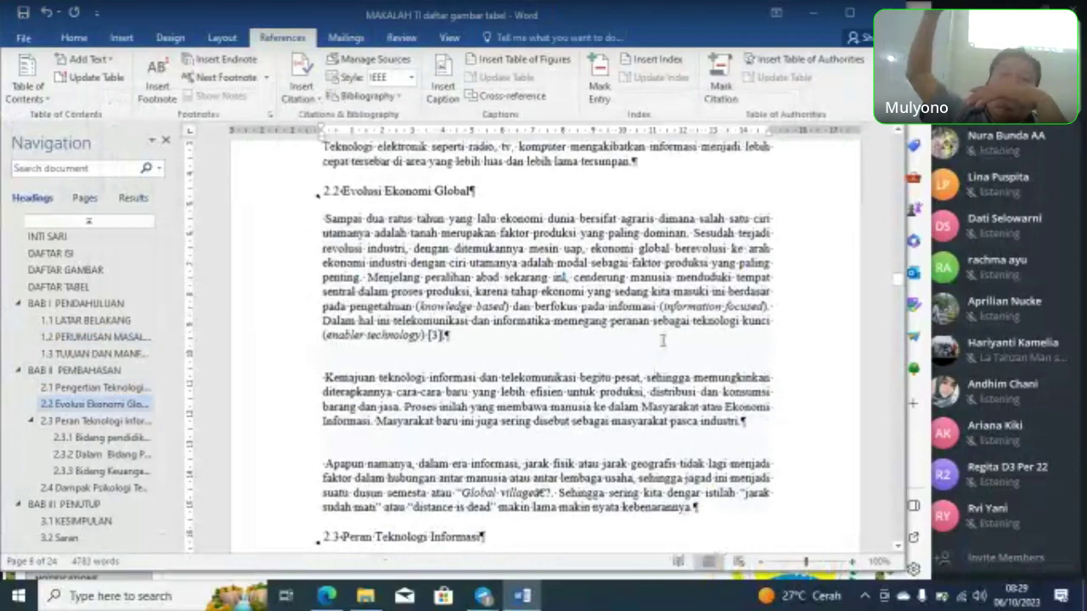
{"action": "type", "text": "."}
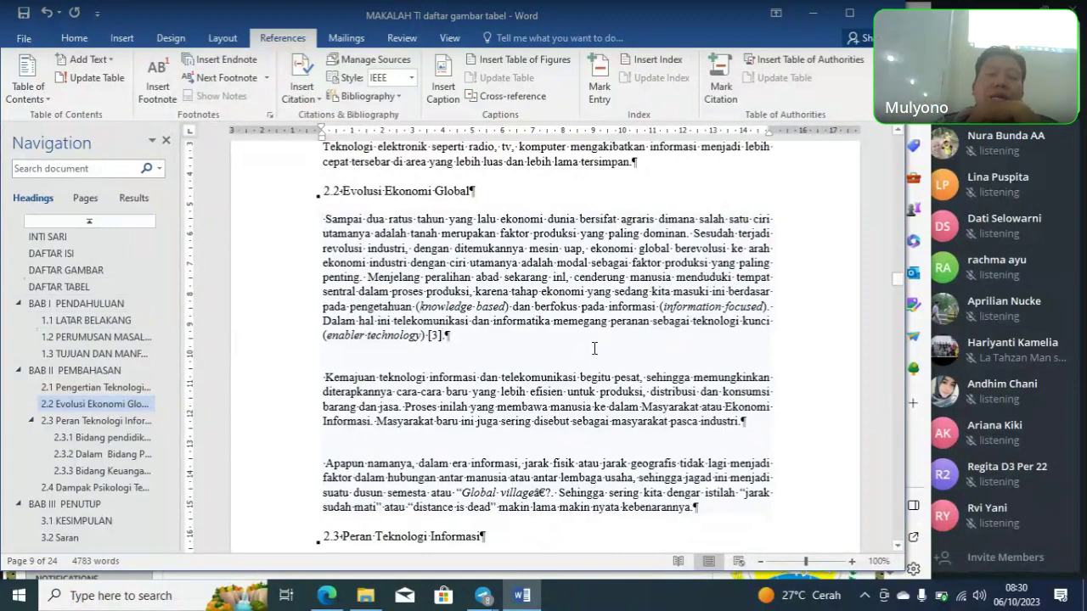
Step: Try citing source [2] at the end of the paragraph above the picture in section 2.1, and undo the insertion
{"action": "scroll", "coordinate": [627, 408], "scroll_direction": "up", "scroll_amount": 5}
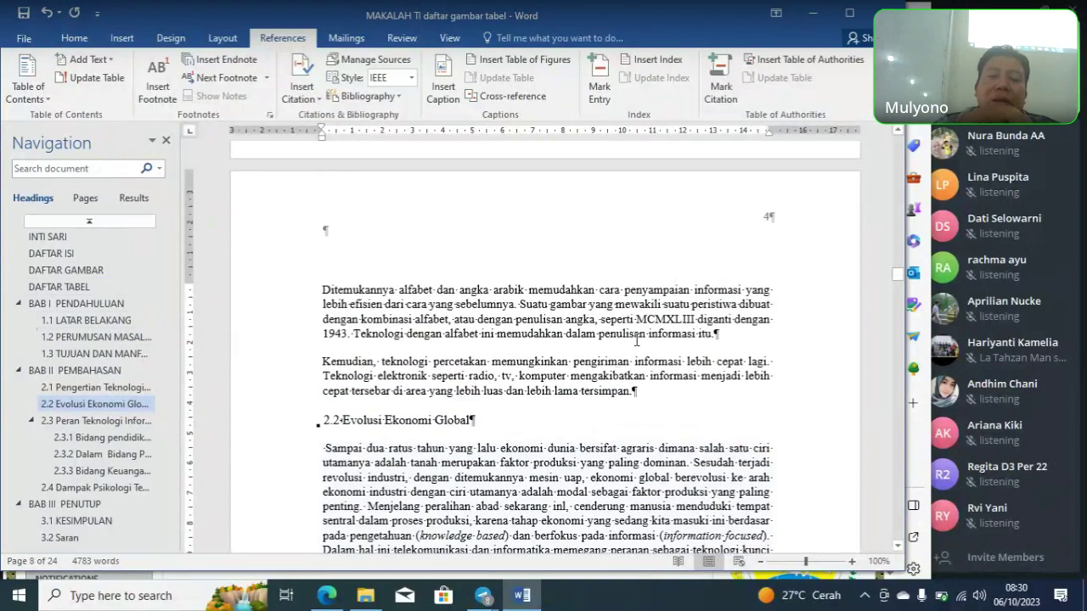
{"action": "scroll", "coordinate": [605, 331], "scroll_direction": "up", "scroll_amount": 15}
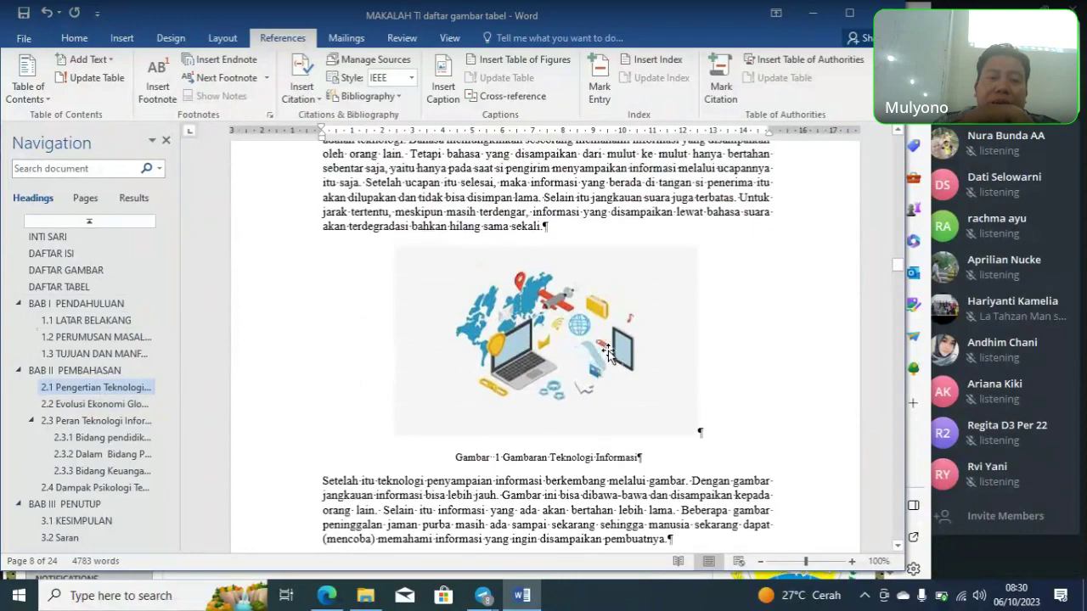
{"action": "scroll", "coordinate": [606, 354], "scroll_direction": "up", "scroll_amount": 5}
{"action": "scroll", "coordinate": [602, 356], "scroll_direction": "down", "scroll_amount": 6}
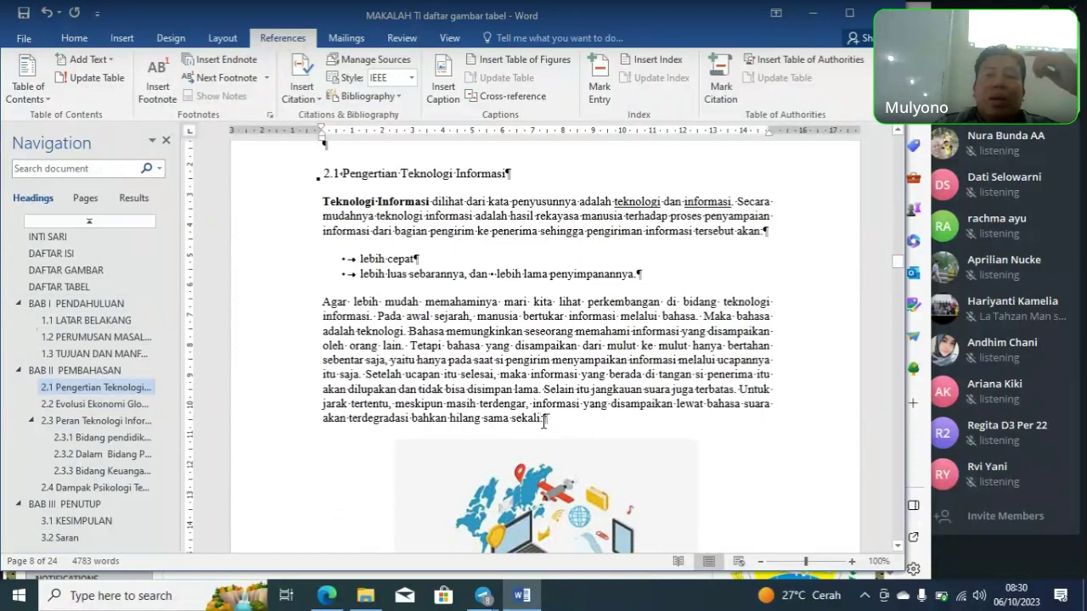
{"action": "left_click", "coordinate": [301, 90]}
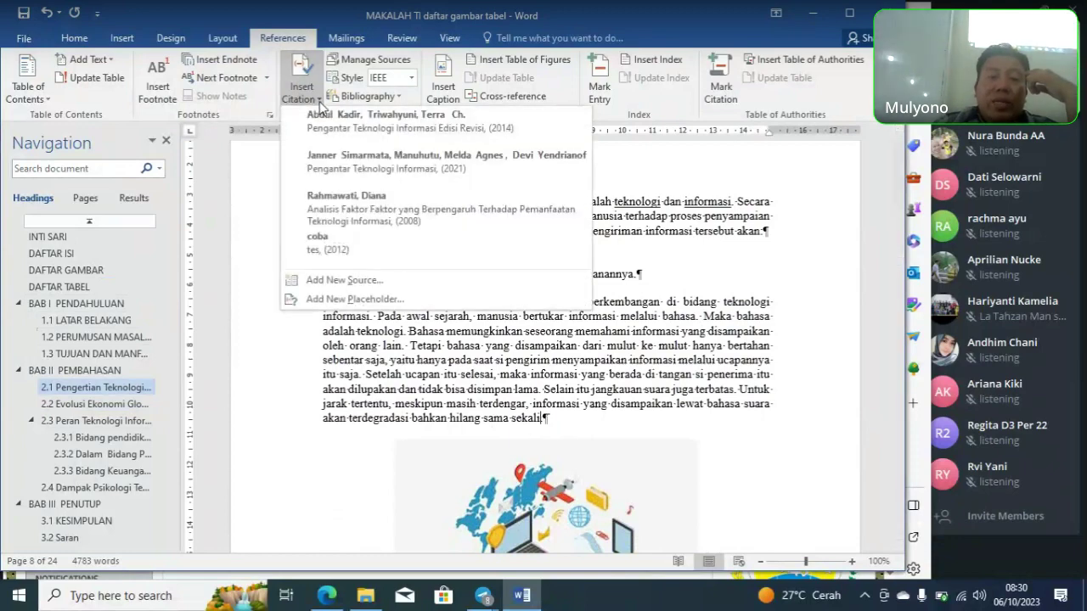
{"action": "left_click", "coordinate": [403, 142]}
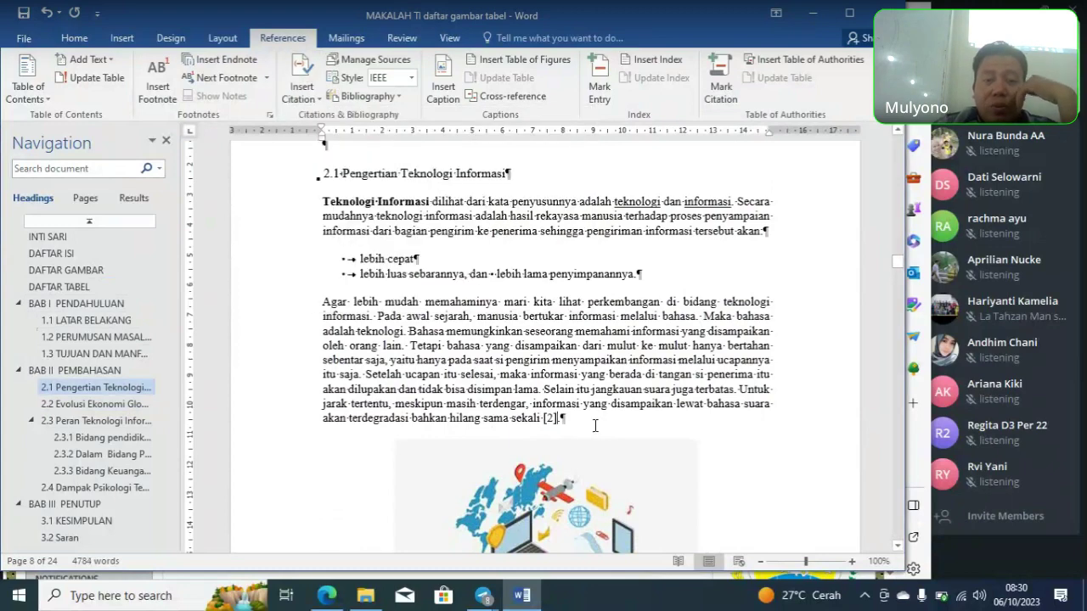
{"action": "key", "text": "ctrl+z"}
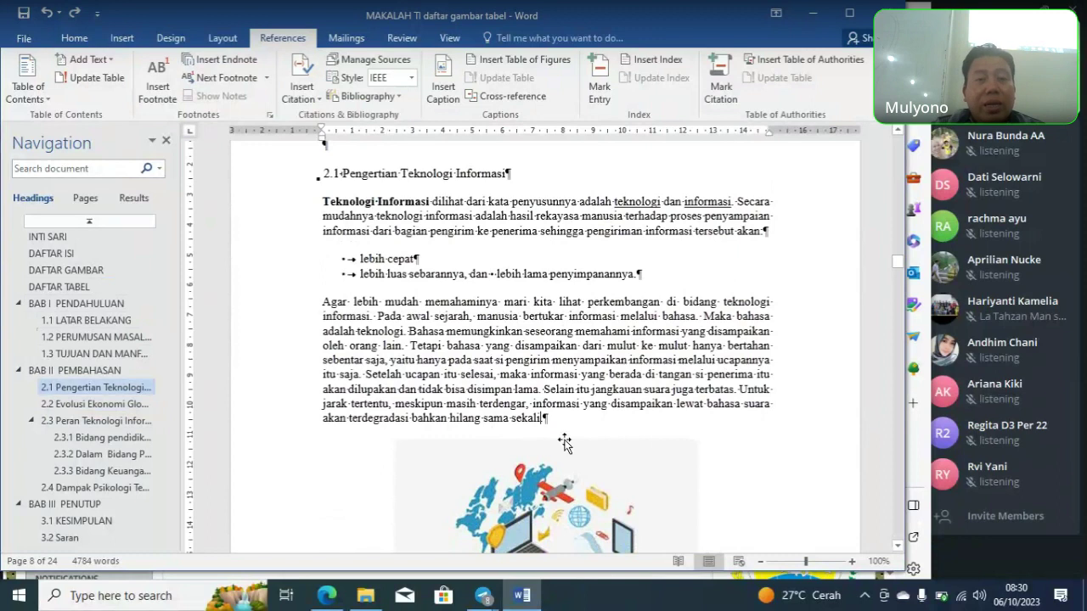
{"action": "left_click", "coordinate": [302, 85]}
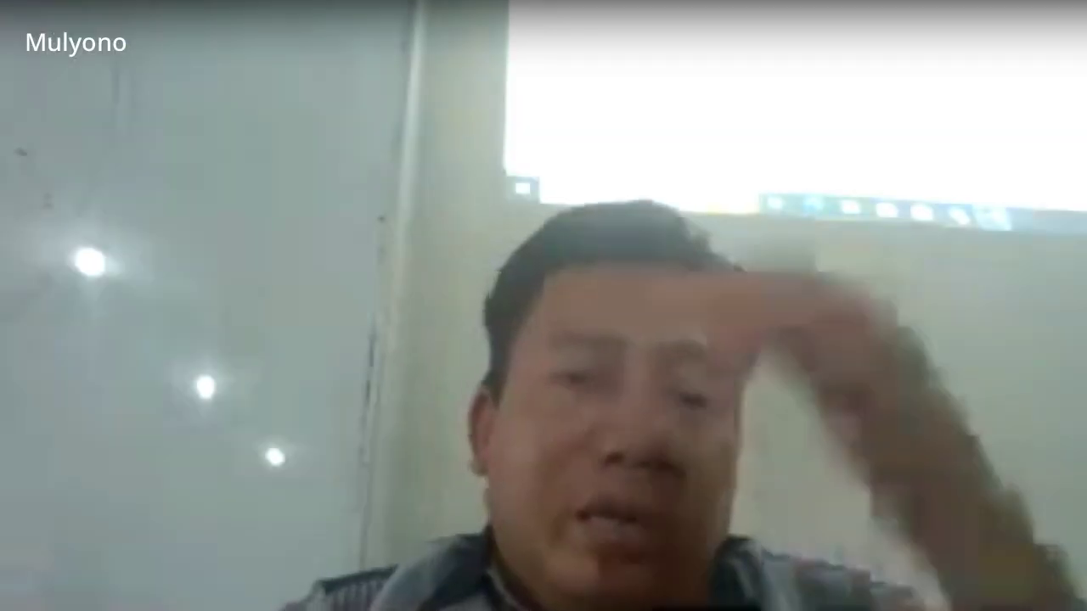
{"action": "left_click", "coordinate": [717, 287]}
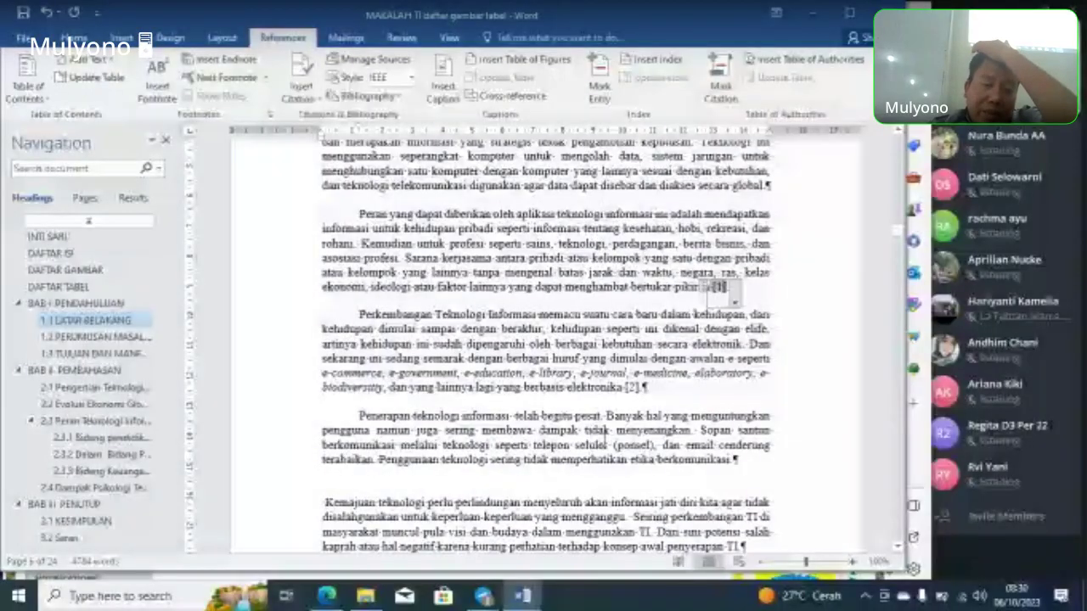
{"action": "scroll", "coordinate": [419, 383], "scroll_direction": "down", "scroll_amount": 5}
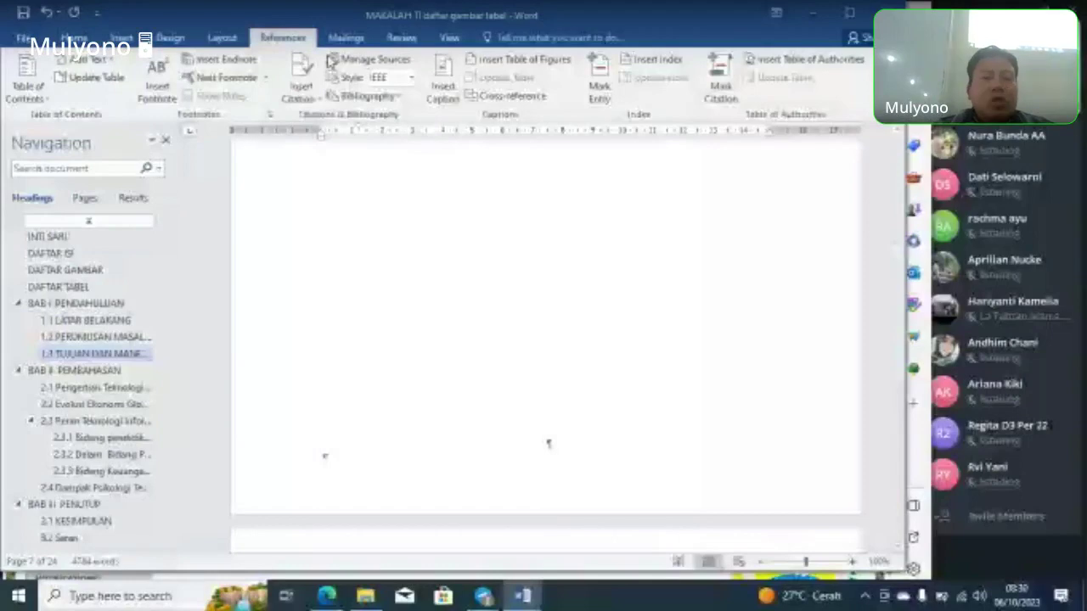
Step: Start another new source in the source manager and set its type to Conference Proceedings
{"action": "left_click", "coordinate": [376, 59]}
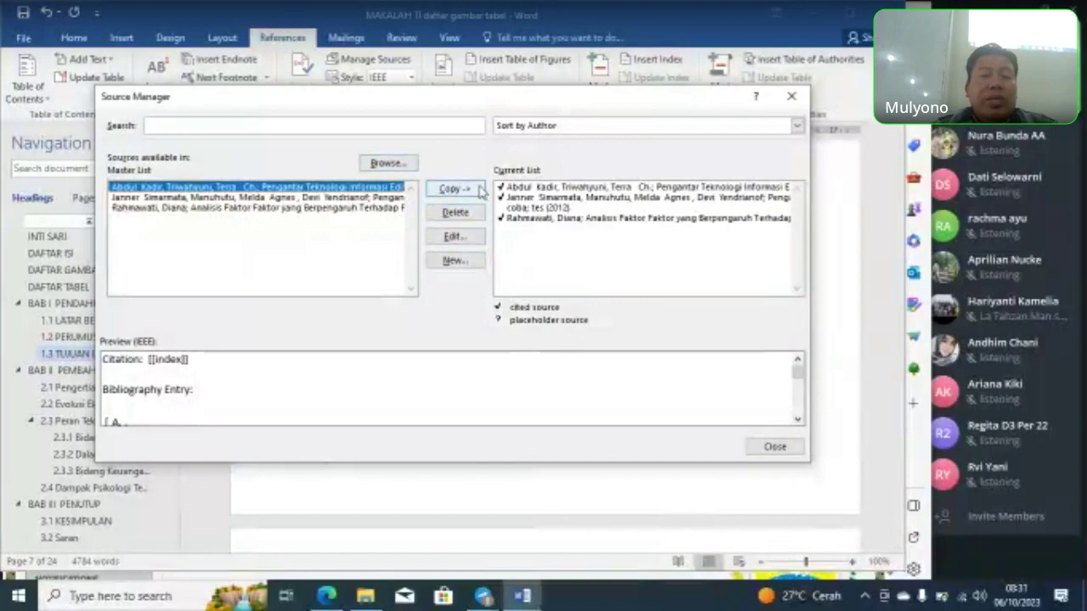
{"action": "left_click", "coordinate": [454, 259]}
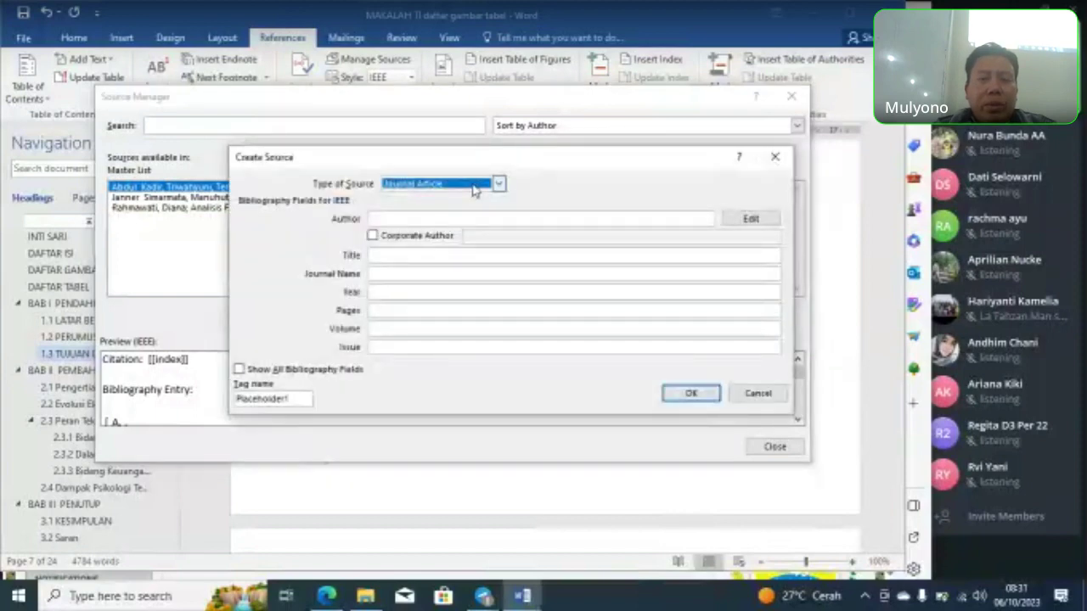
{"action": "left_click", "coordinate": [474, 190]}
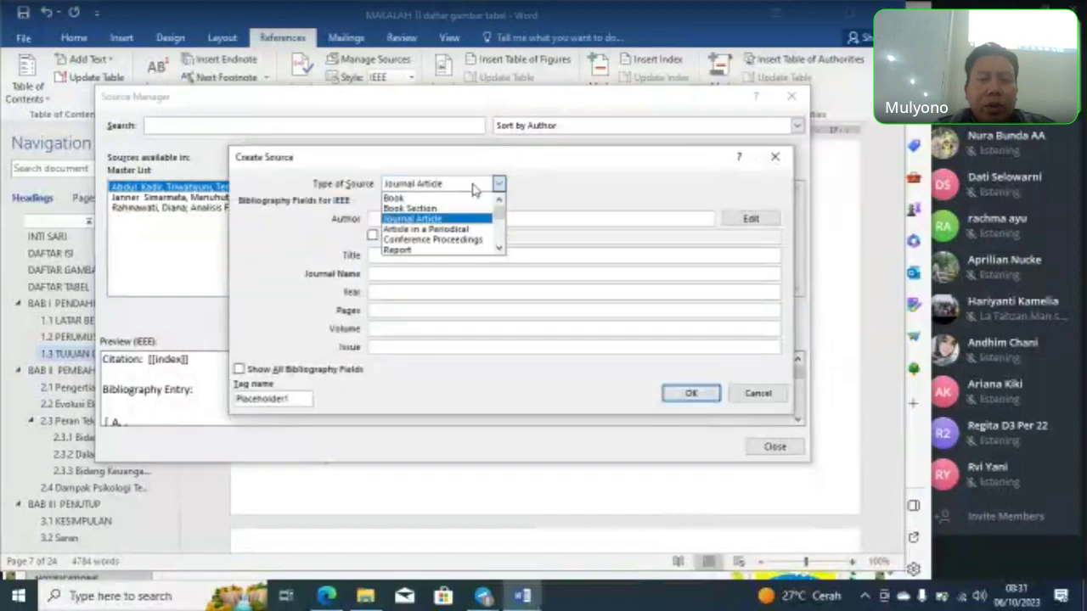
{"action": "left_click", "coordinate": [470, 240]}
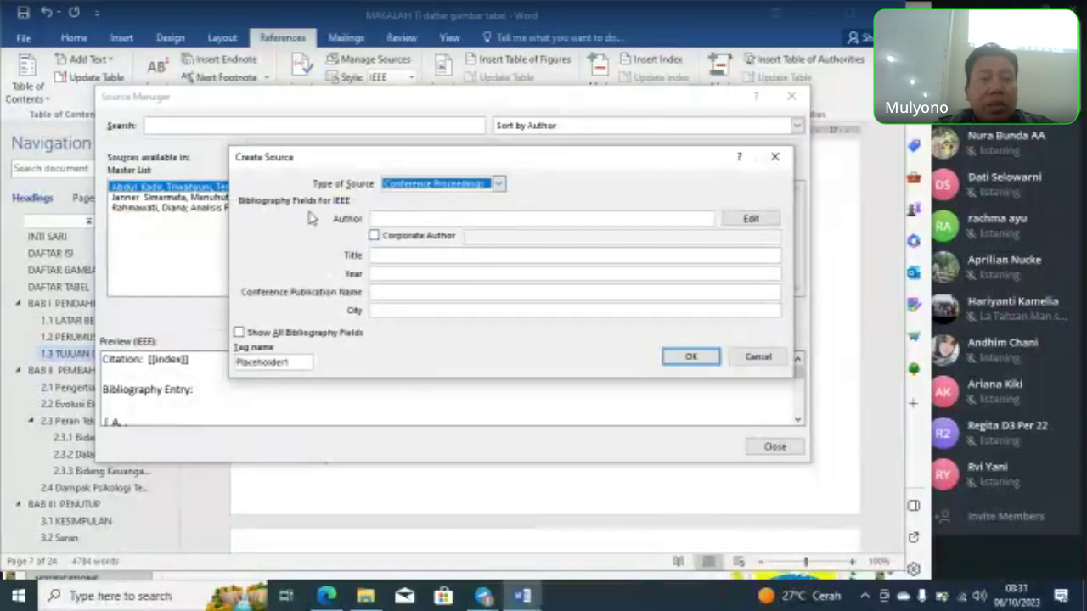
Step: Switch to the browser, find the e-LiS page of the conference paper "Perkembangan Teknologi Informasi di Indonesia", and copy its title
{"action": "left_click", "coordinate": [327, 597]}
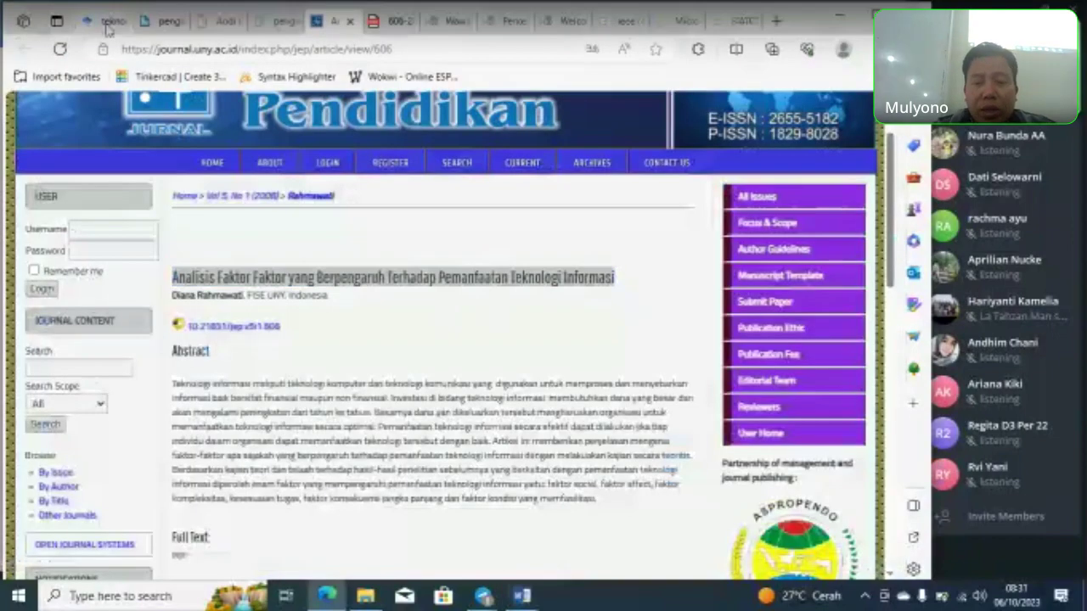
{"action": "left_click", "coordinate": [106, 28]}
{"action": "scroll", "coordinate": [738, 375], "scroll_direction": "up", "scroll_amount": 1}
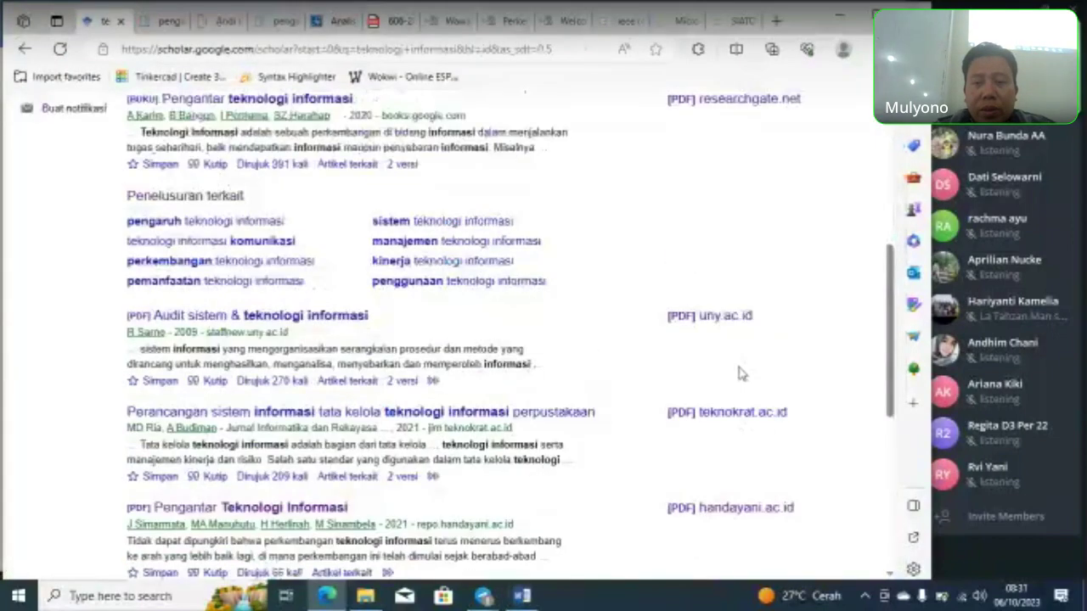
{"action": "scroll", "coordinate": [739, 373], "scroll_direction": "up", "scroll_amount": 2}
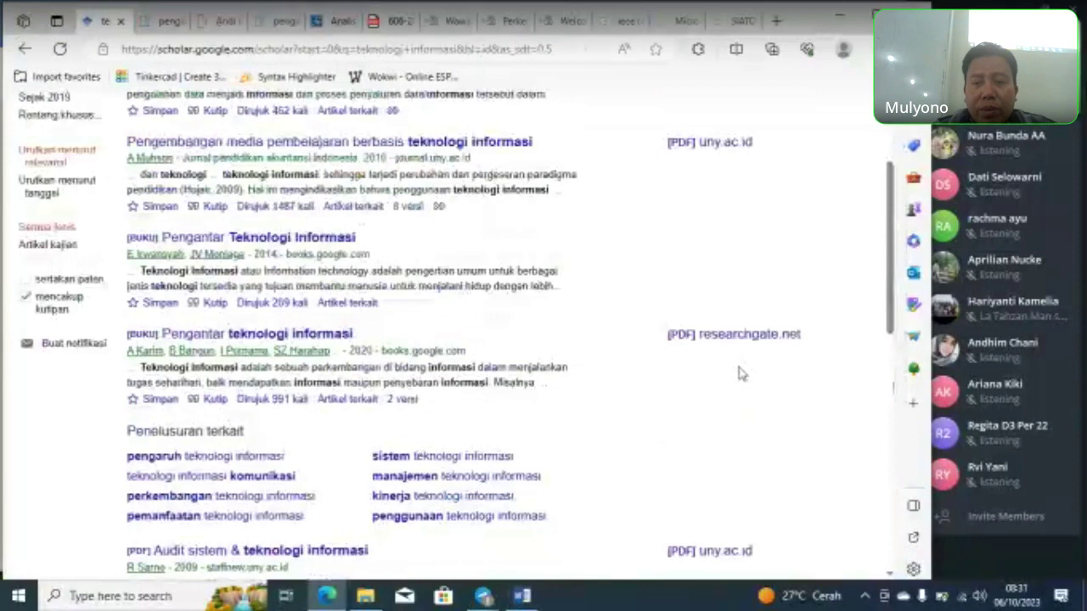
{"action": "scroll", "coordinate": [738, 373], "scroll_direction": "up", "scroll_amount": 2}
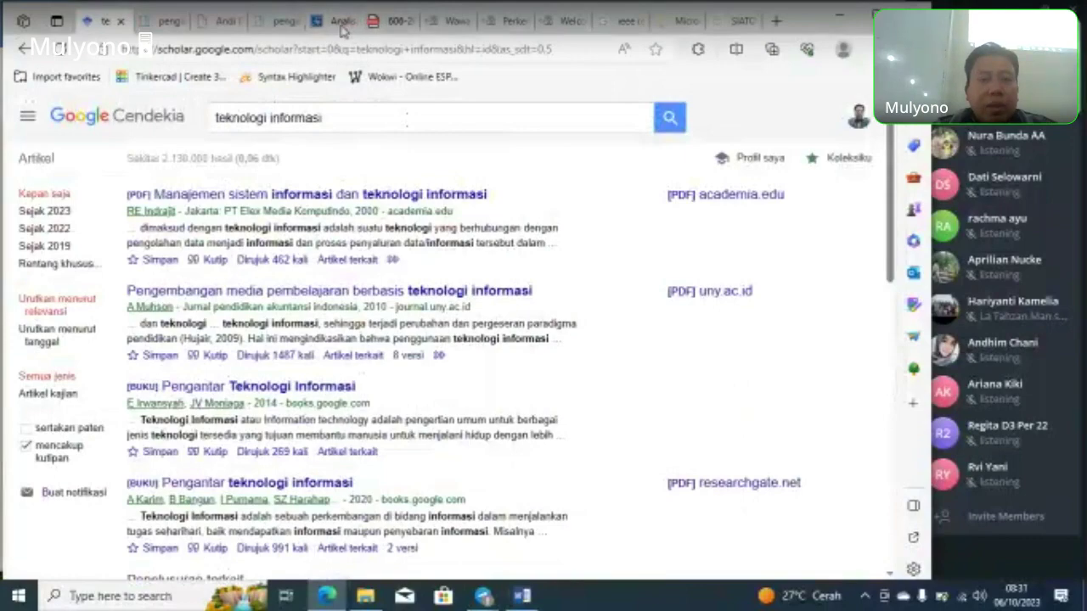
{"action": "left_click", "coordinate": [342, 28]}
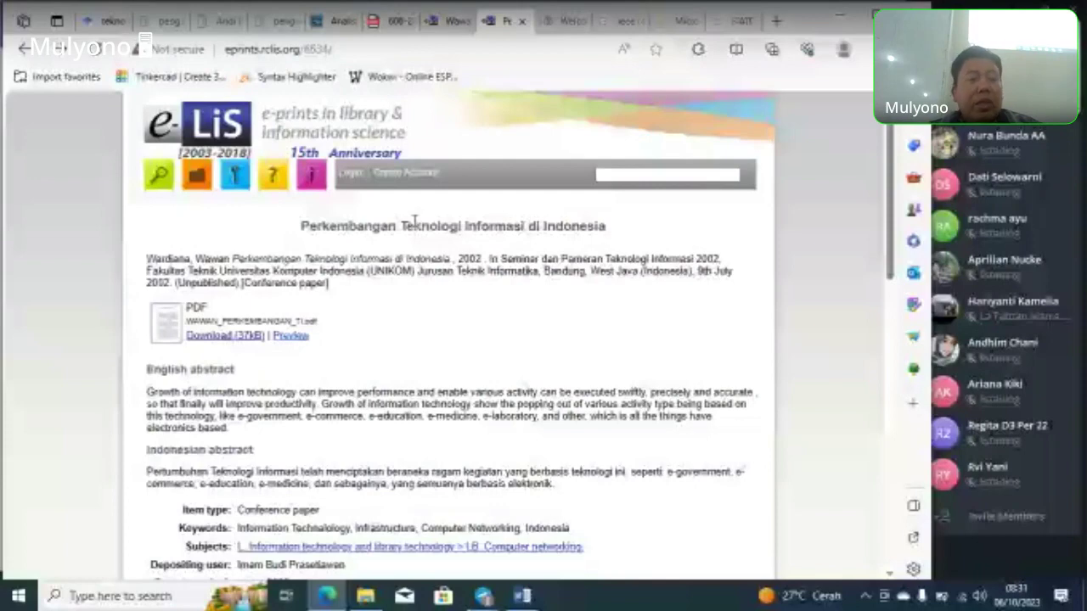
{"action": "triple_click", "coordinate": [414, 222]}
{"action": "key", "text": "ctrl+c"}
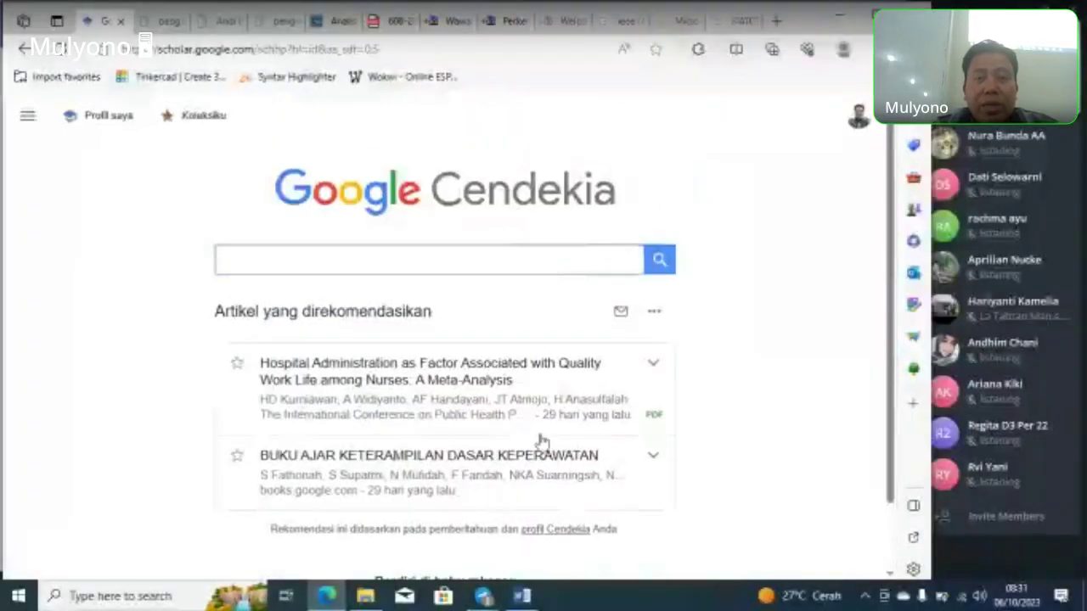
Step: Search Google for "Perkembangan Teknologi Informasi di Indonesia" and look through the results for the paper's publication details
{"action": "left_click", "coordinate": [571, 28]}
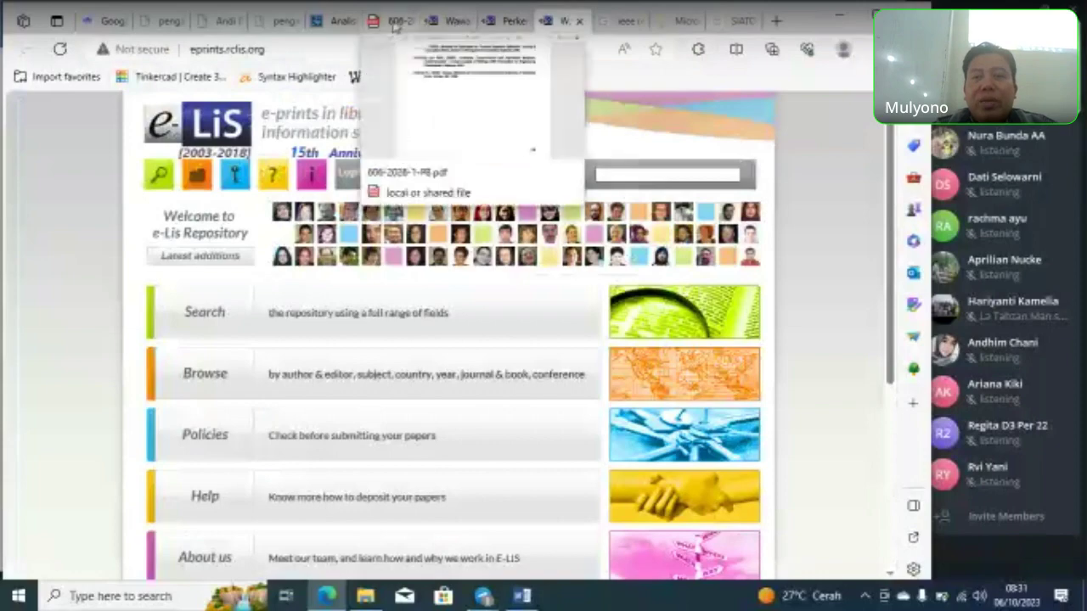
{"action": "left_click", "coordinate": [775, 21]}
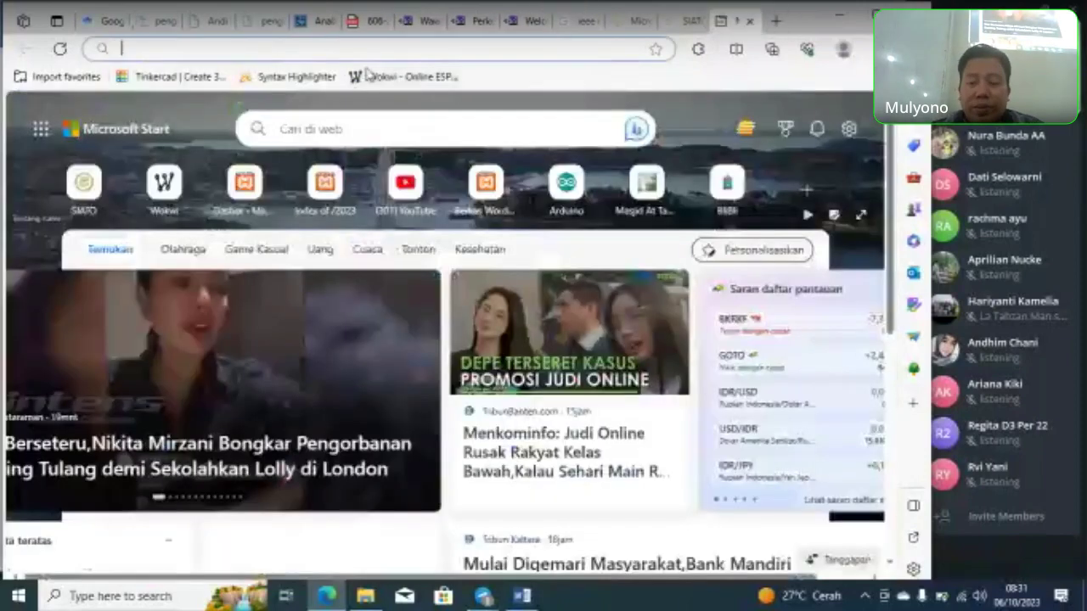
{"action": "type", "text": "goo"}
{"action": "key", "text": "Return"}
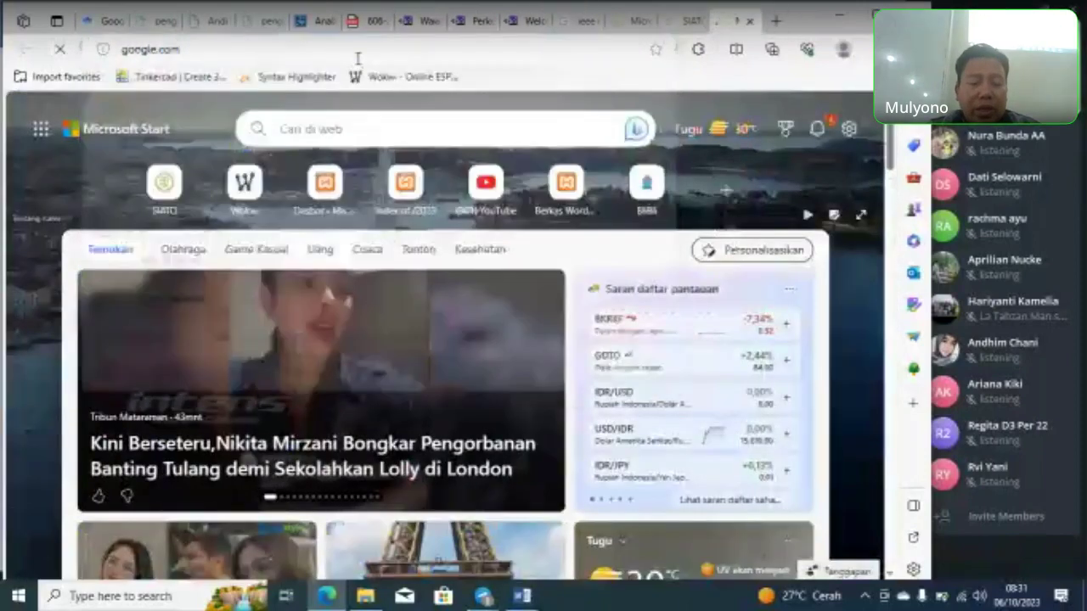
{"action": "key", "text": "ctrl+v"}
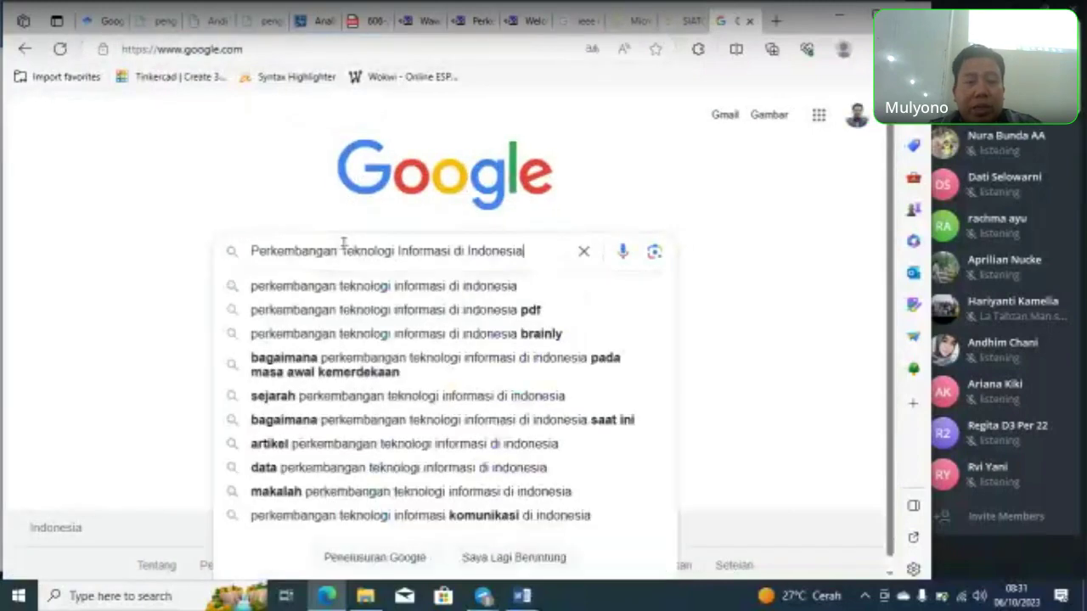
{"action": "key", "text": "Return"}
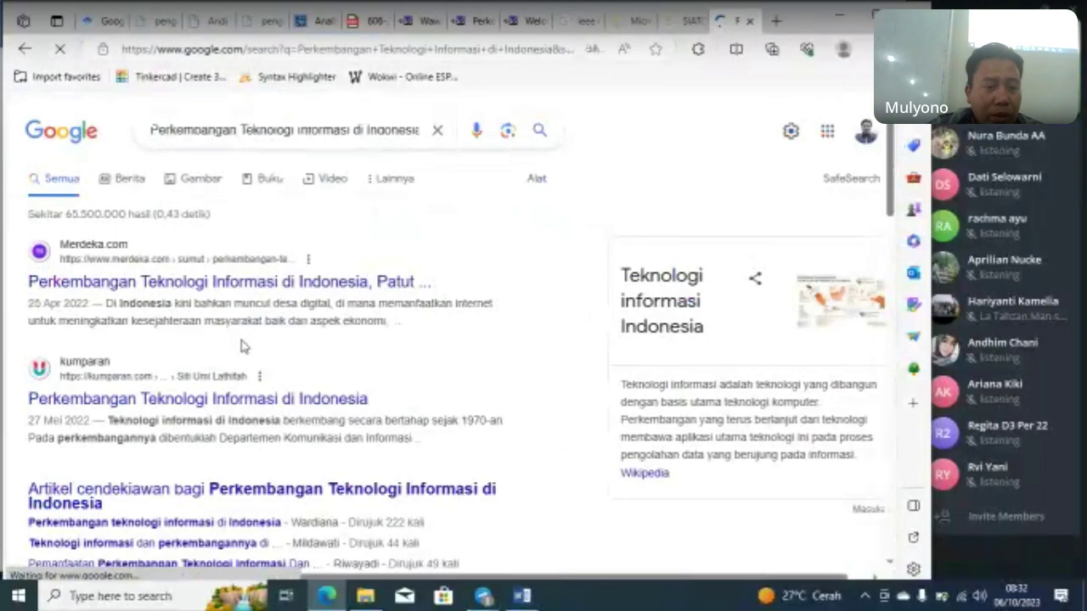
{"action": "scroll", "coordinate": [241, 345], "scroll_direction": "down", "scroll_amount": 2}
{"action": "scroll", "coordinate": [243, 344], "scroll_direction": "down", "scroll_amount": 1}
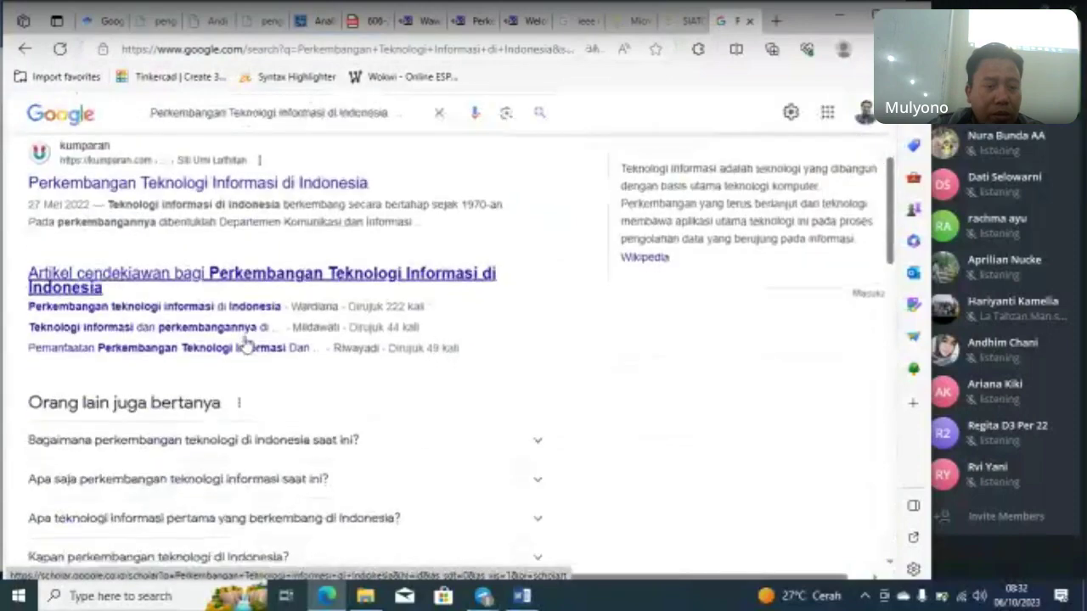
{"action": "scroll", "coordinate": [245, 343], "scroll_direction": "down", "scroll_amount": 2}
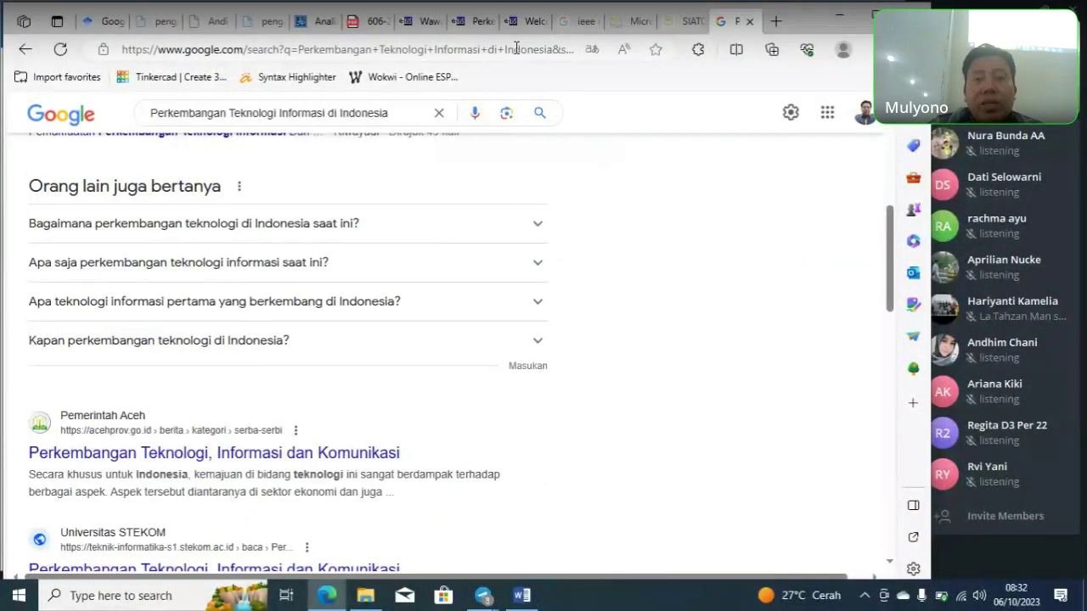
Step: Return to the paper's e-LiS page and examine its citation line, conference location and date, and record details
{"action": "left_click", "coordinate": [530, 23]}
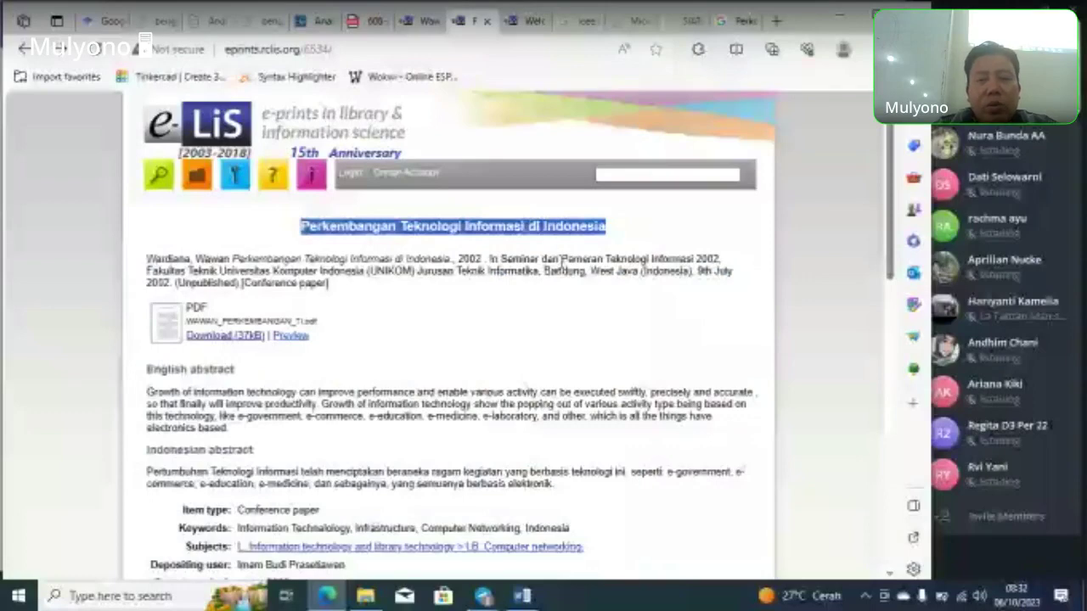
{"action": "left_click_drag", "start_coordinate": [597, 271], "coordinate": [731, 272]}
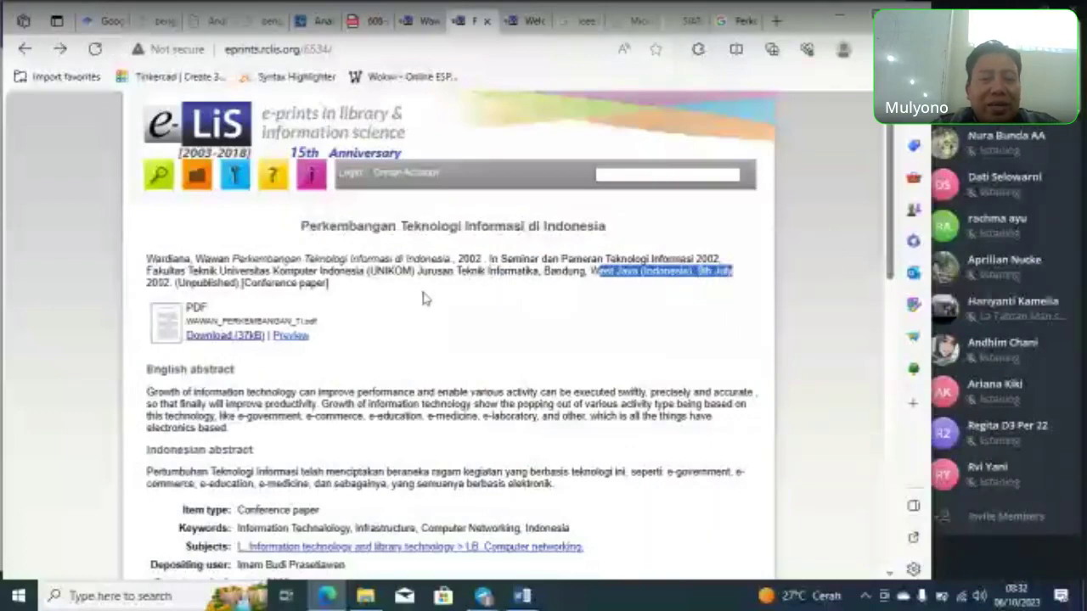
{"action": "scroll", "coordinate": [395, 288], "scroll_direction": "down", "scroll_amount": 2}
{"action": "scroll", "coordinate": [399, 272], "scroll_direction": "down", "scroll_amount": 1}
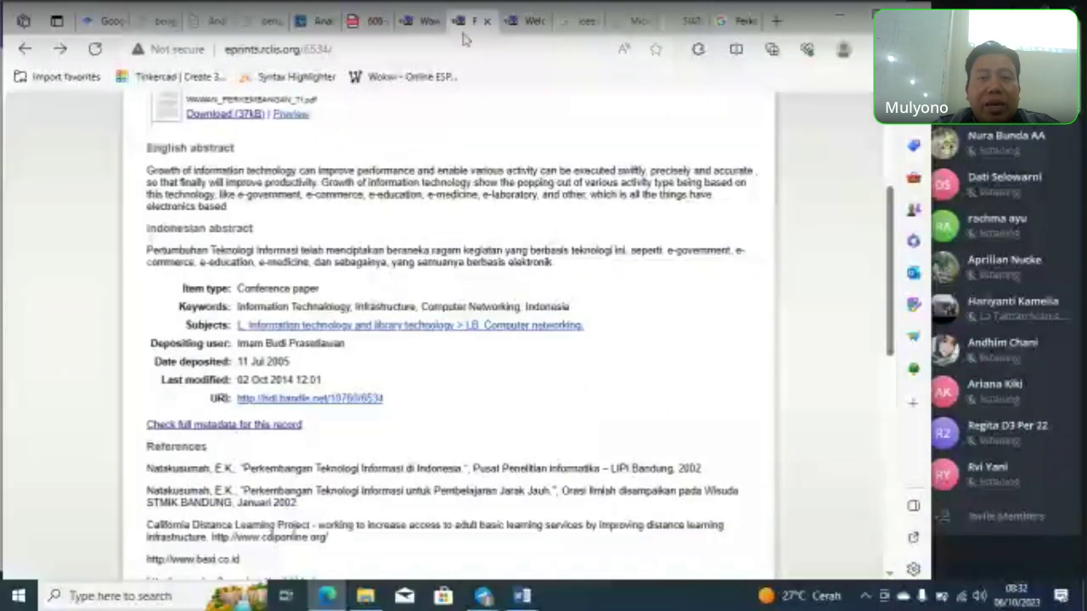
Step: Look through the pages of the paper's PDF for publication details and return to its e-LiS page
{"action": "left_click", "coordinate": [427, 26]}
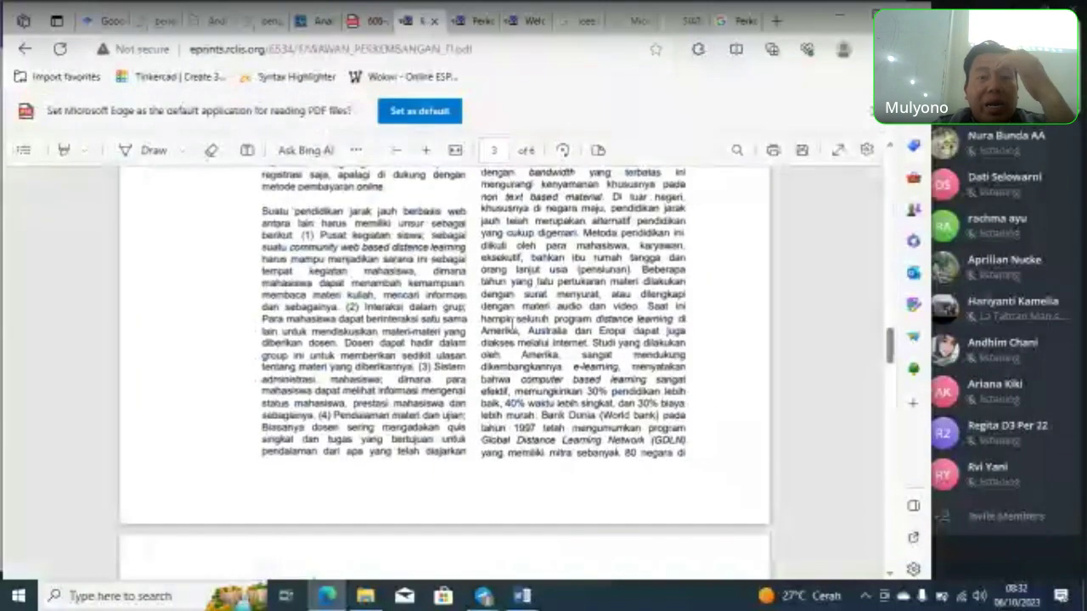
{"action": "scroll", "coordinate": [513, 324], "scroll_direction": "down", "scroll_amount": 6}
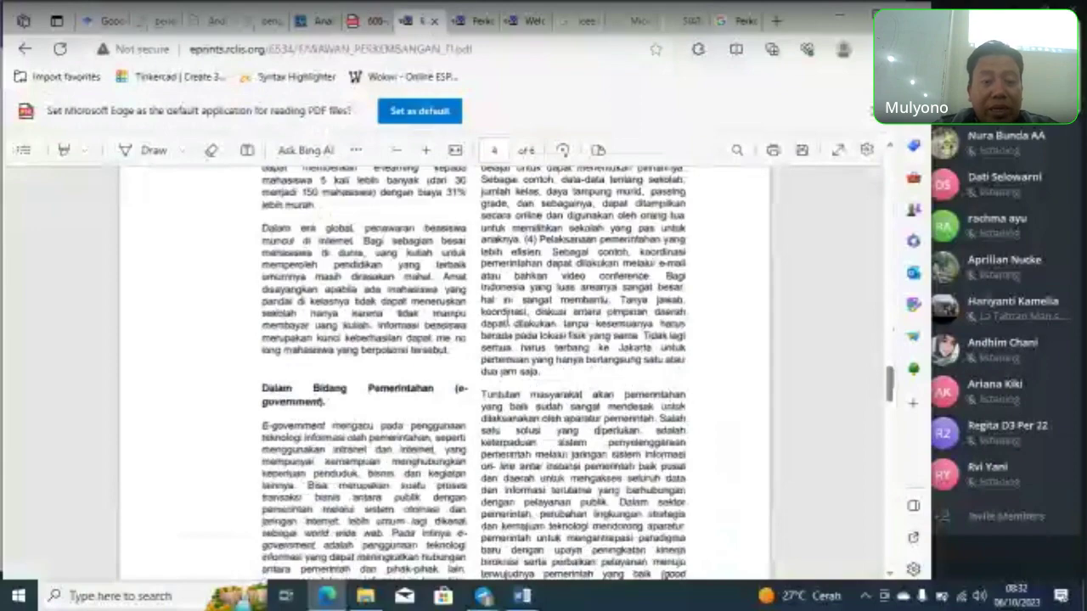
{"action": "scroll", "coordinate": [507, 316], "scroll_direction": "down", "scroll_amount": 1}
{"action": "scroll", "coordinate": [506, 316], "scroll_direction": "up", "scroll_amount": 4}
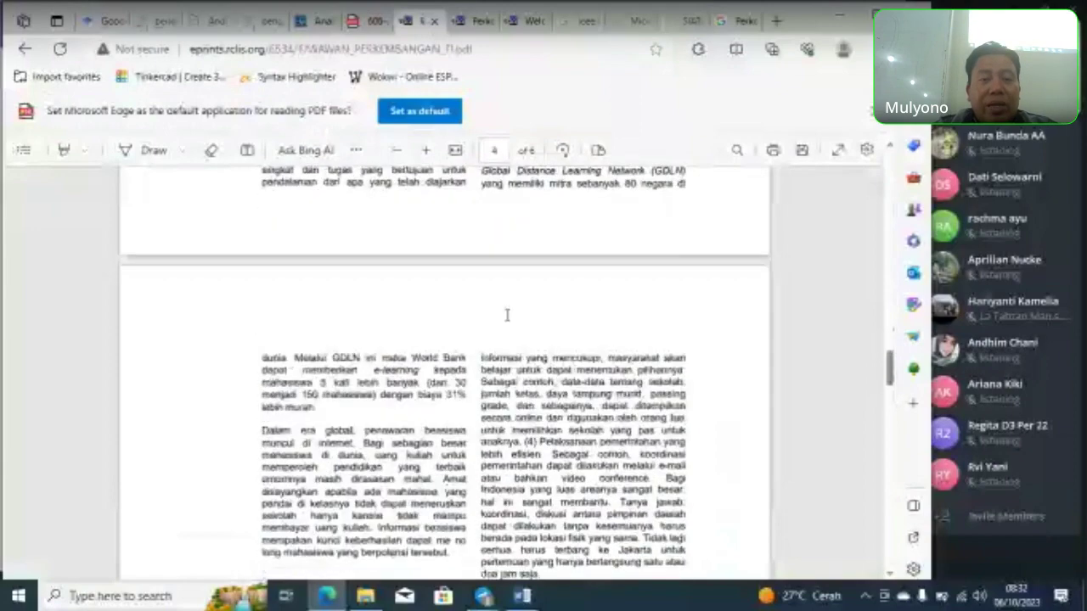
{"action": "scroll", "coordinate": [506, 316], "scroll_direction": "up", "scroll_amount": 8}
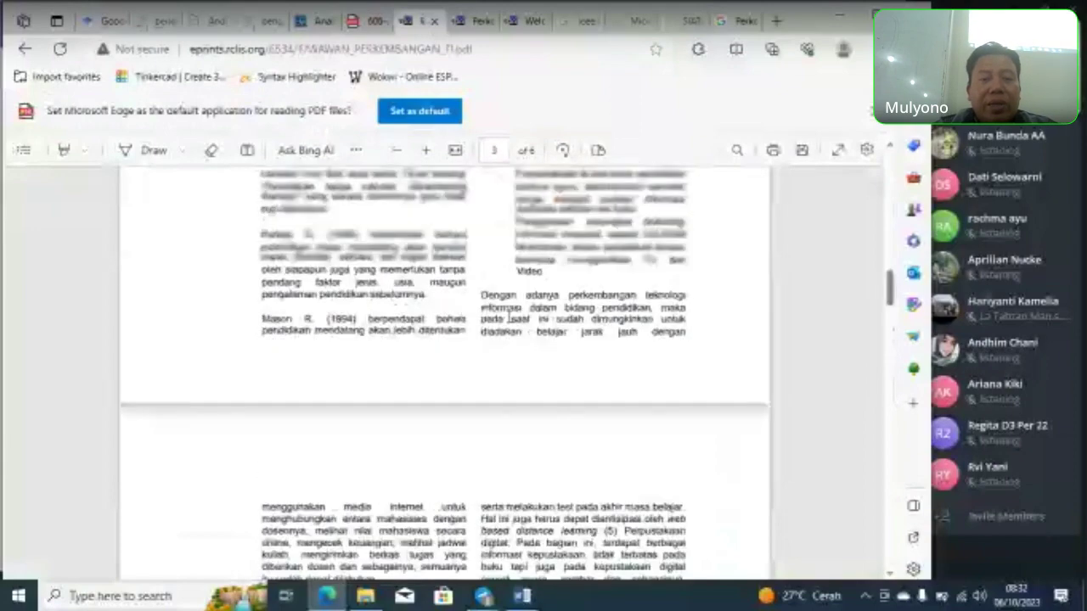
{"action": "scroll", "coordinate": [507, 319], "scroll_direction": "up", "scroll_amount": 5}
{"action": "scroll", "coordinate": [393, 478], "scroll_direction": "down", "scroll_amount": 10}
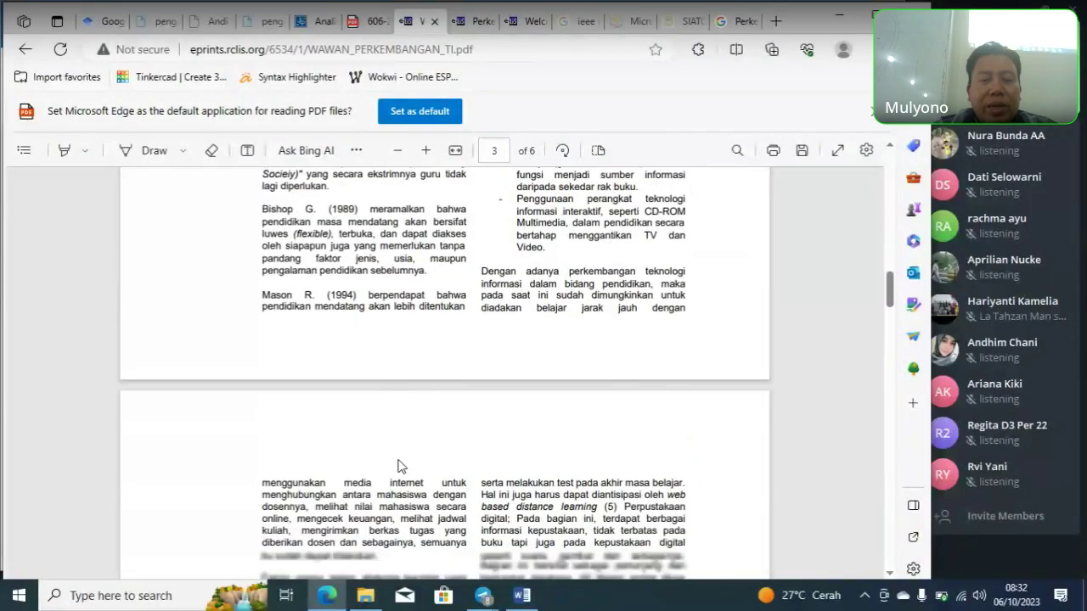
{"action": "scroll", "coordinate": [404, 447], "scroll_direction": "down", "scroll_amount": 10}
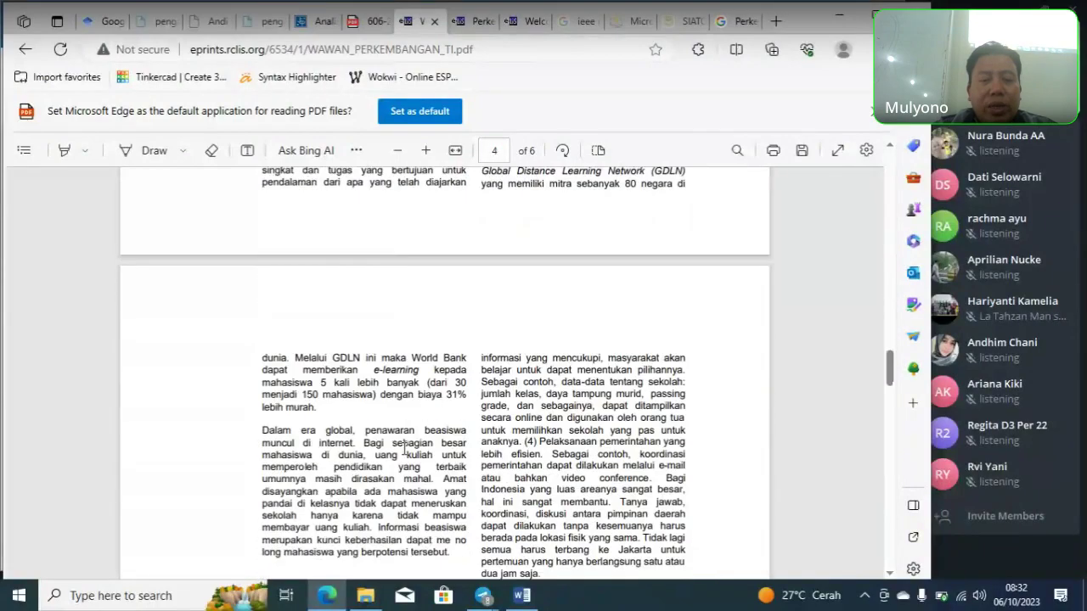
{"action": "scroll", "coordinate": [393, 392], "scroll_direction": "down", "scroll_amount": 5}
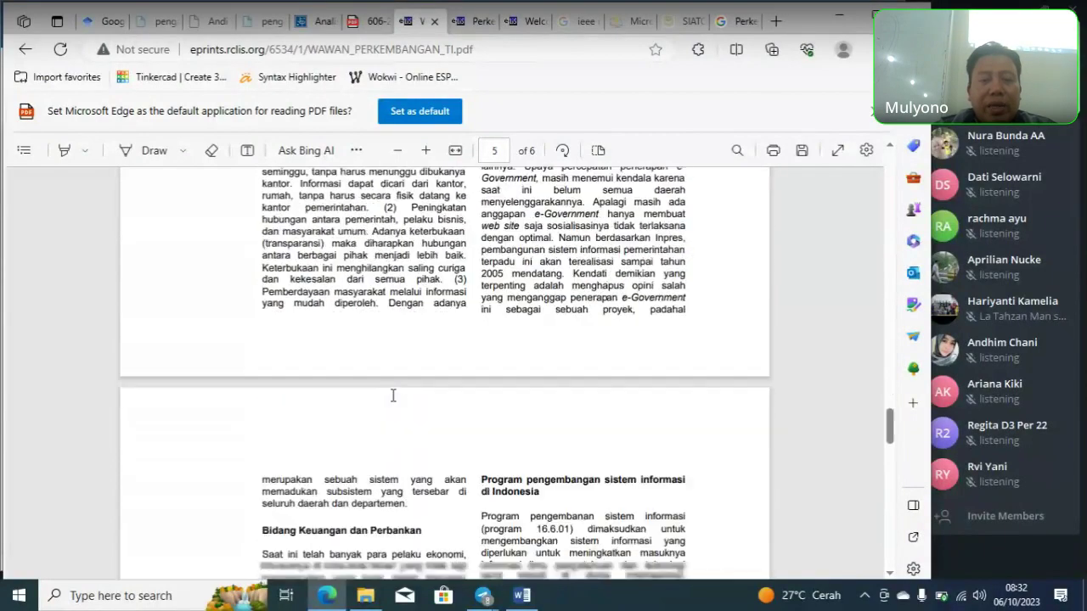
{"action": "scroll", "coordinate": [393, 391], "scroll_direction": "down", "scroll_amount": 3}
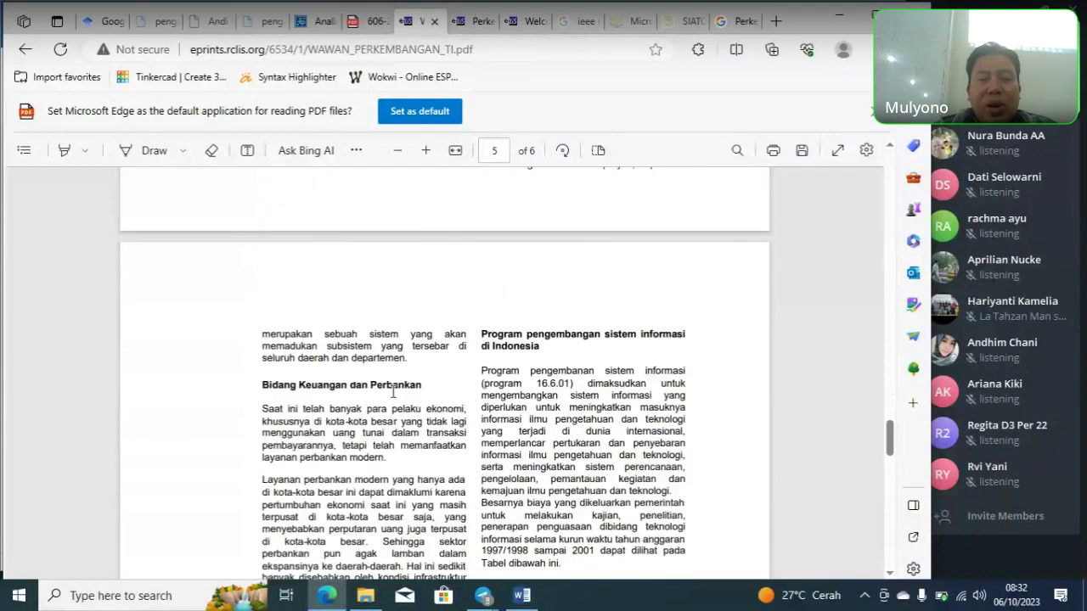
{"action": "scroll", "coordinate": [393, 391], "scroll_direction": "down", "scroll_amount": 5}
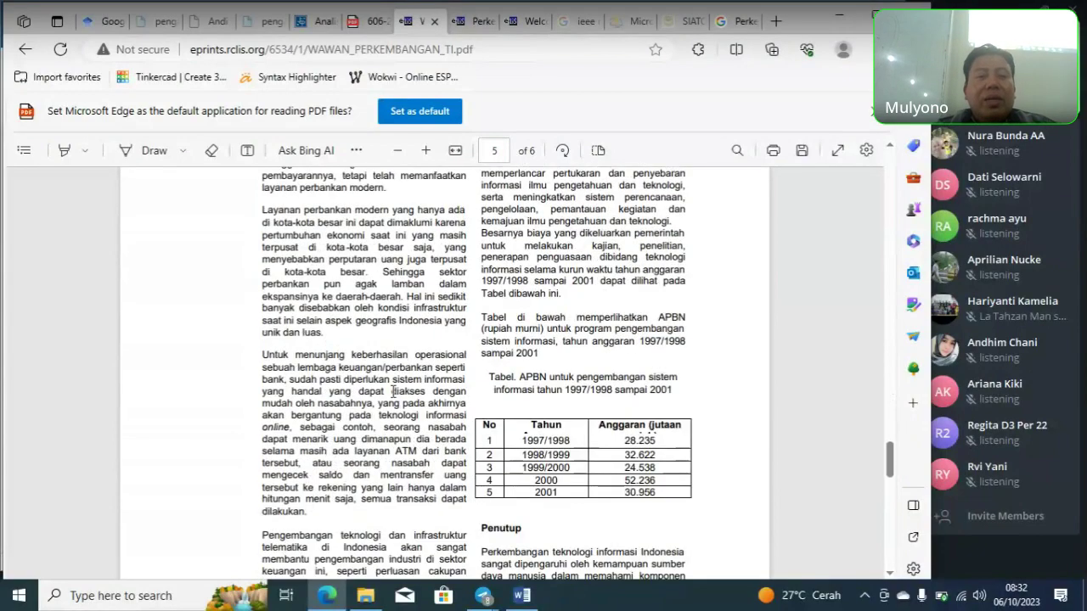
{"action": "scroll", "coordinate": [393, 391], "scroll_direction": "down", "scroll_amount": 4}
{"action": "scroll", "coordinate": [459, 413], "scroll_direction": "up", "scroll_amount": 15}
{"action": "scroll", "coordinate": [459, 413], "scroll_direction": "up", "scroll_amount": 15}
{"action": "scroll", "coordinate": [459, 413], "scroll_direction": "up", "scroll_amount": 20}
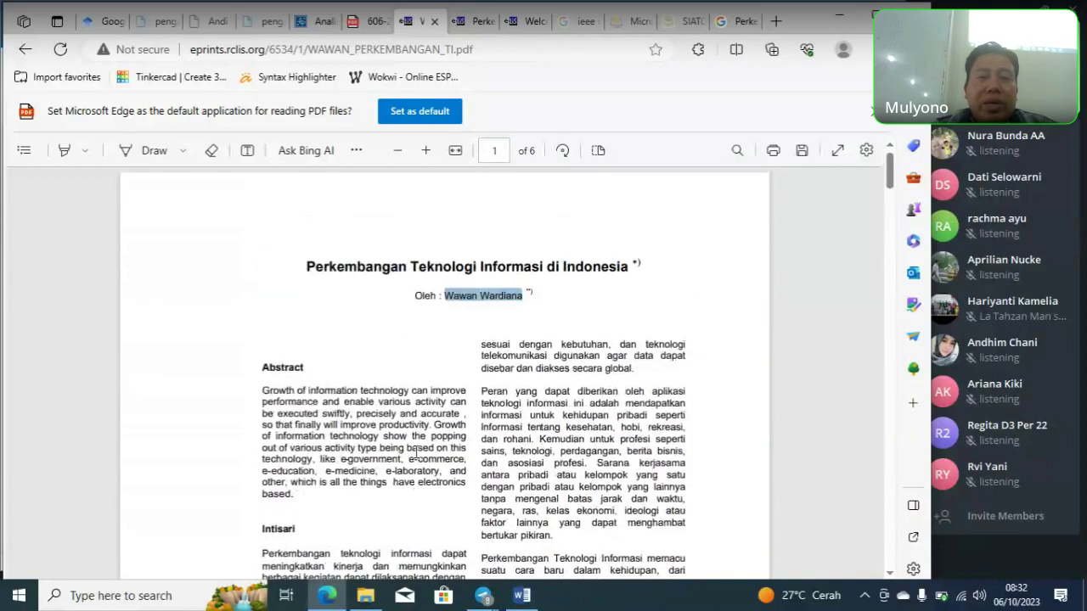
{"action": "left_click", "coordinate": [488, 32]}
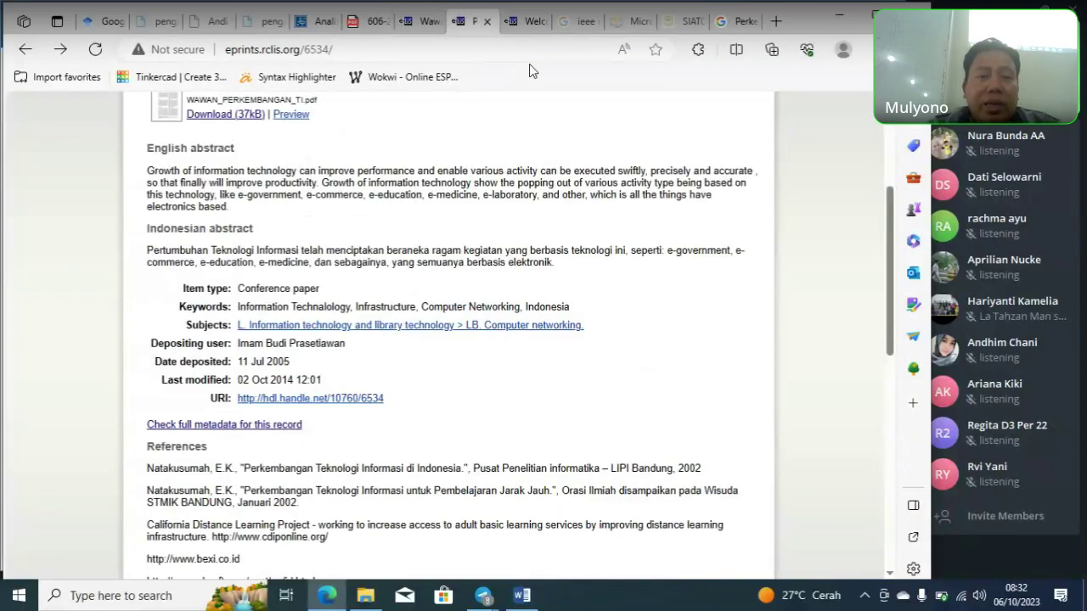
{"action": "scroll", "coordinate": [335, 187], "scroll_direction": "up", "scroll_amount": 3}
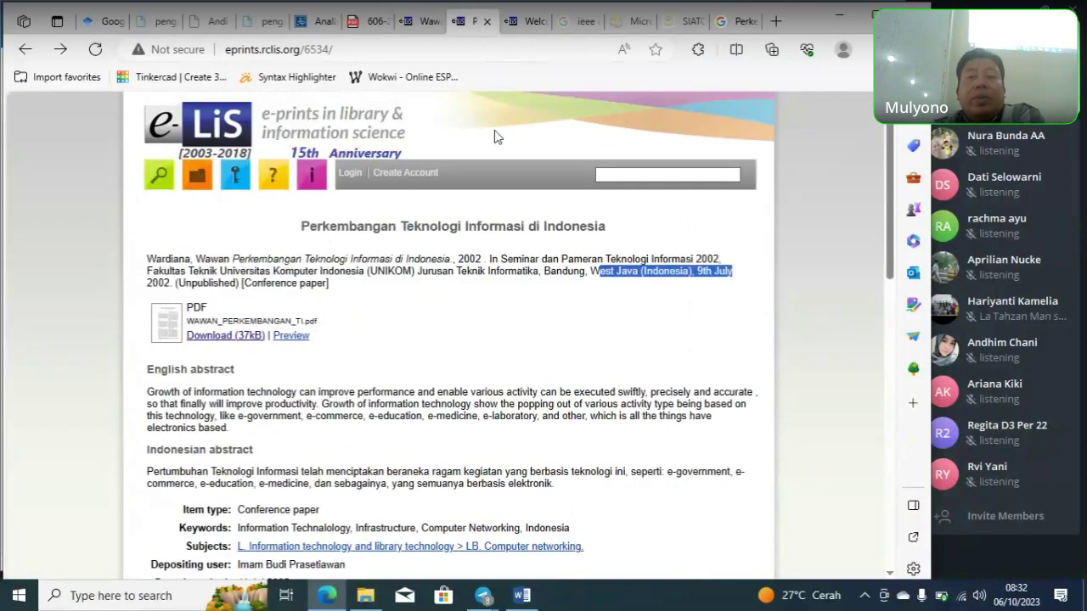
Step: Copy the author's name from the first page of the paper's PDF
{"action": "left_click", "coordinate": [519, 597]}
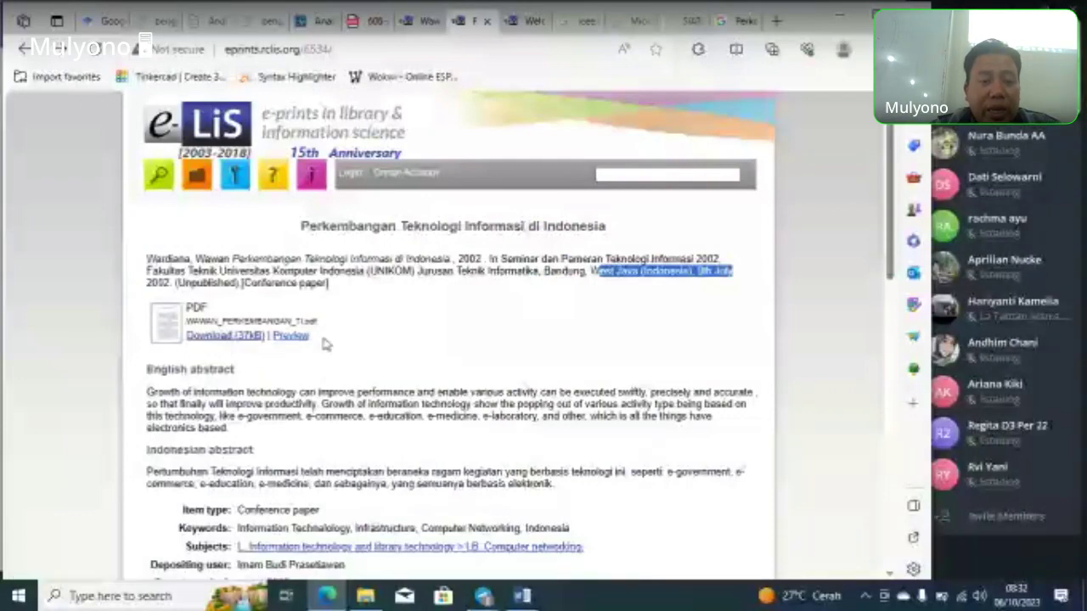
{"action": "scroll", "coordinate": [265, 488], "scroll_direction": "down", "scroll_amount": 2}
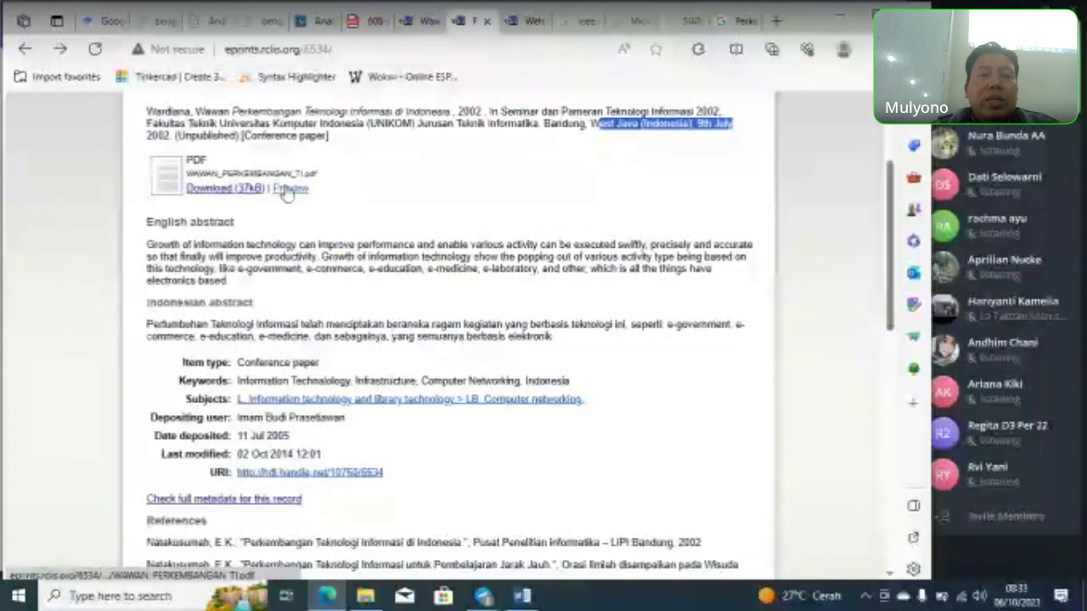
{"action": "left_click", "coordinate": [227, 188]}
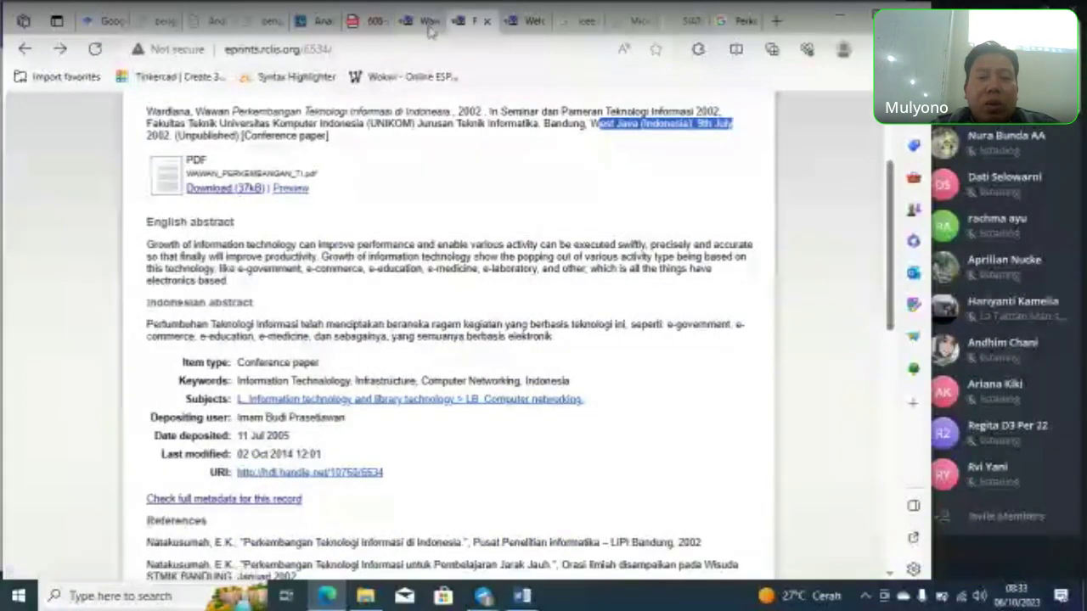
{"action": "left_click_drag", "start_coordinate": [443, 296], "coordinate": [522, 298]}
{"action": "key", "text": "ctrl+c"}
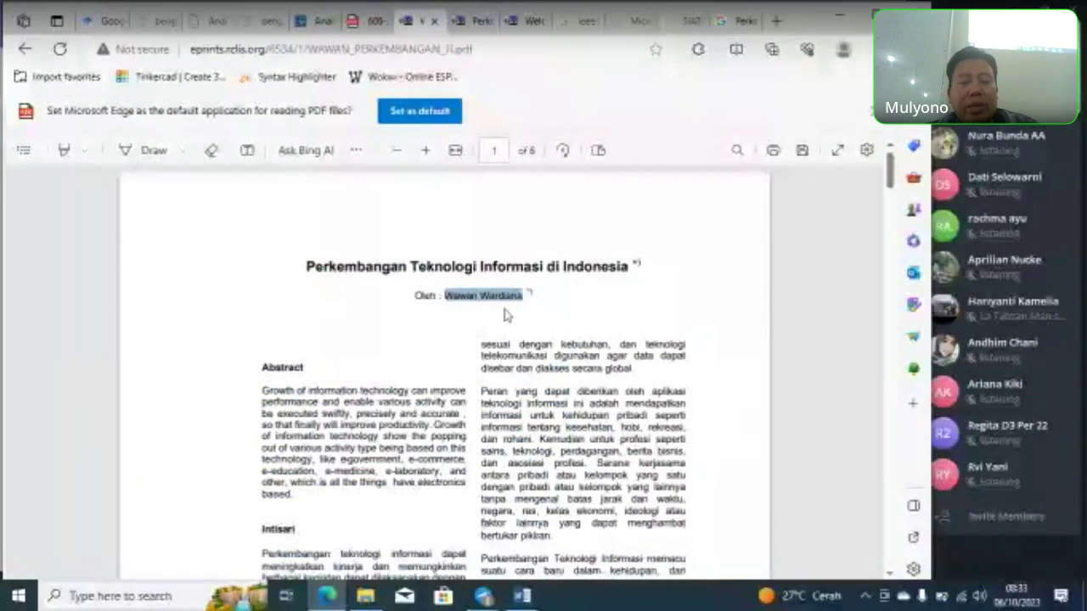
{"action": "key", "text": "alt+Tab"}
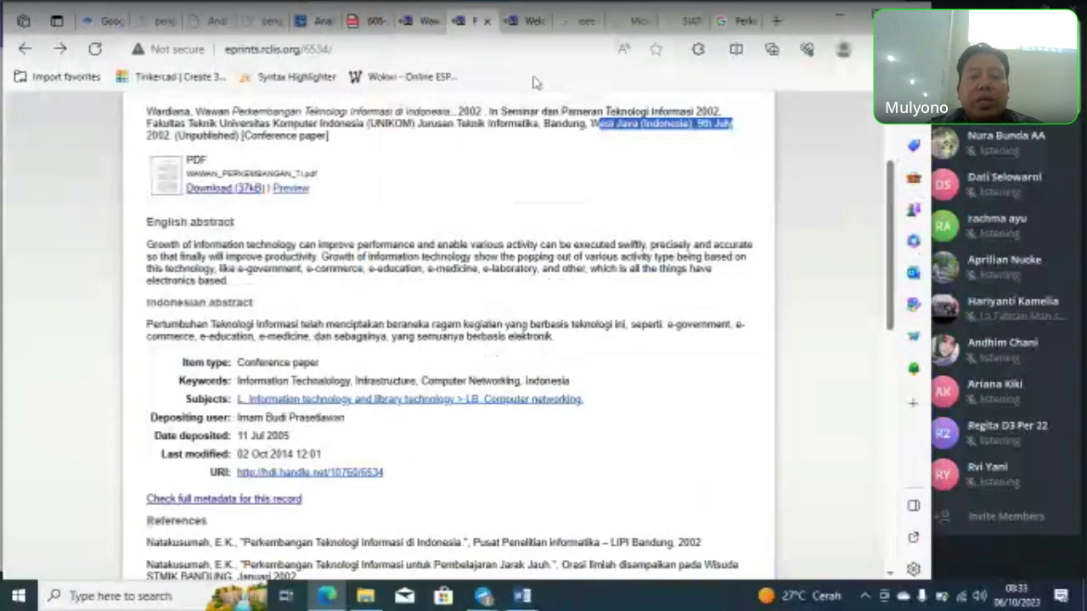
Step: Switch to Word, paste the copied name as the new conference source's author, and check its first and last name split without changes
{"action": "left_click", "coordinate": [521, 596]}
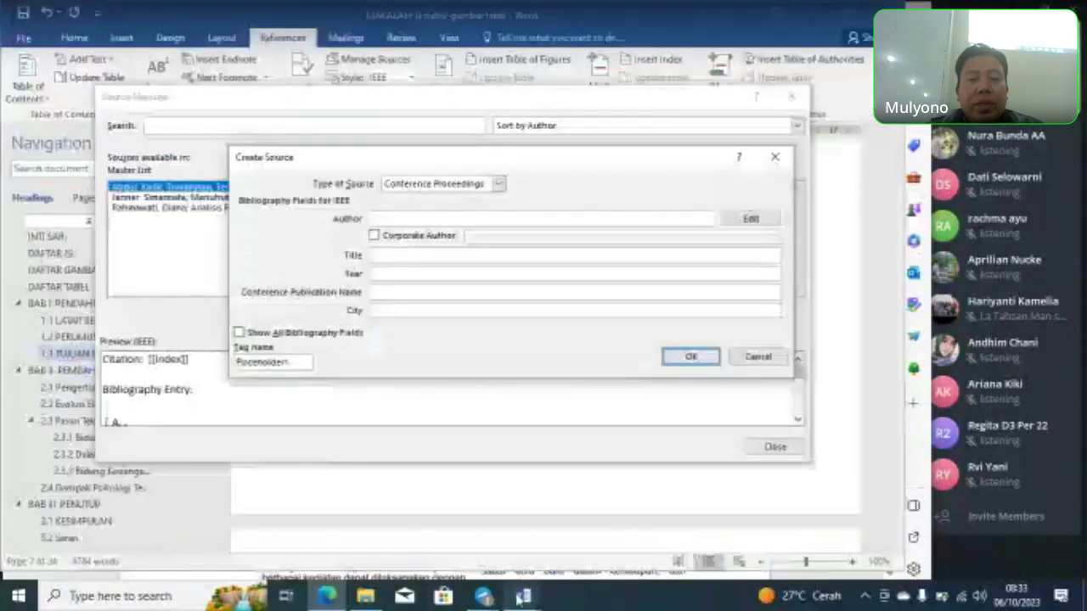
{"action": "left_click", "coordinate": [402, 218]}
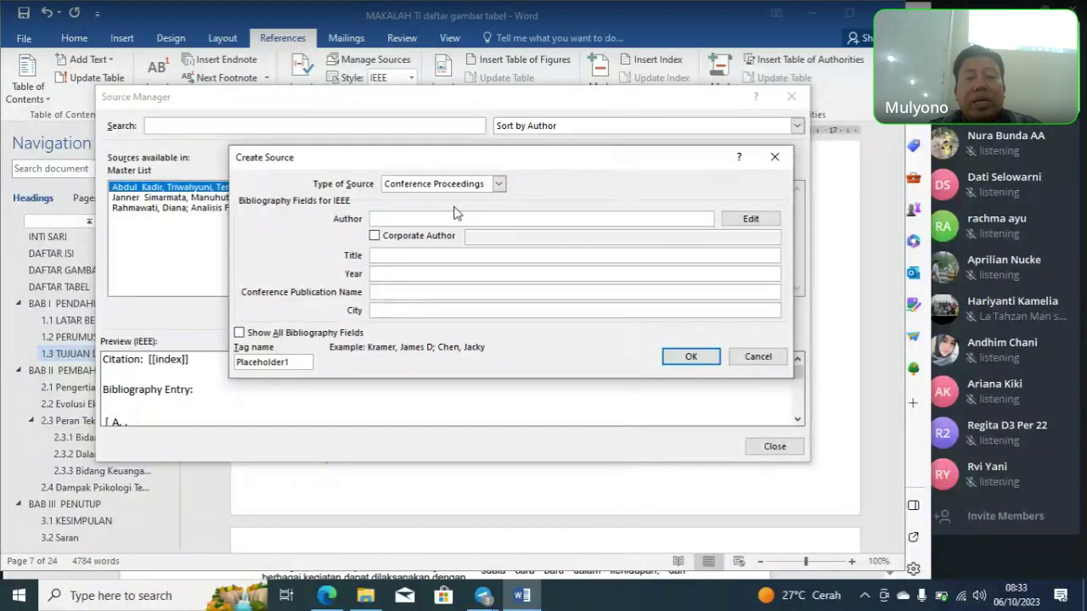
{"action": "key", "text": "ctrl+v"}
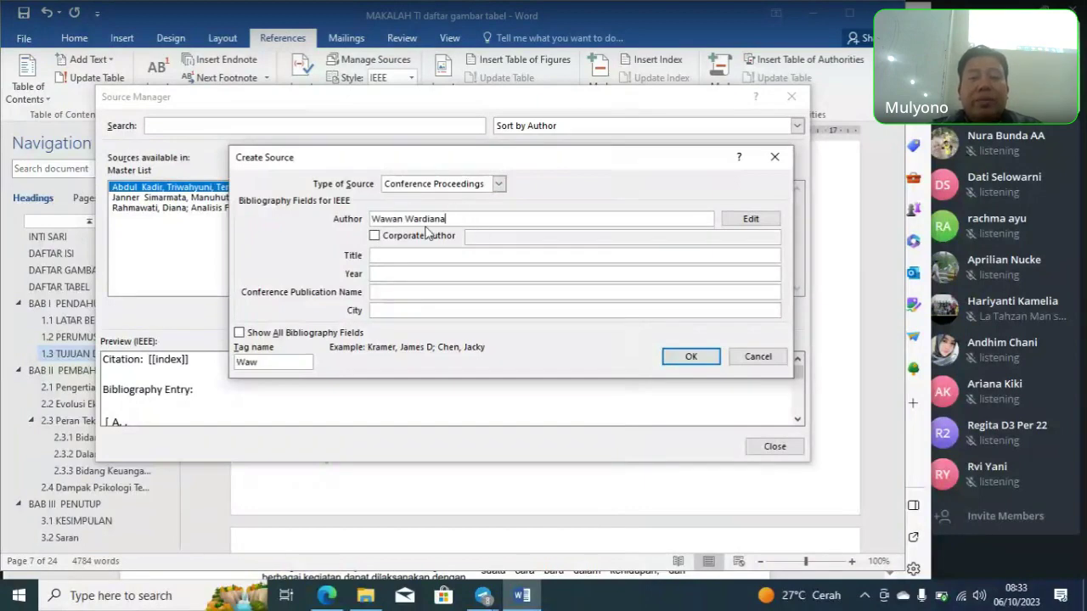
{"action": "left_click", "coordinate": [764, 220]}
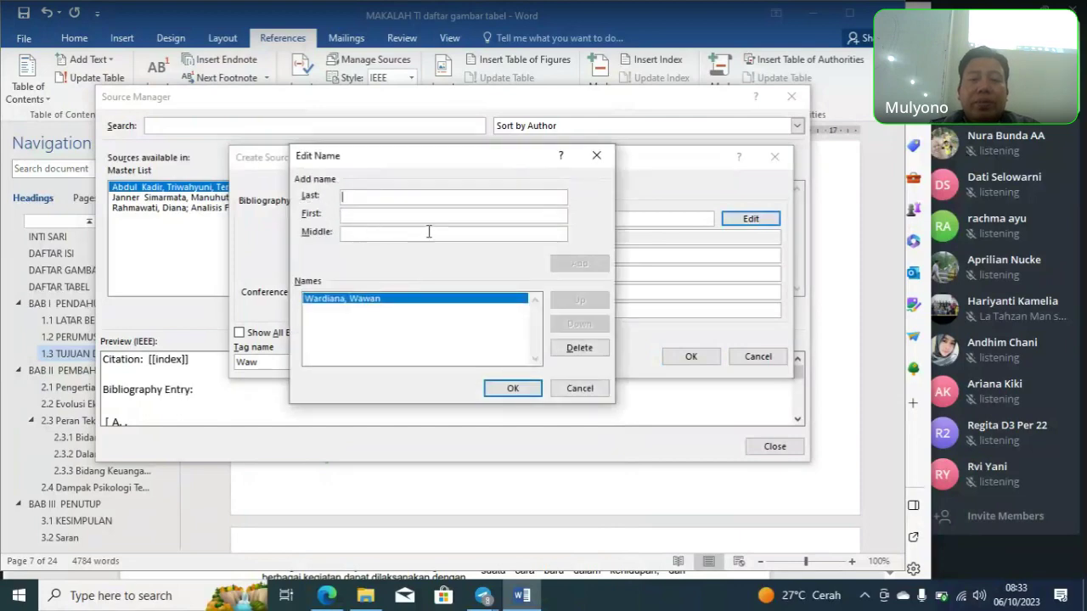
{"action": "left_click", "coordinate": [582, 388]}
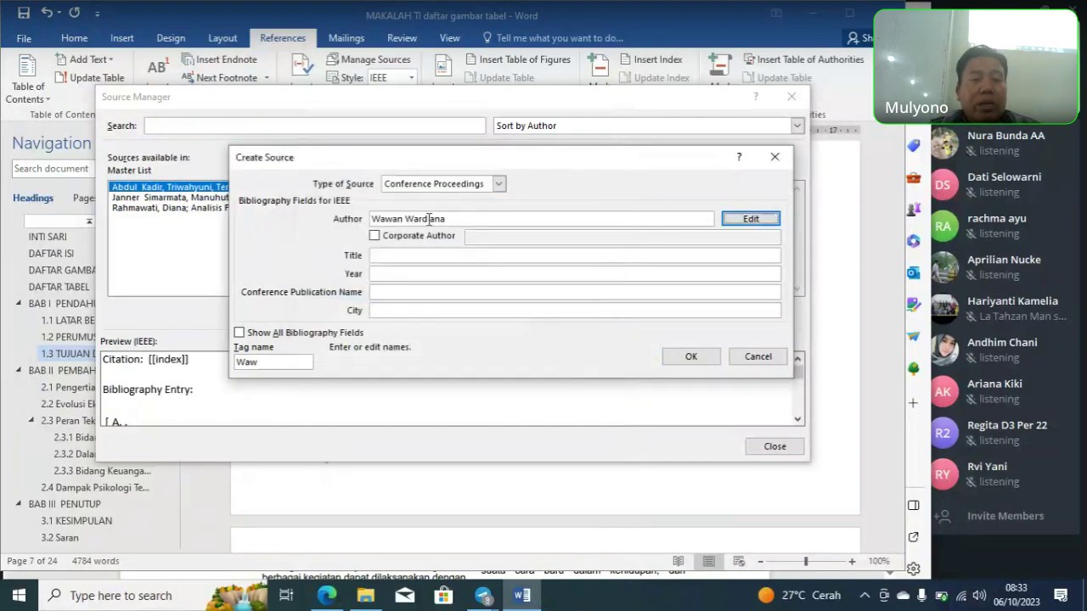
Step: Copy the title "Perkembangan Teknologi Informasi di Indonesia" from the paper's PDF in Edge and paste it as the conference source's title in Word
{"action": "key", "text": "alt+Tab"}
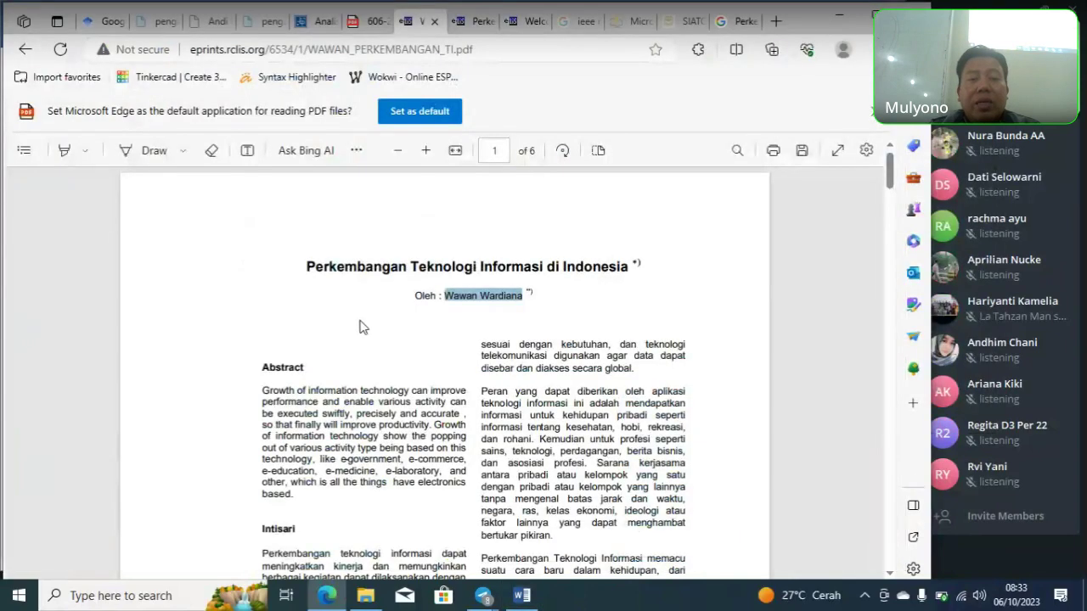
{"action": "left_click_drag", "start_coordinate": [309, 264], "coordinate": [626, 262]}
{"action": "key", "text": "ctrl+c"}
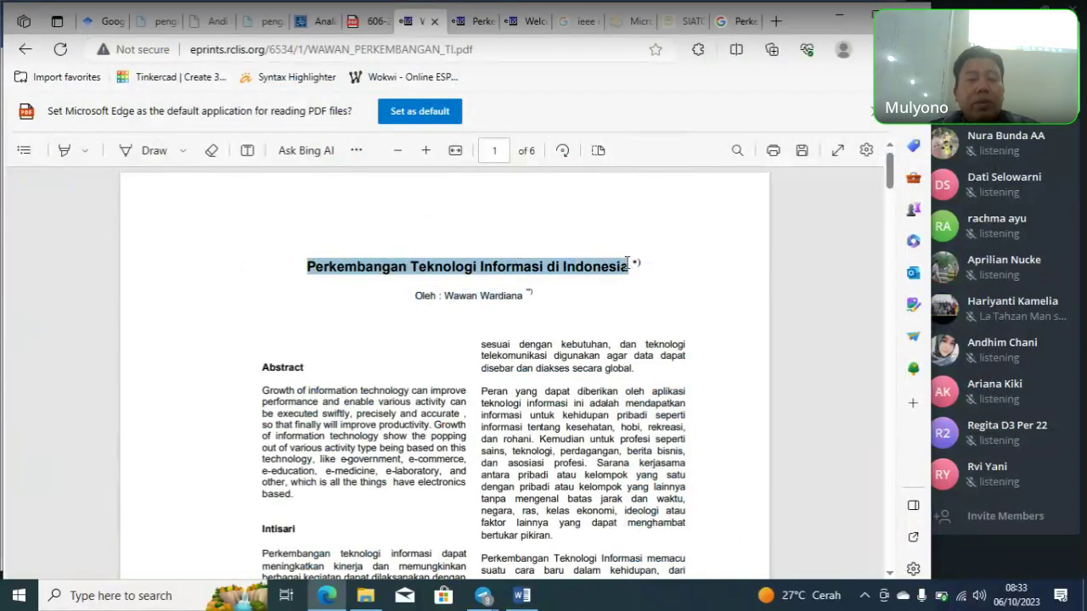
{"action": "key", "text": "alt+Tab"}
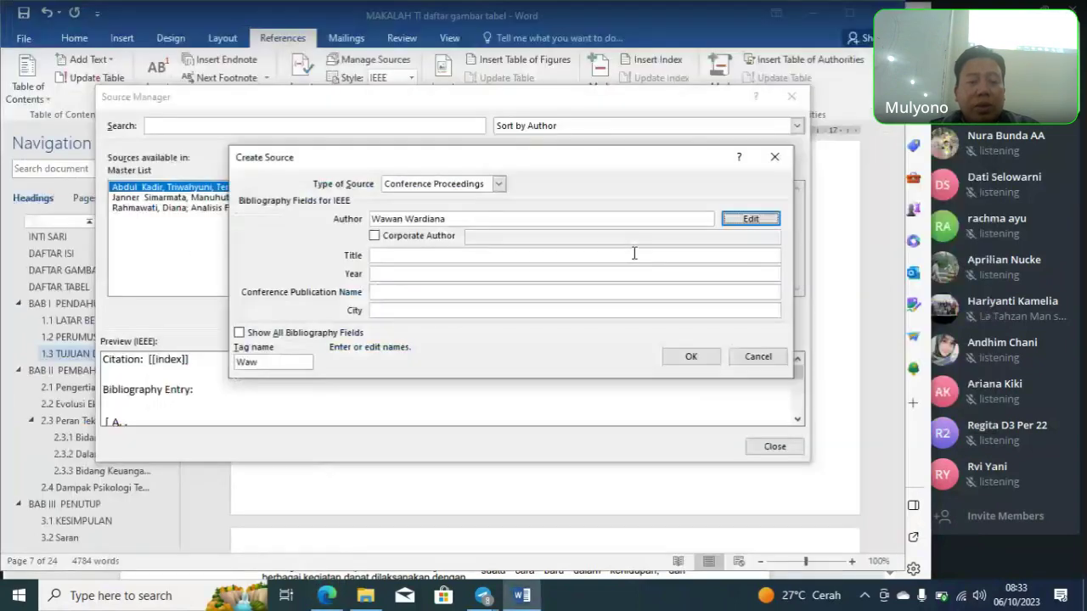
{"action": "left_click", "coordinate": [450, 256]}
{"action": "key", "text": "ctrl+v"}
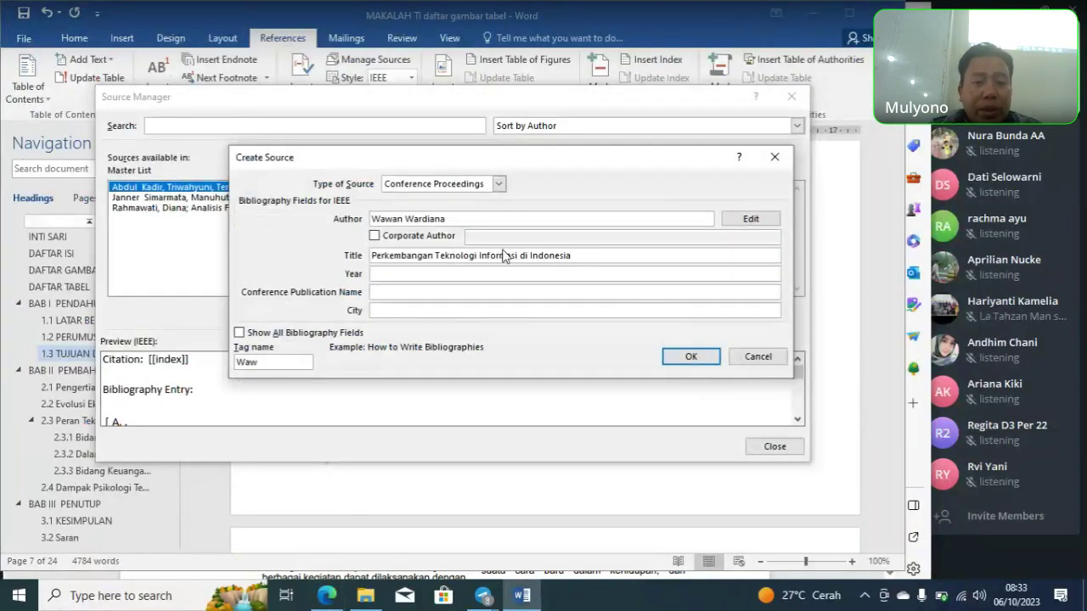
Step: Check the dates on the paper's e-LiS page in Edge, return to Word and set the conference source's year to 2014
{"action": "key", "text": "alt+Tab"}
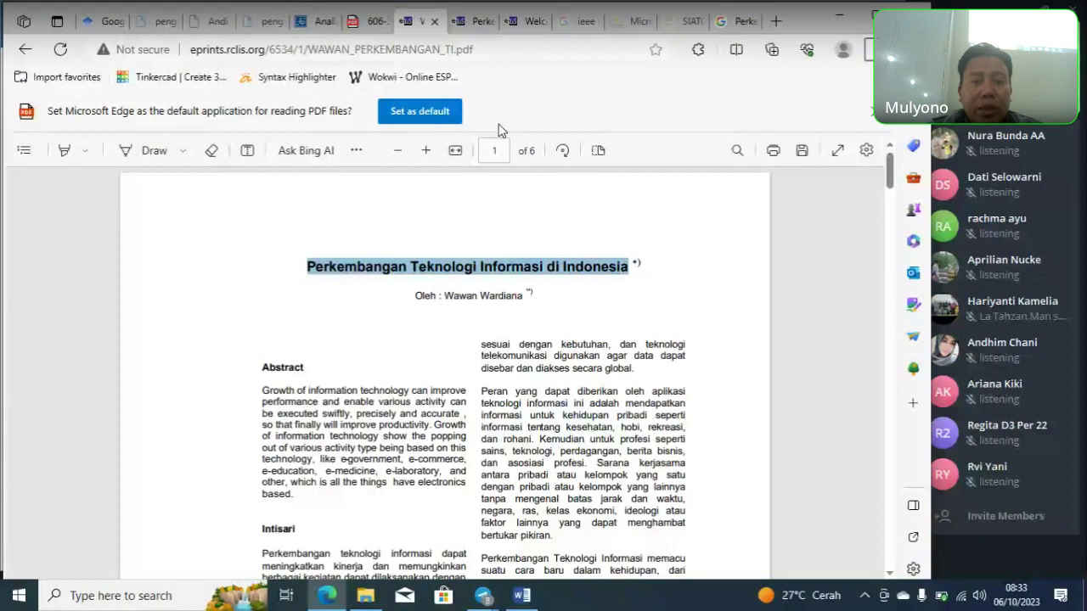
{"action": "left_click", "coordinate": [479, 22]}
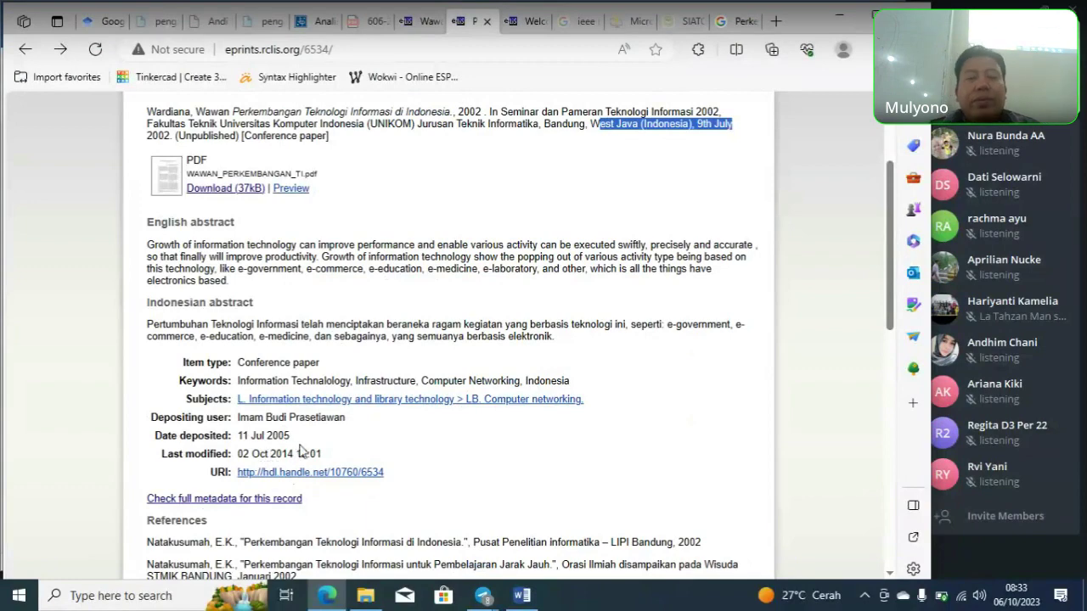
{"action": "key", "text": "alt+Tab"}
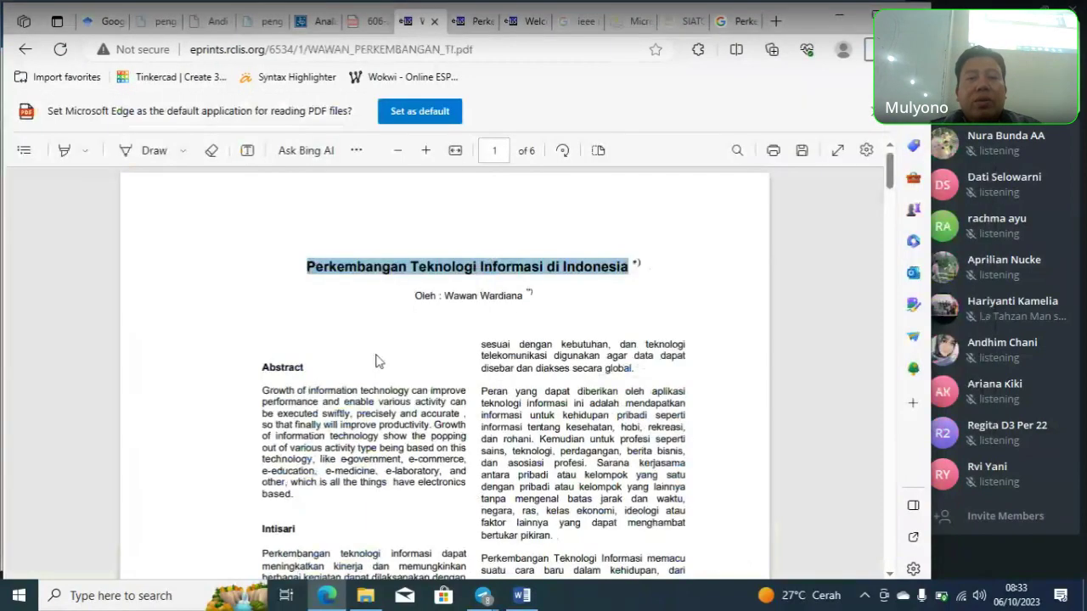
{"action": "key", "text": "alt+Tab"}
{"action": "key", "text": "Tab"}
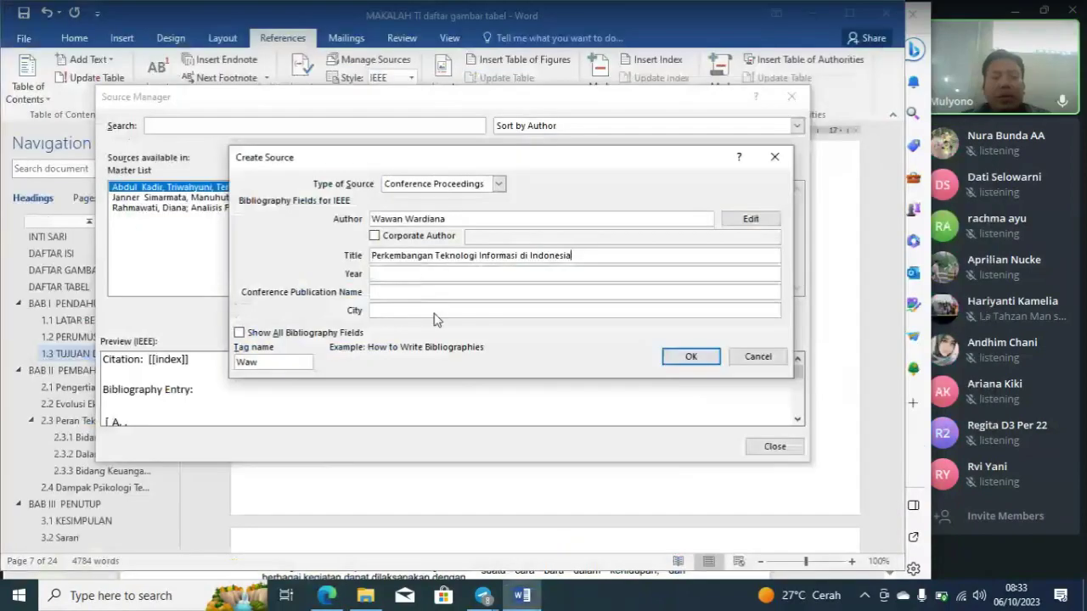
{"action": "left_click", "coordinate": [414, 273]}
{"action": "type", "text": "201"}
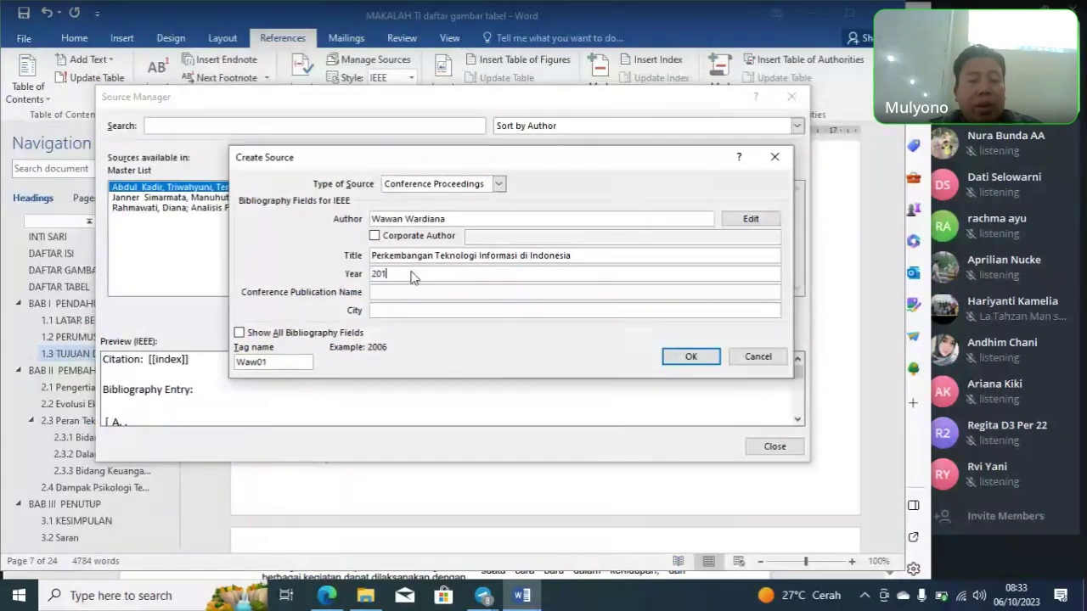
{"action": "type", "text": "4"}
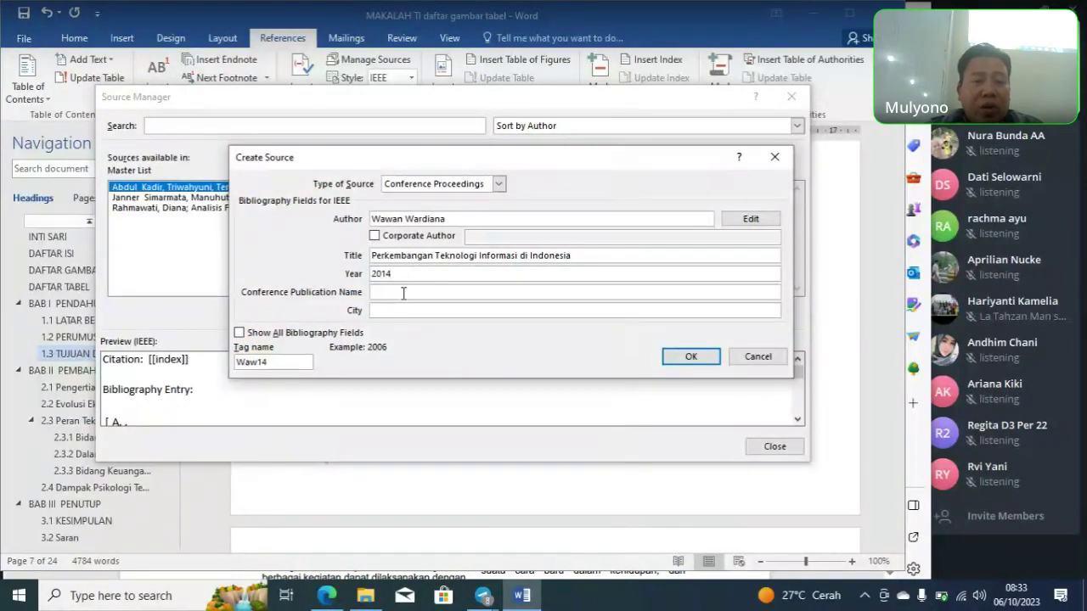
Step: Copy the keywords "Information Technalology, Infrastructure, Computer Networking, Indonesia" from the e-LiS page and enter them in Word as the conference publication name
{"action": "left_click", "coordinate": [399, 294]}
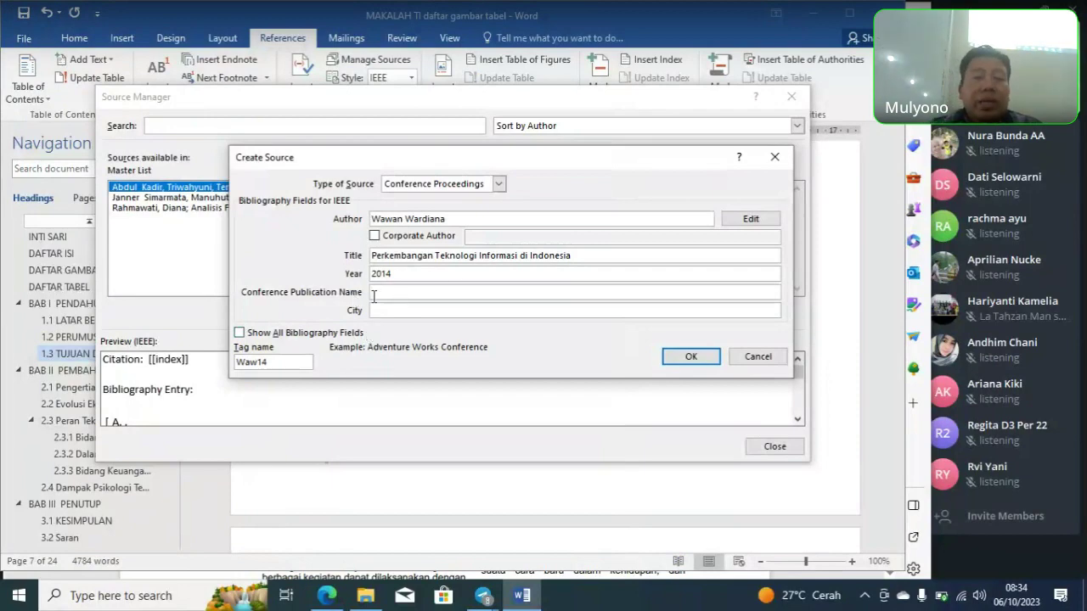
{"action": "key", "text": "alt+Tab"}
{"action": "left_click", "coordinate": [481, 24]}
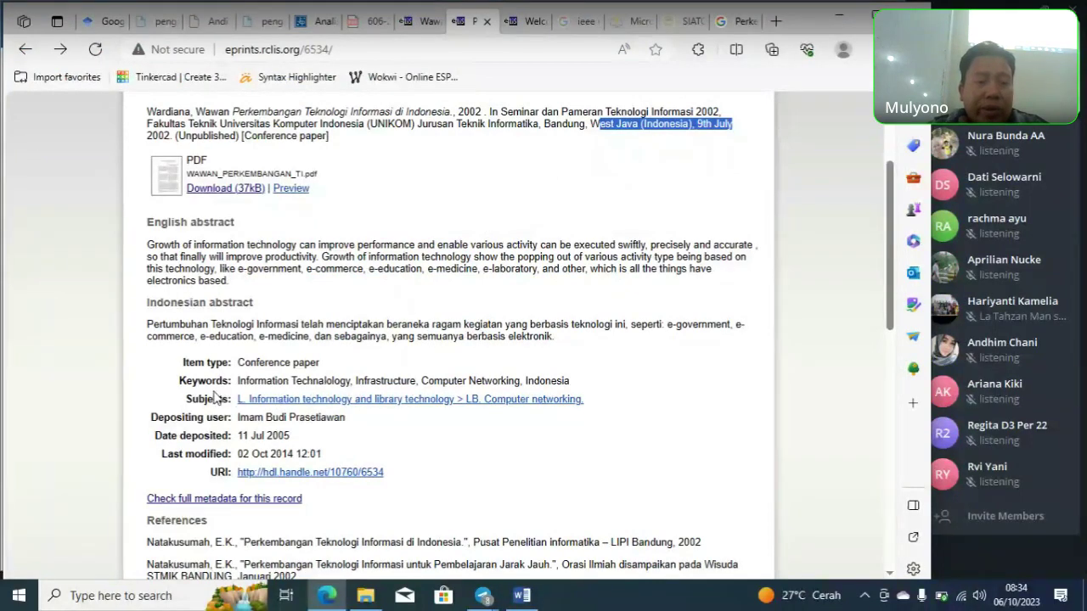
{"action": "left_click_drag", "start_coordinate": [229, 381], "coordinate": [566, 383]}
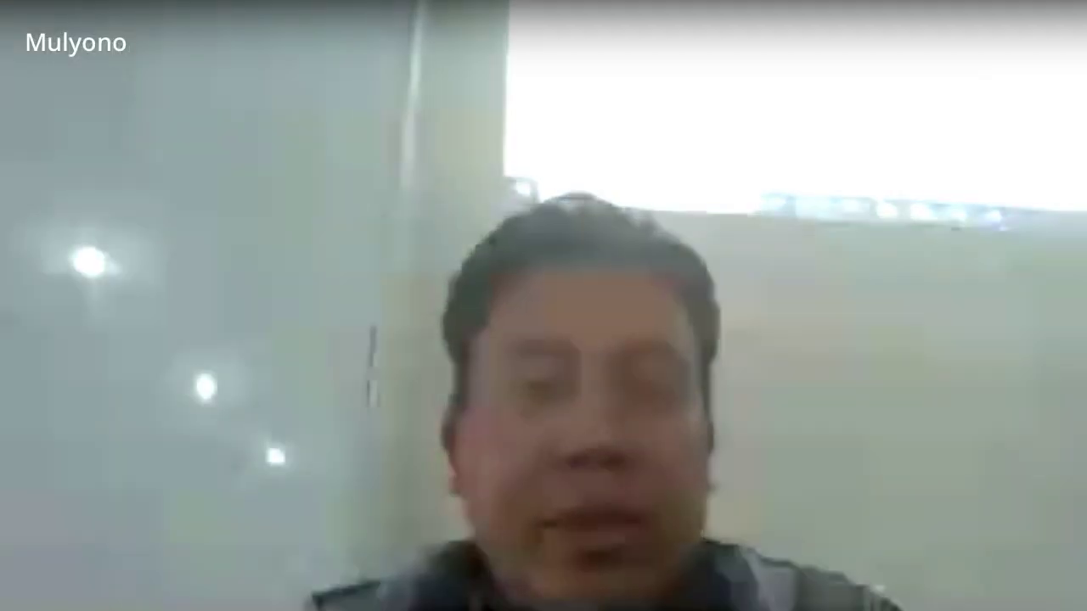
{"action": "key", "text": "alt+Tab"}
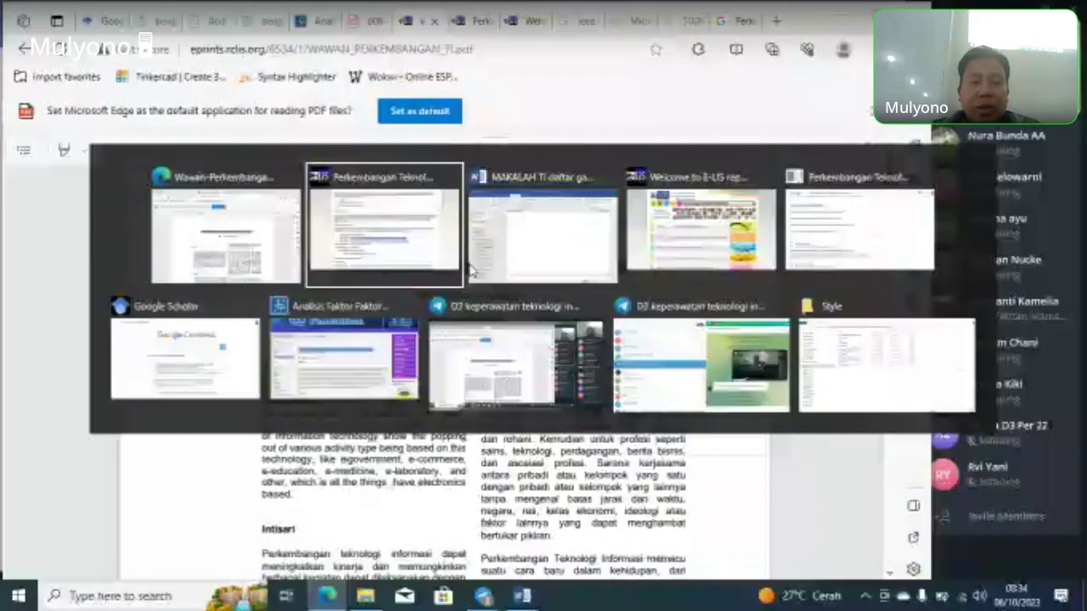
{"action": "left_click", "coordinate": [472, 271]}
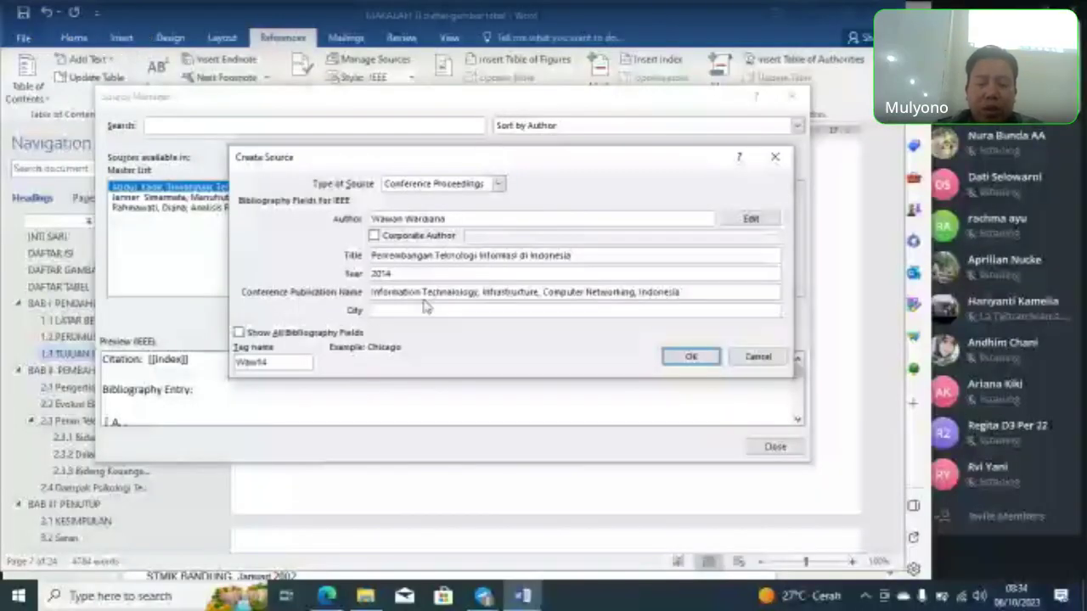
Step: Set the conference source's city to "Bandung Jawa Barat Indonesia", save the source and close the Source Manager
{"action": "type", "text": "ndung Jawa Barat "}
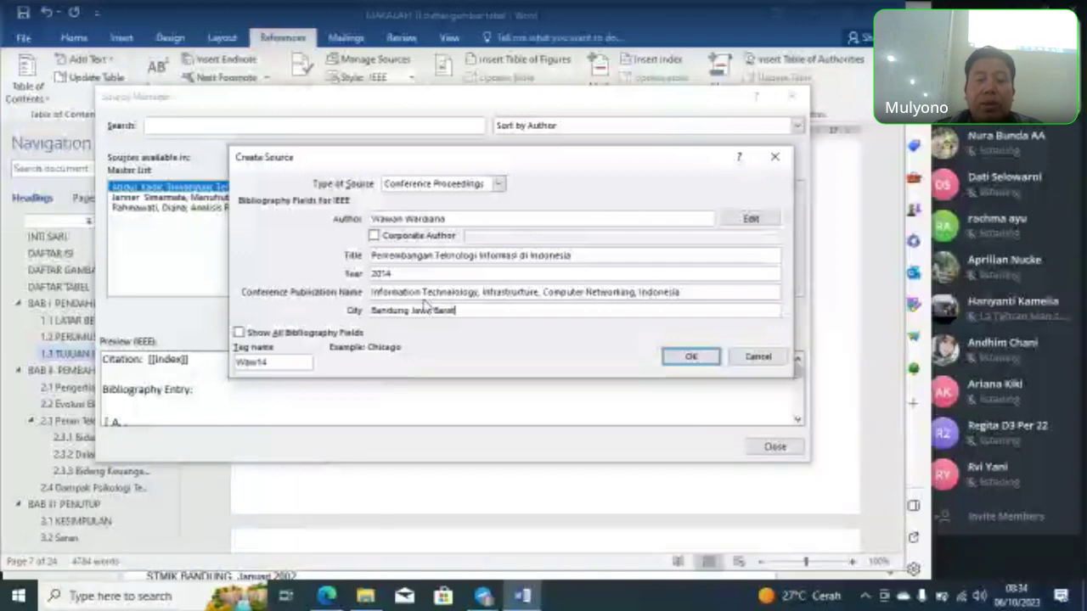
{"action": "type", "text": "Indonesia"}
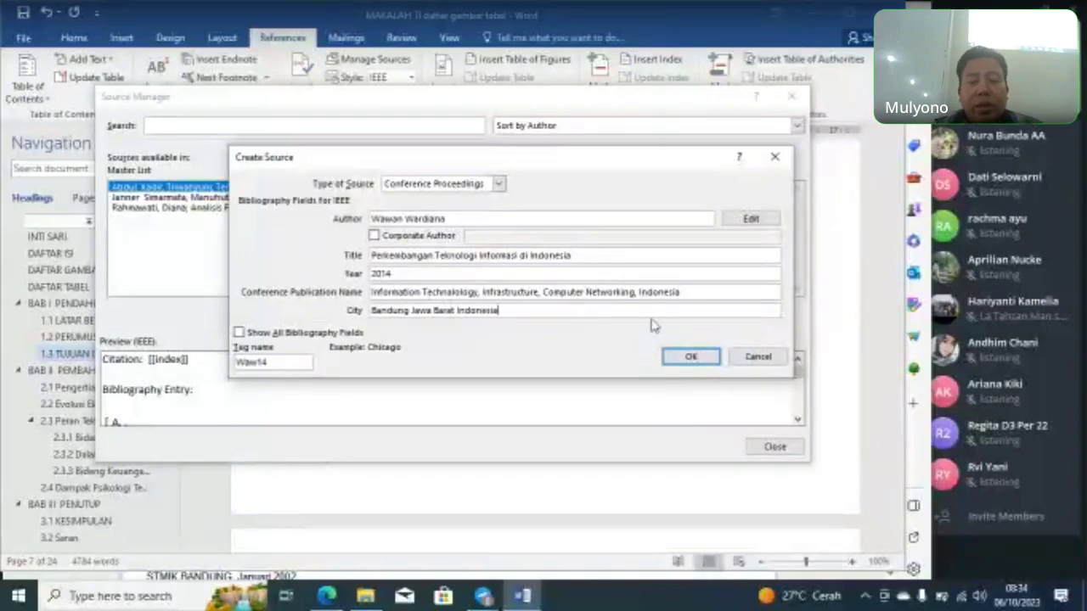
{"action": "left_click", "coordinate": [689, 356]}
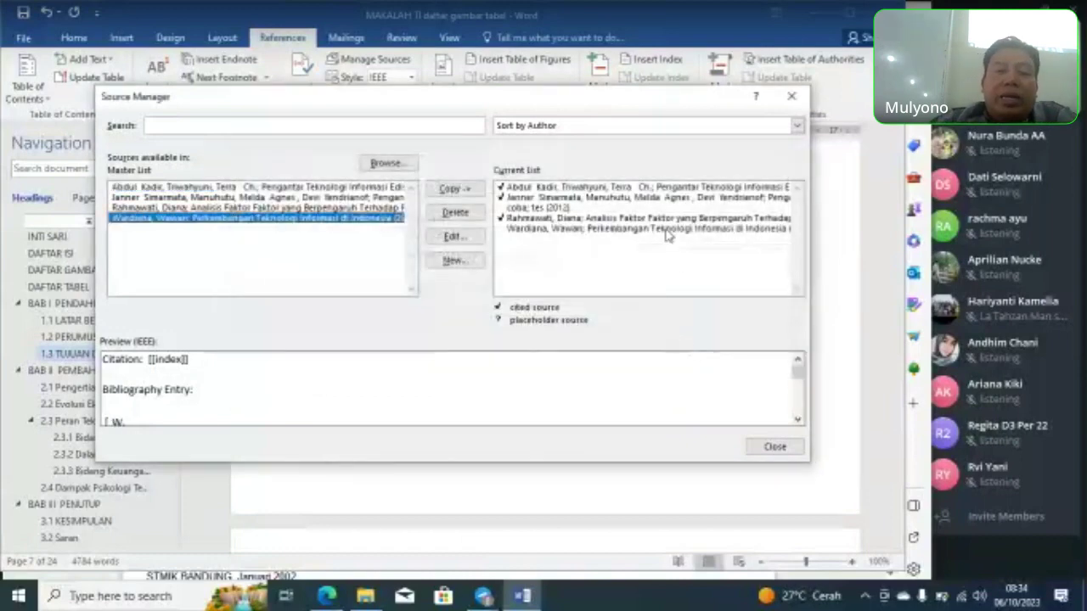
{"action": "left_click", "coordinate": [781, 453]}
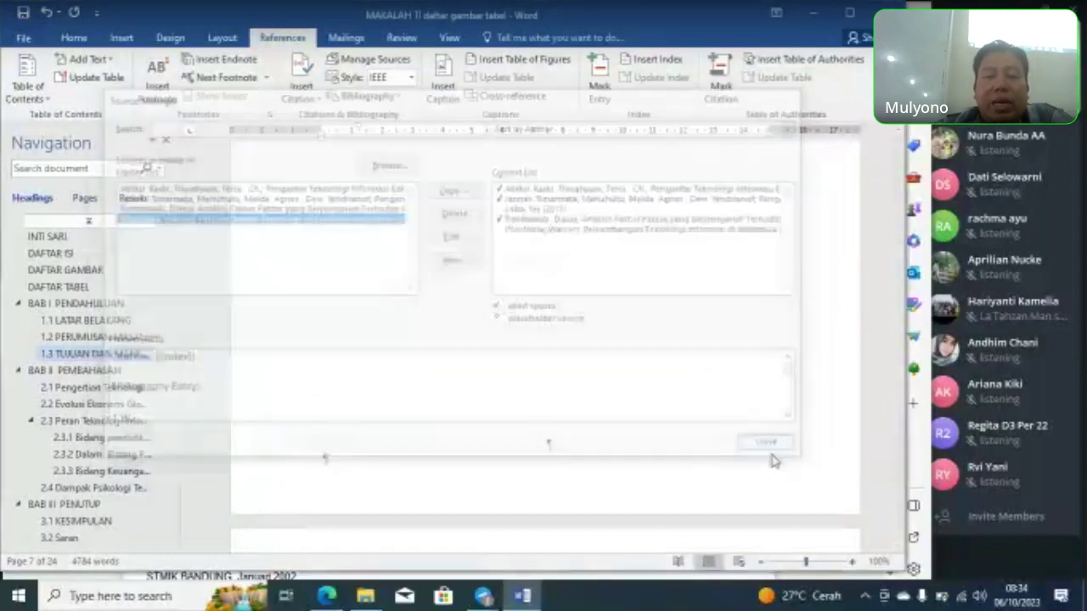
Step: Cite the 2014 source "Perkembangan Teknologi Informasi di Indonesia" after "bidang-bidang antara lain" in section 2.3 Peran Teknologi Informasi
{"action": "left_click", "coordinate": [112, 422]}
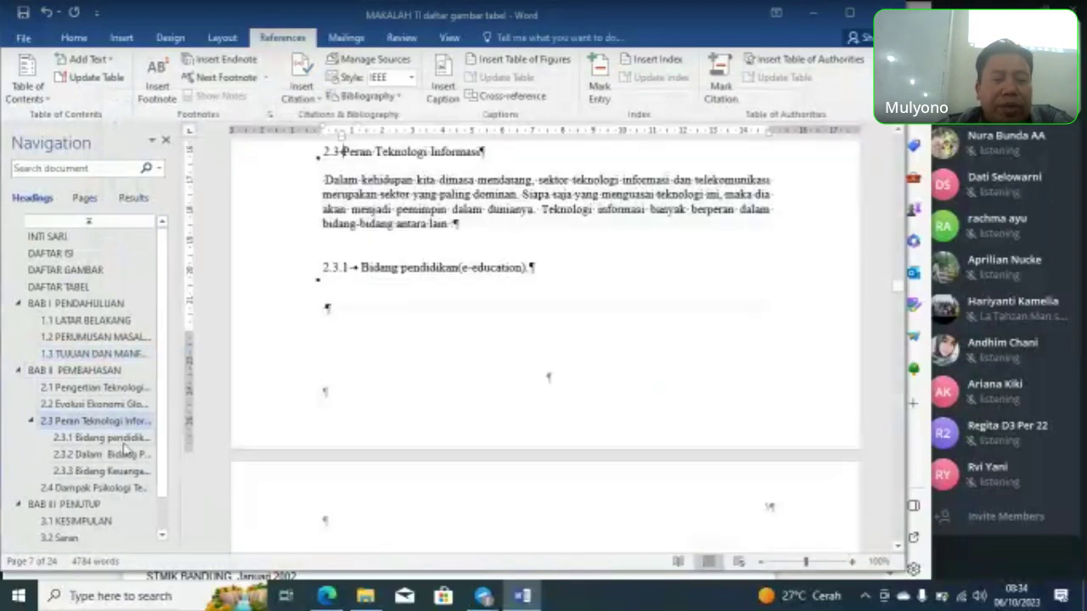
{"action": "left_click", "coordinate": [125, 440]}
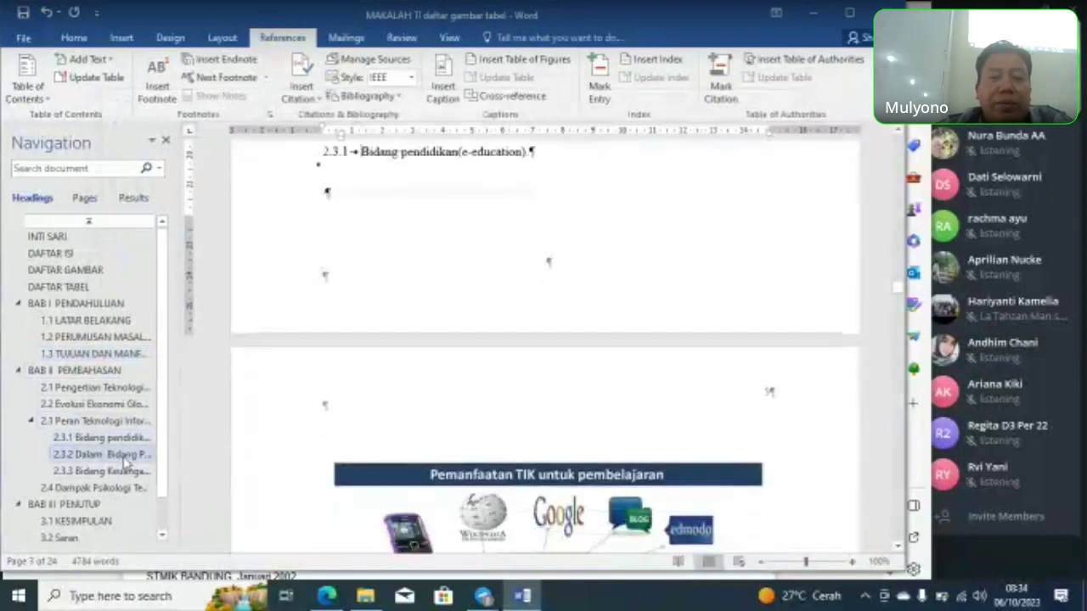
{"action": "left_click", "coordinate": [126, 455]}
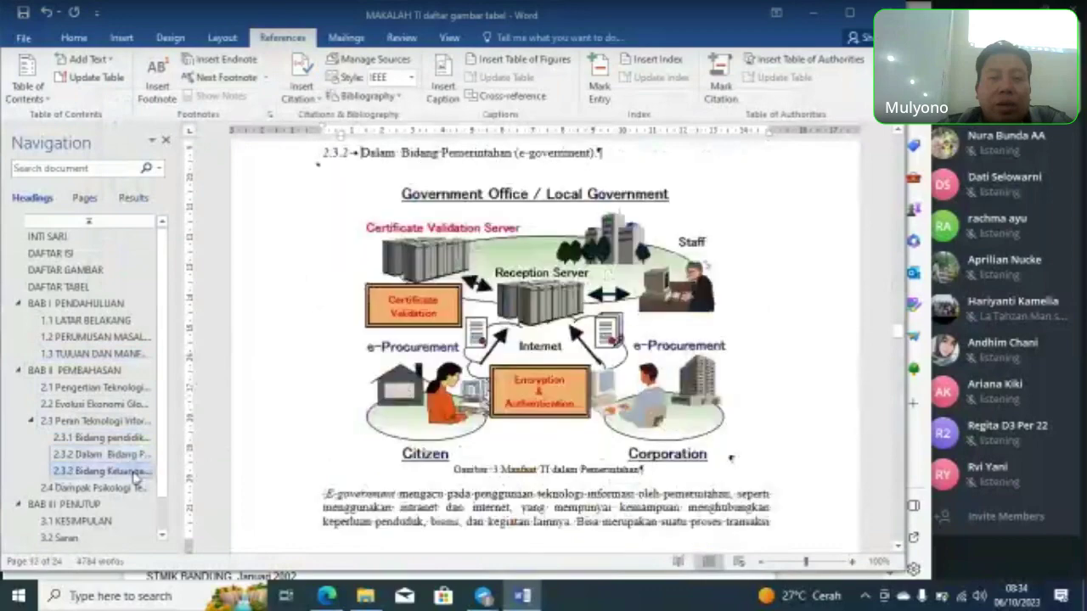
{"action": "left_click", "coordinate": [102, 471]}
{"action": "left_click", "coordinate": [95, 420]}
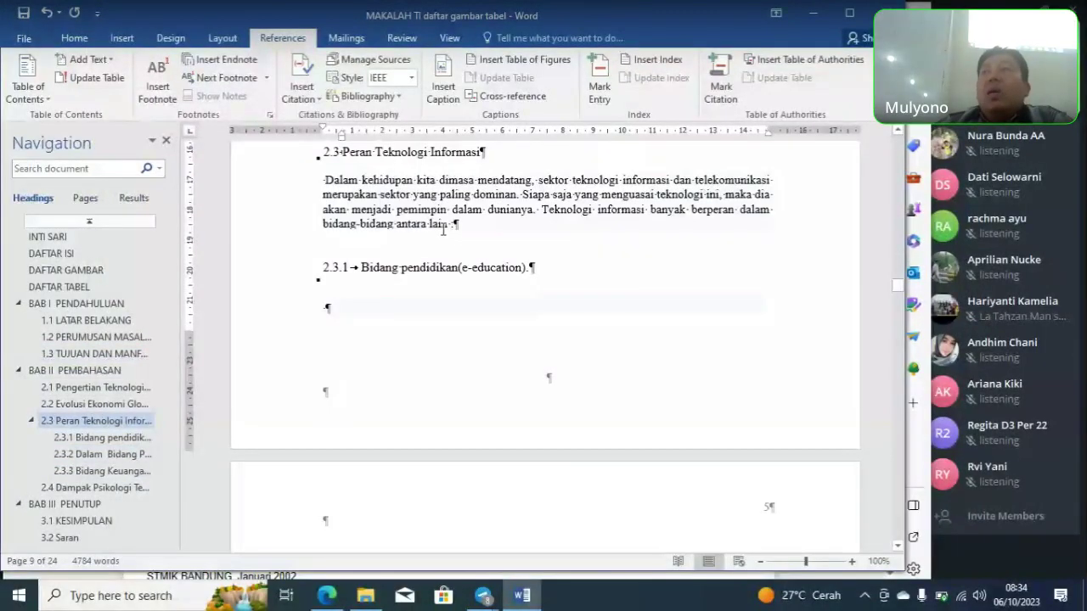
{"action": "left_click", "coordinate": [452, 226]}
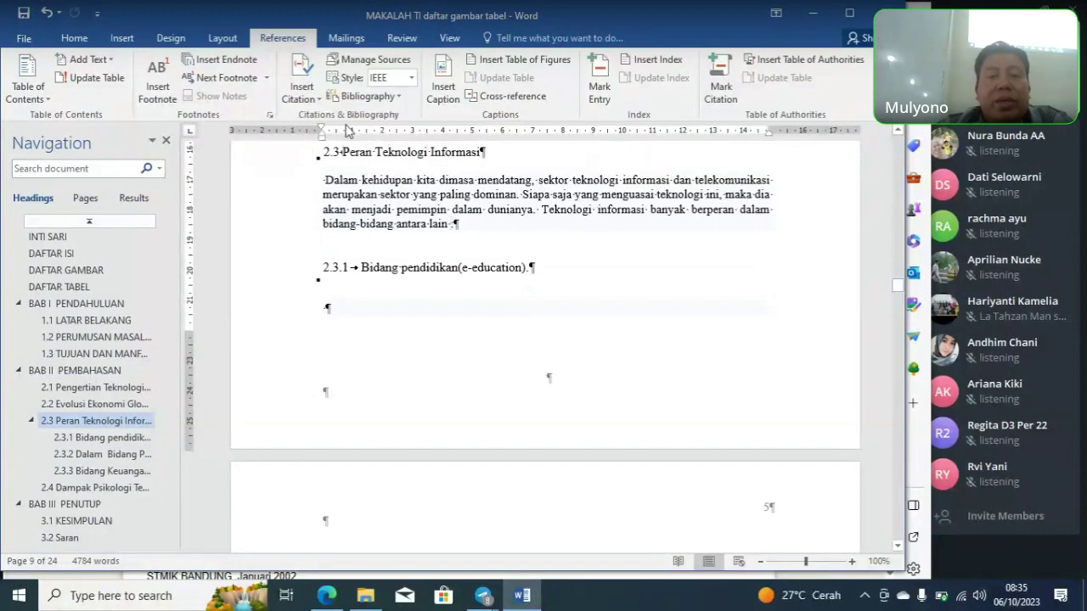
{"action": "left_click", "coordinate": [320, 100]}
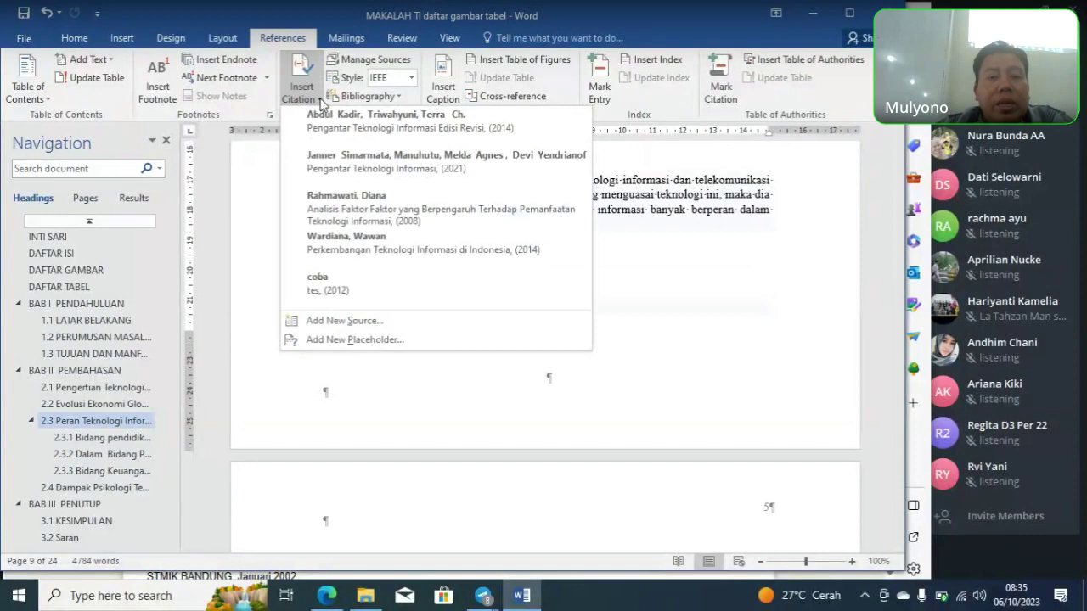
{"action": "left_click", "coordinate": [424, 257]}
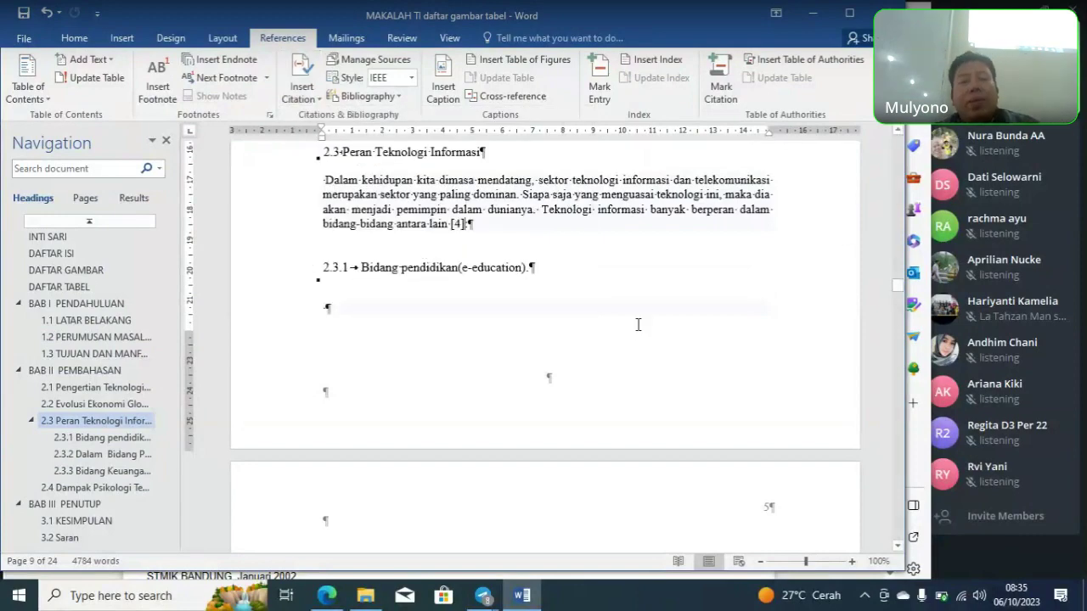
Step: Start a new source in the Source Manager and set its type to Web site
{"action": "scroll", "coordinate": [638, 325], "scroll_direction": "up", "scroll_amount": 8}
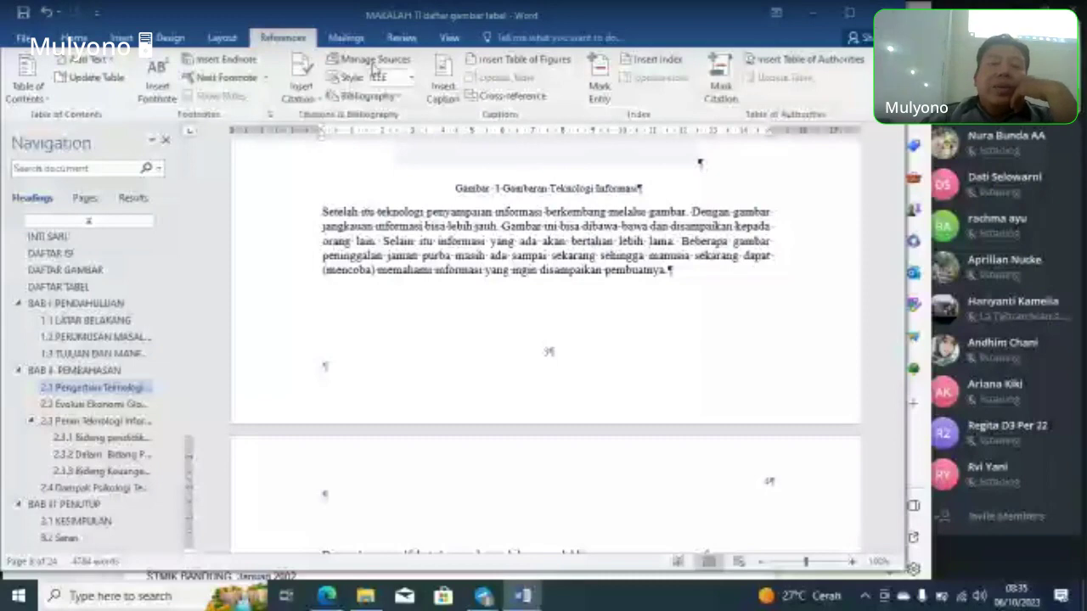
{"action": "left_click", "coordinate": [371, 59]}
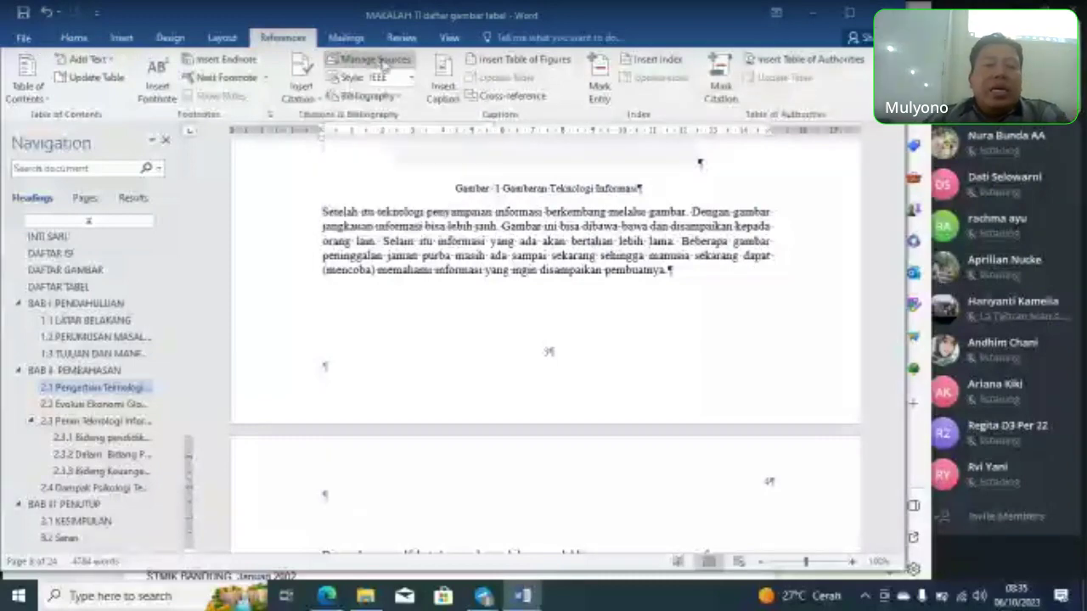
{"action": "left_click", "coordinate": [454, 260]}
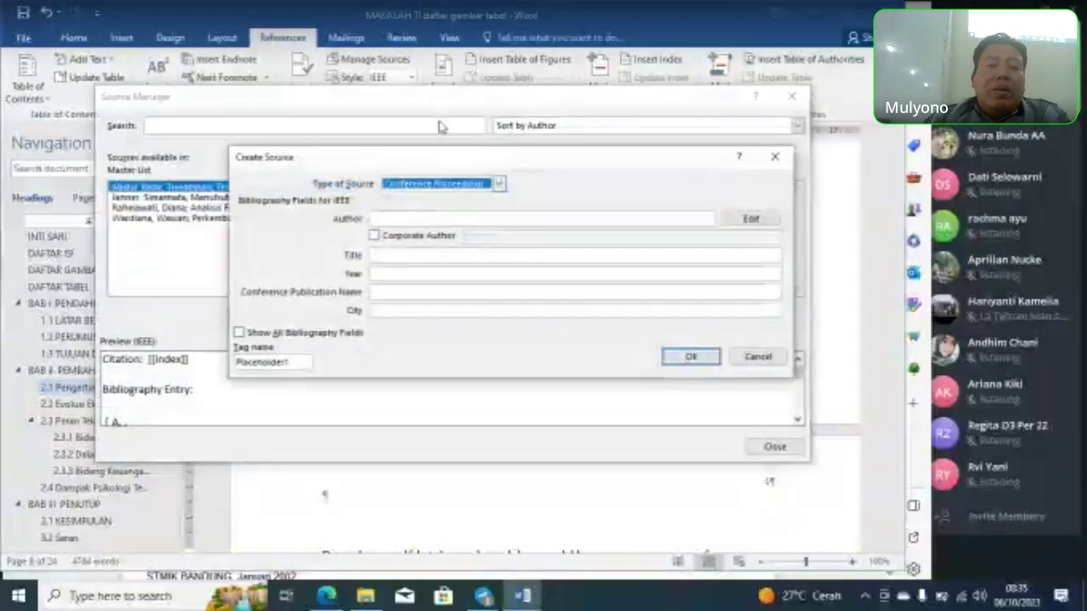
{"action": "left_click", "coordinate": [471, 183]}
{"action": "scroll", "coordinate": [463, 231], "scroll_direction": "down", "scroll_amount": 2}
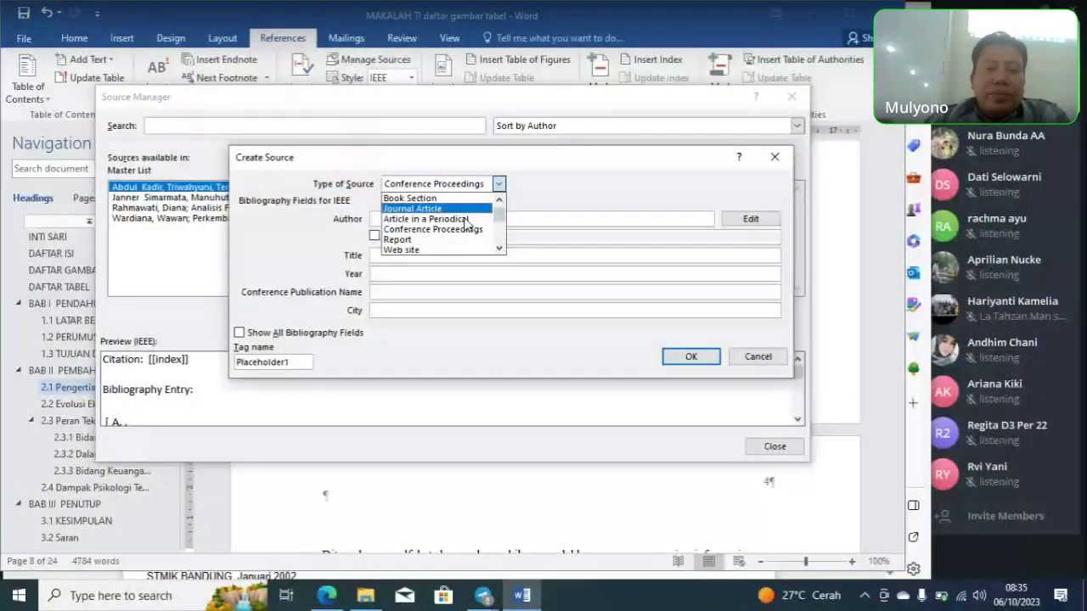
{"action": "left_click", "coordinate": [447, 241]}
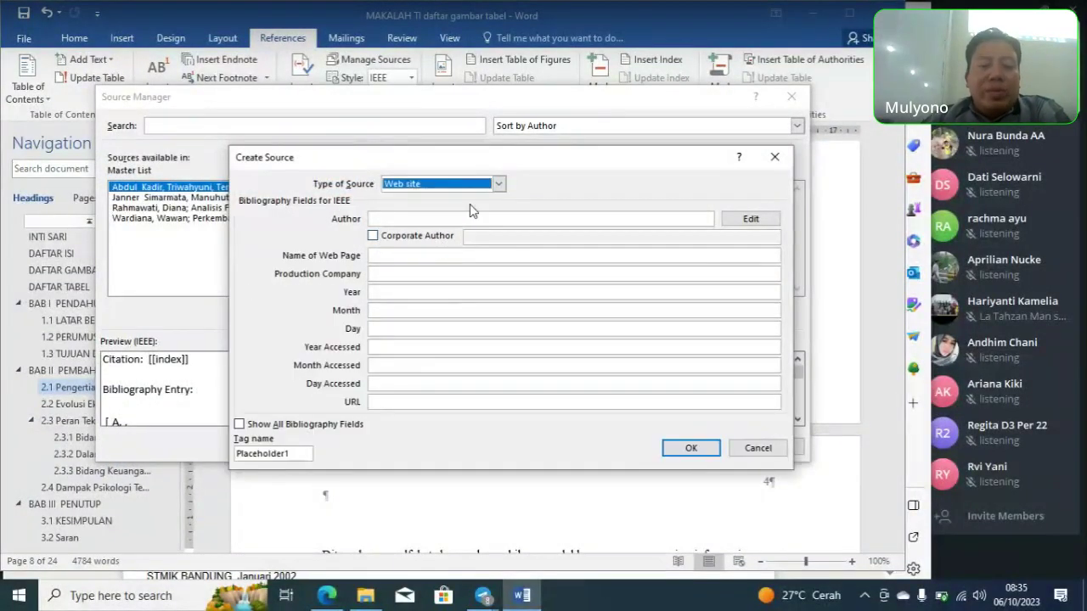
Step: Go through the web site source's entry fields from the author and web page name to the publication date
{"action": "left_click", "coordinate": [424, 222]}
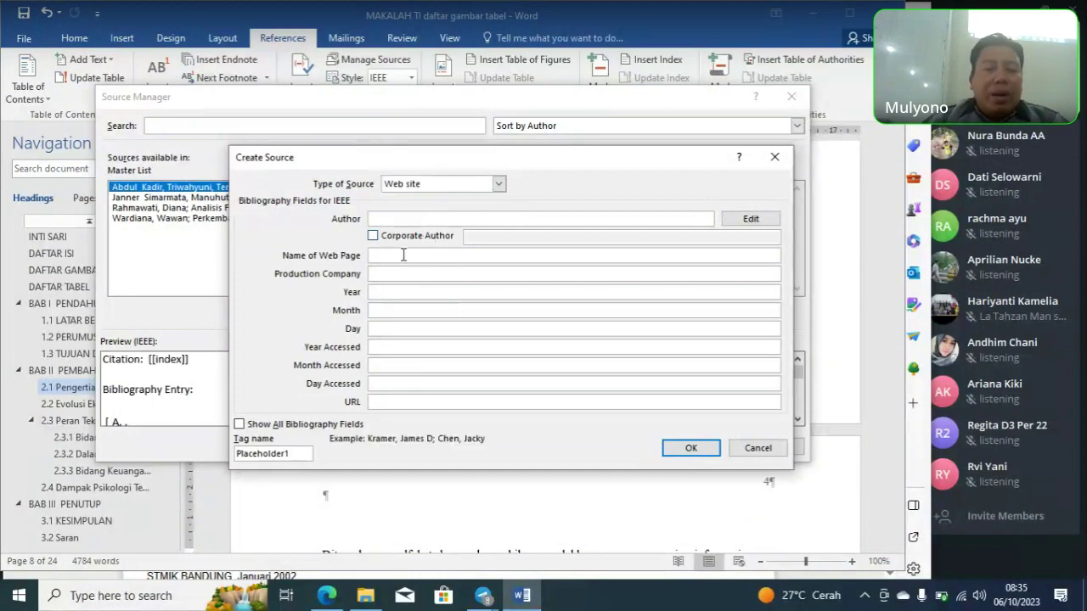
{"action": "left_click", "coordinate": [403, 255]}
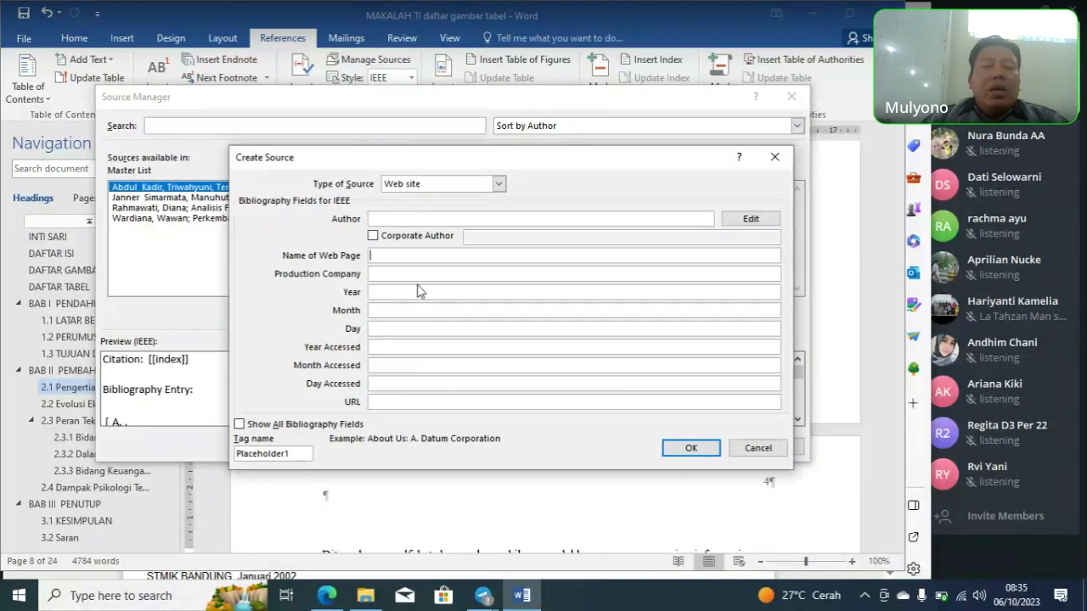
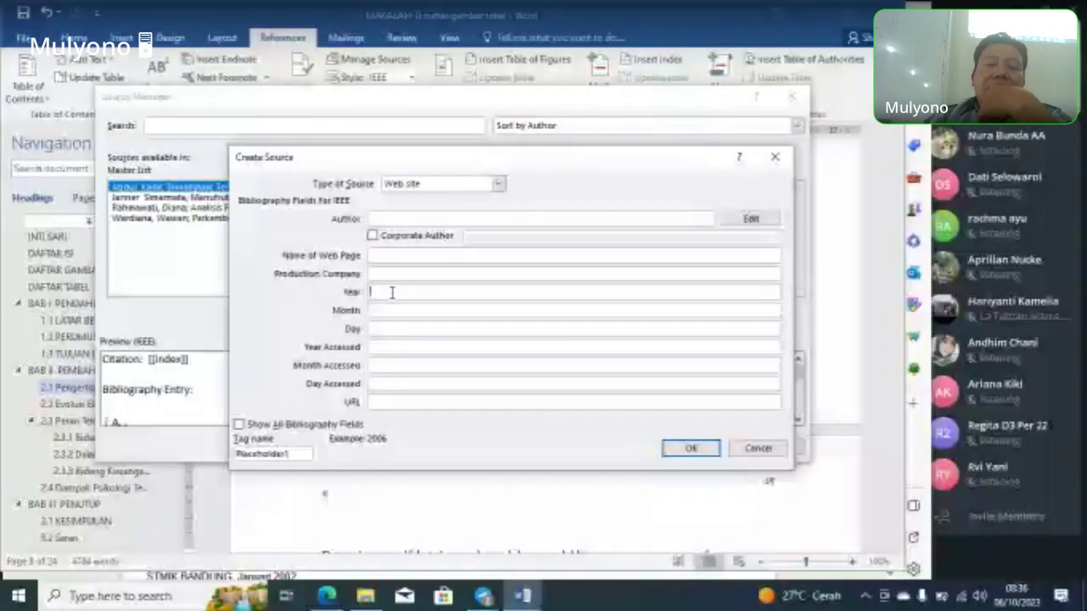
{"action": "key", "text": "Tab"}
{"action": "key", "text": "Tab"}
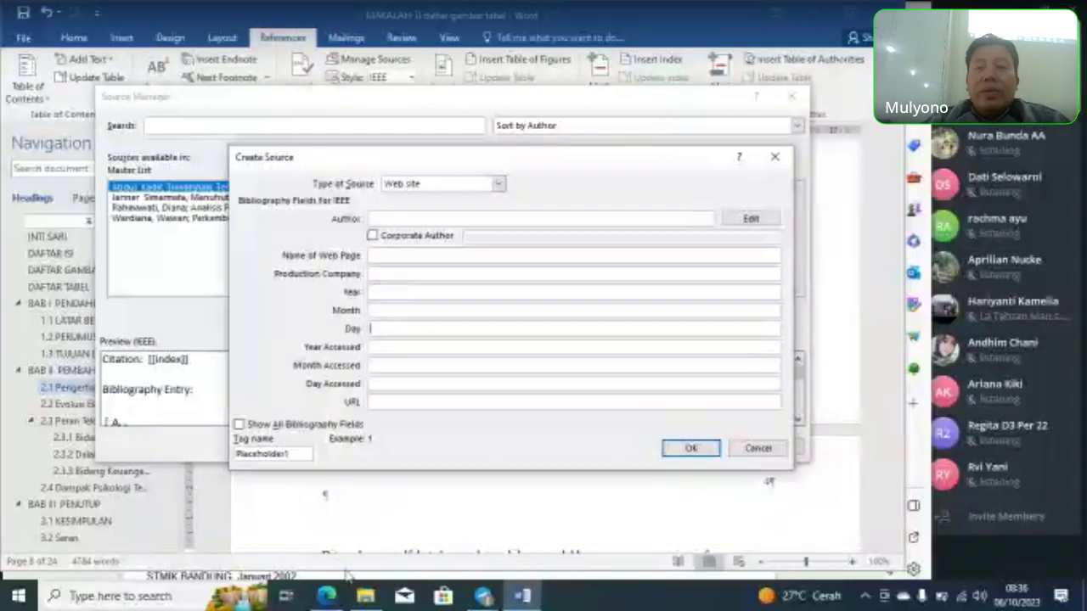
{"action": "left_click", "coordinate": [330, 596]}
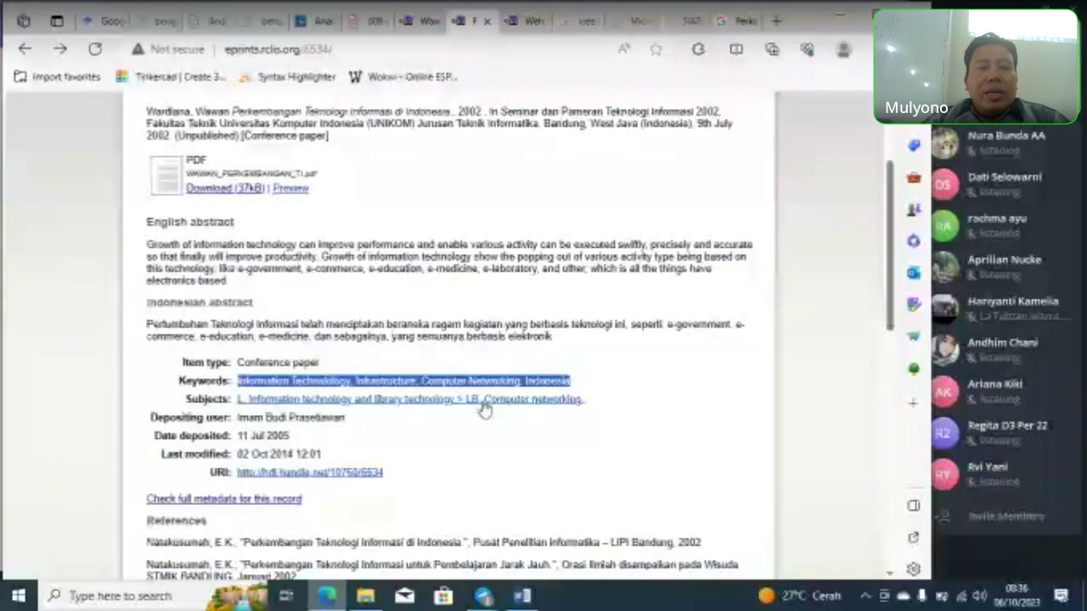
{"action": "left_click", "coordinate": [743, 20]}
{"action": "scroll", "coordinate": [505, 101], "scroll_direction": "up", "scroll_amount": 5}
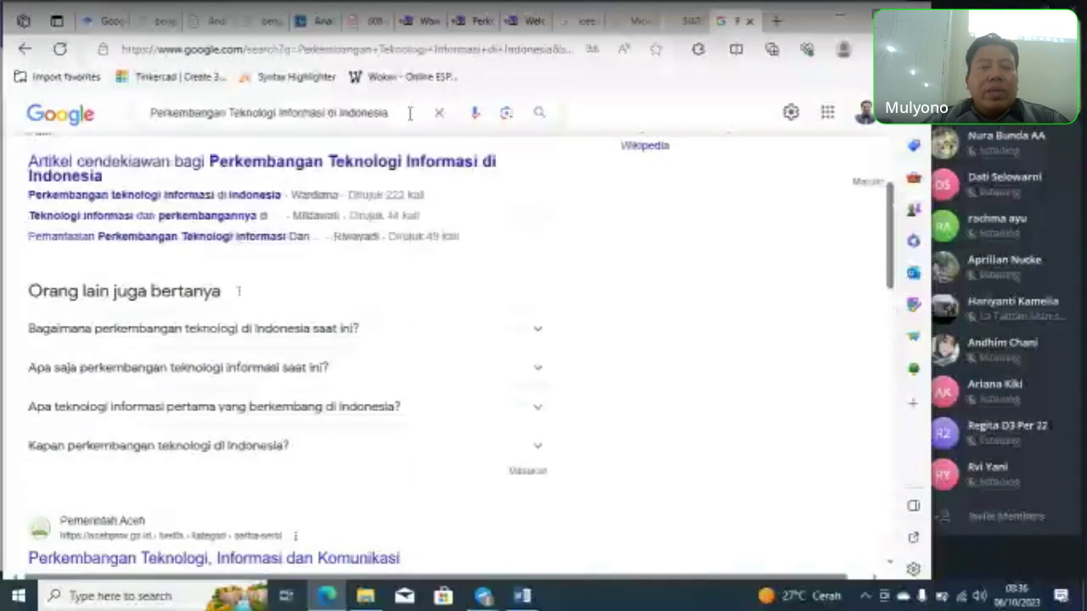
{"action": "left_click", "coordinate": [434, 131]}
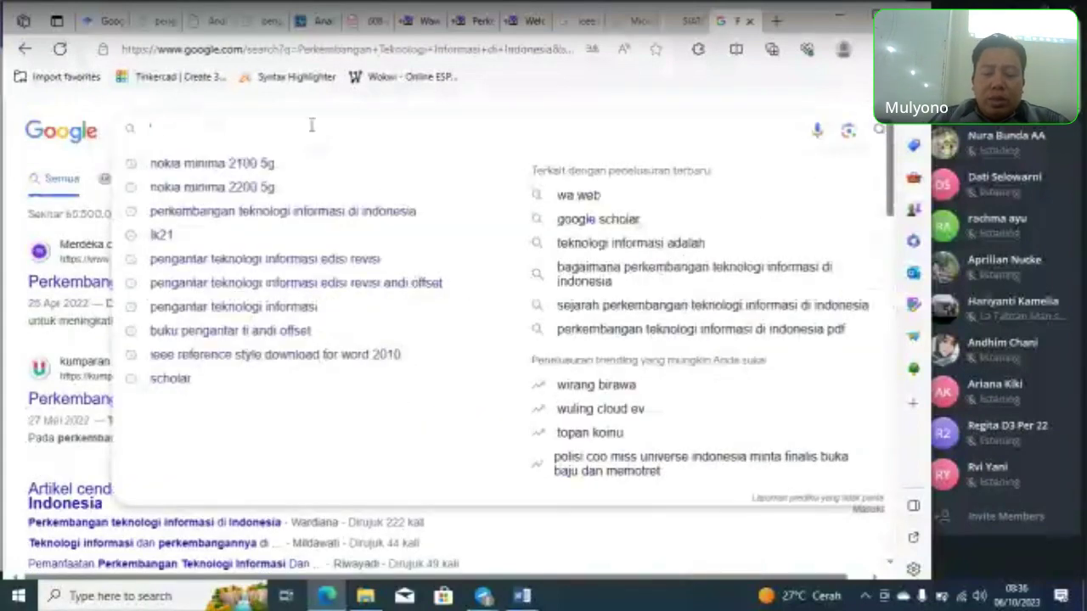
{"action": "type", "text": "taek"}
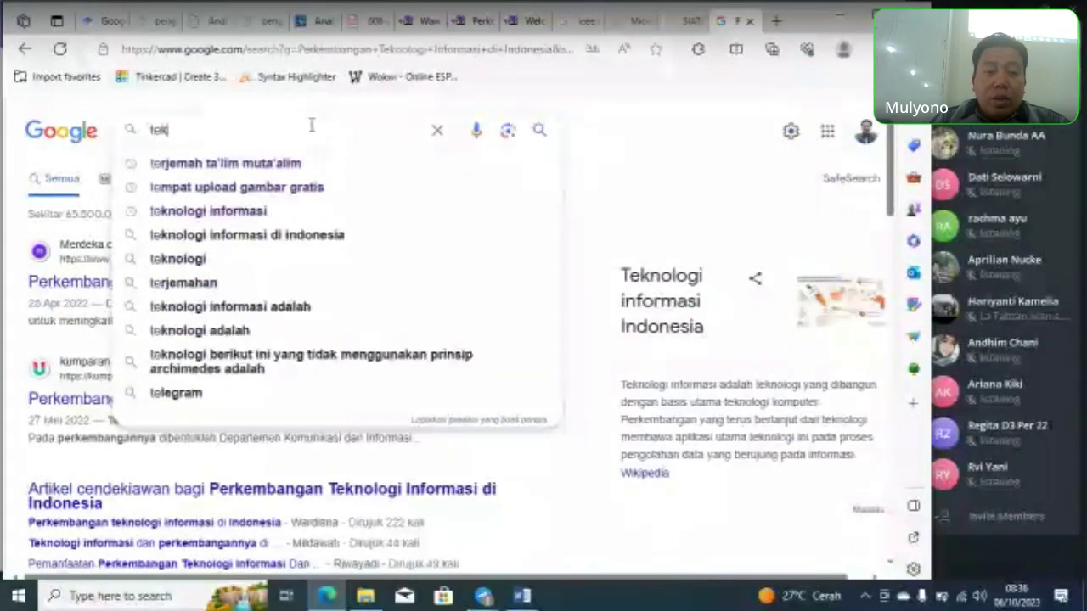
{"action": "type", "text": "ni"}
{"action": "key", "text": "BackSpace"}
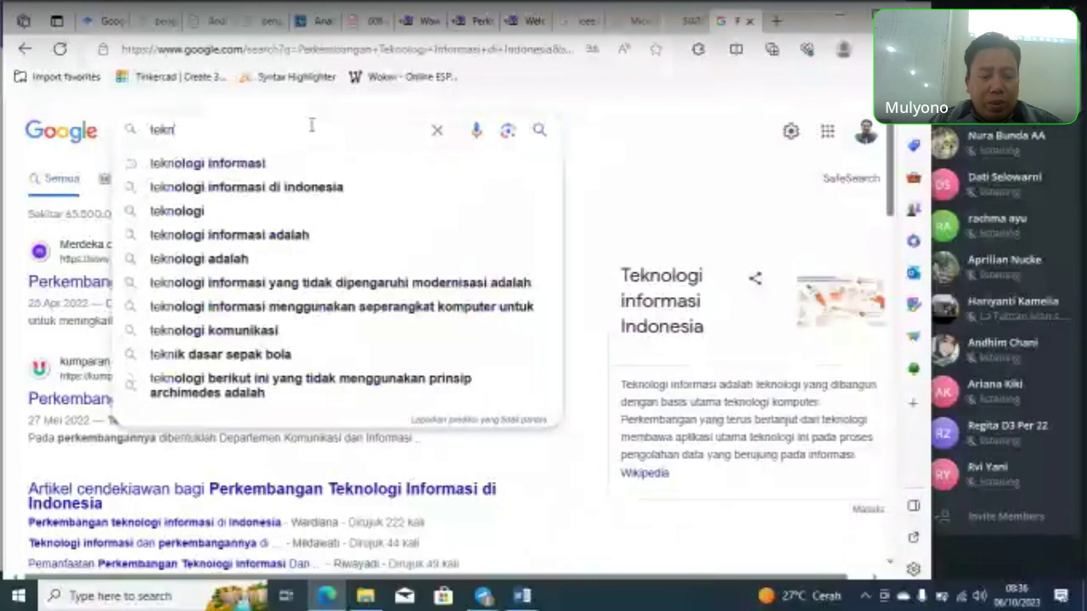
{"action": "key", "text": "BackSpace"}
{"action": "key", "text": "BackSpace"}
{"action": "key", "text": "BackSpace"}
{"action": "key", "text": "BackSpace"}
{"action": "left_click", "coordinate": [462, 20]}
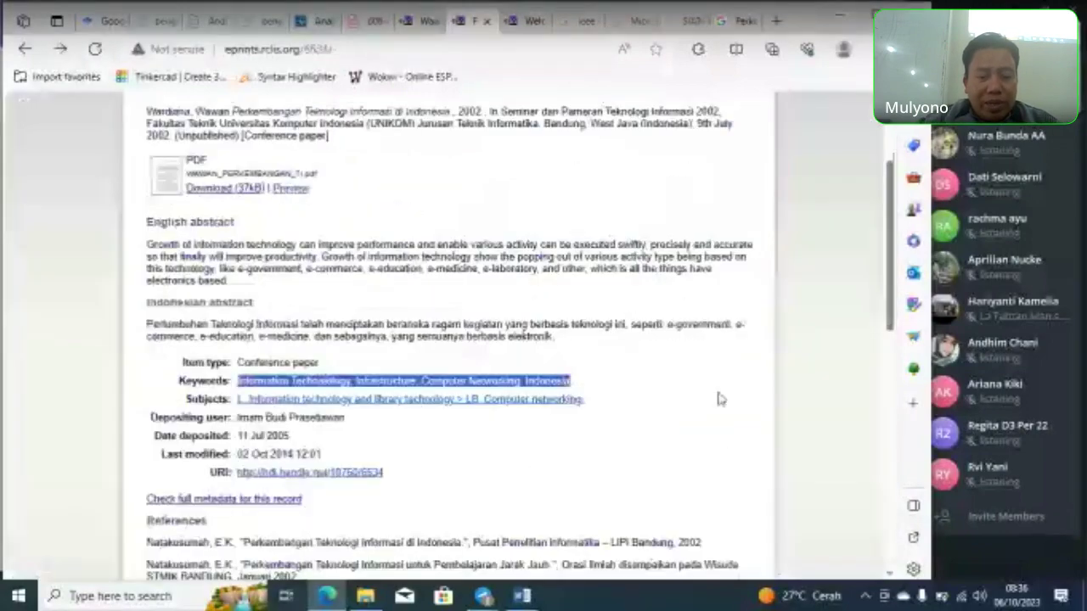
{"action": "left_click", "coordinate": [522, 596]}
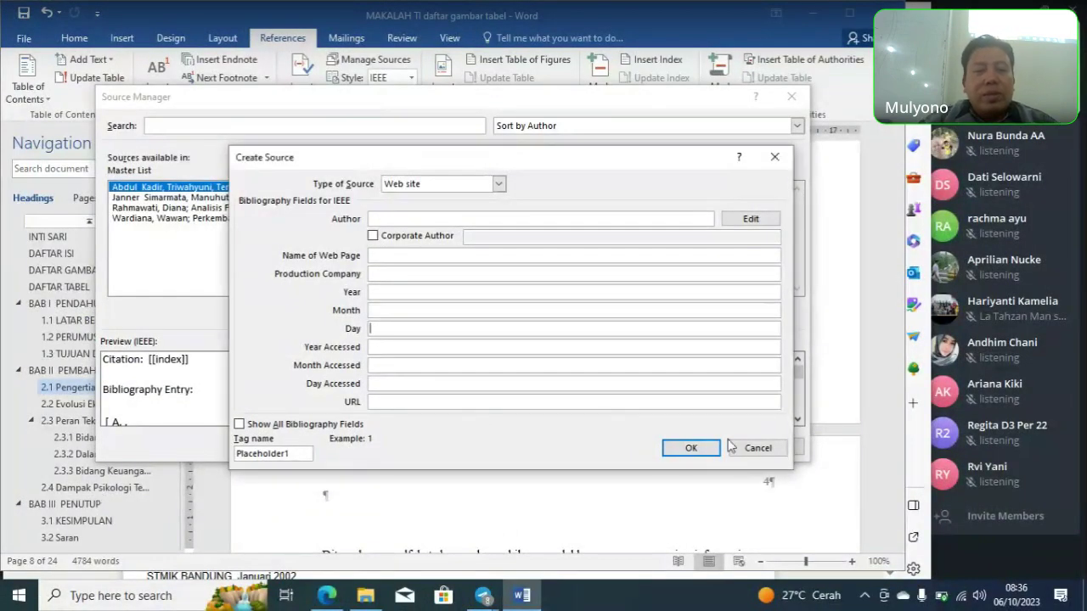
Step: In the Edge browser, search Google for "dampak spikologi teknologi" and open the Kompasiana article "Dampak Psikologis Teknologi Informasi dan Komunikasi Bagi Penggunanya"
{"action": "left_click", "coordinate": [326, 596]}
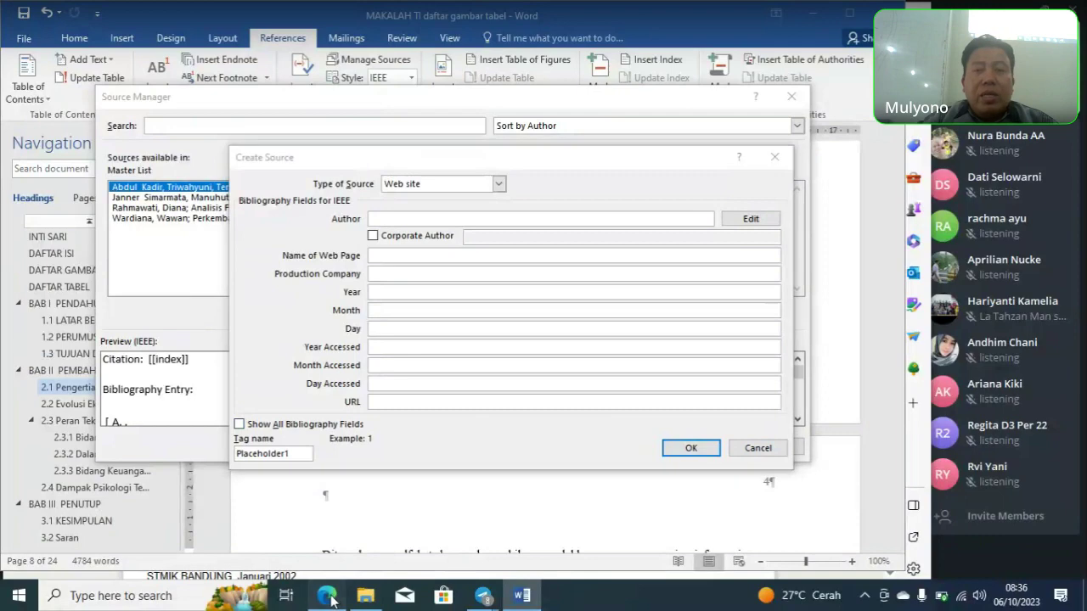
{"action": "left_click", "coordinate": [734, 21]}
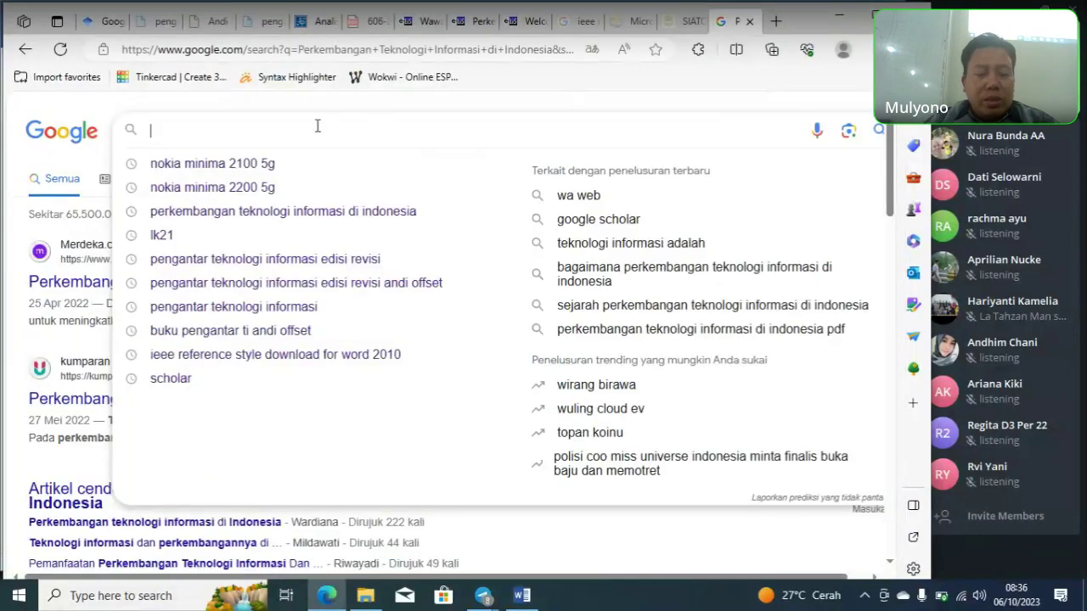
{"action": "type", "text": "dap"}
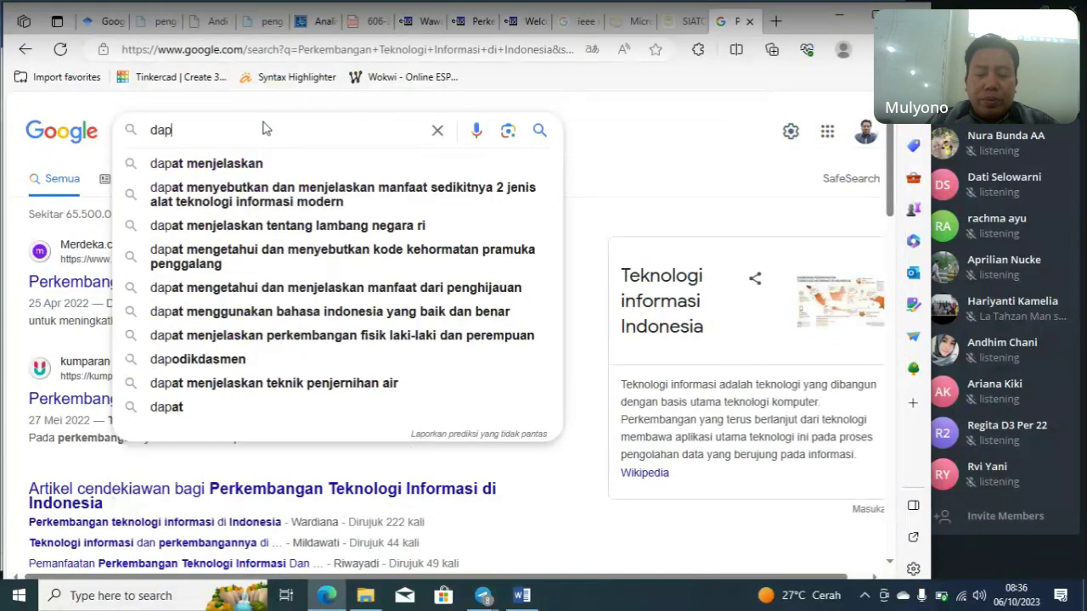
{"action": "type", "text": "n"}
{"action": "key", "text": "BackSpace"}
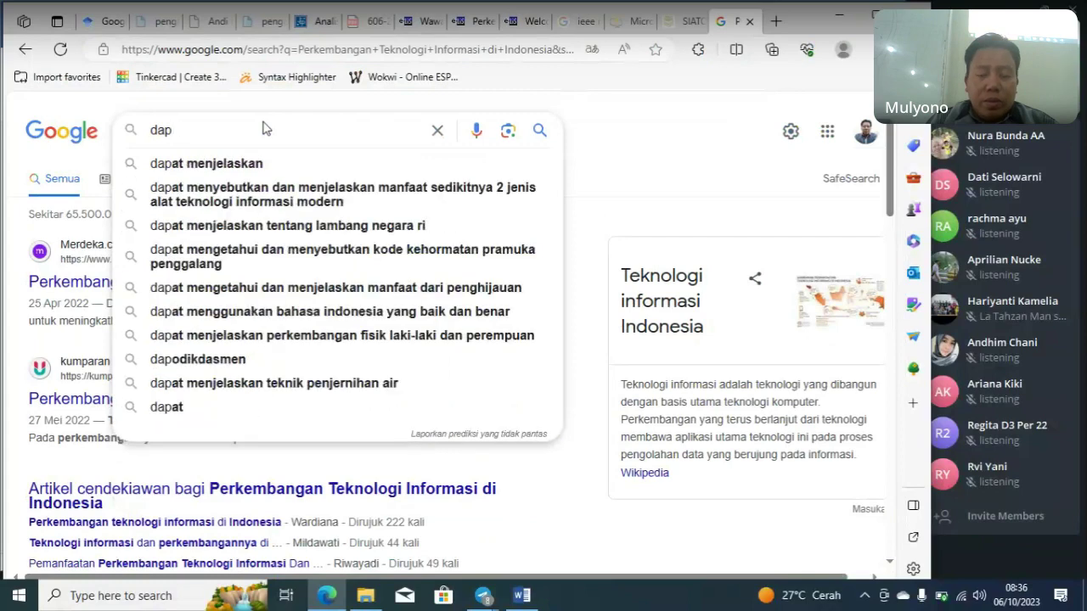
{"action": "key", "text": "BackSpace"}
{"action": "type", "text": "mpak "}
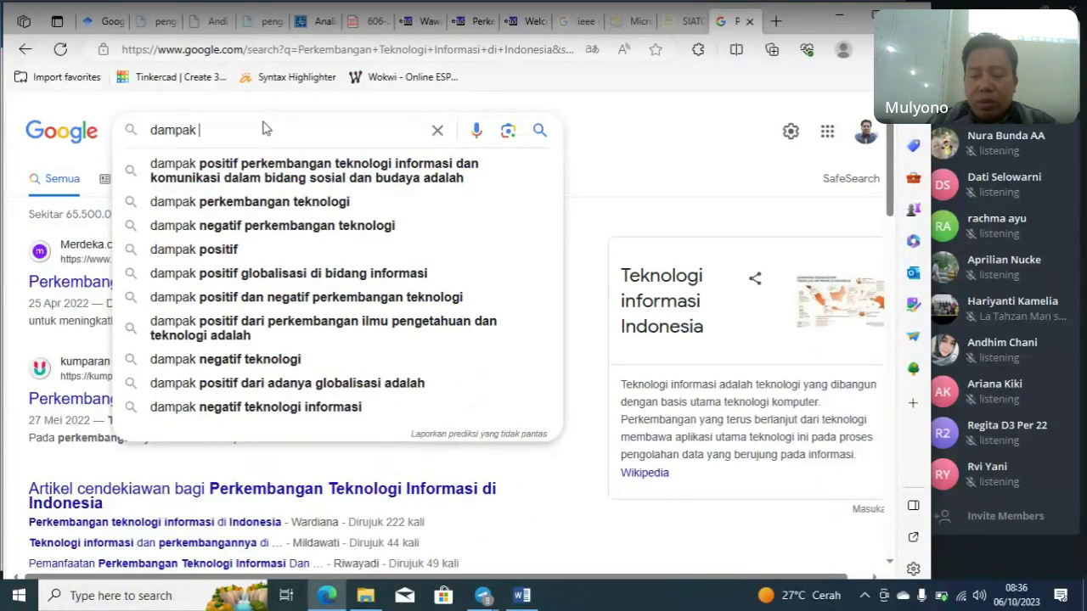
{"action": "type", "text": "spikologi"}
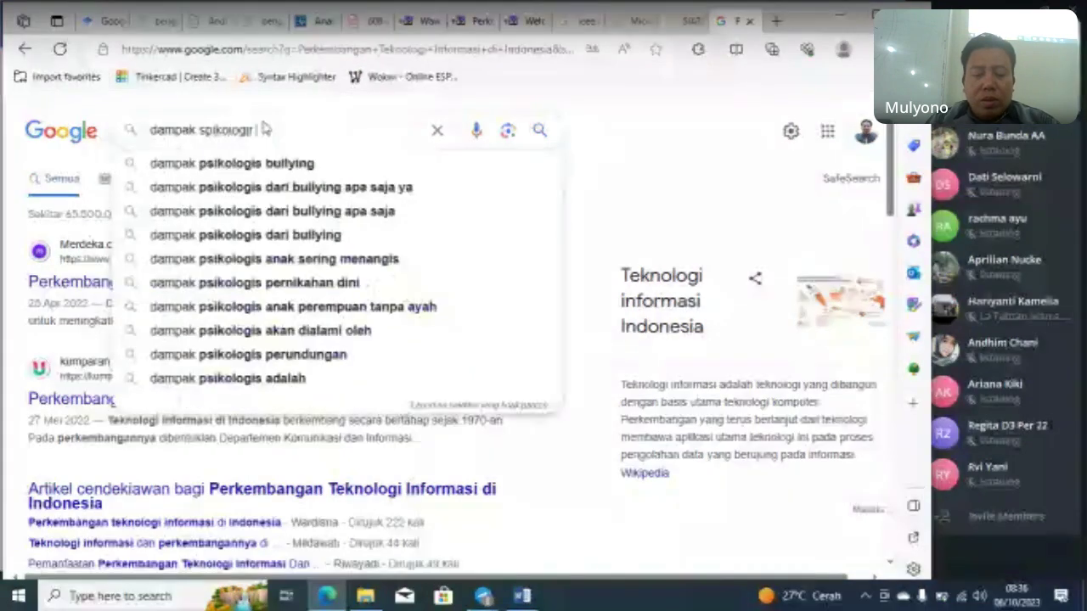
{"action": "type", "text": " teknologi"}
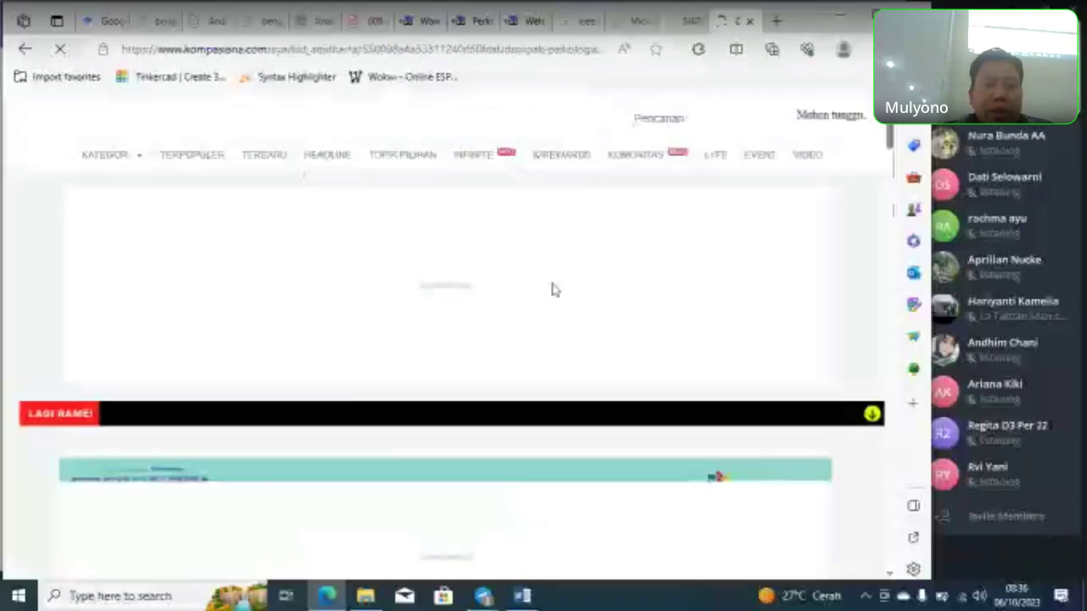
Step: Copy the author's name from the Kompasiana article's opening line and enter it as the web site source's author in Word
{"action": "scroll", "coordinate": [544, 312], "scroll_direction": "down", "scroll_amount": 3}
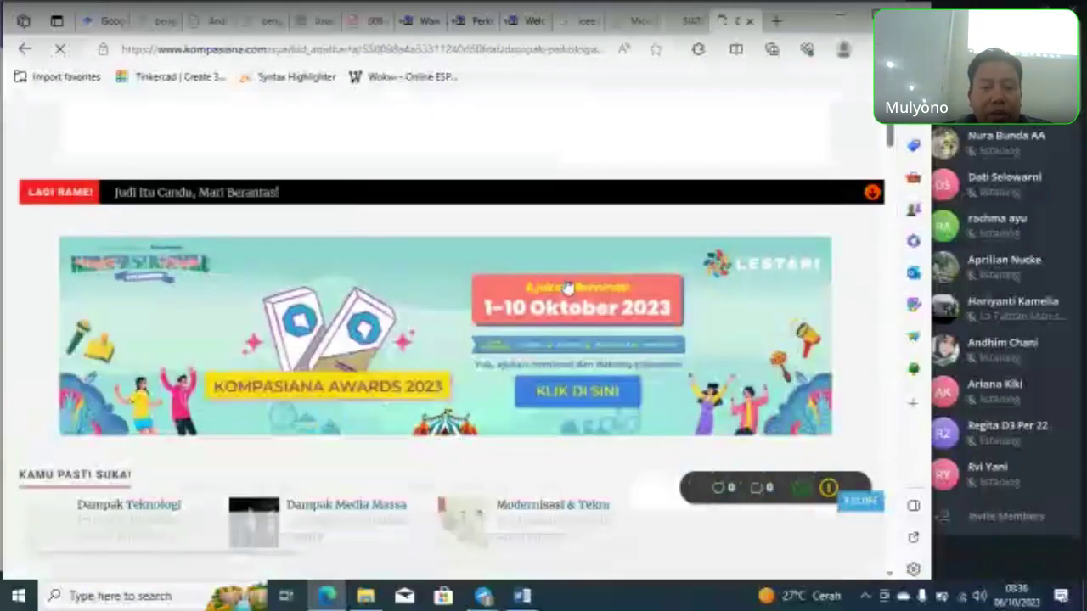
{"action": "scroll", "coordinate": [570, 283], "scroll_direction": "down", "scroll_amount": 5}
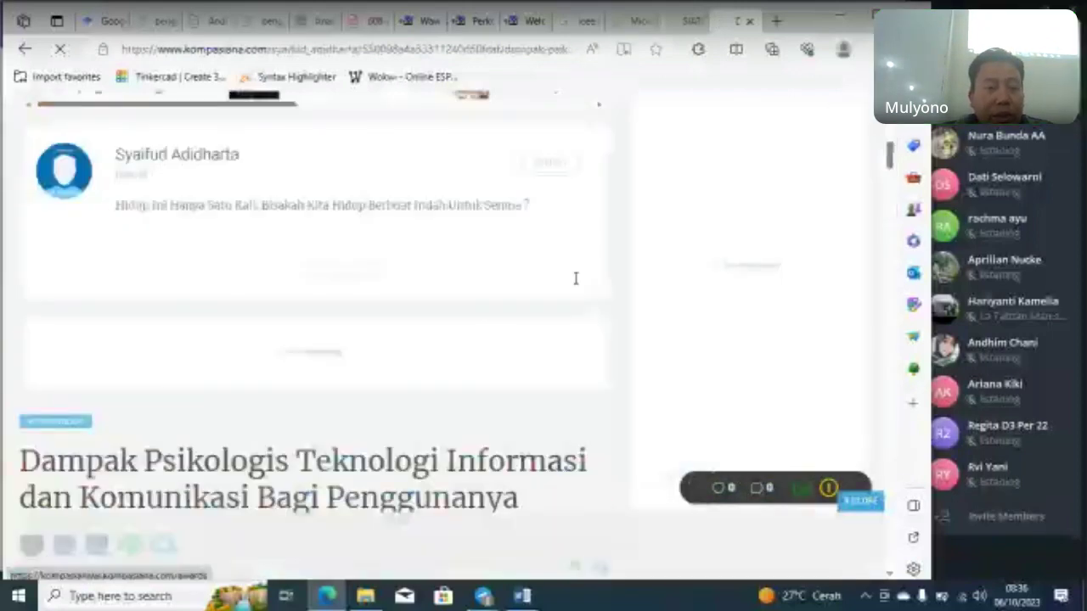
{"action": "scroll", "coordinate": [574, 278], "scroll_direction": "down", "scroll_amount": 2}
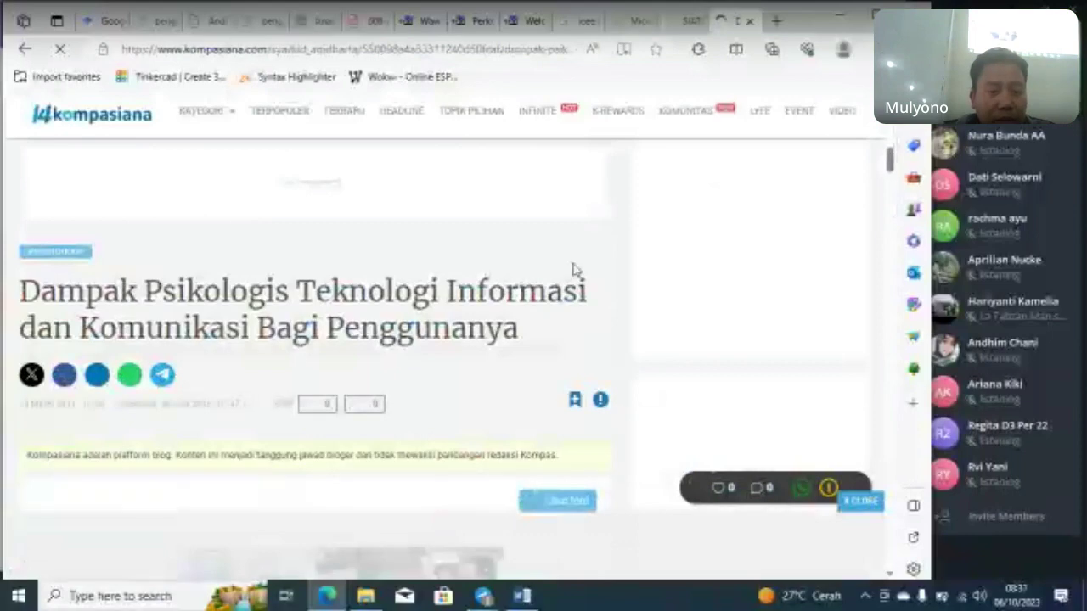
{"action": "scroll", "coordinate": [573, 270], "scroll_direction": "down", "scroll_amount": 2}
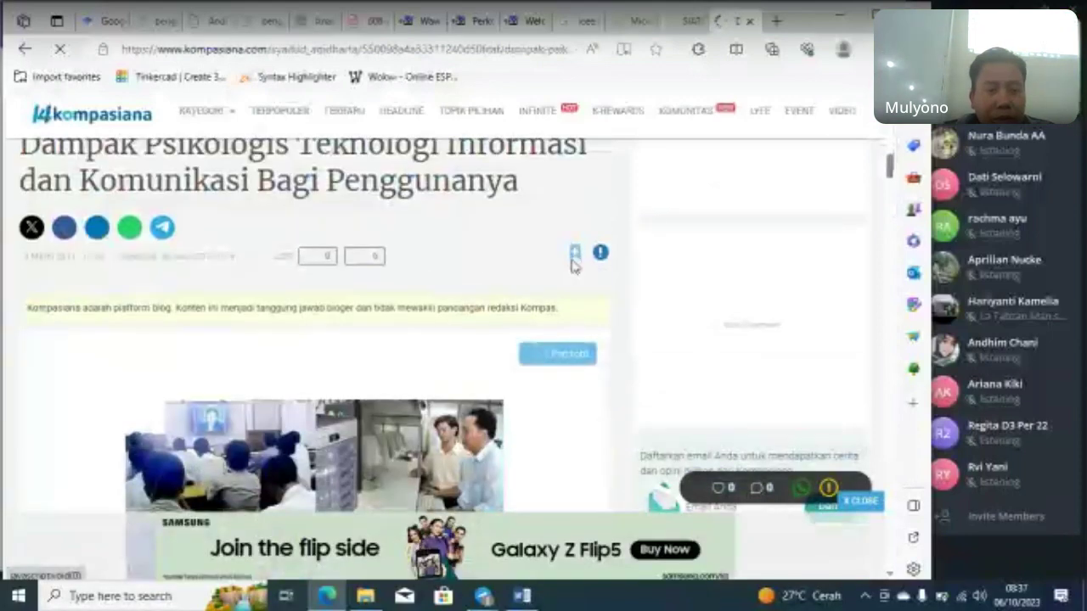
{"action": "scroll", "coordinate": [573, 265], "scroll_direction": "down", "scroll_amount": 5}
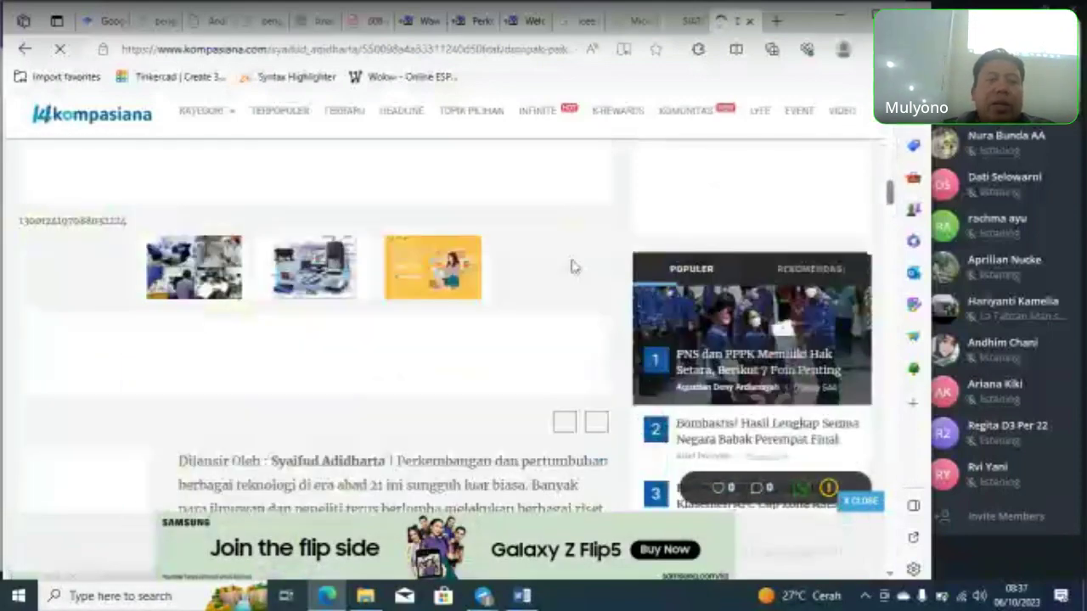
{"action": "scroll", "coordinate": [574, 265], "scroll_direction": "down", "scroll_amount": 3}
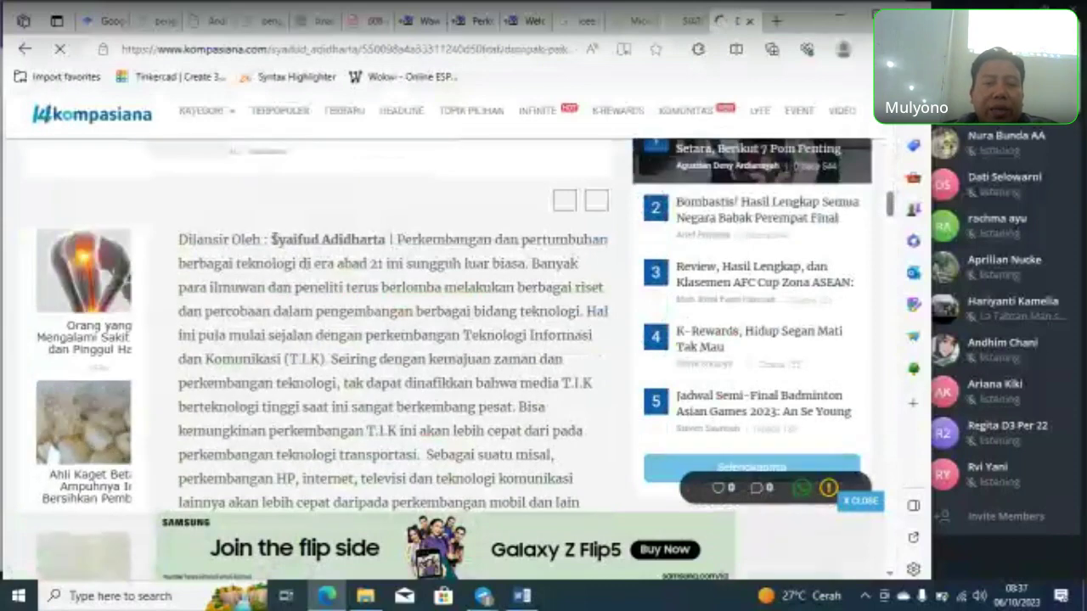
{"action": "left_click_drag", "start_coordinate": [271, 244], "coordinate": [387, 243]}
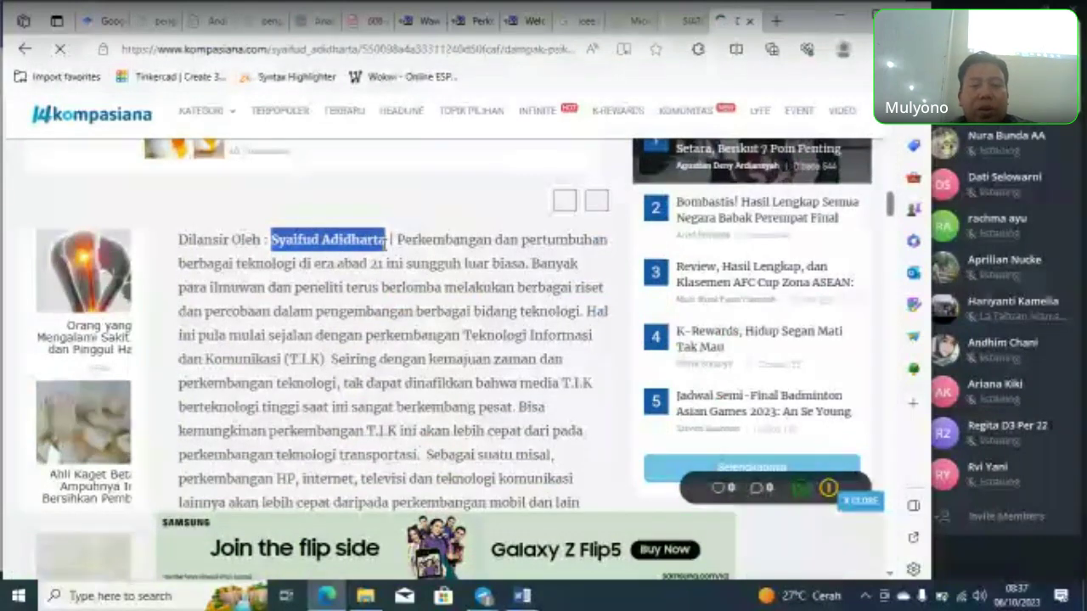
{"action": "key", "text": "ctrl+8"}
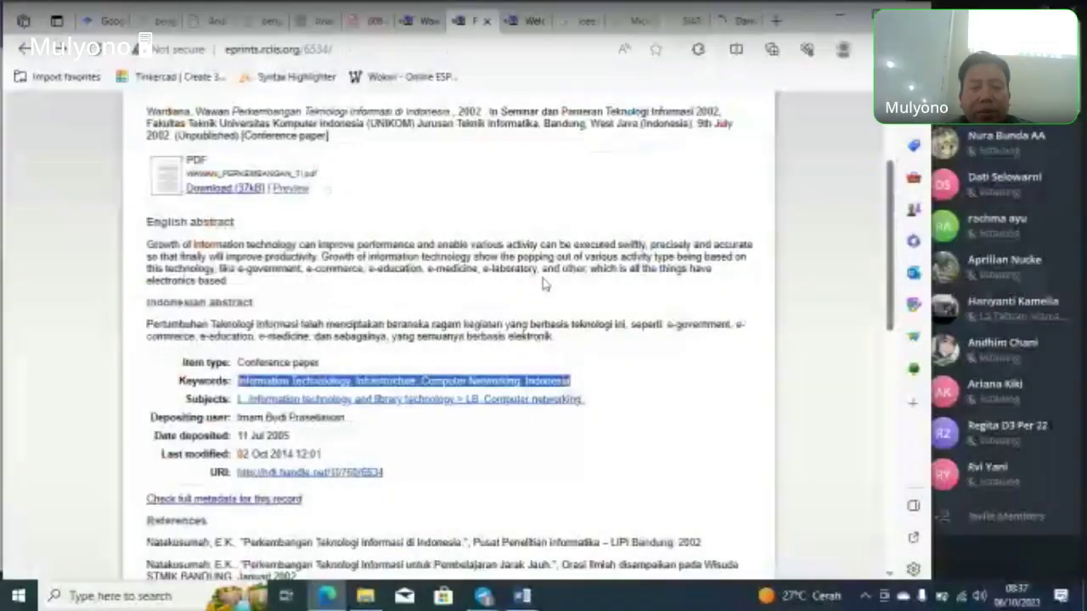
{"action": "key", "text": "alt+Tab"}
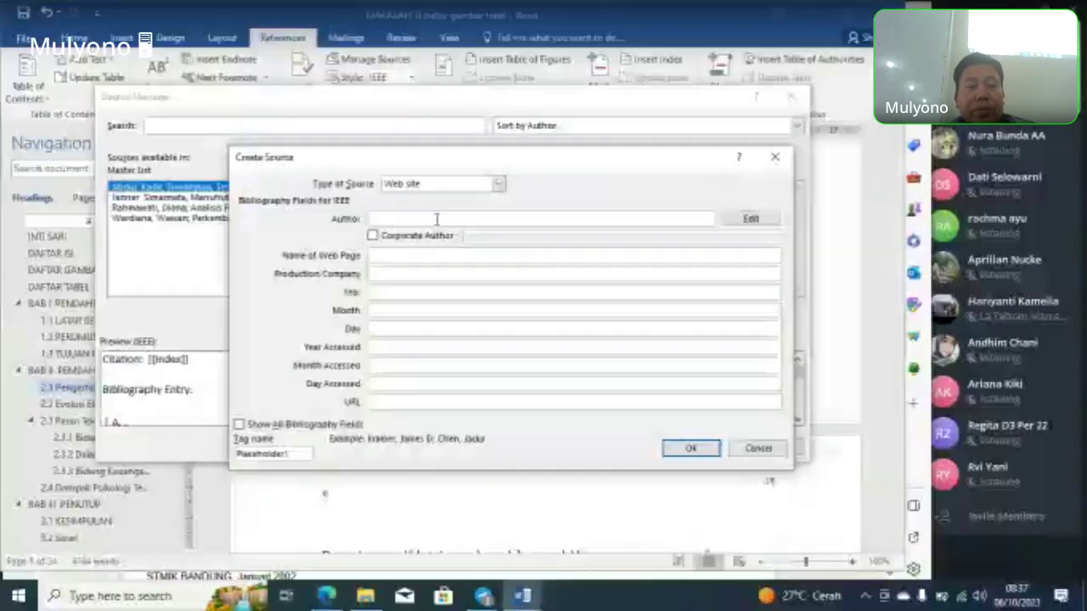
{"action": "type", "text": "Syaiful Adidharta"}
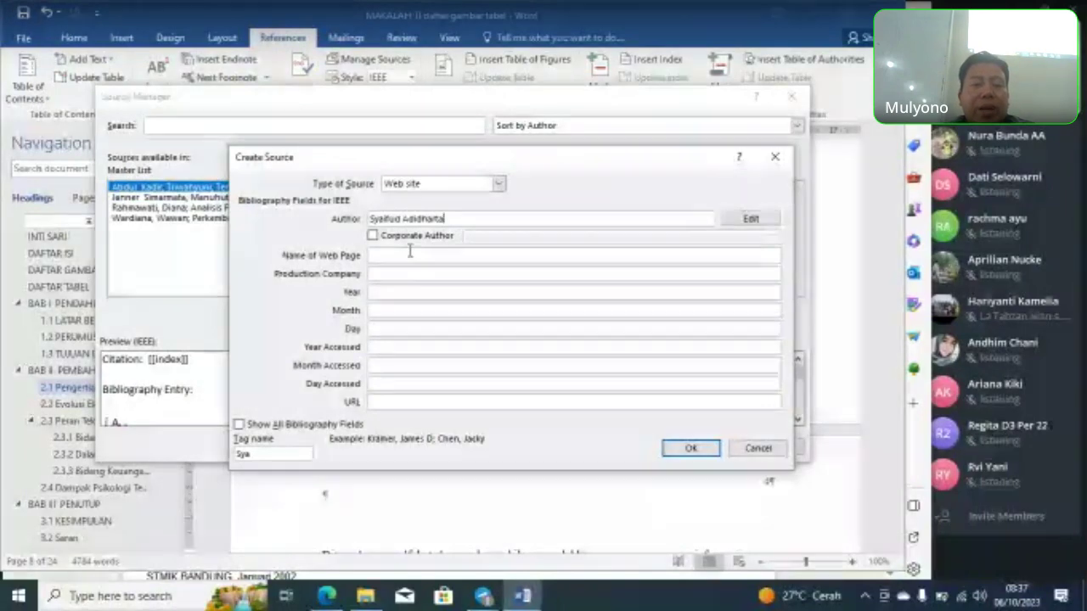
Step: Copy the Kompasiana article's web address from the browser and paste it as the source's Name of Web Page in Word
{"action": "key", "text": "alt+Tab"}
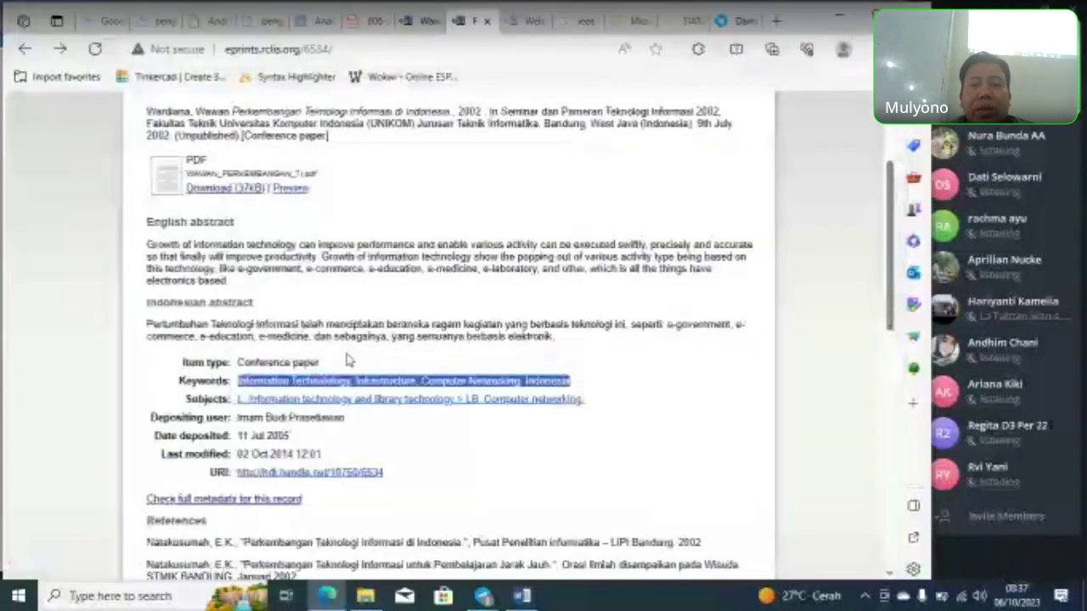
{"action": "scroll", "coordinate": [348, 360], "scroll_direction": "up", "scroll_amount": 2}
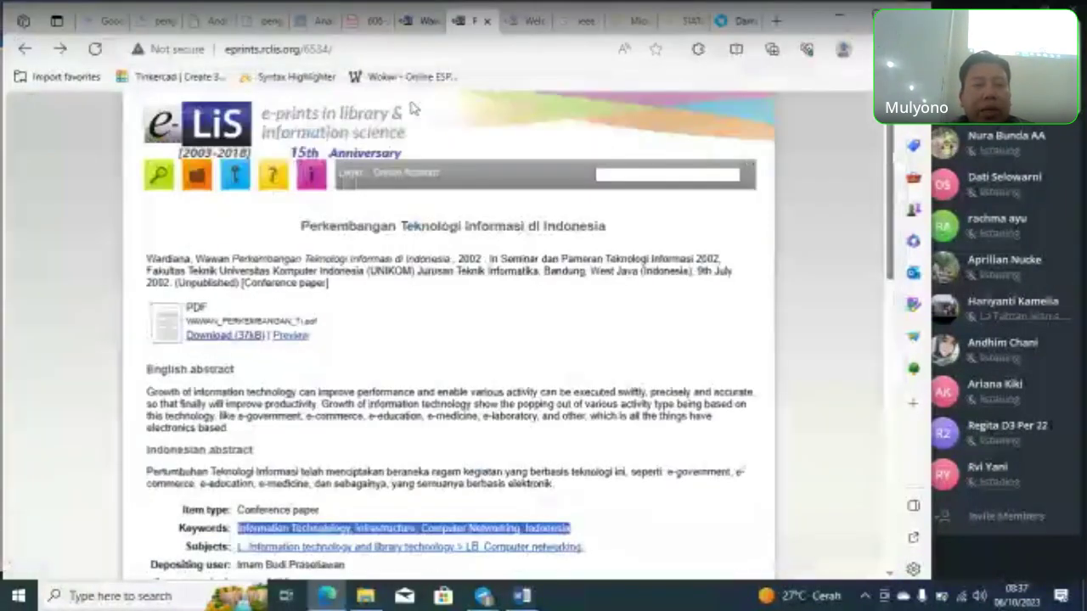
{"action": "left_click", "coordinate": [742, 22]}
{"action": "left_click", "coordinate": [319, 51]}
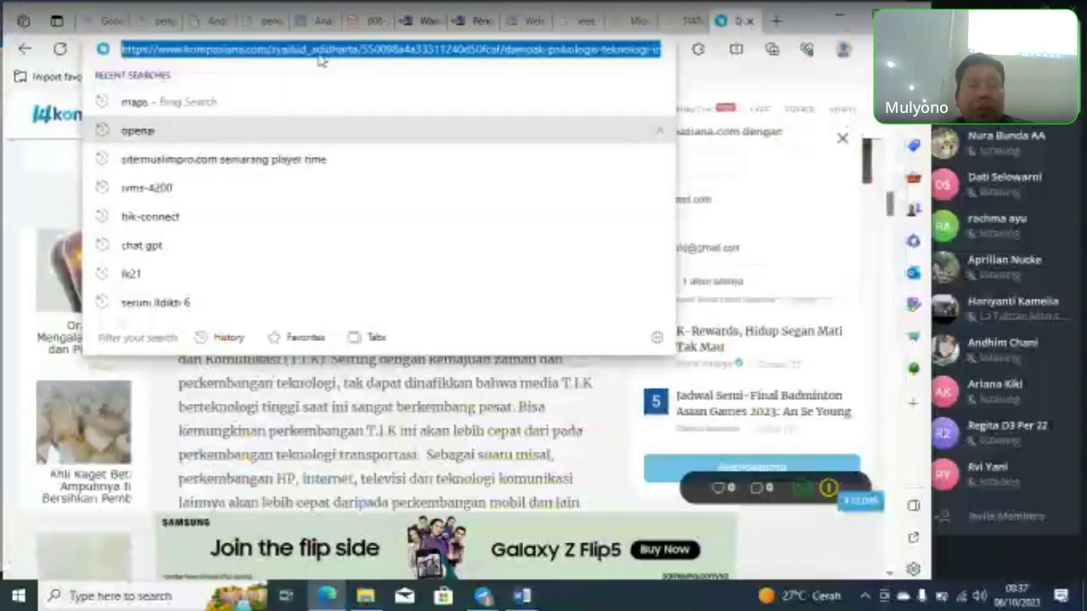
{"action": "key", "text": "alt+Tab"}
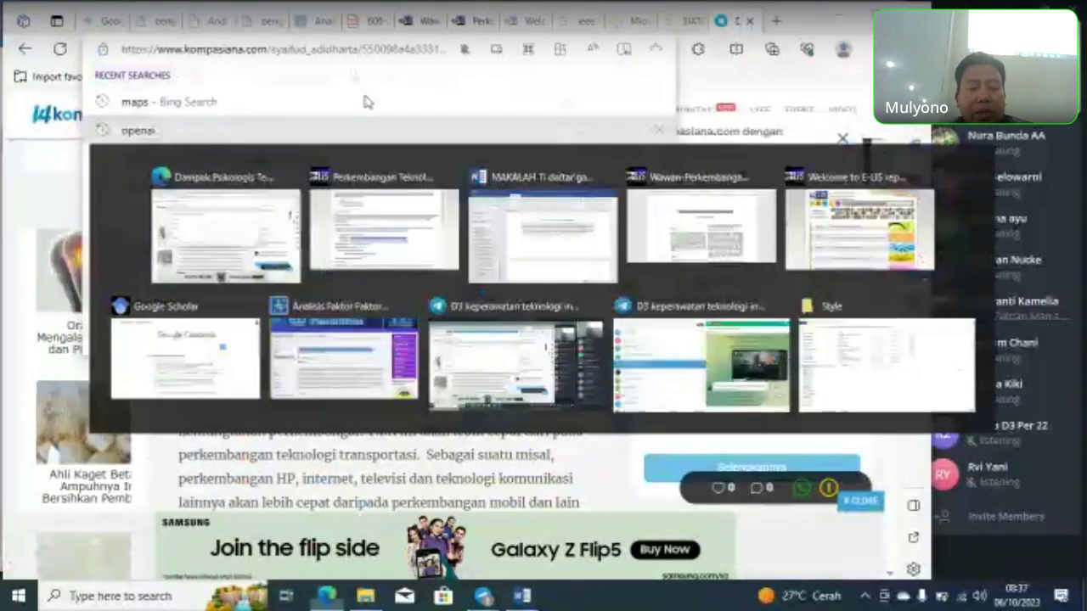
{"action": "key", "text": "alt+Tab"}
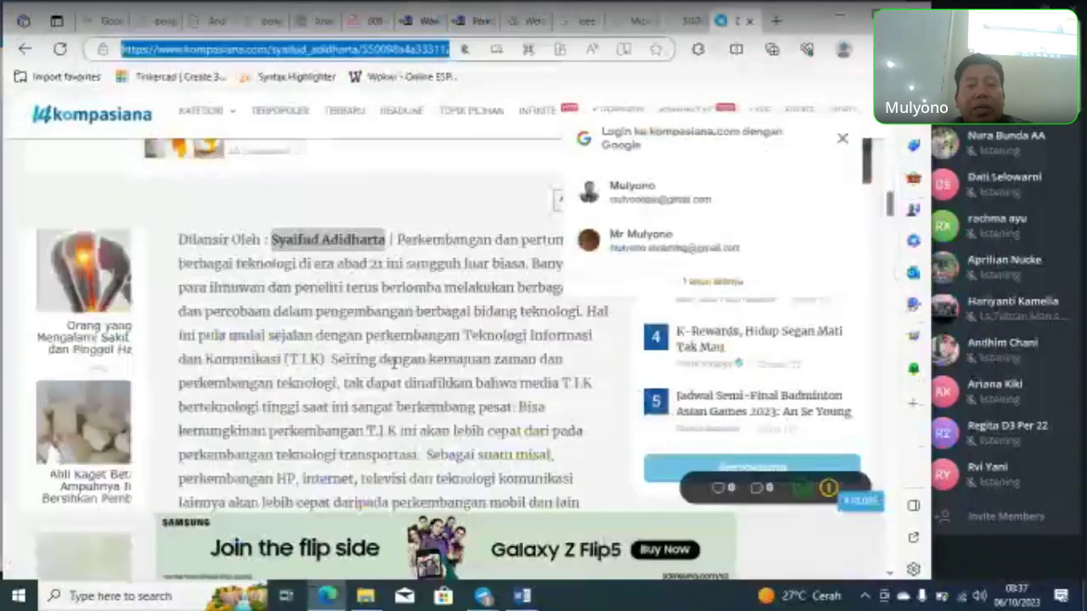
{"action": "key", "text": "alt+Tab"}
{"action": "key", "text": "alt+Tab"}
{"action": "left_click", "coordinate": [427, 255]}
{"action": "key", "text": "ctrl+v"}
Step: Dismiss the Google sign-in prompt on the Kompasiana article in Edge, and enter Kompas as the web site source's production company in Word
{"action": "key", "text": "alt+Tab"}
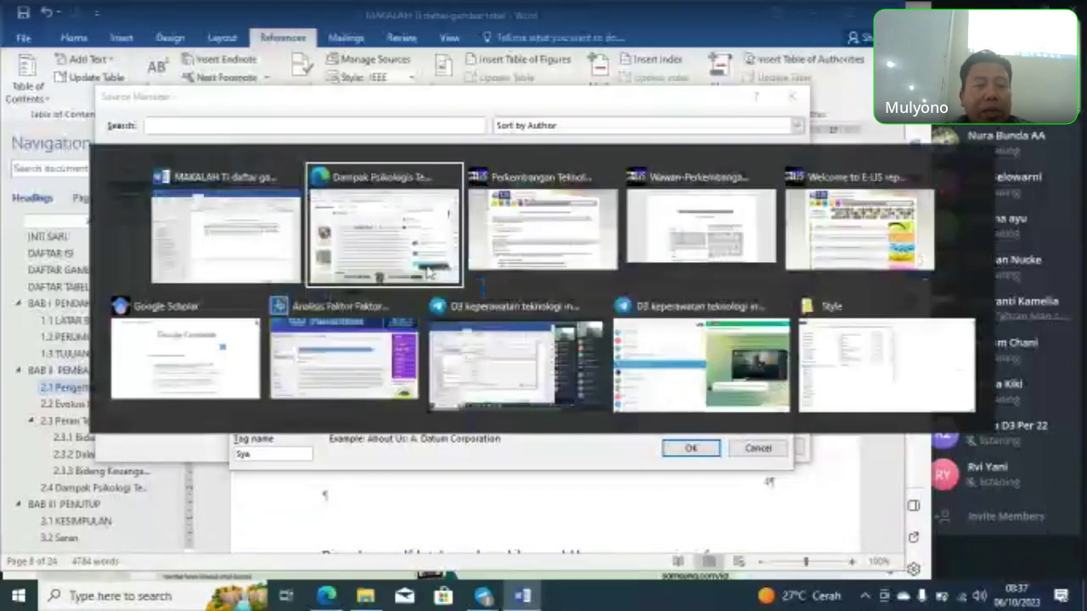
{"action": "scroll", "coordinate": [123, 416], "scroll_direction": "up", "scroll_amount": 2}
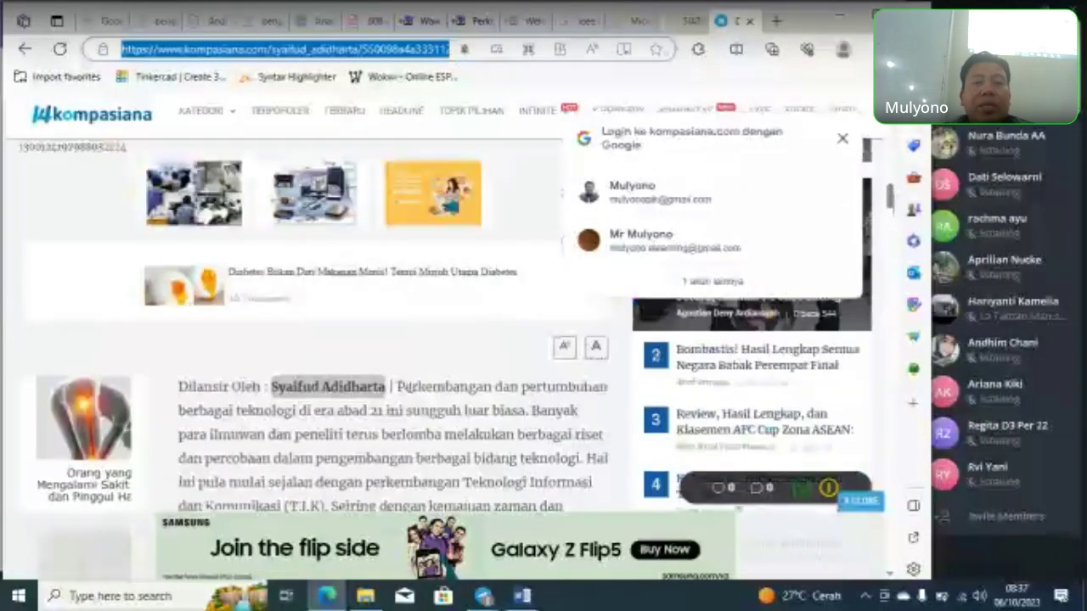
{"action": "left_click", "coordinate": [841, 138]}
{"action": "scroll", "coordinate": [472, 360], "scroll_direction": "down", "scroll_amount": 1}
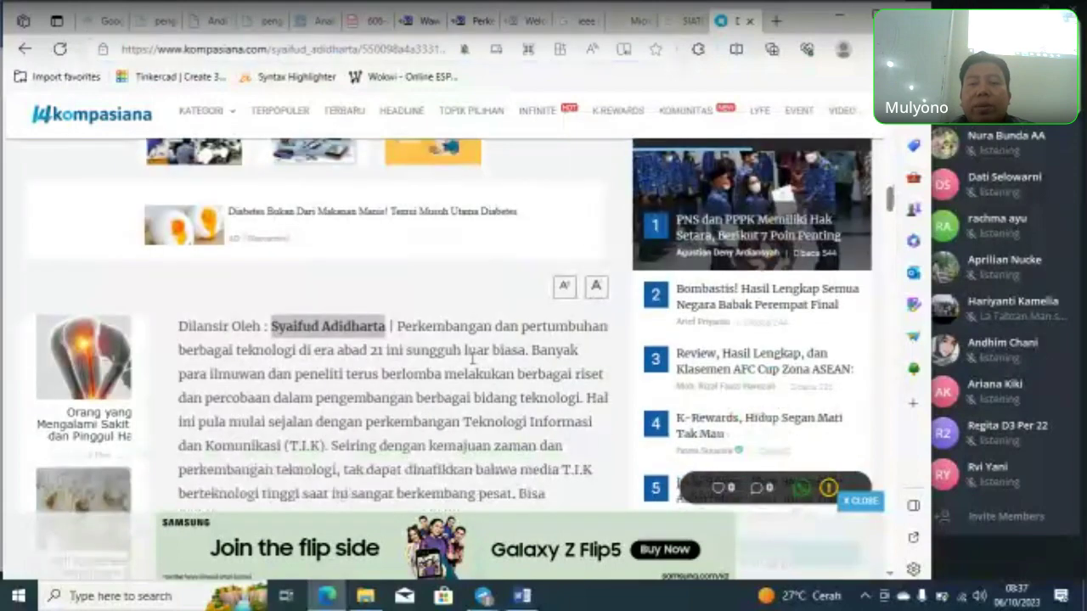
{"action": "scroll", "coordinate": [472, 359], "scroll_direction": "down", "scroll_amount": 4}
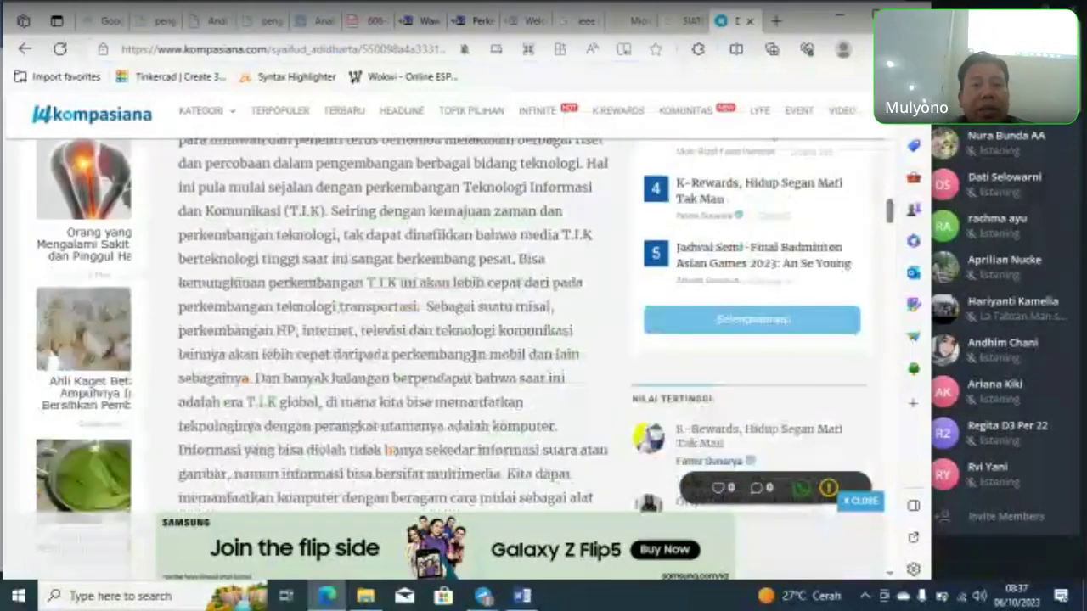
{"action": "scroll", "coordinate": [472, 355], "scroll_direction": "down", "scroll_amount": 5}
{"action": "key", "text": "alt+Tab"}
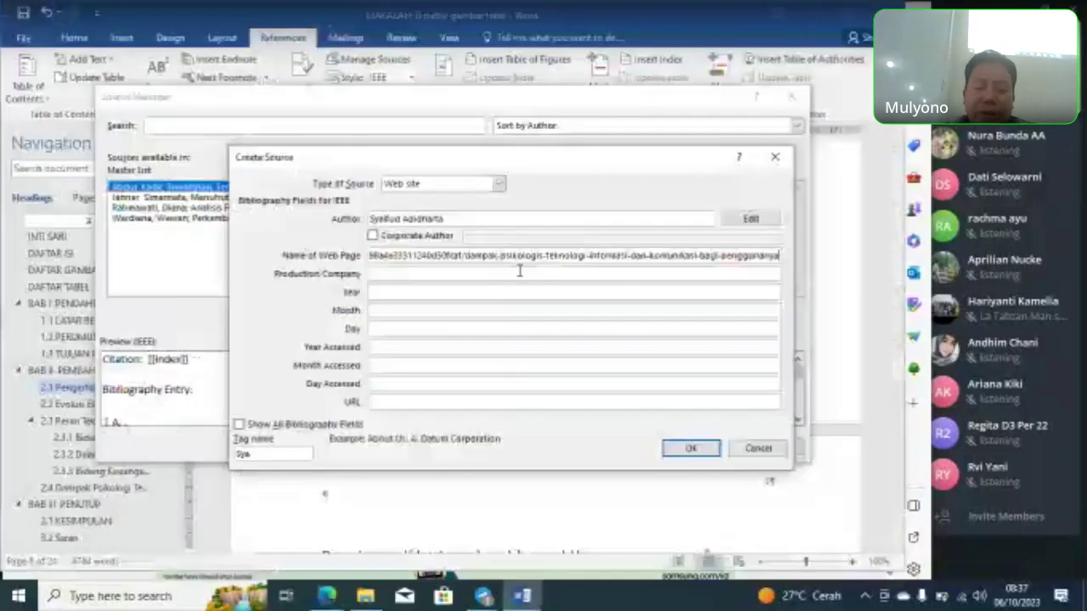
{"action": "left_click", "coordinate": [428, 274]}
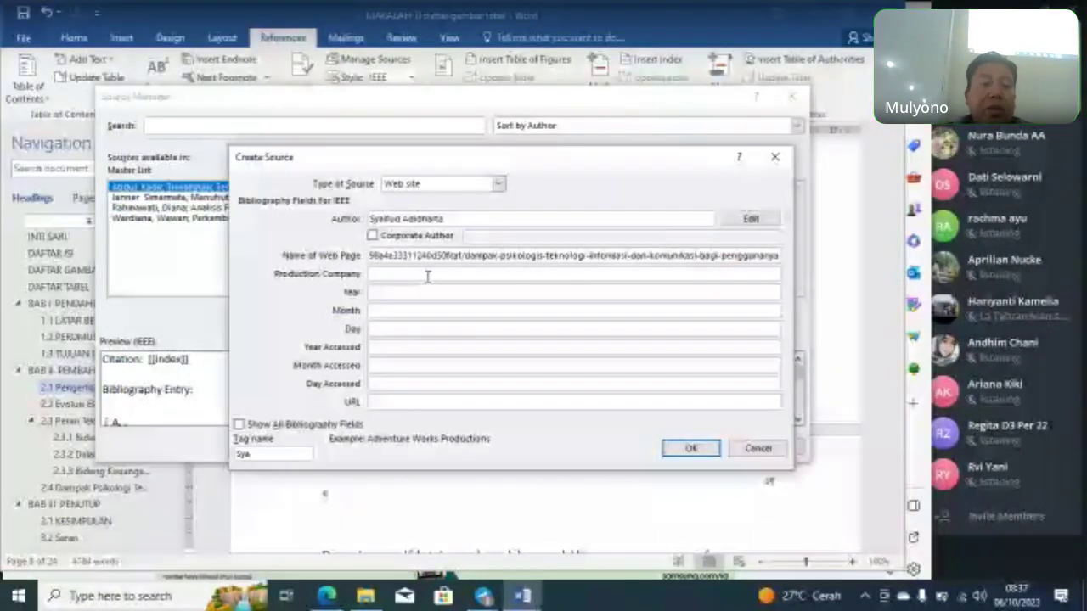
{"action": "type", "text": "Kompas"}
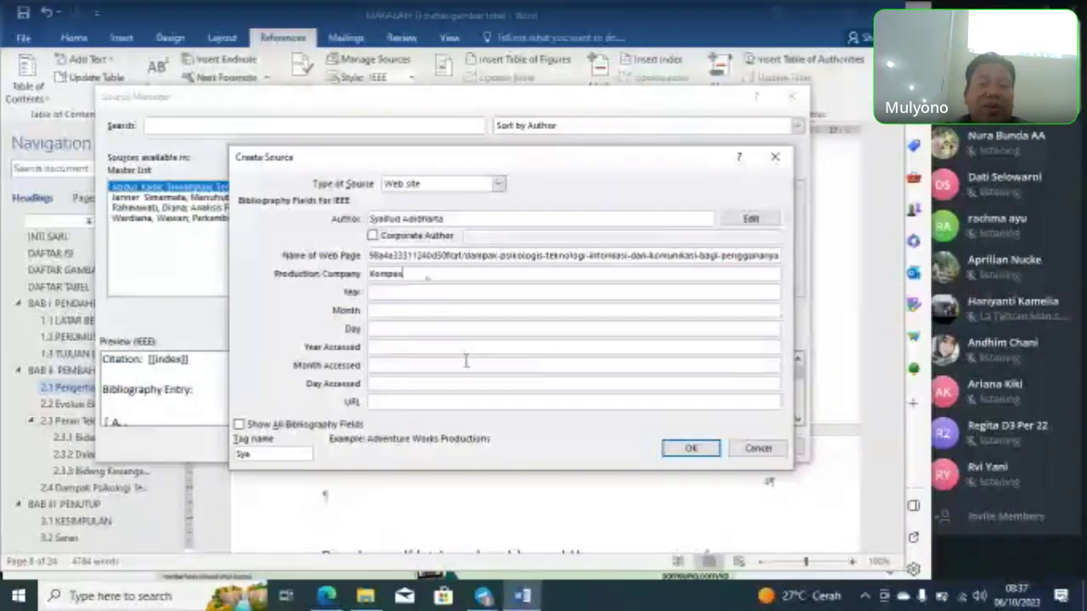
Step: Look up the publication date on the Kompasiana article page and enter it in the Word source as year 2011, month 03, day 14
{"action": "left_click", "coordinate": [438, 291]}
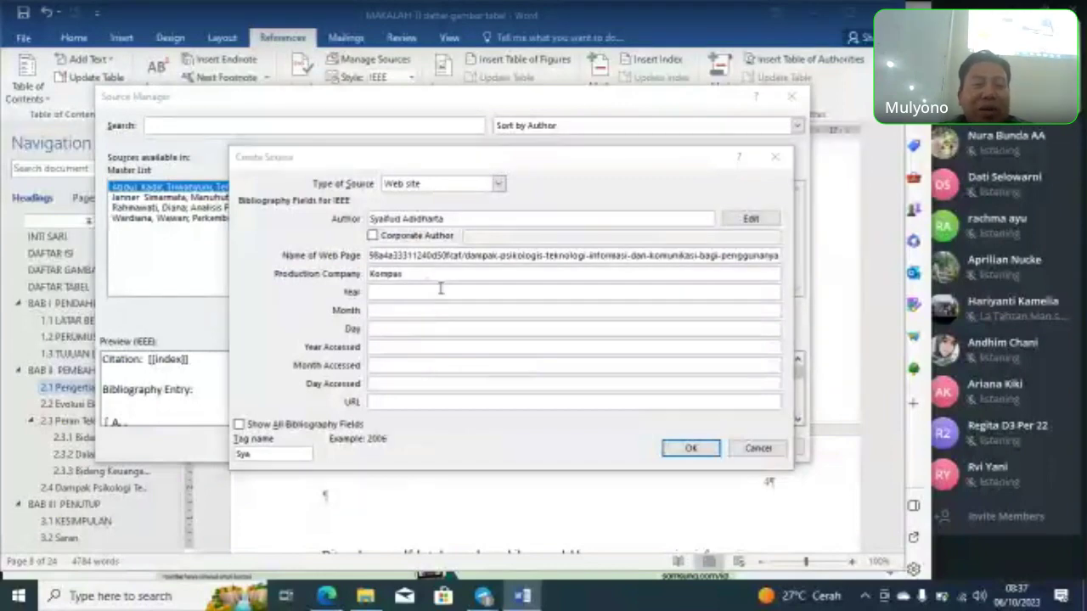
{"action": "key", "text": "alt+Tab"}
{"action": "scroll", "coordinate": [496, 312], "scroll_direction": "down", "scroll_amount": 10}
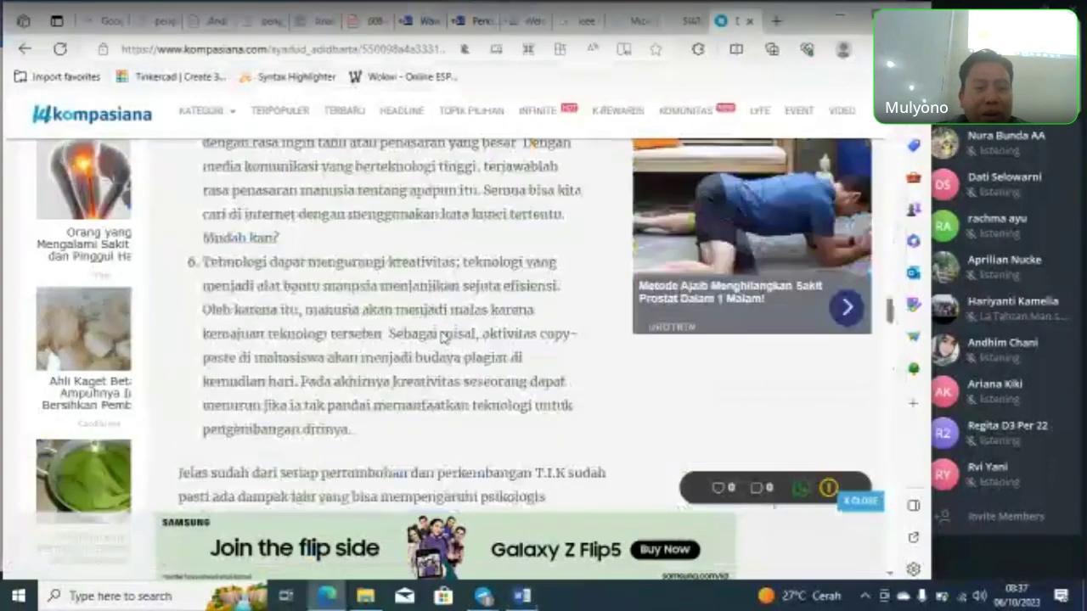
{"action": "scroll", "coordinate": [450, 365], "scroll_direction": "down", "scroll_amount": 10}
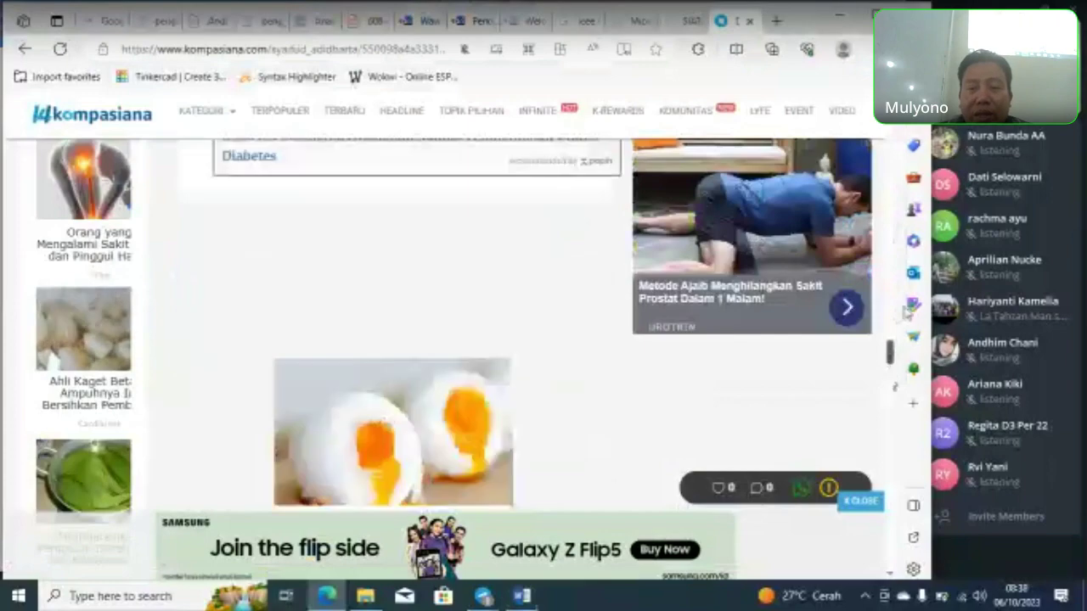
{"action": "scroll", "coordinate": [533, 346], "scroll_direction": "down", "scroll_amount": 3}
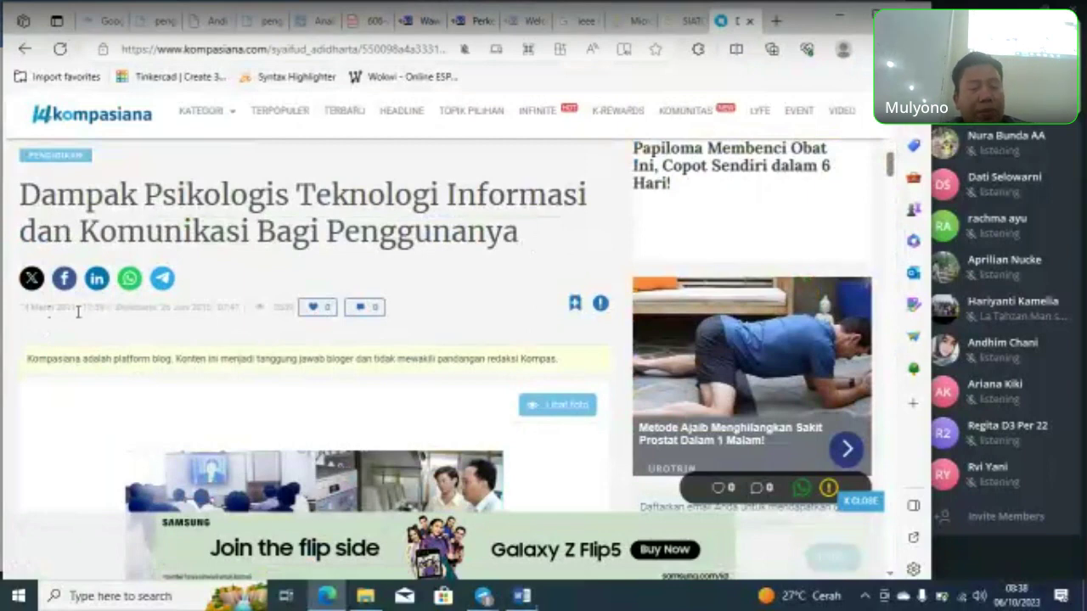
{"action": "key", "text": "alt+Tab"}
{"action": "type", "text": "201"}
{"action": "left_click", "coordinate": [384, 309]}
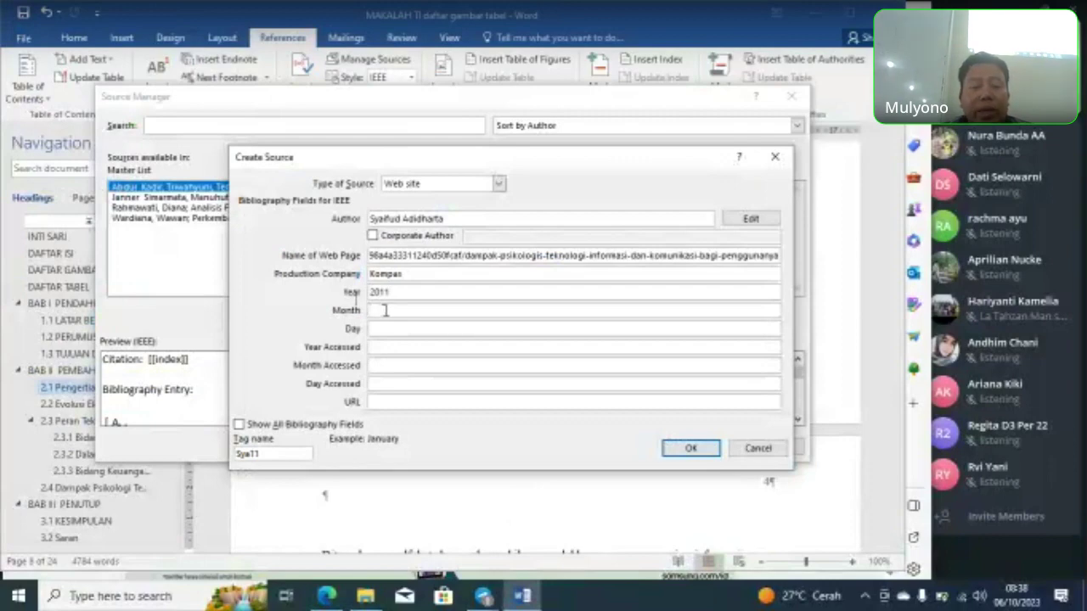
{"action": "type", "text": "05"}
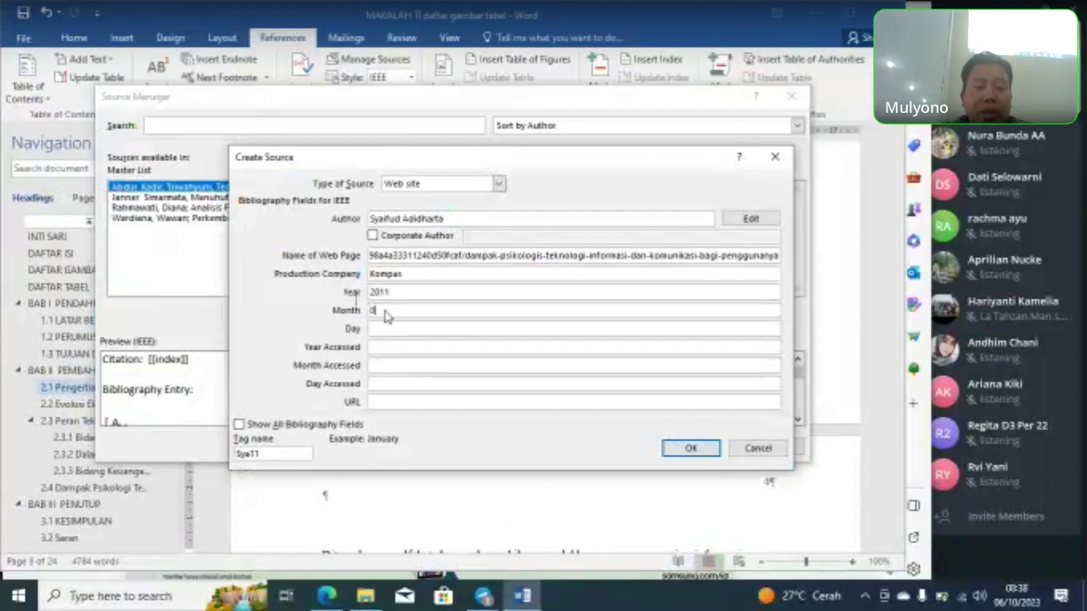
{"action": "left_click", "coordinate": [384, 330]}
{"action": "type", "text": "14"}
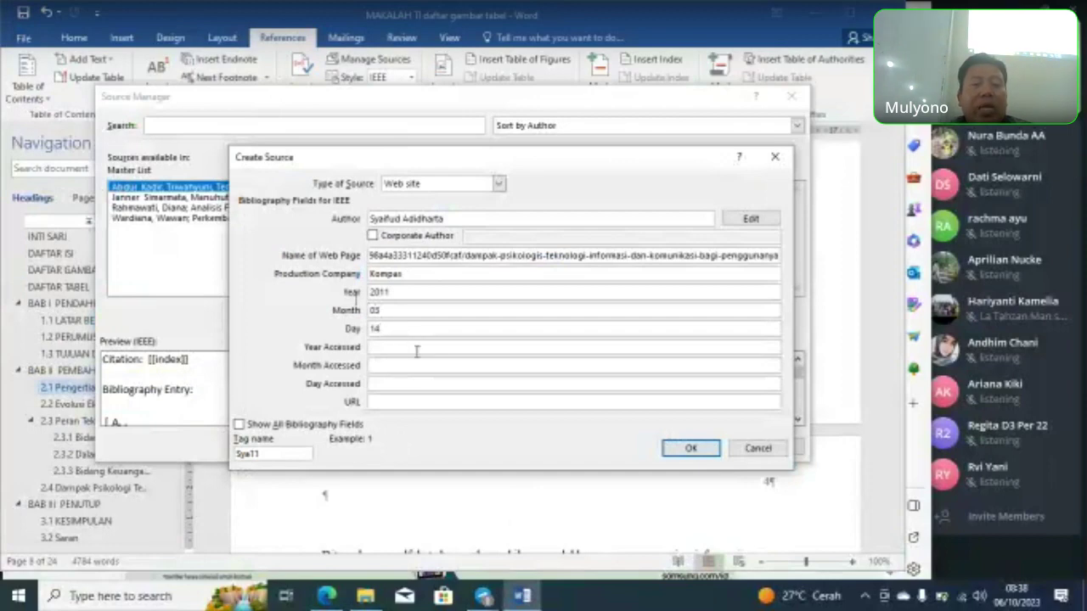
Step: Set the source's access date to year 2023, month 10 and day 06
{"action": "left_click", "coordinate": [414, 349]}
{"action": "type", "text": "2013"}
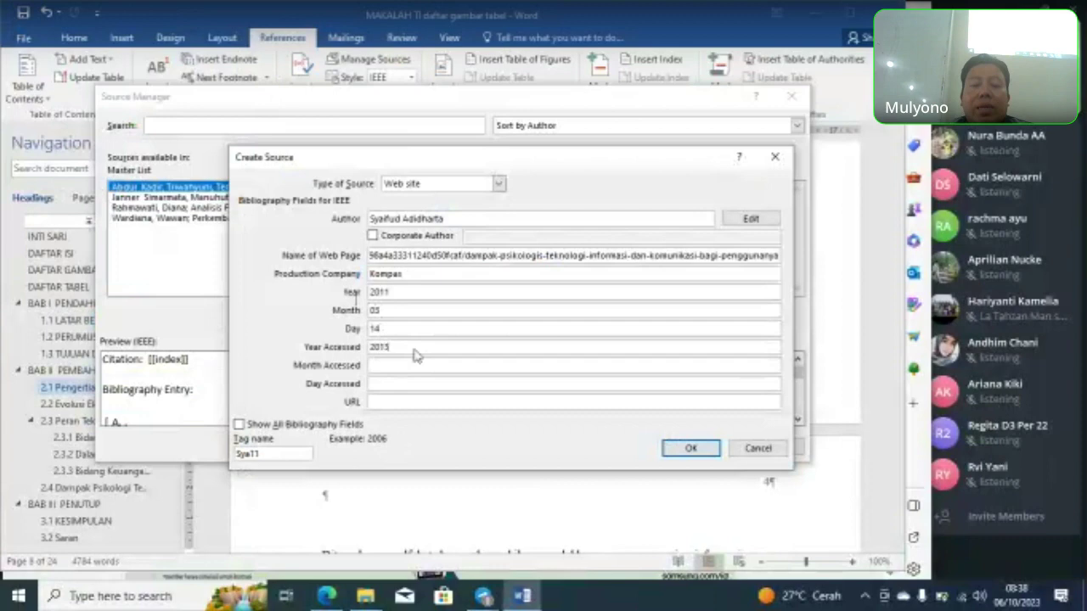
{"action": "key", "text": "BackSpace"}
{"action": "key", "text": "BackSpace"}
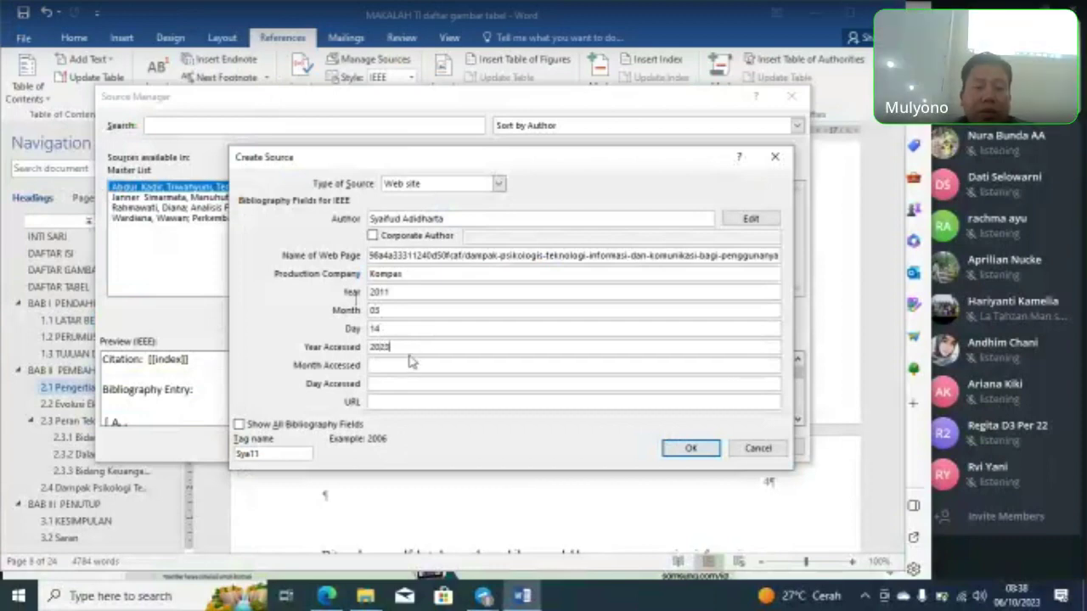
{"action": "left_click", "coordinate": [391, 366]}
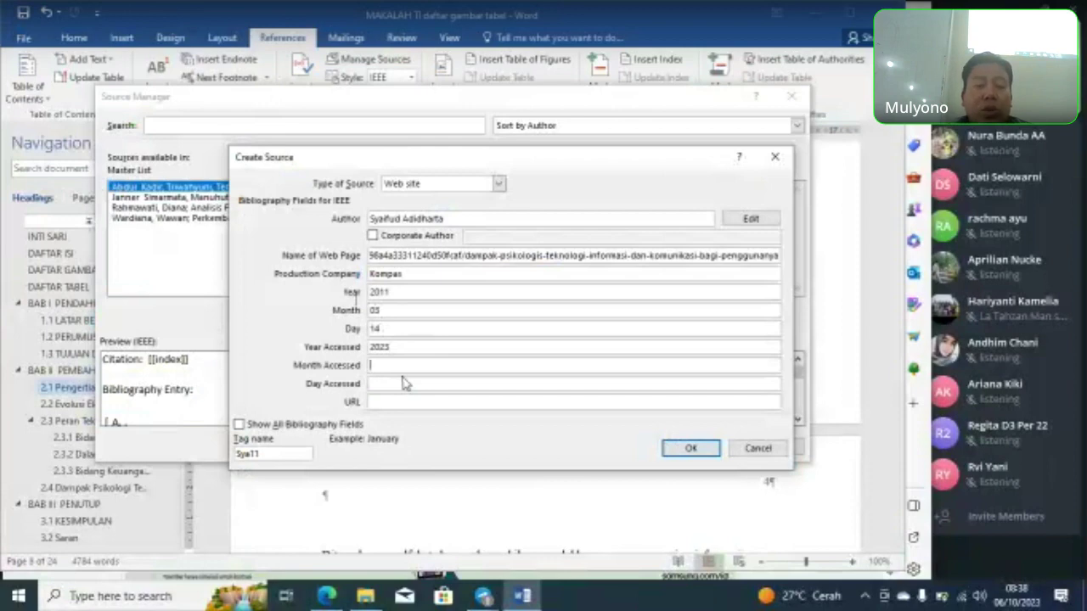
{"action": "type", "text": "10"}
{"action": "left_click", "coordinate": [400, 383]}
{"action": "type", "text": "06"}
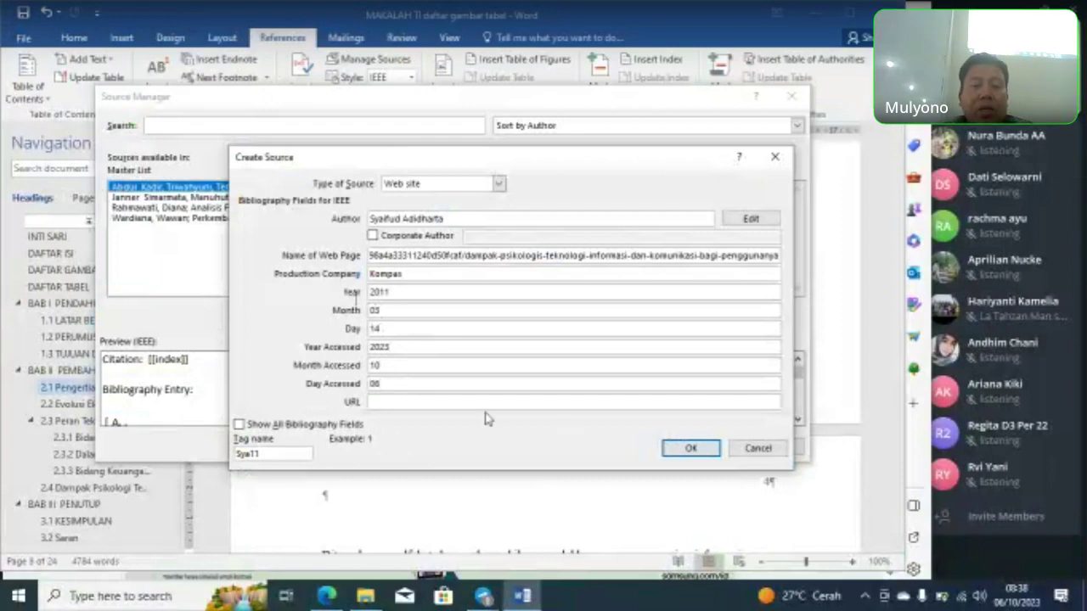
Step: Move the article's full web address from the Name of Web Page field to the URL field
{"action": "left_click", "coordinate": [447, 401]}
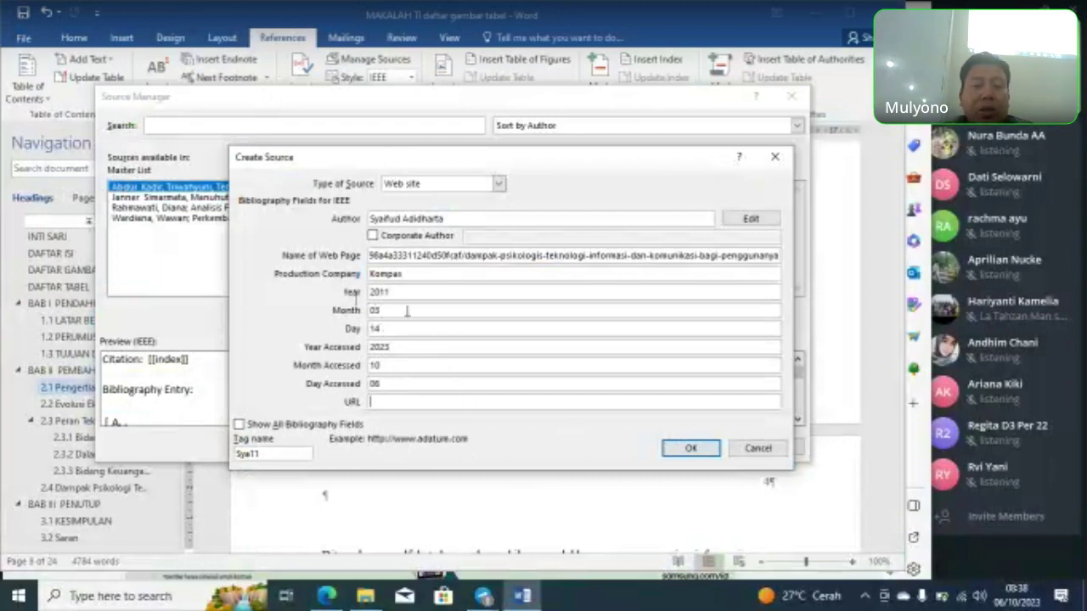
{"action": "left_click", "coordinate": [372, 254]}
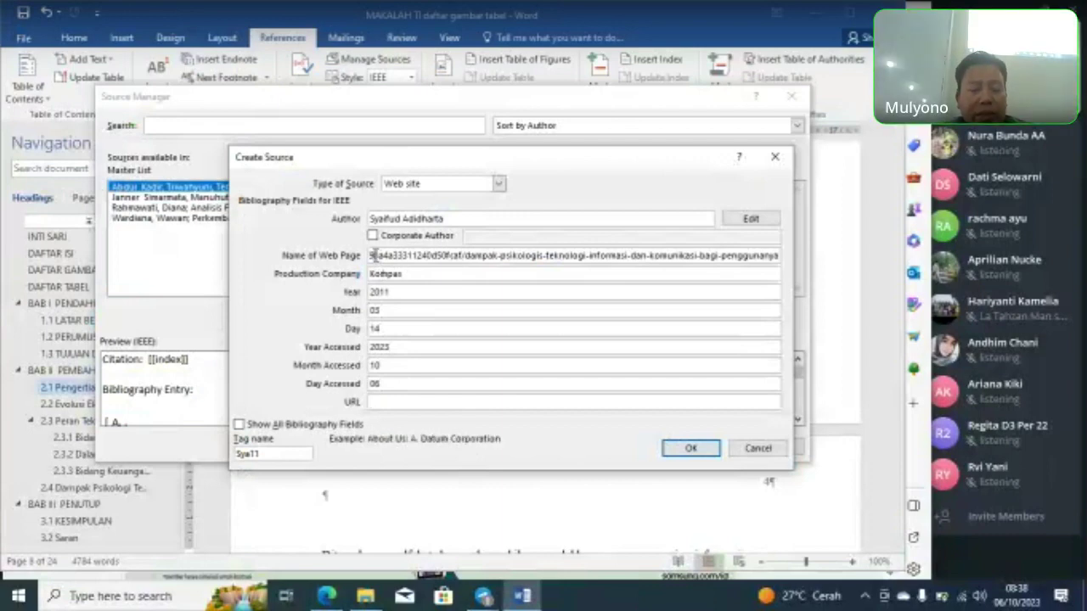
{"action": "key", "text": "ctrl+a"}
{"action": "key", "text": "ctrl+x"}
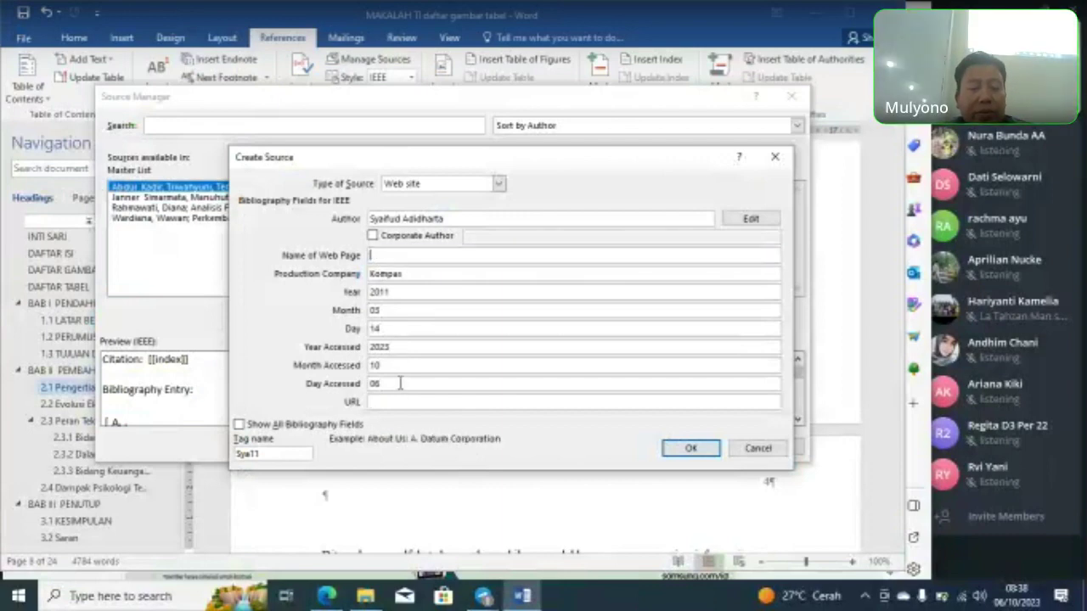
{"action": "left_click", "coordinate": [401, 399]}
{"action": "key", "text": "ctrl+v"}
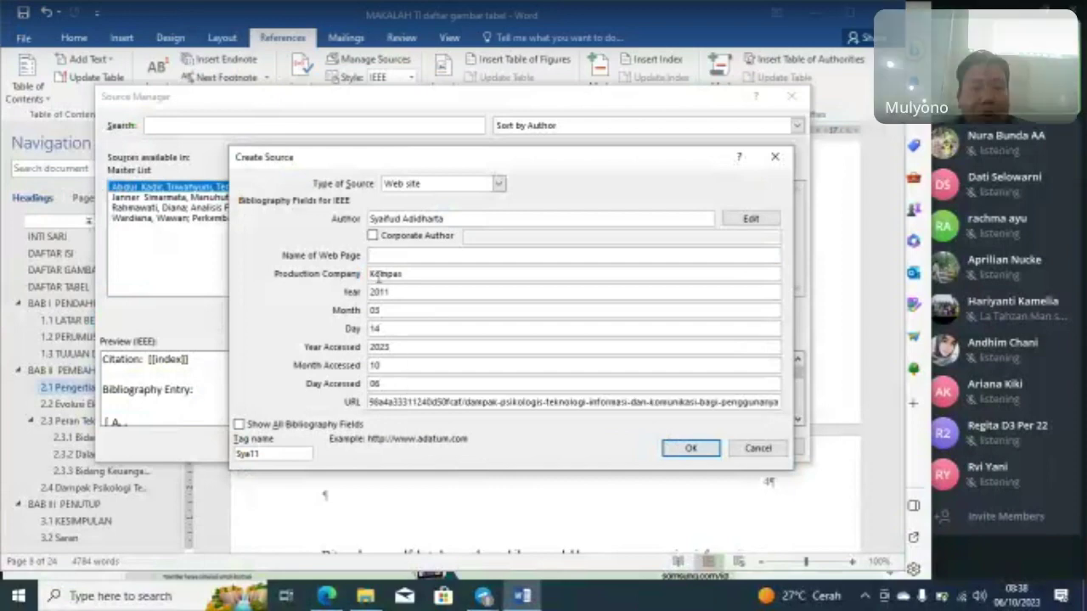
{"action": "key", "text": "alt+Tab"}
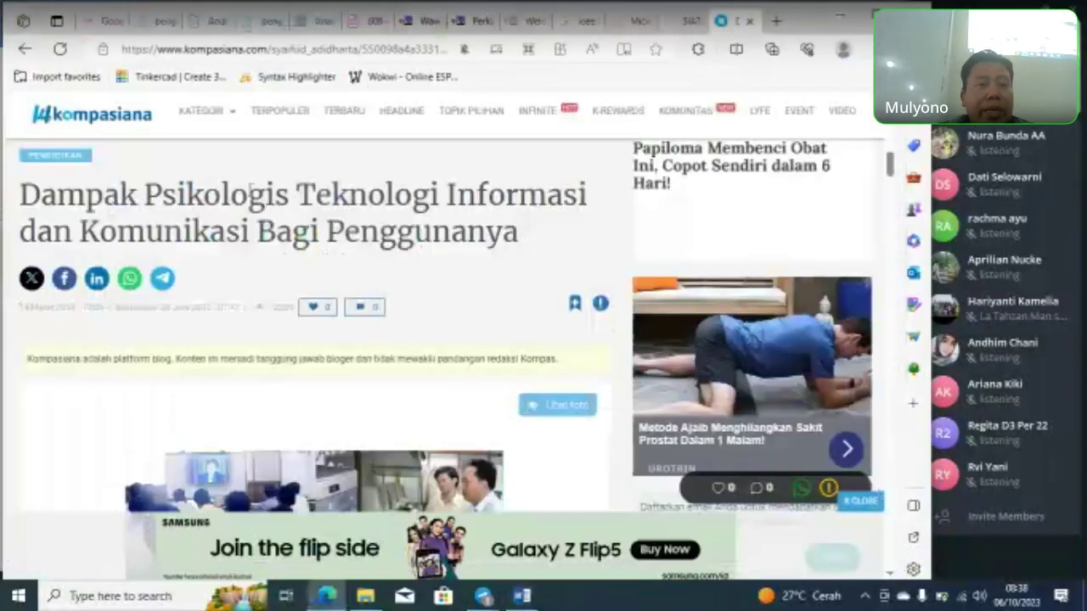
{"action": "left_click_drag", "start_coordinate": [121, 49], "coordinate": [270, 53]}
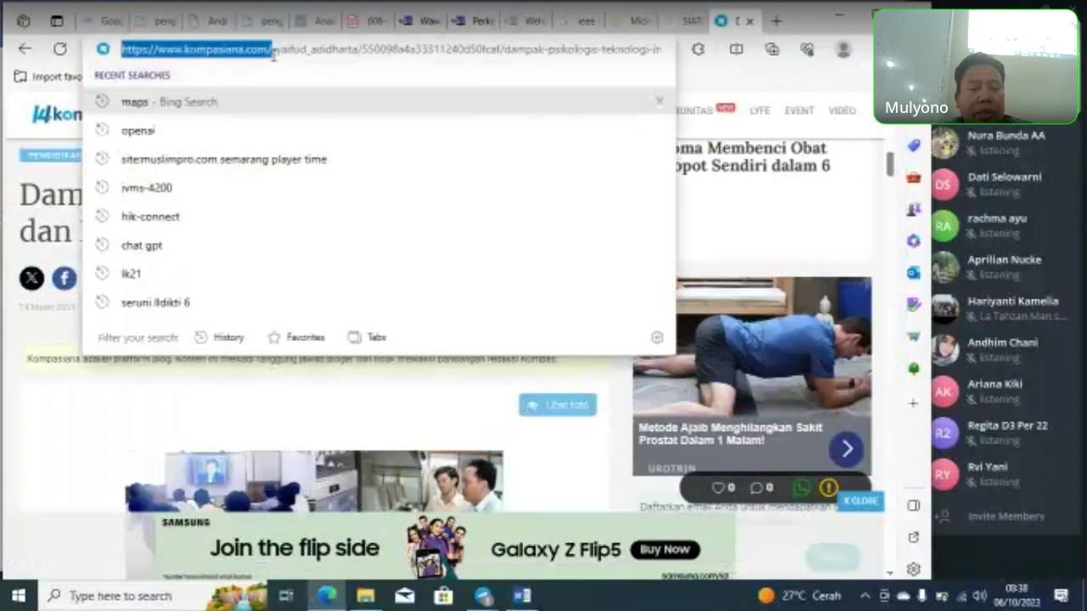
{"action": "key", "text": "alt+Tab"}
{"action": "left_click", "coordinate": [405, 256]}
{"action": "key", "text": "ctrl+v"}
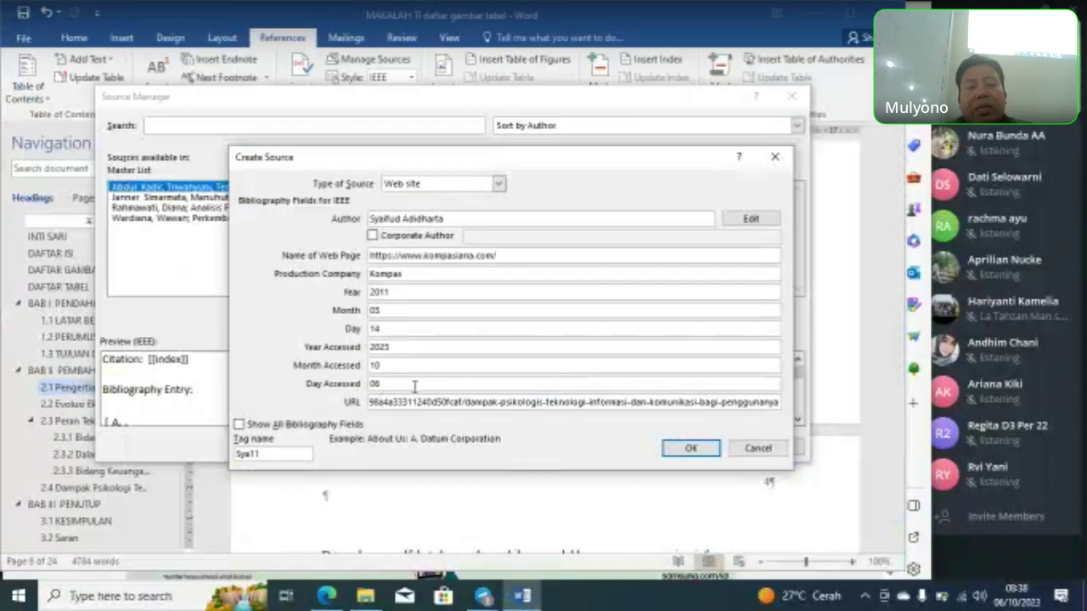
Step: Save the new web site source and close the Source Manager
{"action": "left_click", "coordinate": [693, 450]}
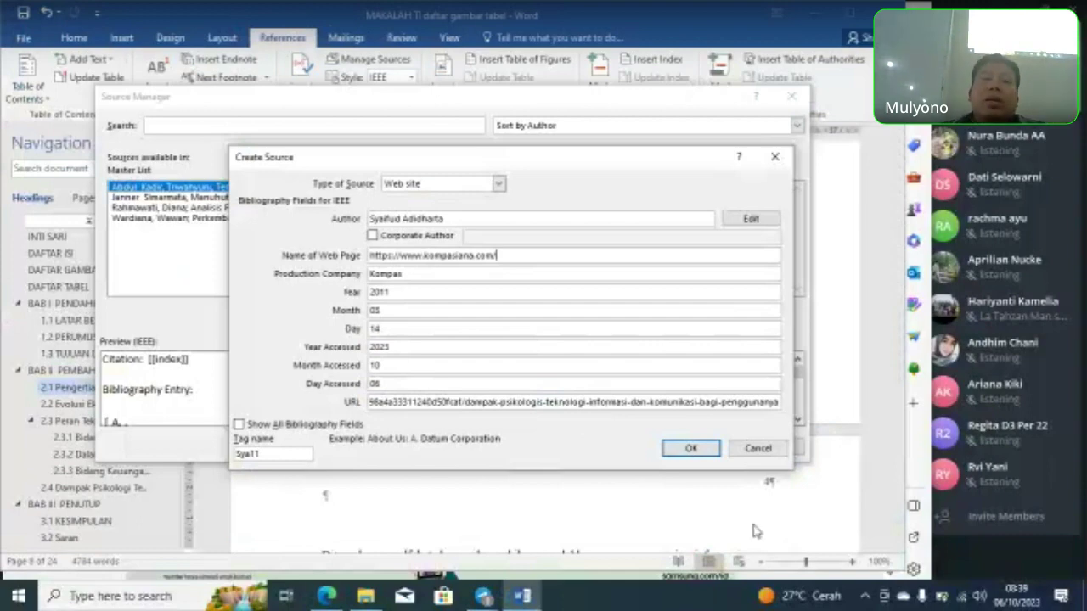
{"action": "left_click_drag", "start_coordinate": [630, 164], "coordinate": [546, 122]}
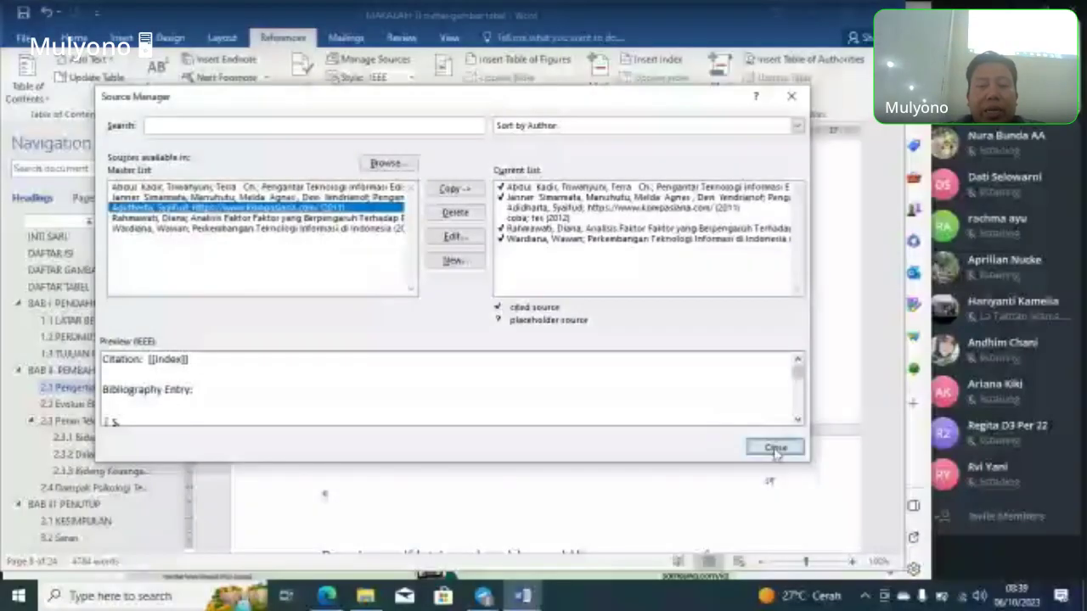
{"action": "left_click", "coordinate": [775, 448]}
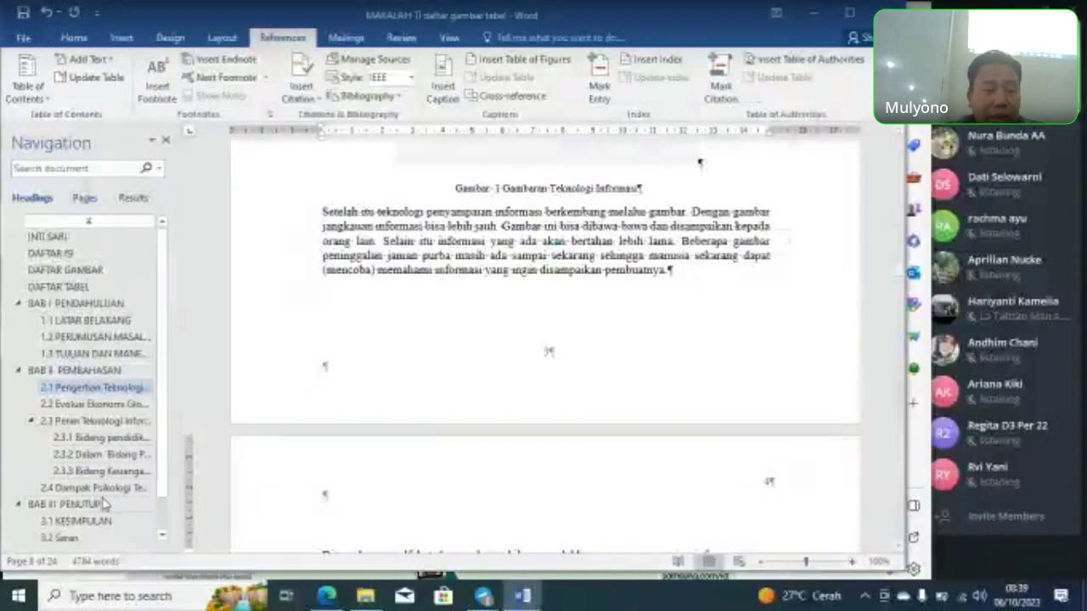
Step: Insert the plain IEEE bibliography, without a built-in title, under the DAFTAR PUSTAKA heading
{"action": "left_click", "coordinate": [166, 486]}
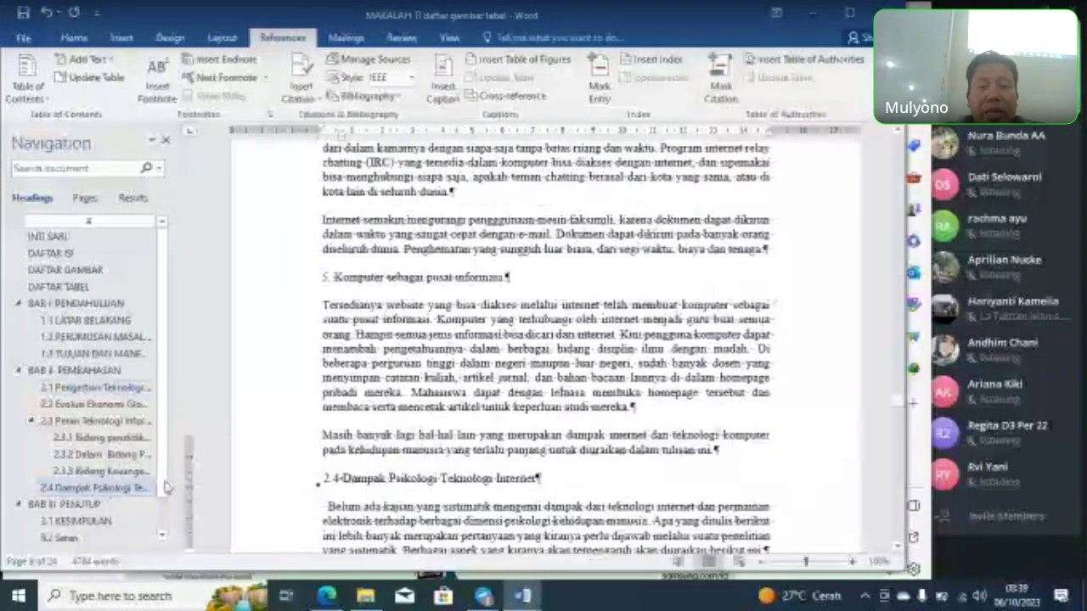
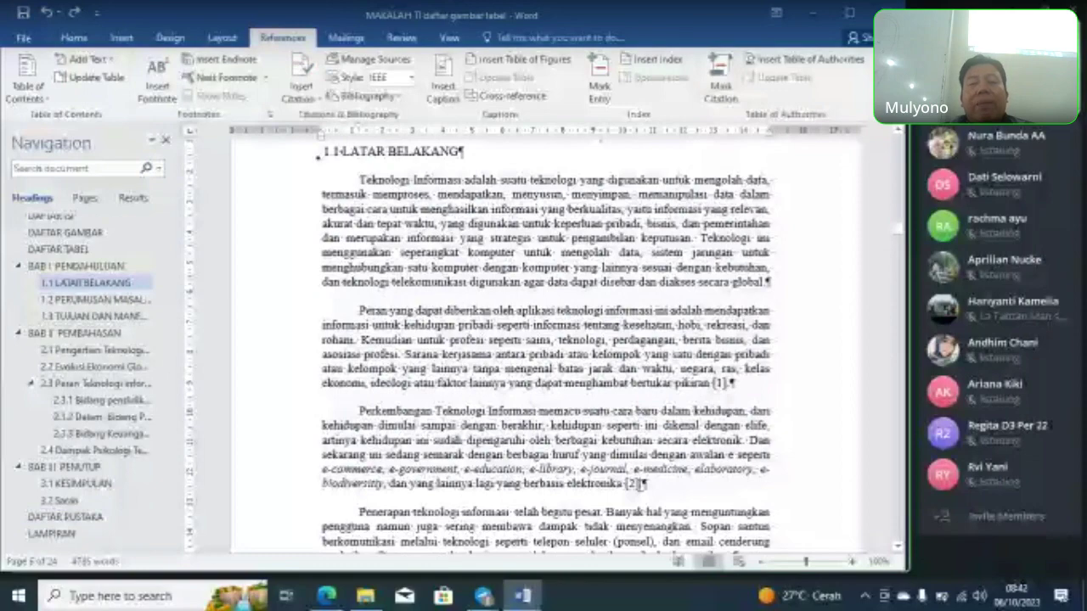
{"action": "left_click", "coordinate": [95, 350]}
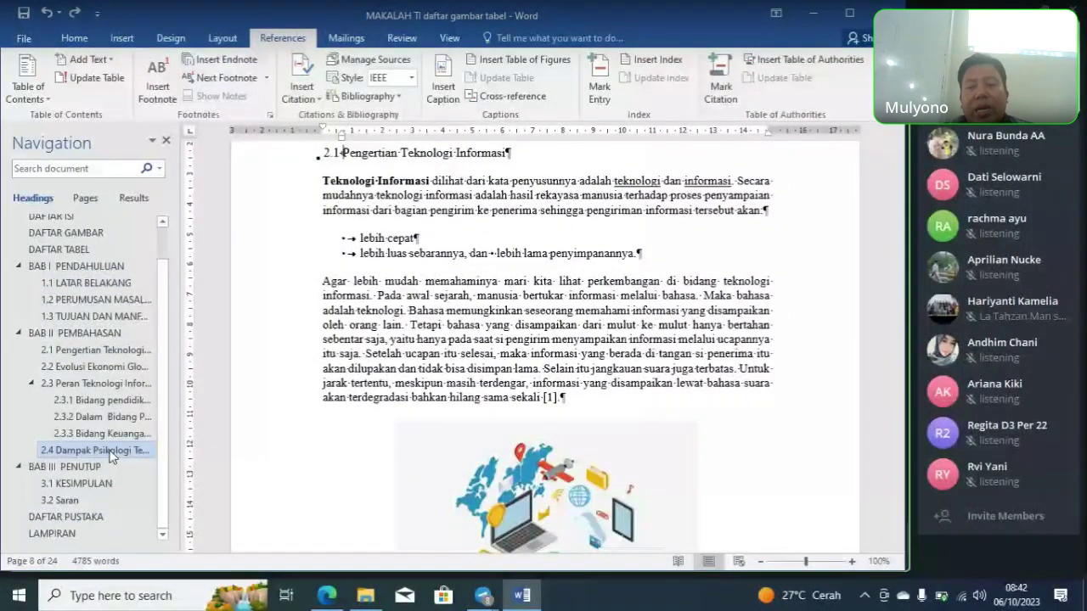
{"action": "left_click", "coordinate": [110, 450]}
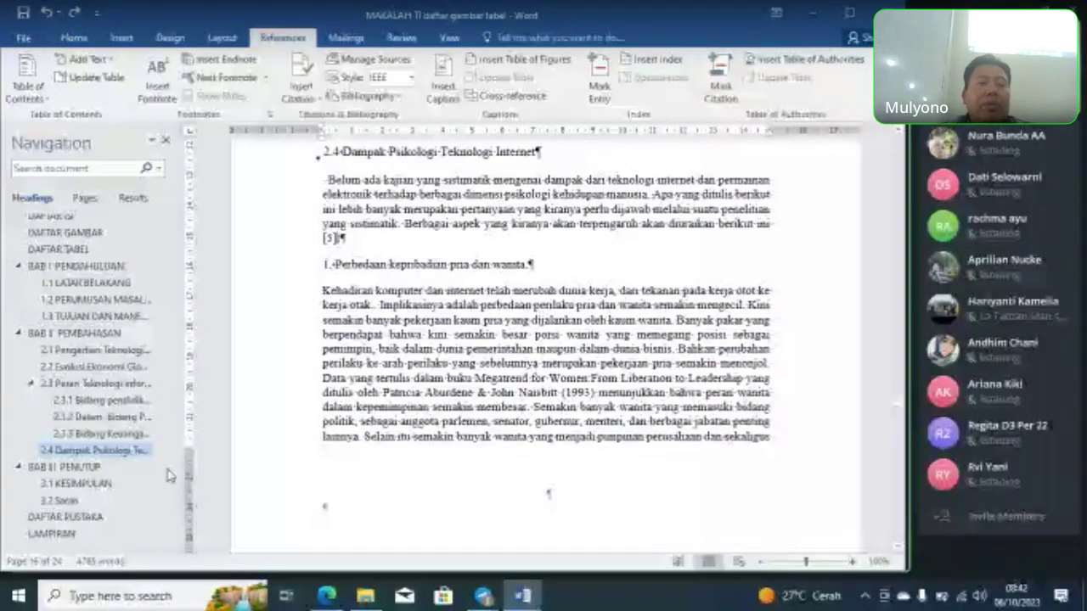
{"action": "left_click", "coordinate": [64, 516]}
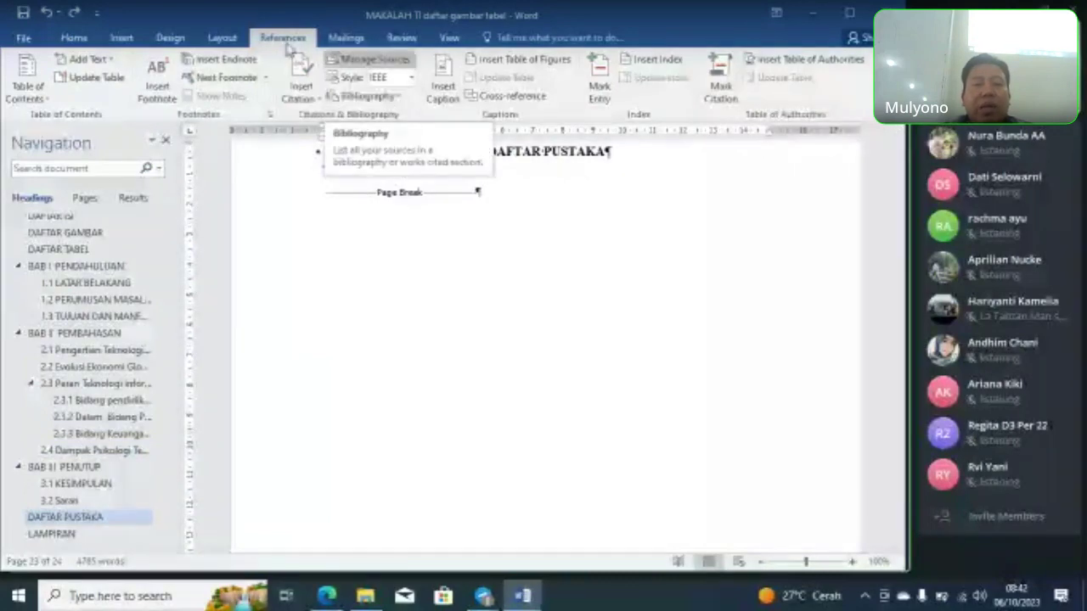
{"action": "left_click", "coordinate": [401, 98]}
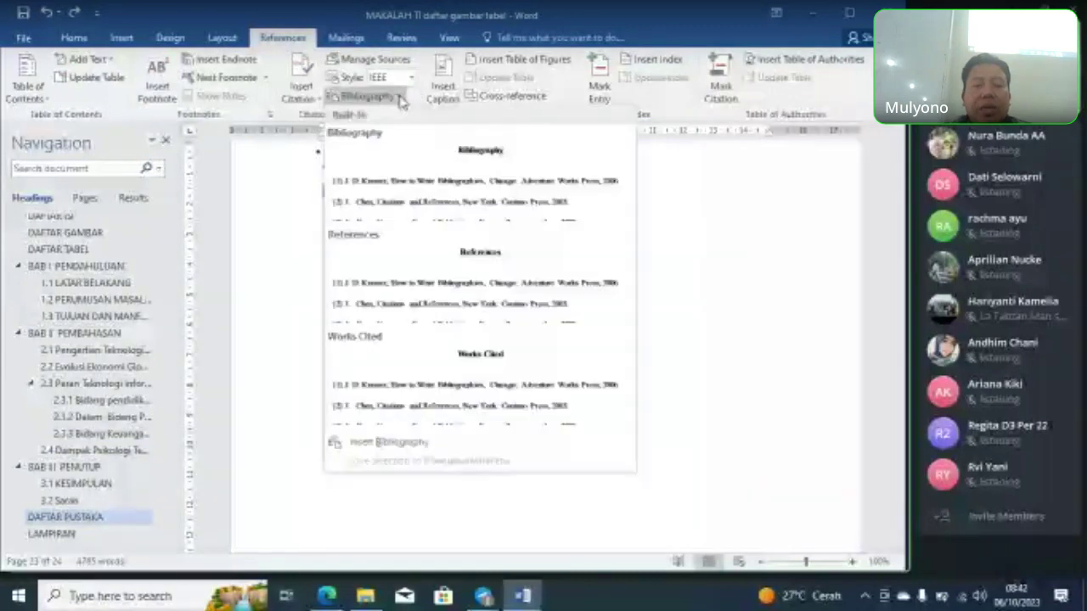
{"action": "left_click", "coordinate": [389, 442]}
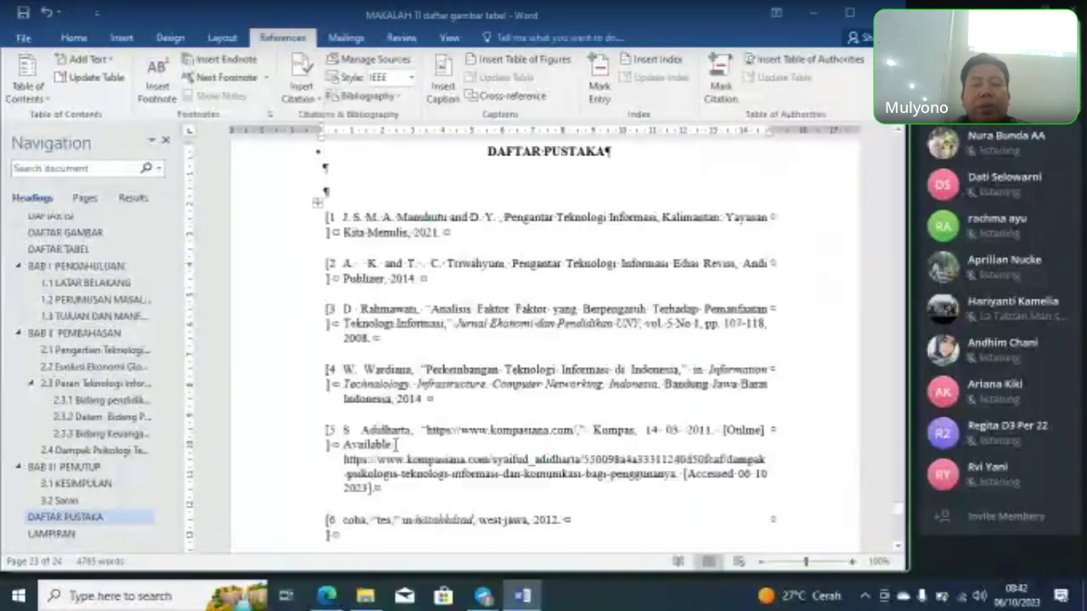
Step: Widen the number column of the IEEE bibliography under DAFTAR PUSTAKA so each bracketed number fits on one line
{"action": "left_click", "coordinate": [350, 218]}
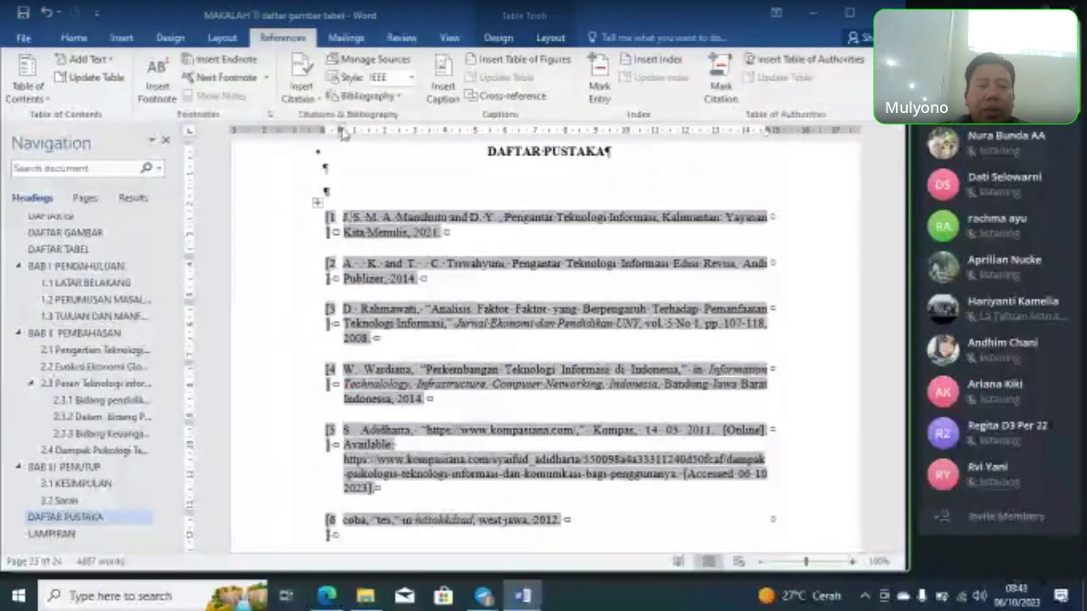
{"action": "scroll", "coordinate": [344, 152], "scroll_direction": "up", "scroll_amount": 1}
{"action": "scroll", "coordinate": [345, 152], "scroll_direction": "up", "scroll_amount": 2}
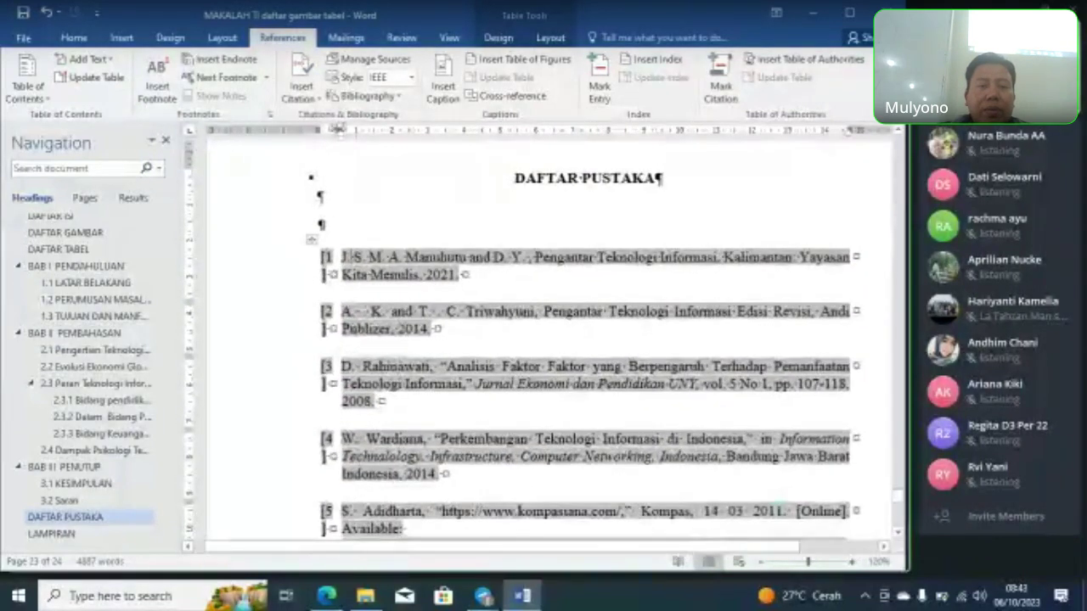
{"action": "left_click_drag", "start_coordinate": [340, 130], "coordinate": [351, 130]}
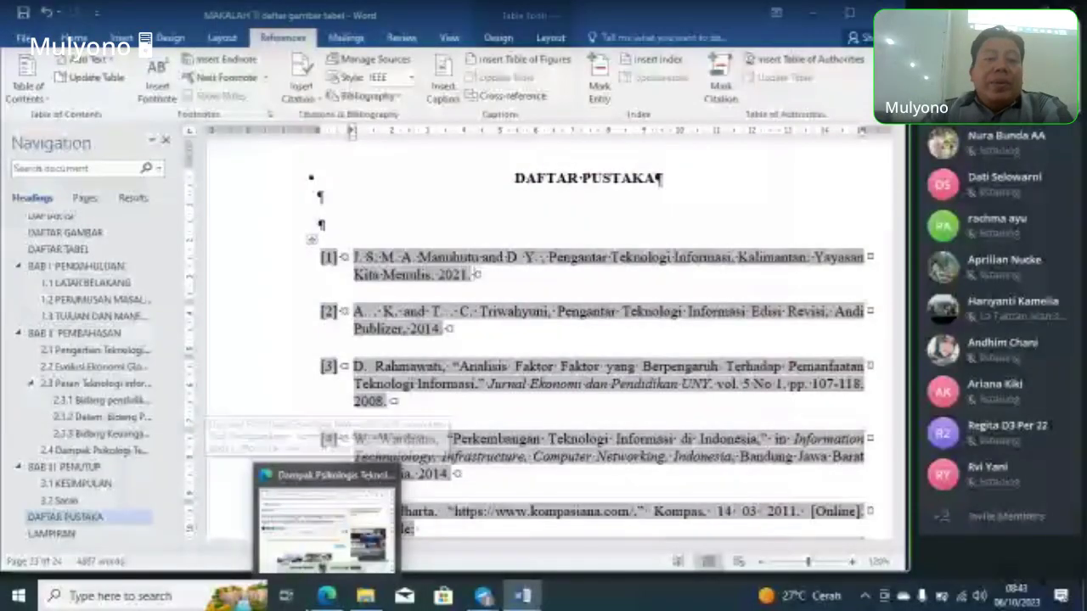
Step: Change the citation style to Harvard - Anglia and review the in-text citations in sections 1.1 and 2.3
{"action": "left_click", "coordinate": [411, 78]}
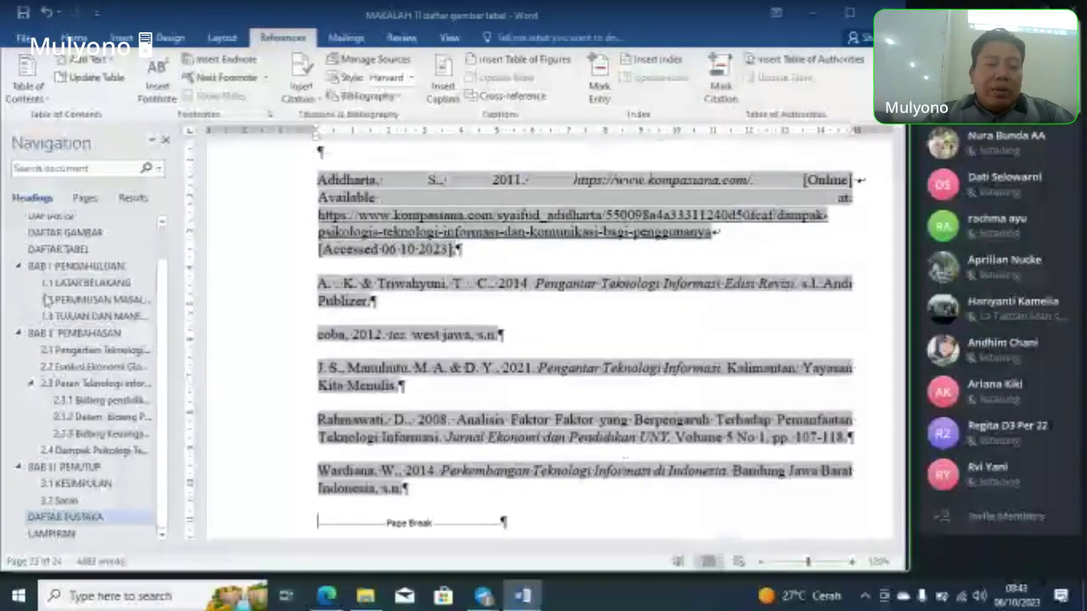
{"action": "left_click", "coordinate": [84, 282]}
{"action": "scroll", "coordinate": [594, 340], "scroll_direction": "down", "scroll_amount": 3}
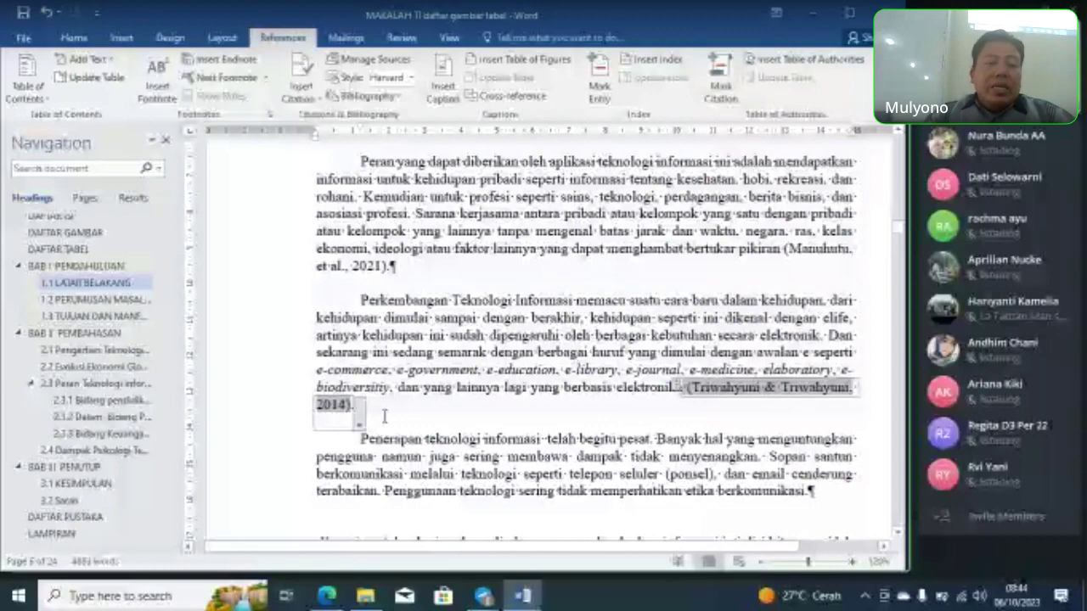
{"action": "scroll", "coordinate": [384, 416], "scroll_direction": "down", "scroll_amount": 8}
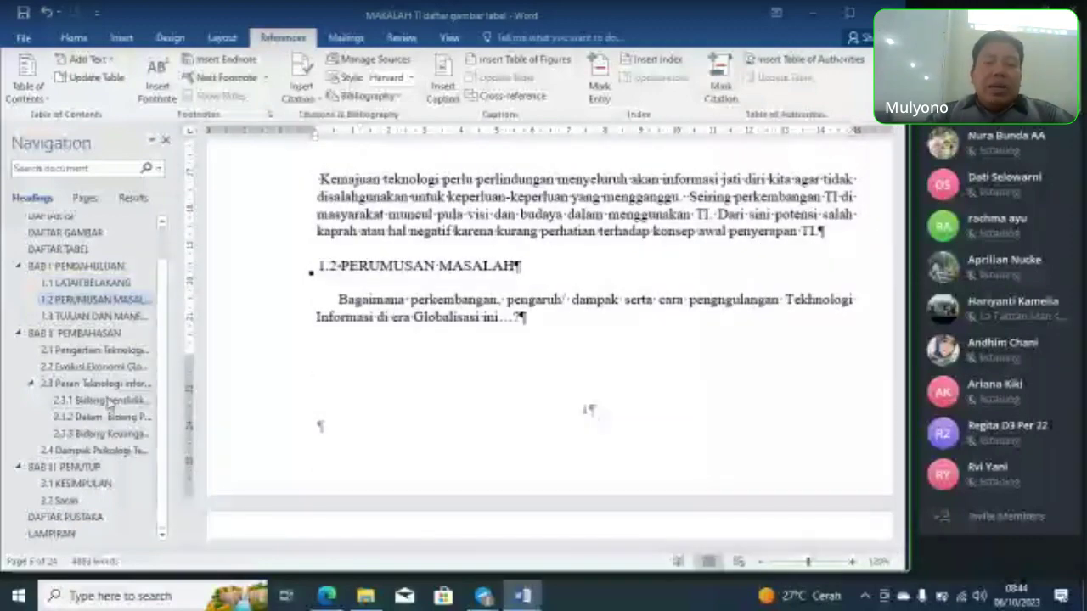
{"action": "left_click", "coordinate": [115, 387]}
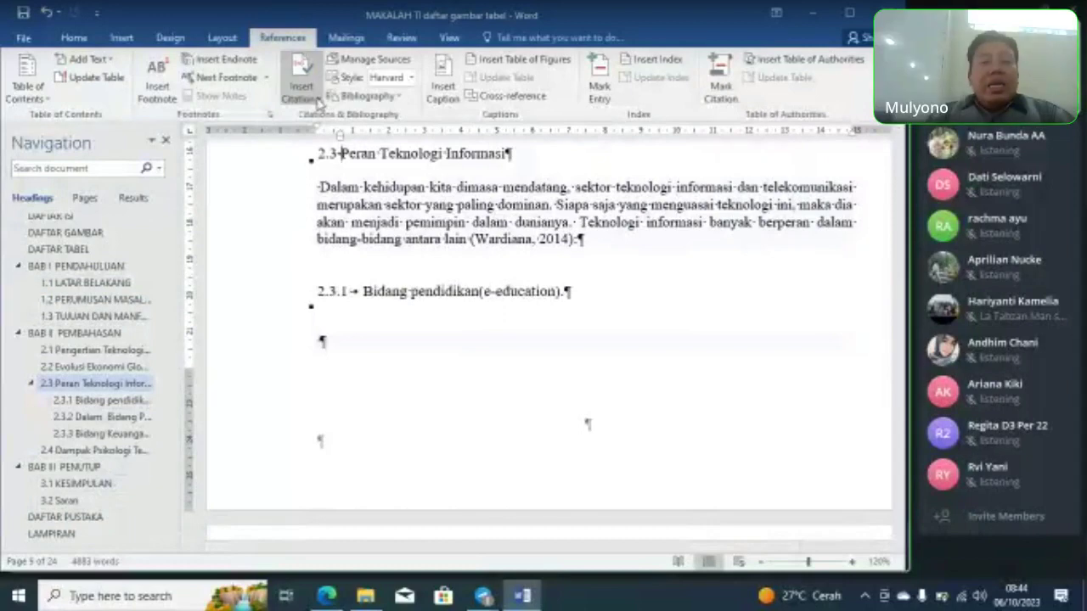
Step: Set the document's citation style back to IEEE and check the citation in section 2.3
{"action": "left_click", "coordinate": [412, 78]}
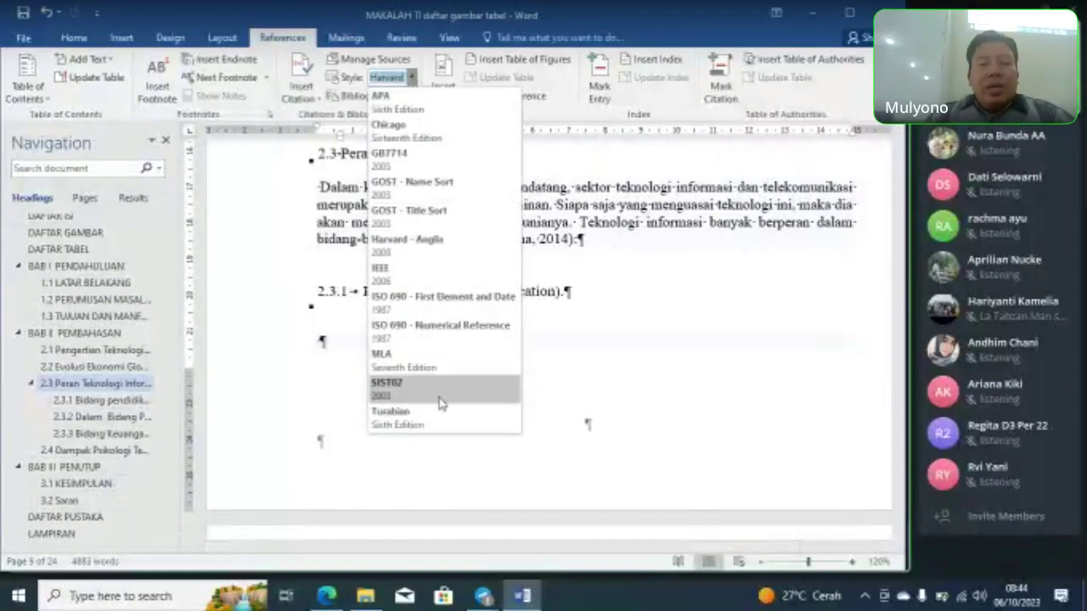
{"action": "left_click", "coordinate": [423, 277]}
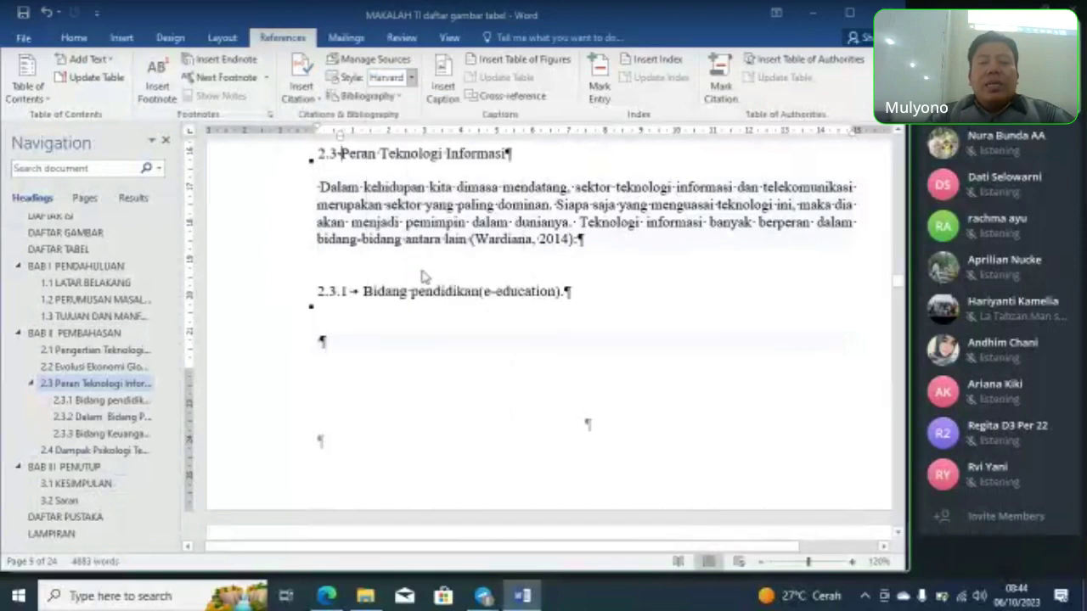
{"action": "scroll", "coordinate": [425, 297], "scroll_direction": "down", "scroll_amount": 2}
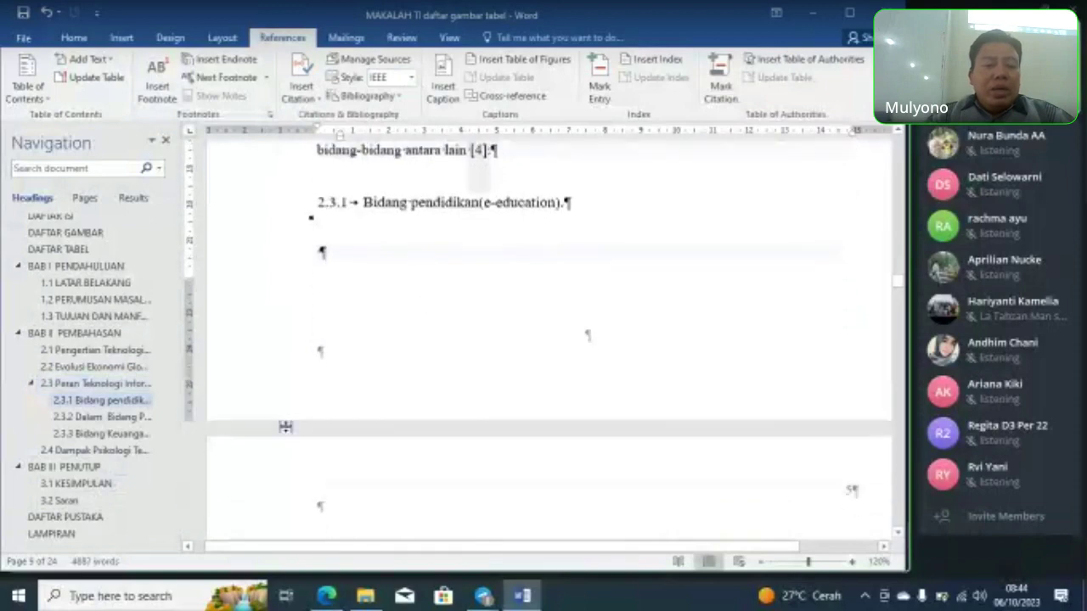
Step: Widen the number column of the regenerated bibliography under DAFTAR PUSTAKA so the bracketed numbers stay on one line
{"action": "left_click", "coordinate": [73, 517]}
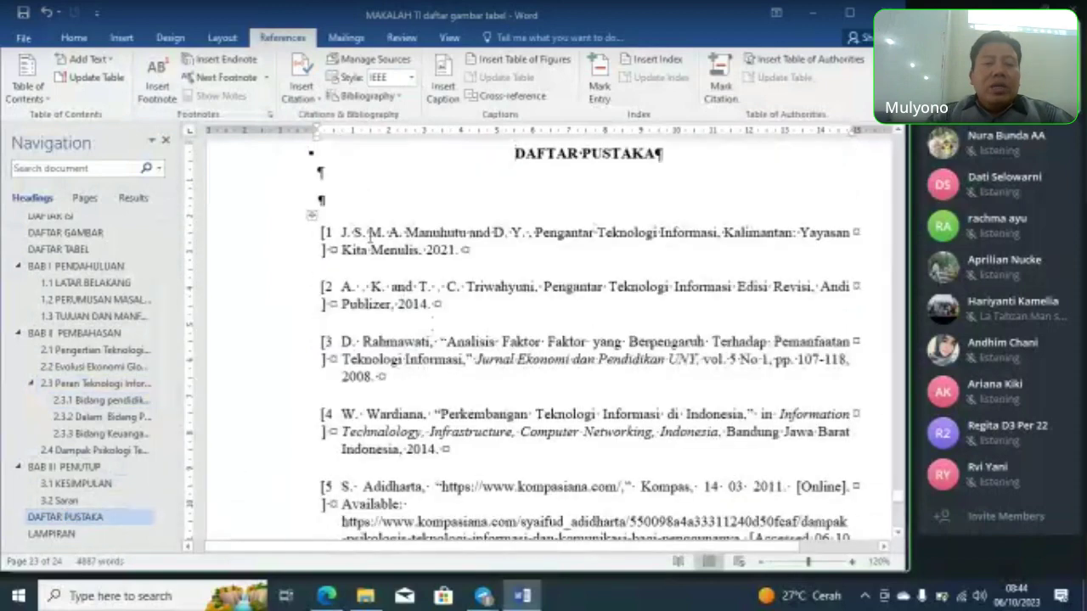
{"action": "left_click", "coordinate": [371, 232]}
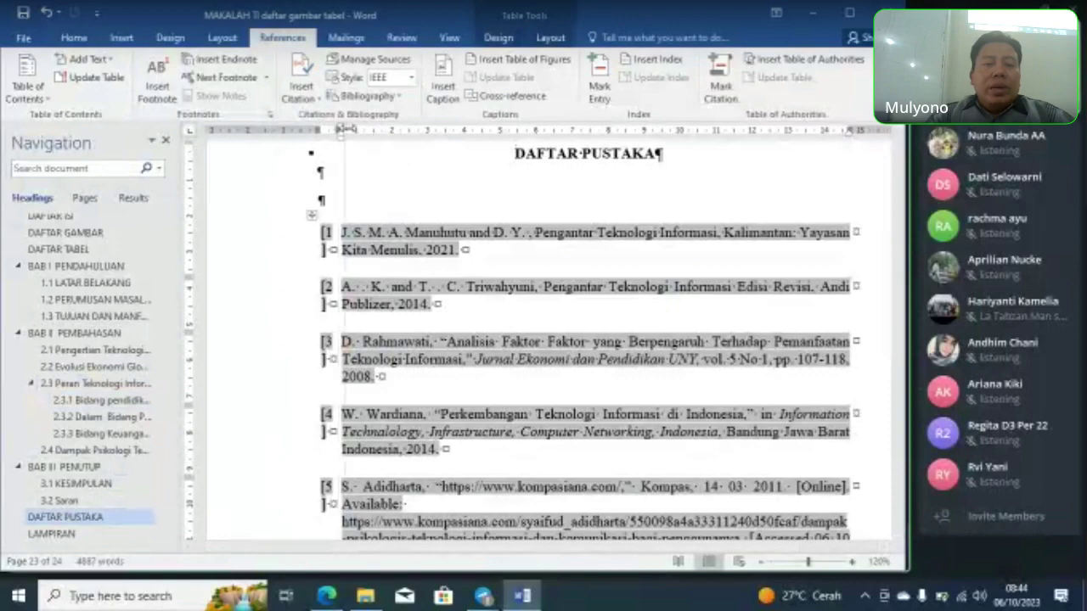
{"action": "left_click_drag", "start_coordinate": [343, 129], "coordinate": [354, 129]}
{"action": "scroll", "coordinate": [594, 340], "scroll_direction": "down", "scroll_amount": 5}
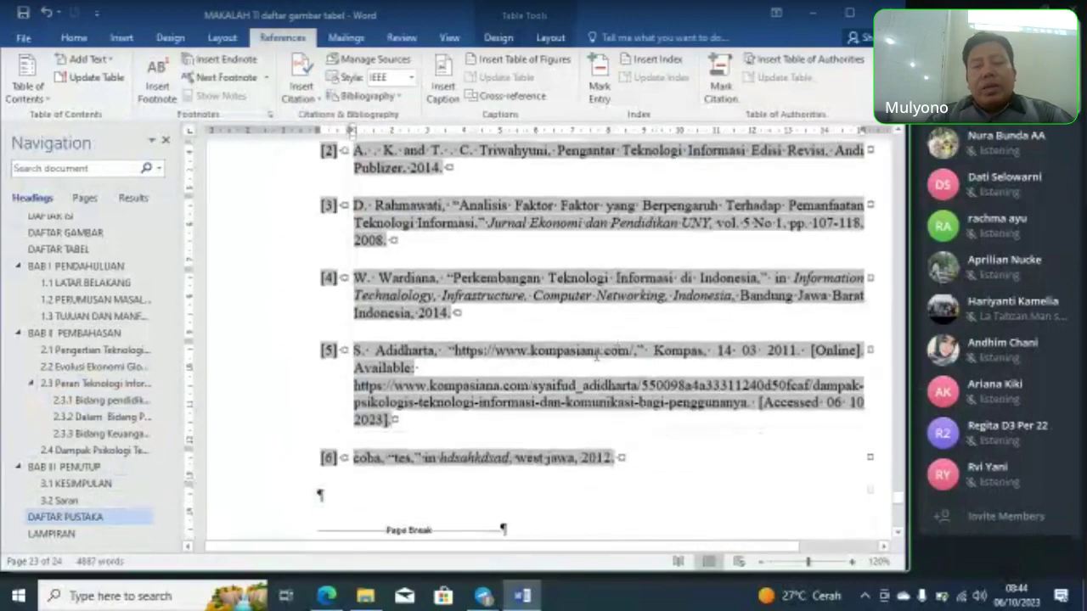
{"action": "scroll", "coordinate": [594, 340], "scroll_direction": "up", "scroll_amount": 2}
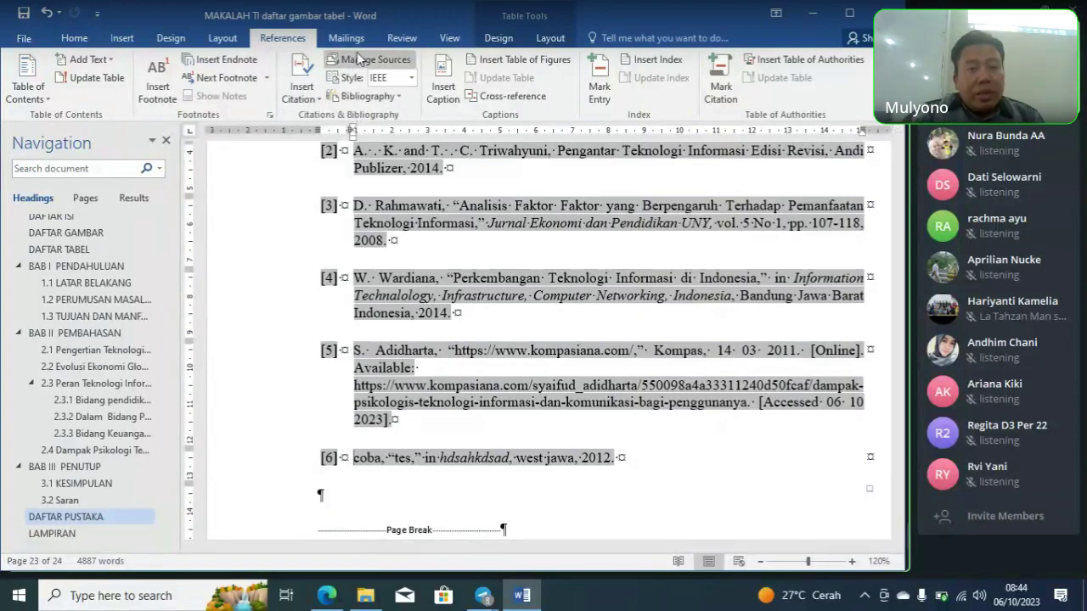
Step: Look at the Source Manager's source lists and its dialog for opening another source list, and close both without changes
{"action": "left_click", "coordinate": [302, 89]}
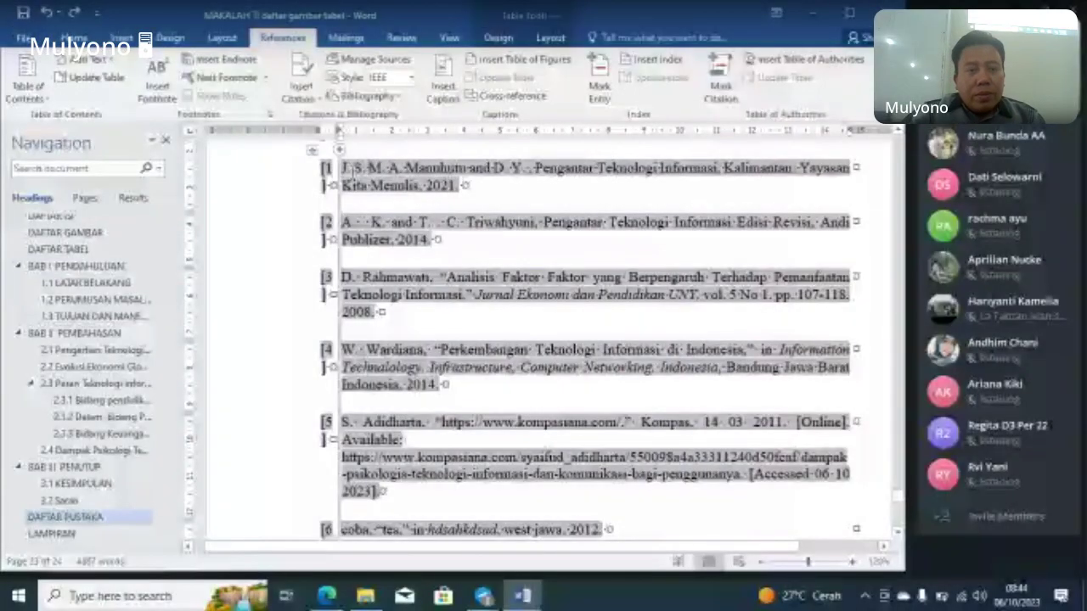
{"action": "left_click", "coordinate": [374, 59]}
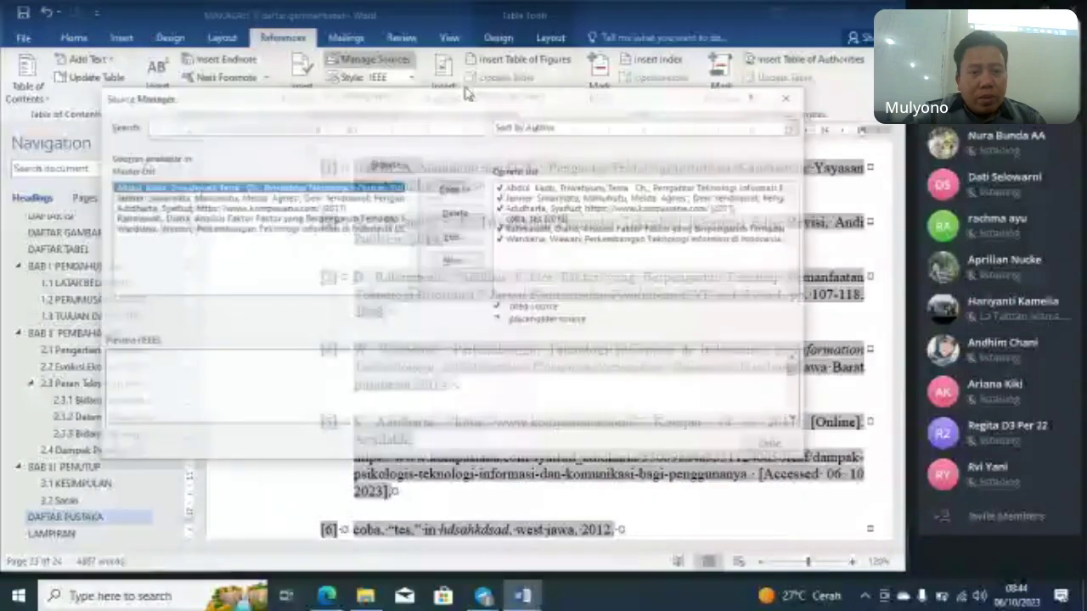
{"action": "left_click", "coordinate": [385, 163]}
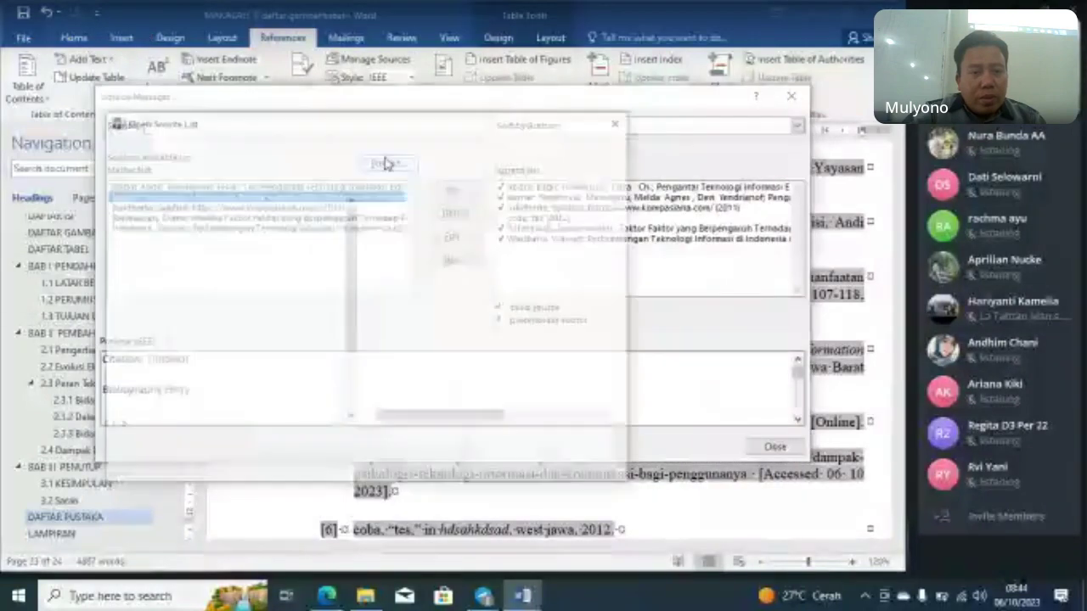
{"action": "left_click", "coordinate": [583, 464]}
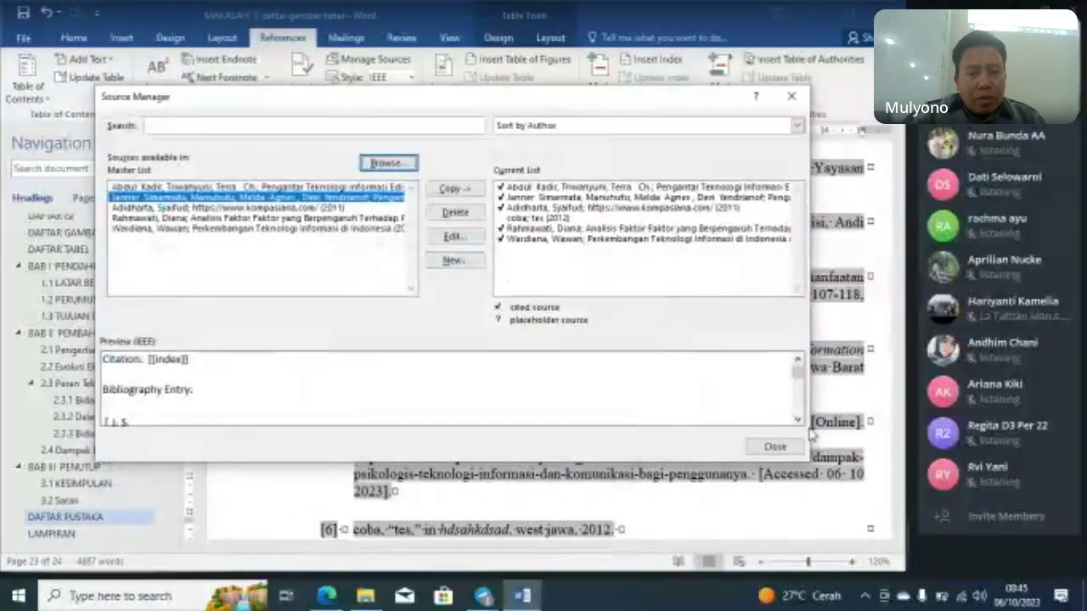
{"action": "left_click", "coordinate": [774, 446]}
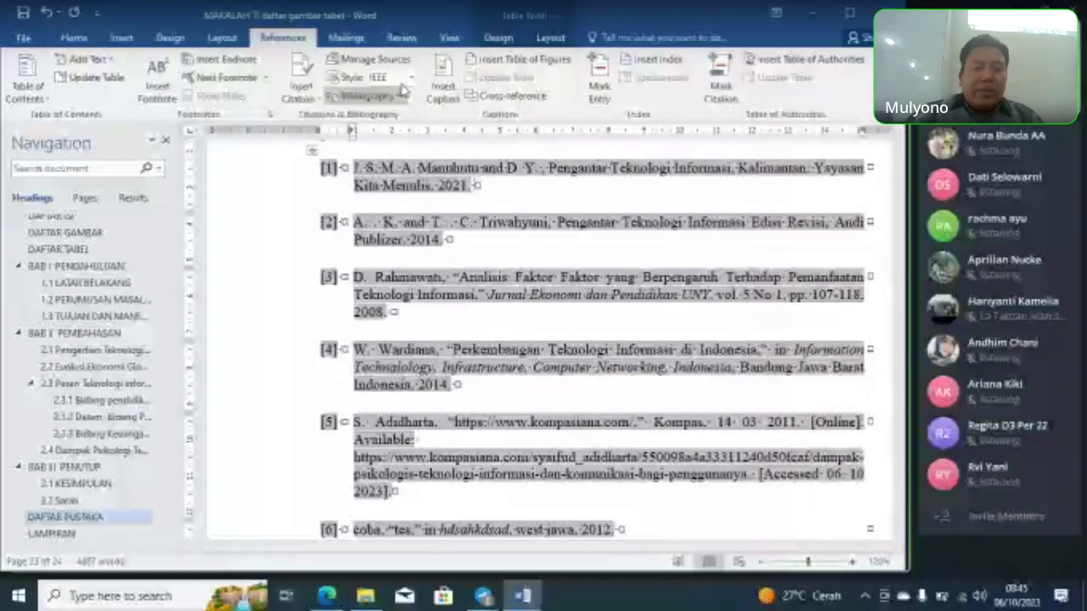
Step: Check the available citation styles and view the Office16 Bibliography Style folder in File Explorer
{"action": "left_click", "coordinate": [410, 77]}
{"action": "left_click", "coordinate": [365, 597]}
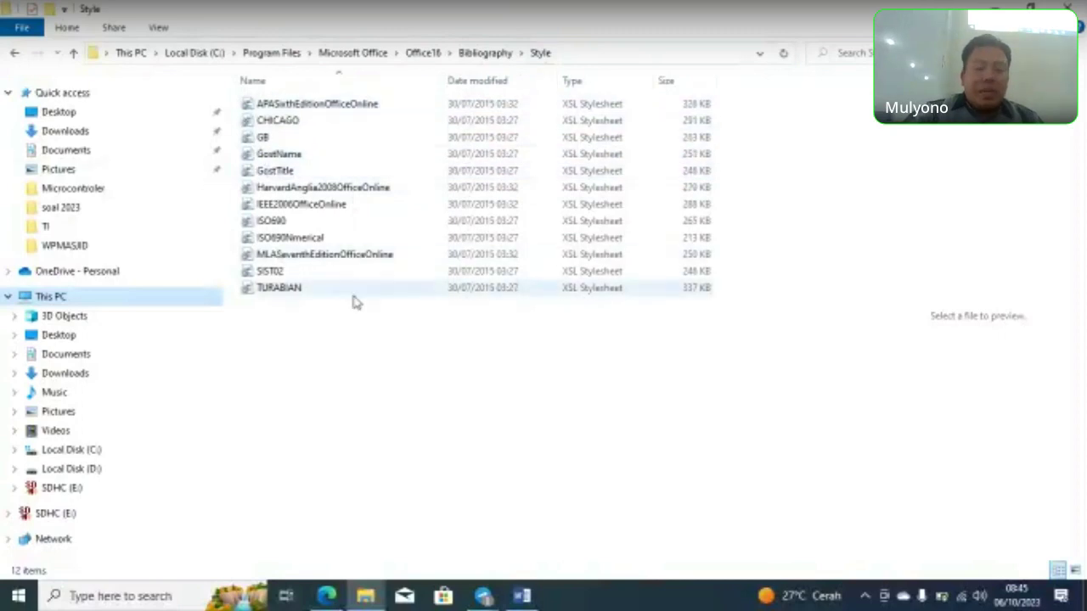
Step: Switch to Edge and examine the Google search for "ieee reference style download for word 2010"
{"action": "left_click", "coordinate": [326, 596]}
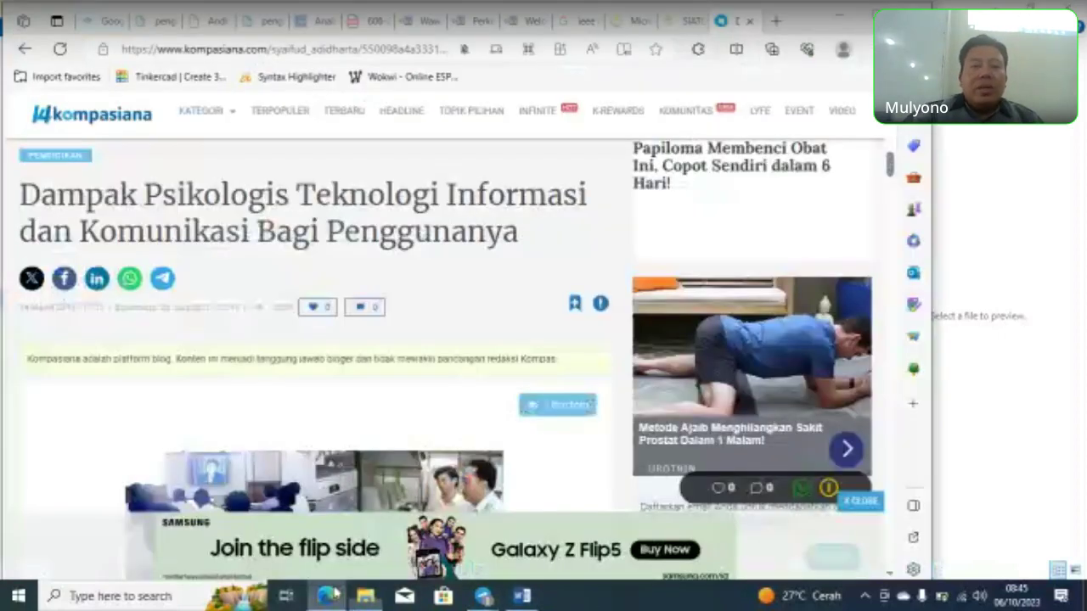
{"action": "left_click", "coordinate": [591, 26]}
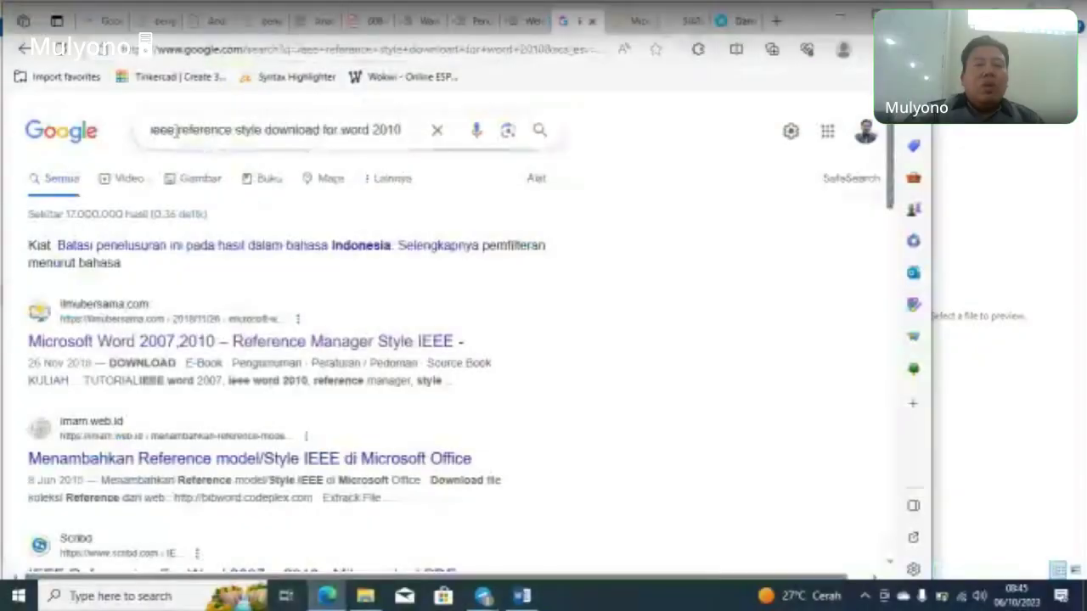
{"action": "left_click_drag", "start_coordinate": [179, 131], "coordinate": [326, 131]}
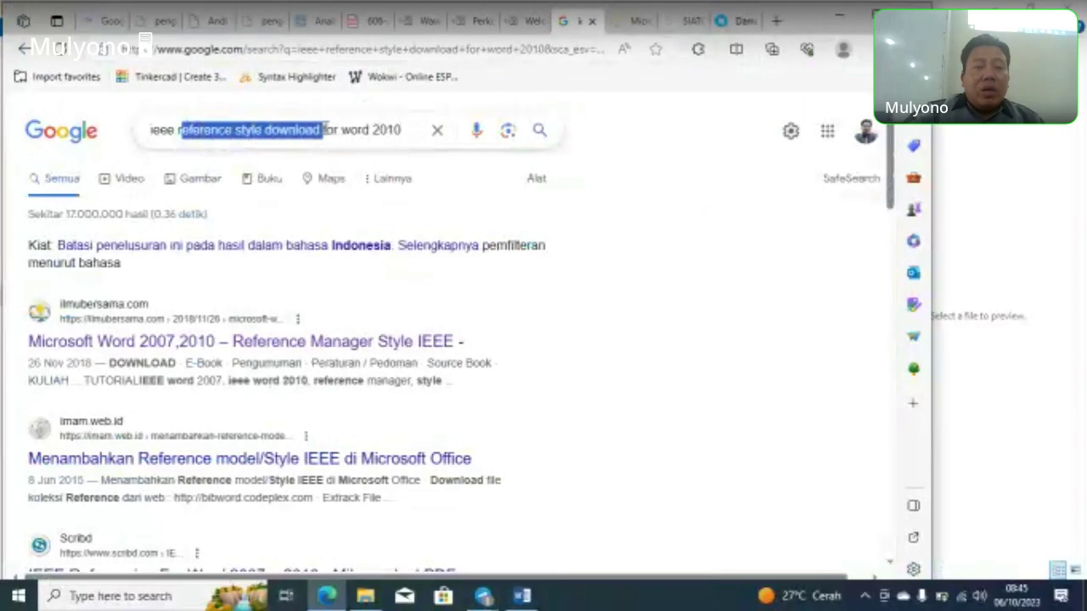
{"action": "left_click", "coordinate": [651, 153]}
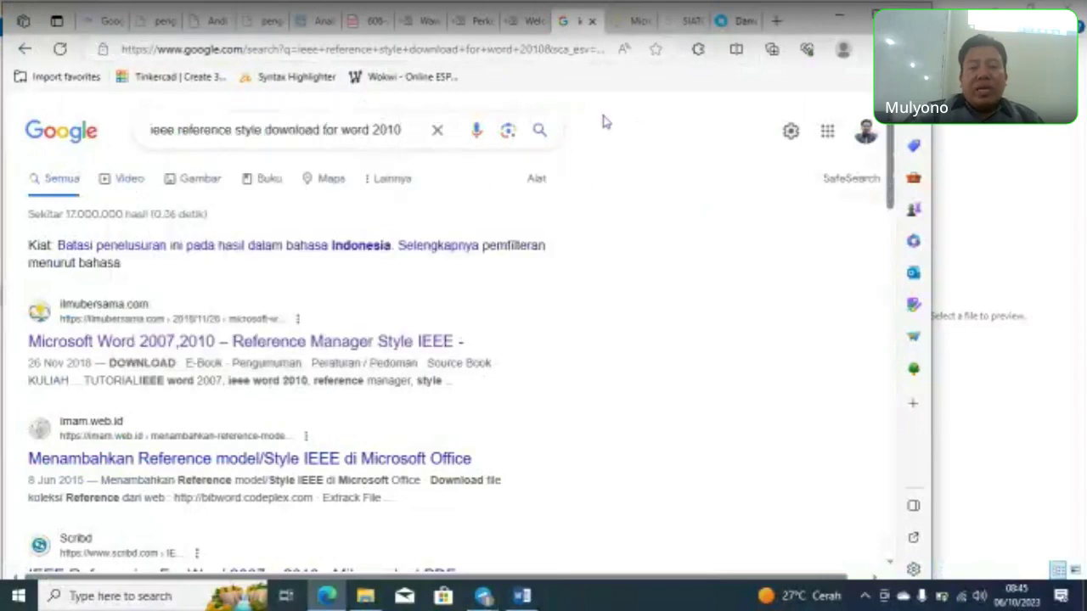
Step: Return to Word and look through the list of citation styles without changing the current one
{"action": "left_click", "coordinate": [523, 597]}
{"action": "left_click", "coordinate": [410, 78]}
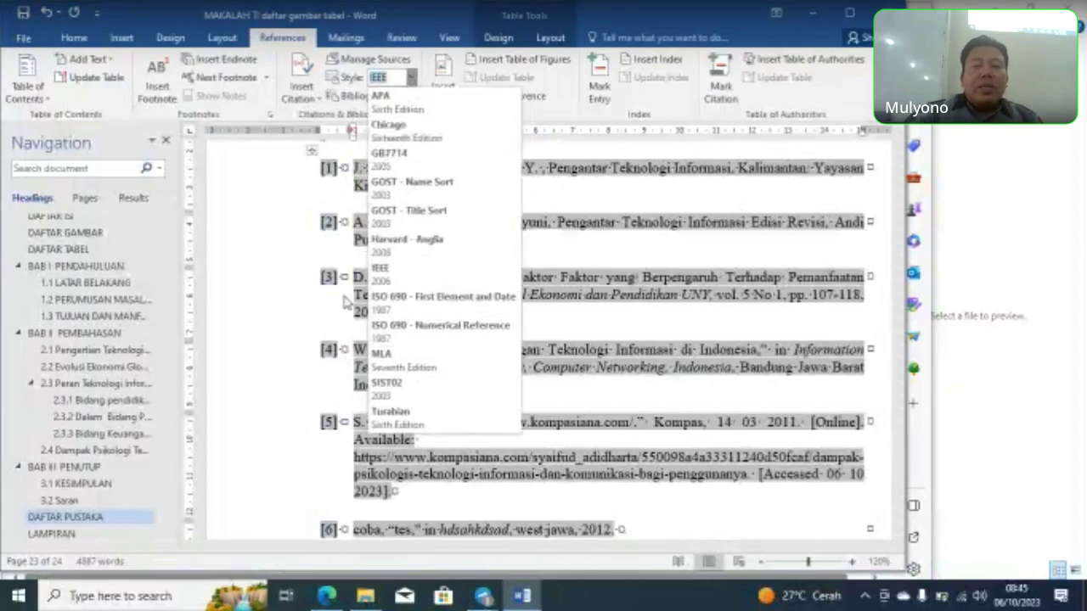
{"action": "left_click", "coordinate": [280, 273]}
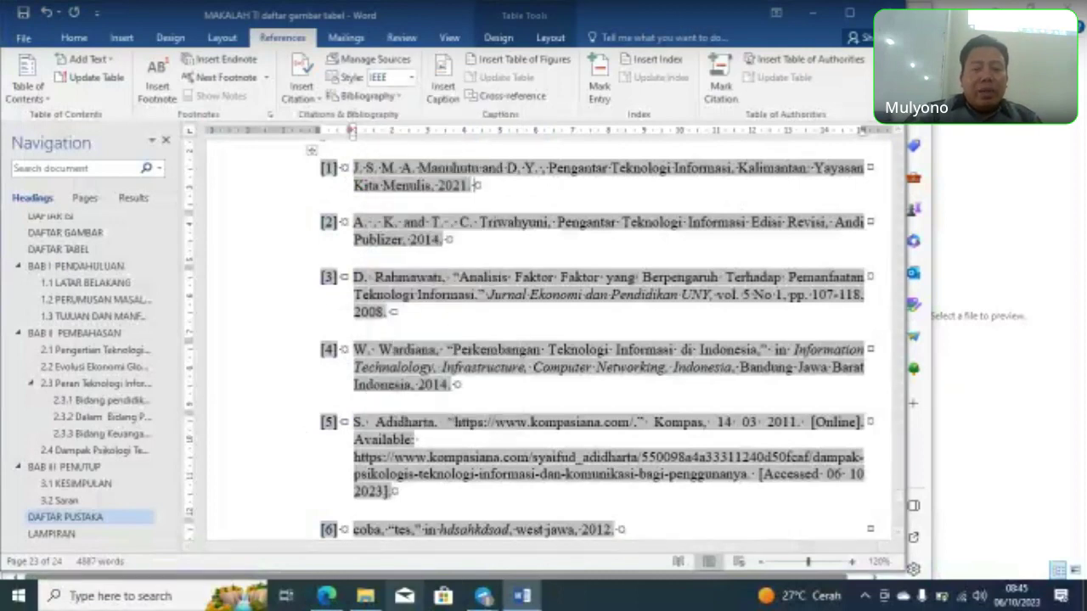
Step: In Edge, find the IEEE style link in the ilmubersama.com article and view the linked IEEE_Reference.XSL file on Google Drive
{"action": "left_click", "coordinate": [324, 595]}
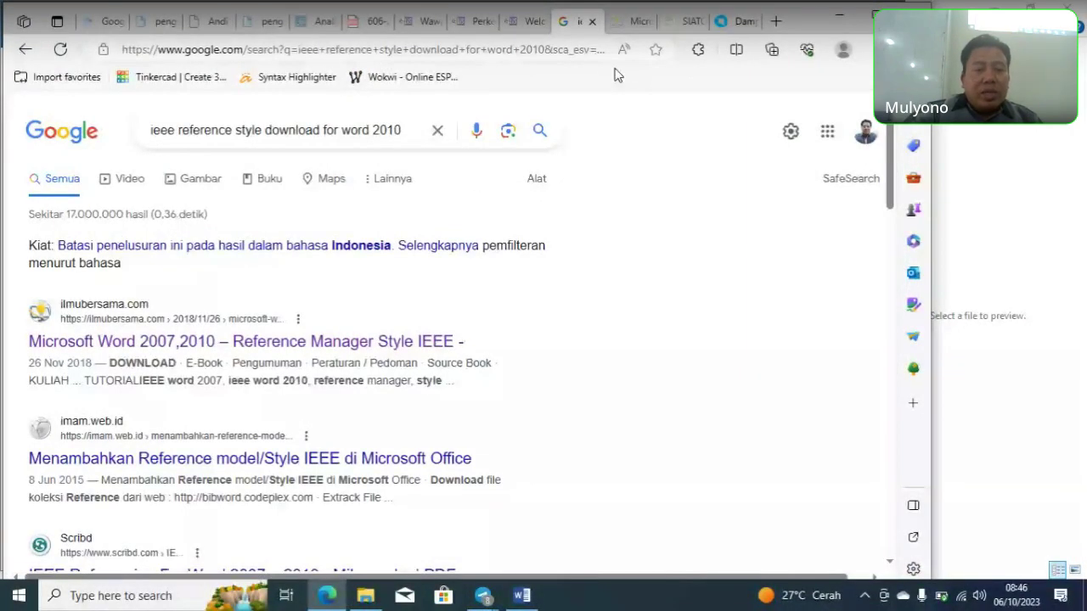
{"action": "left_click", "coordinate": [635, 22]}
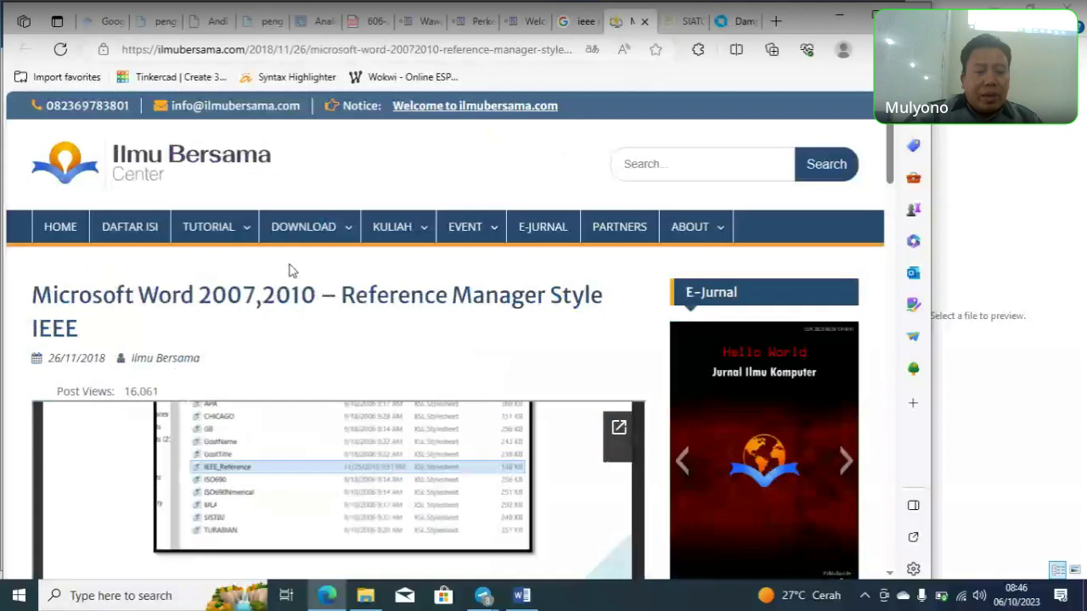
{"action": "scroll", "coordinate": [294, 477], "scroll_direction": "down", "scroll_amount": 5}
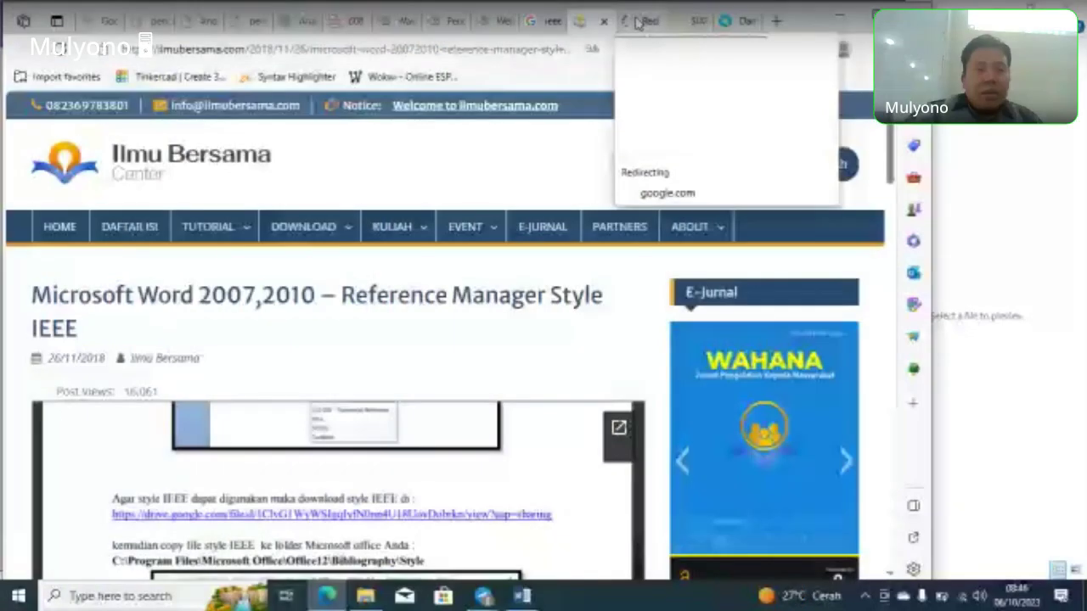
{"action": "left_click", "coordinate": [635, 21]}
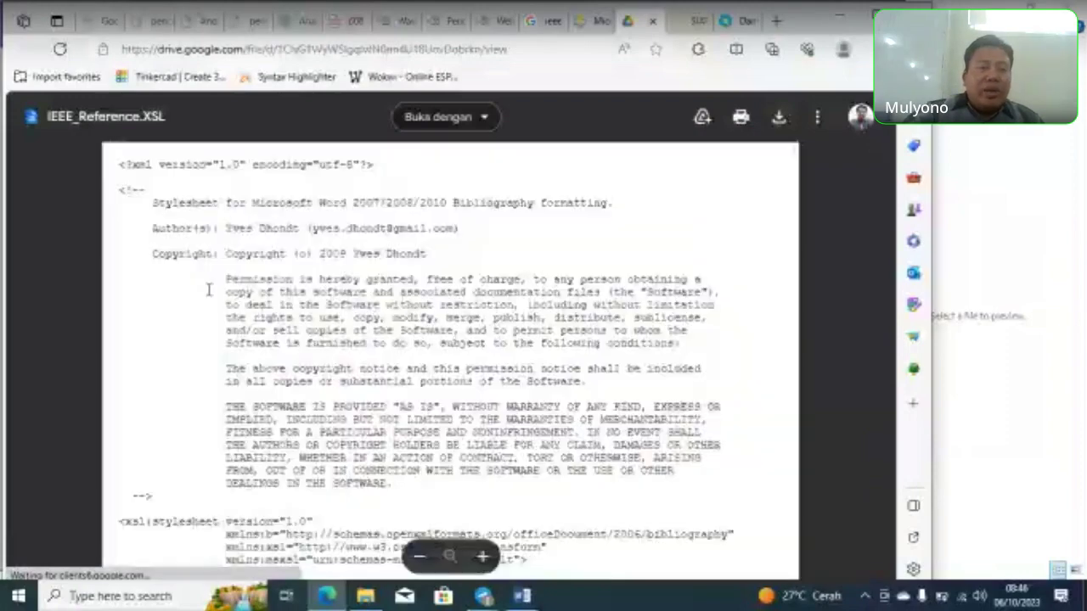
{"action": "left_click_drag", "start_coordinate": [133, 187], "coordinate": [413, 382]}
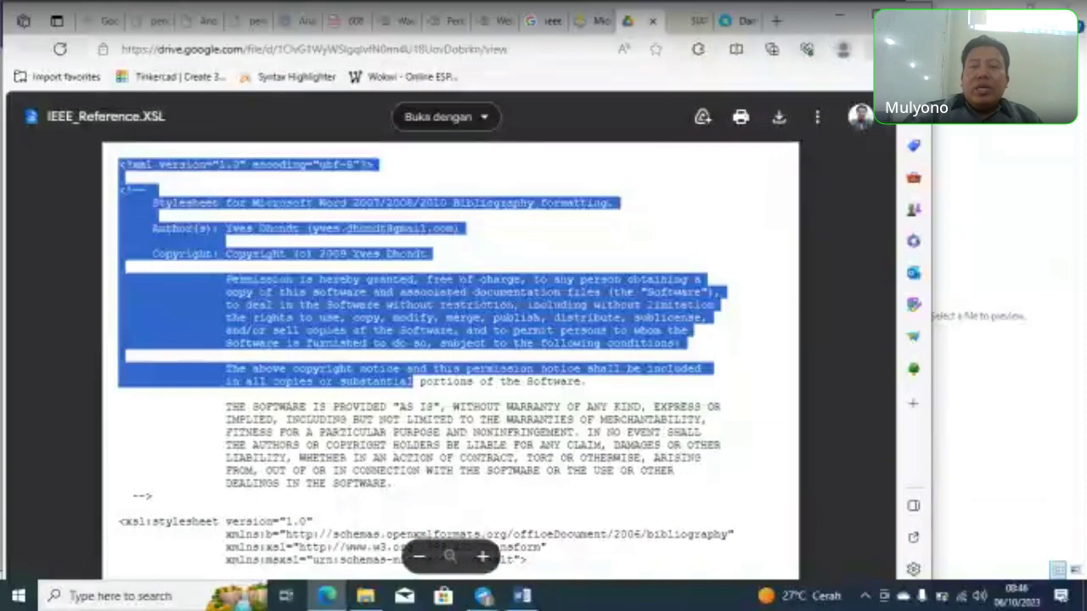
Step: Locate the downloaded IEEE_Reference.XSL in the Downloads folder and bring up the Office16 Bibliography Style folder in File Explorer
{"action": "left_click", "coordinate": [873, 49]}
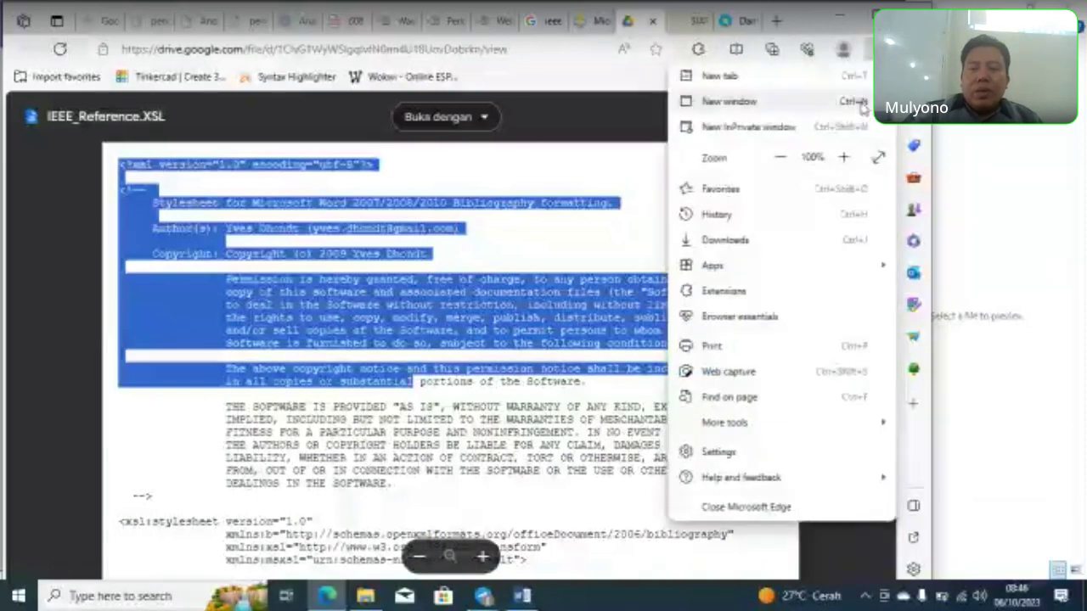
{"action": "left_click", "coordinate": [738, 239]}
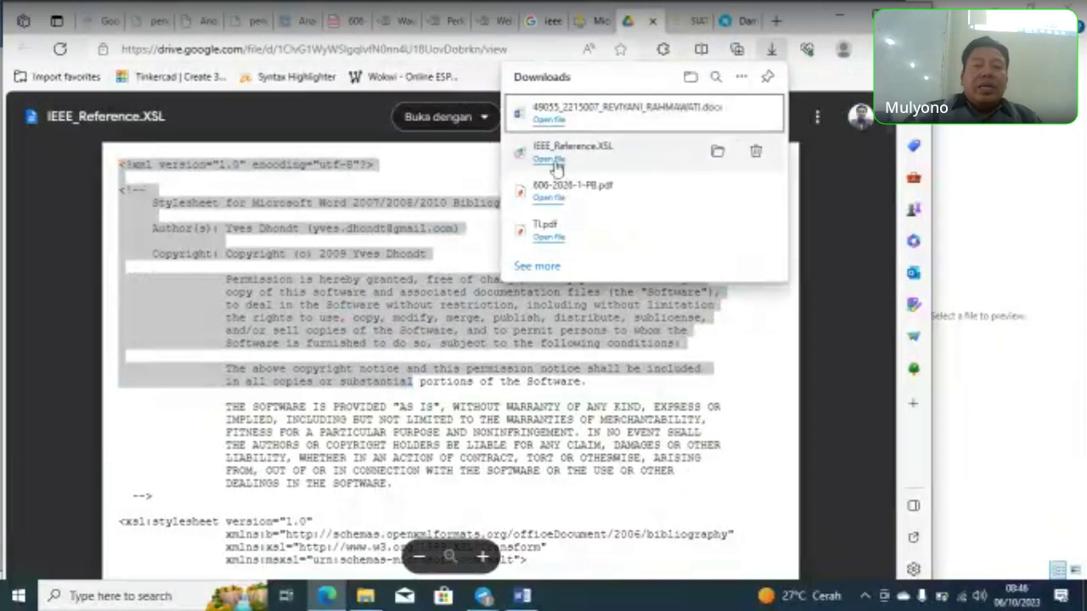
{"action": "left_click", "coordinate": [717, 151]}
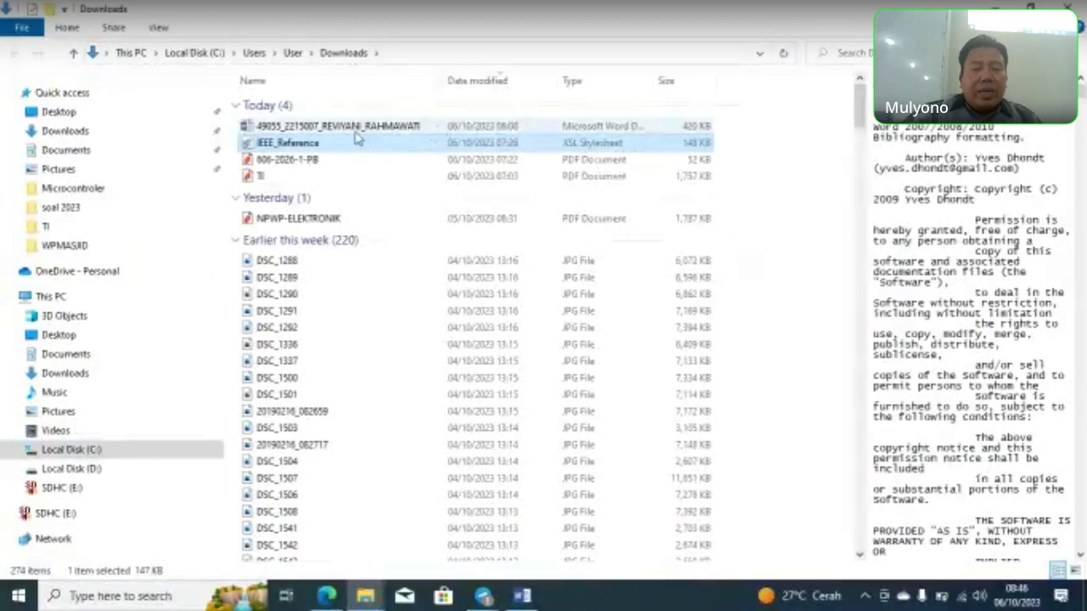
{"action": "left_click", "coordinate": [365, 596]}
{"action": "left_click", "coordinate": [274, 517]}
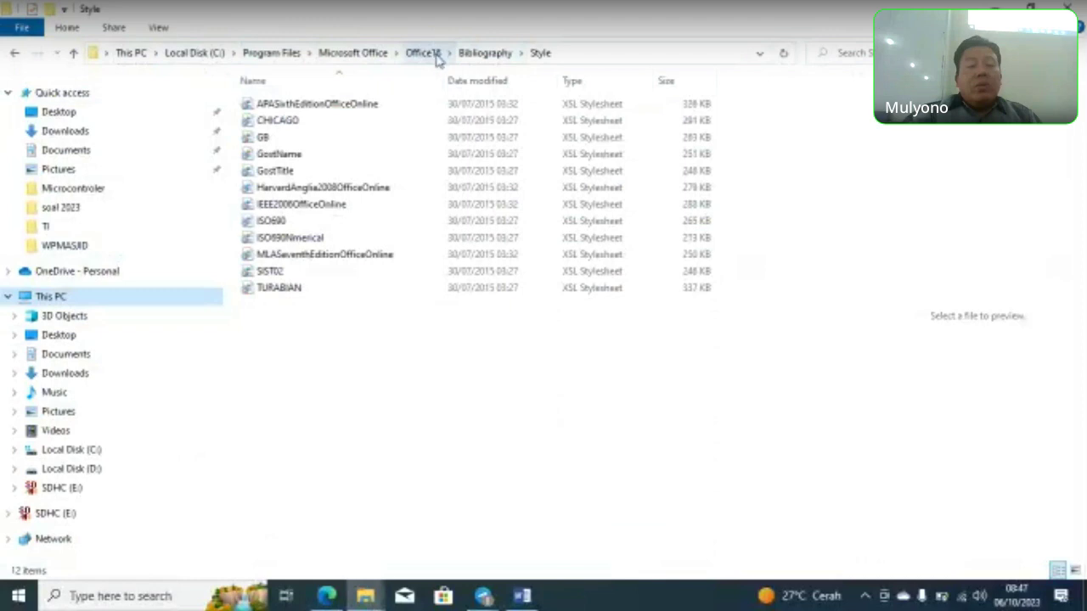
Step: Go up to the Office16 Bibliography folder, reopen its Style subfolder and check the paste options there without pasting anything
{"action": "left_click", "coordinate": [496, 54]}
{"action": "double_click", "coordinate": [267, 122]}
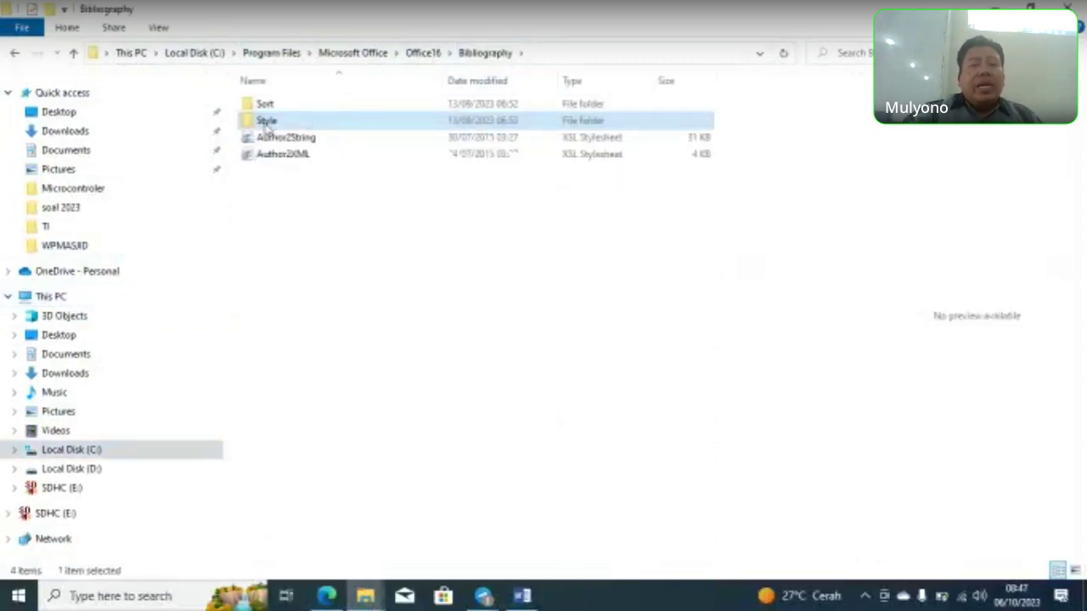
{"action": "right_click", "coordinate": [344, 384]}
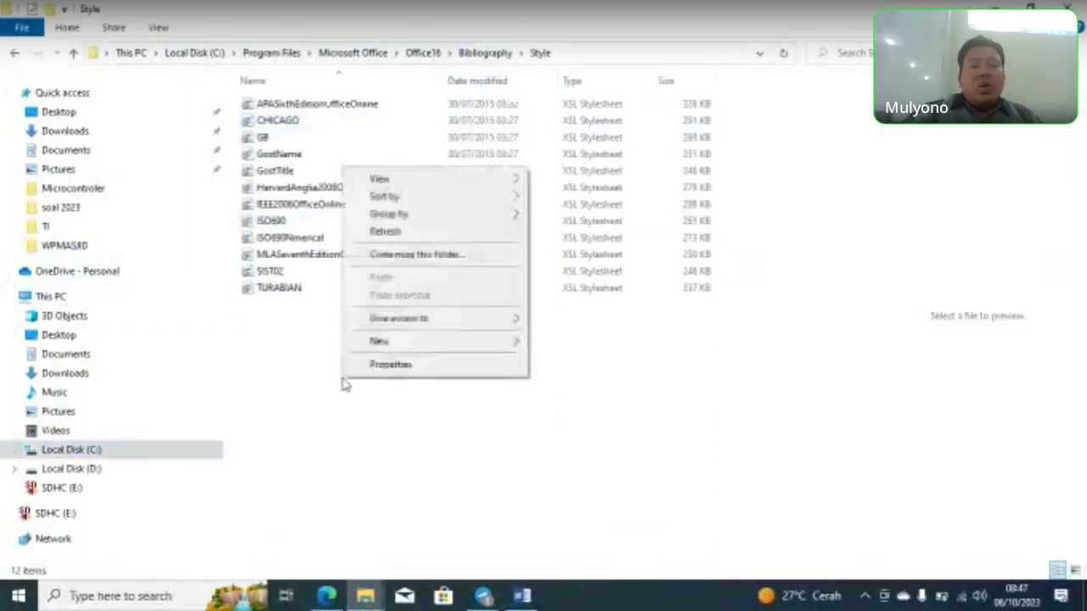
{"action": "left_click", "coordinate": [287, 367]}
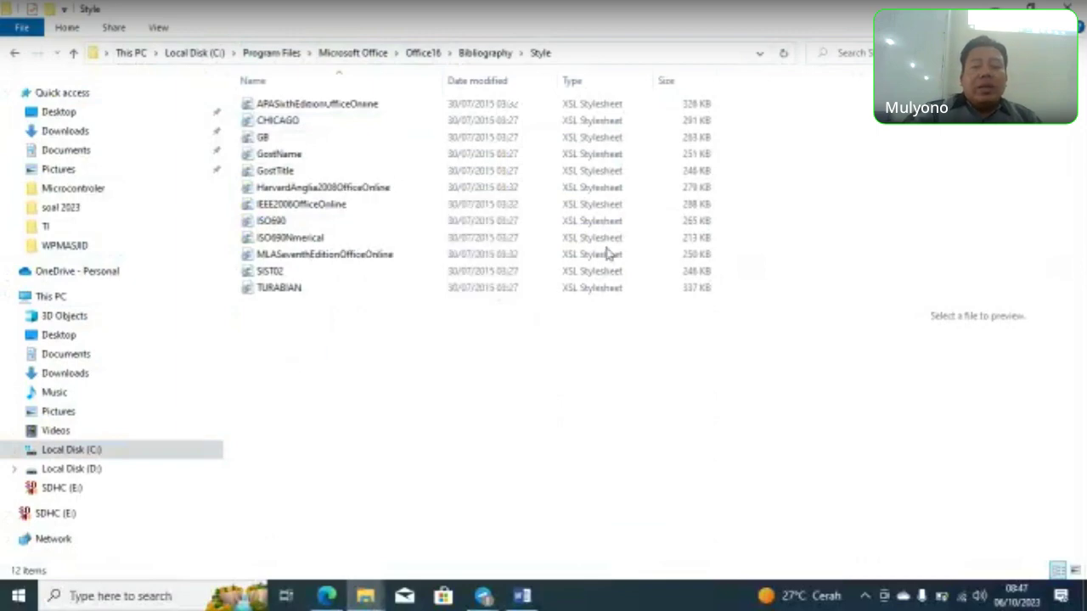
Step: Switch to Word to review the available citation styles, and return to File Explorer to compare them with the XSL files in the Style folder
{"action": "left_click", "coordinate": [523, 597]}
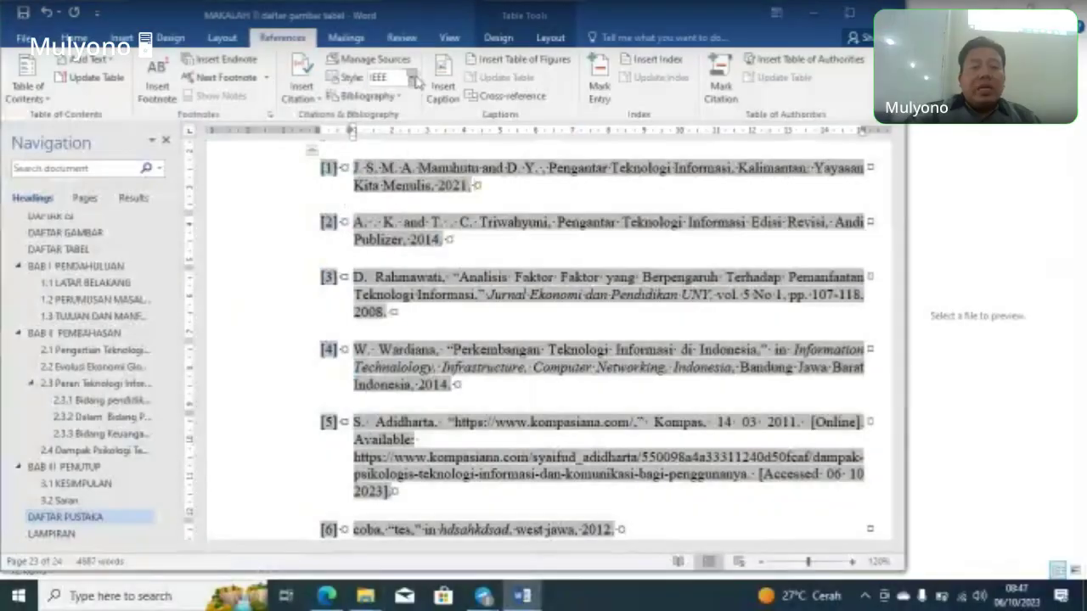
{"action": "left_click", "coordinate": [411, 77]}
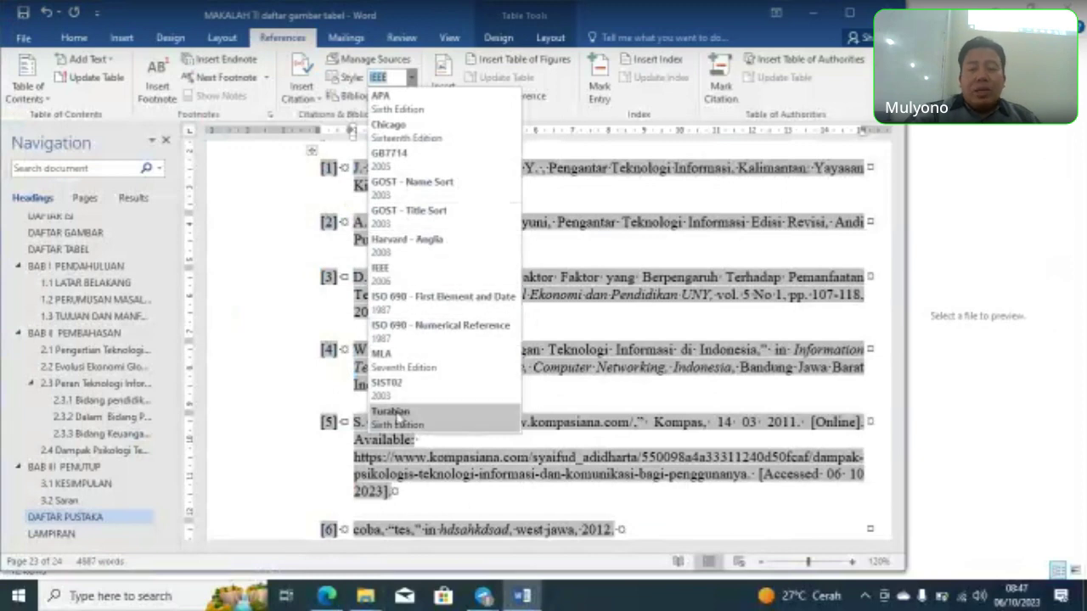
{"action": "left_click", "coordinate": [971, 423]}
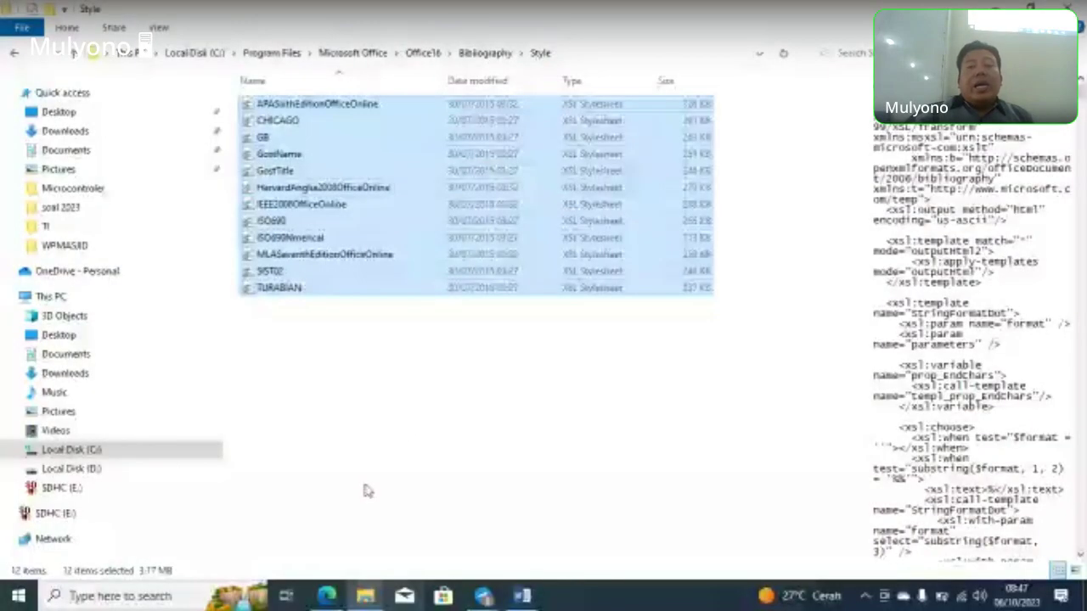
{"action": "left_click", "coordinate": [367, 491]}
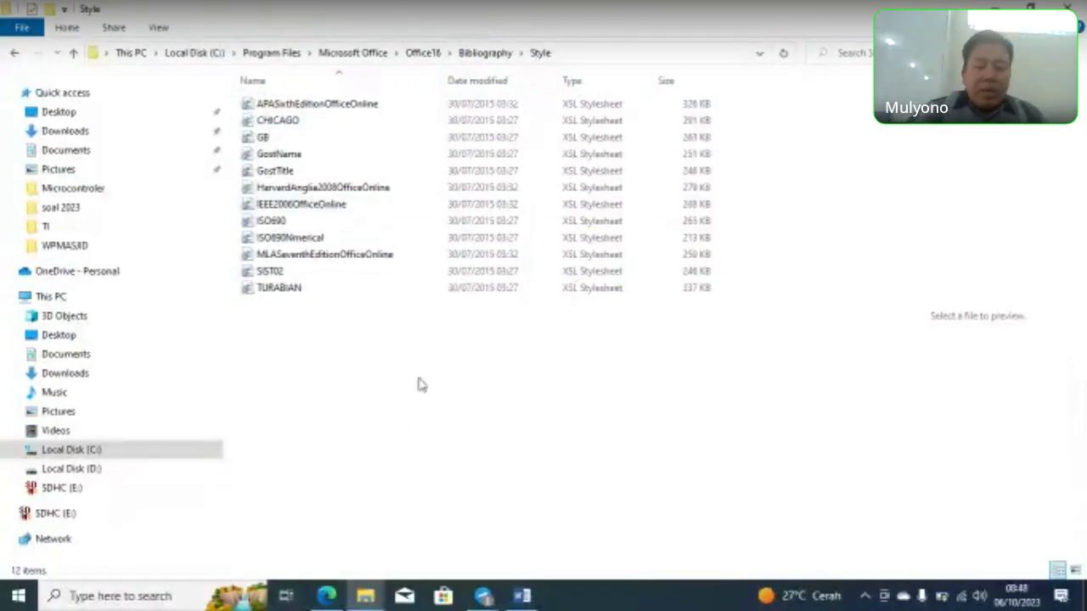
Step: Return to Word's 1.1 LATAR BELAKANG section and view the blank new-source form in the Source Manager without creating a source
{"action": "left_click", "coordinate": [521, 595]}
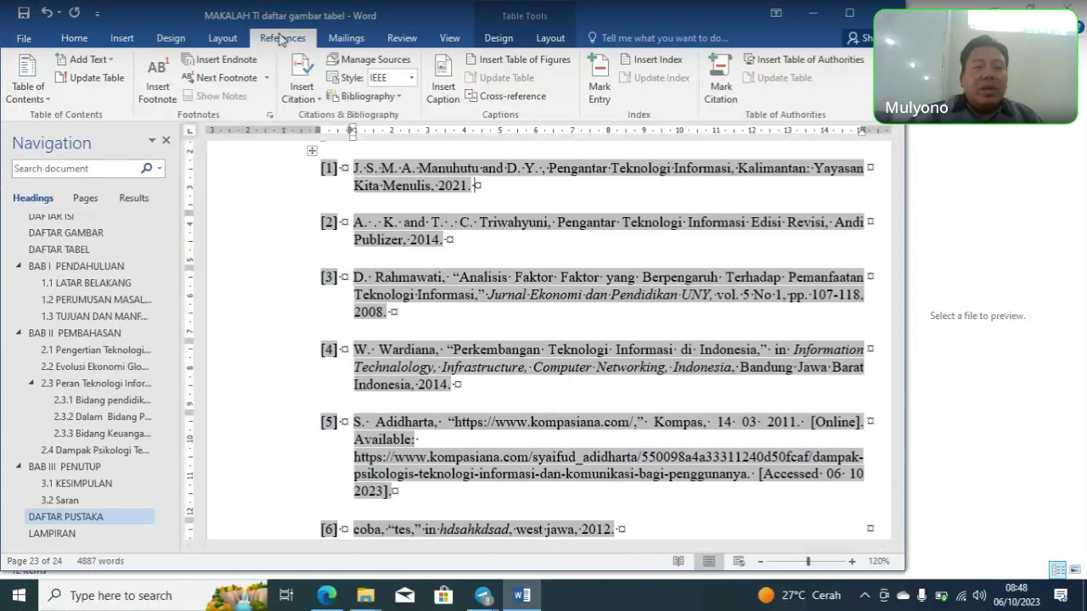
{"action": "left_click", "coordinate": [371, 61]}
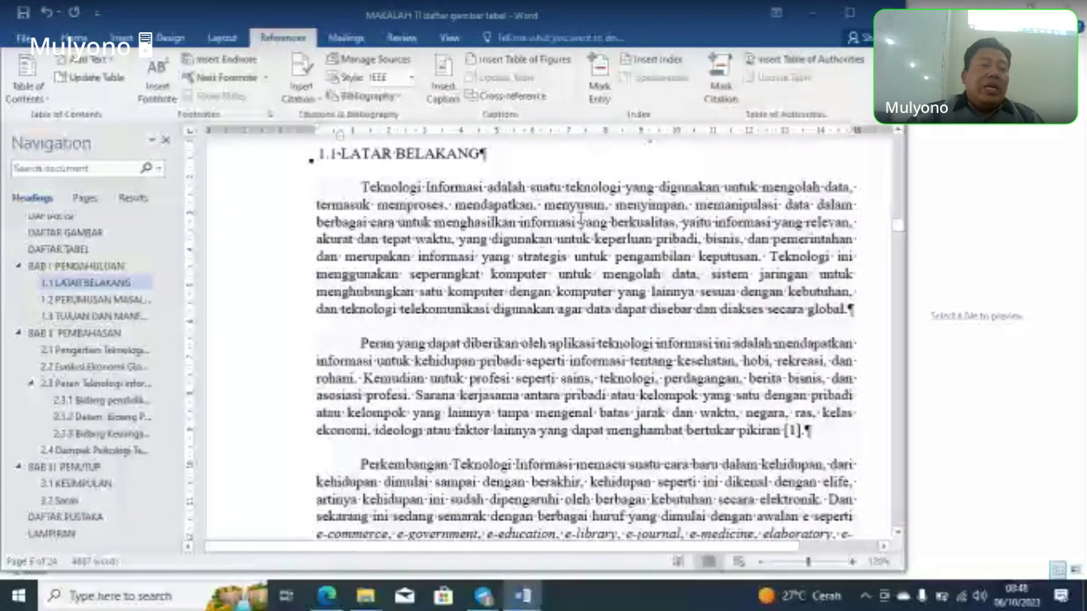
{"action": "left_click", "coordinate": [361, 62]}
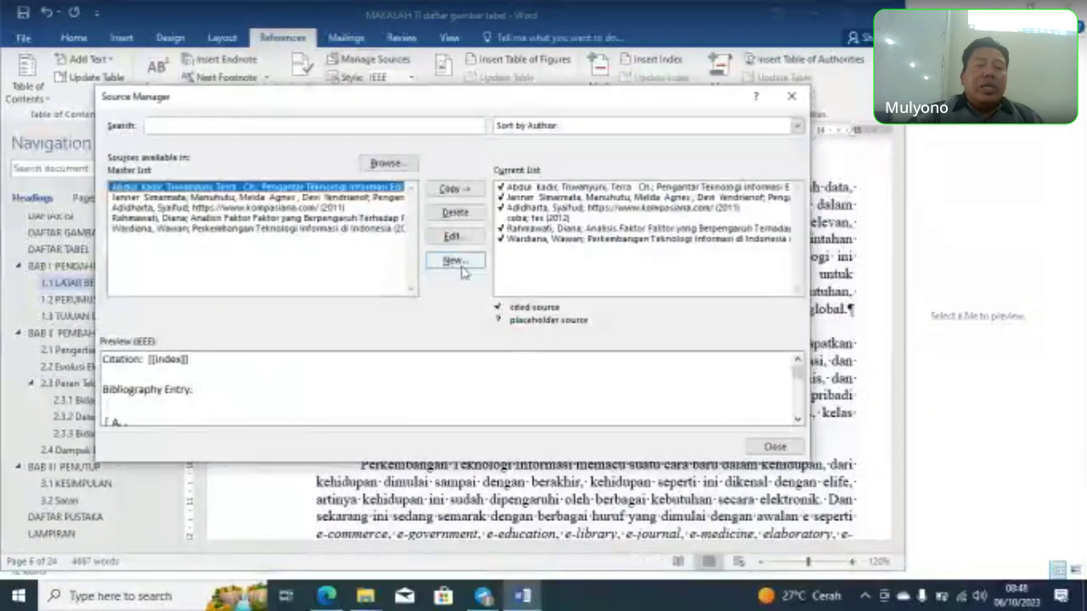
{"action": "left_click", "coordinate": [454, 262]}
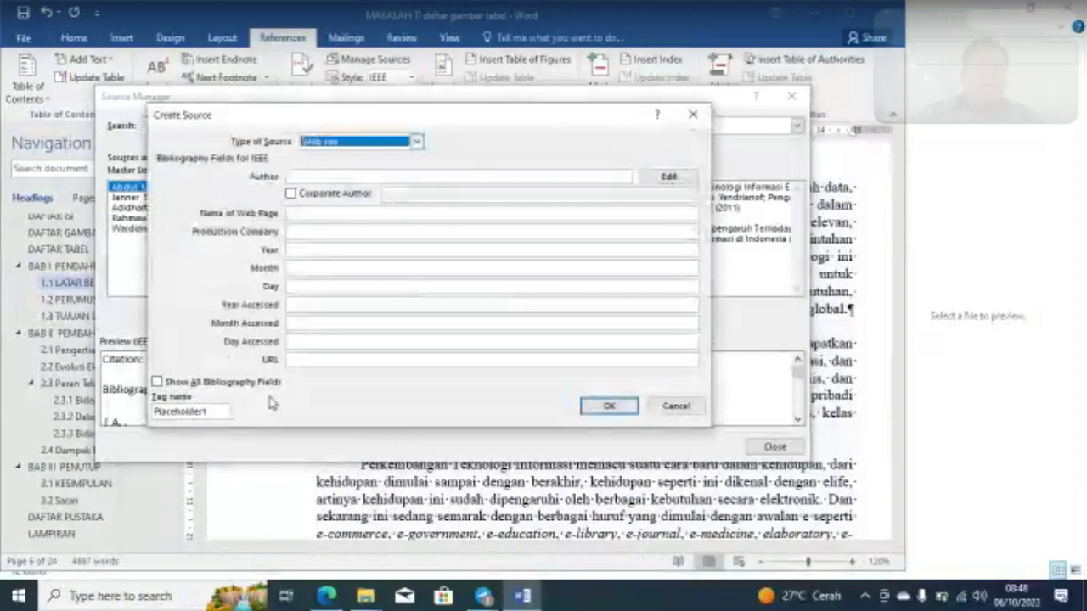
{"action": "left_click", "coordinate": [677, 407]}
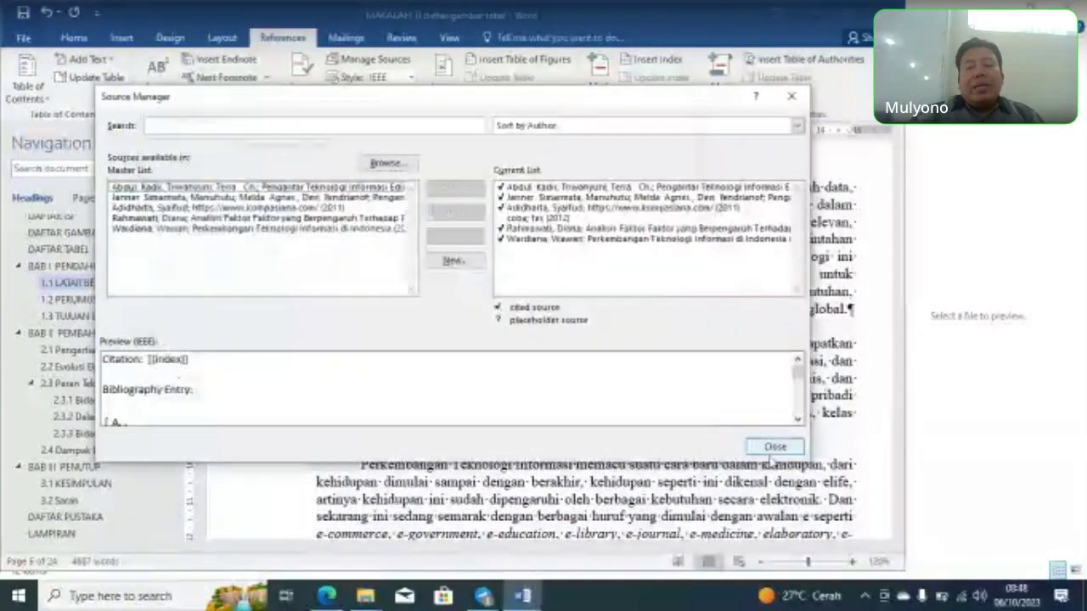